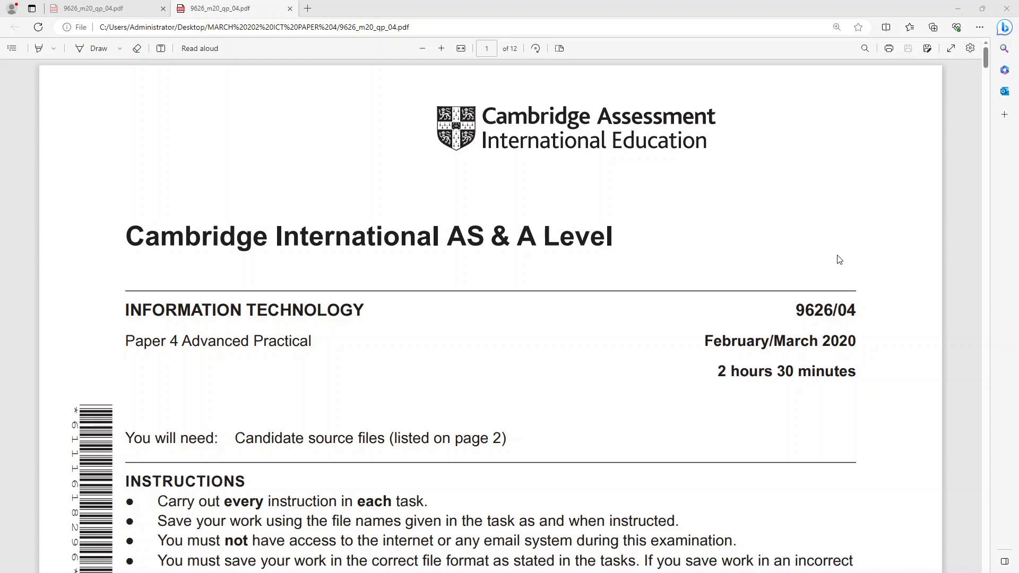
# - Find task 1 on page 3 of the question paper and open the Assessment file from the MARCH 202 ICT PAPER 4 folder
pyautogui.scroll(-15, 762, 253)
pyautogui.scroll(-7, 761, 250)
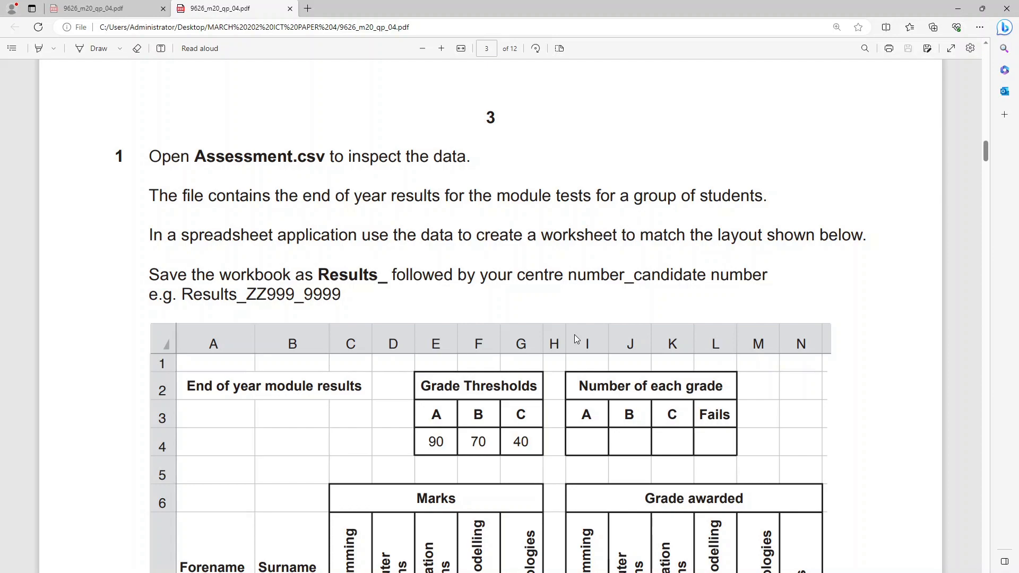
pyautogui.click(957, 8)
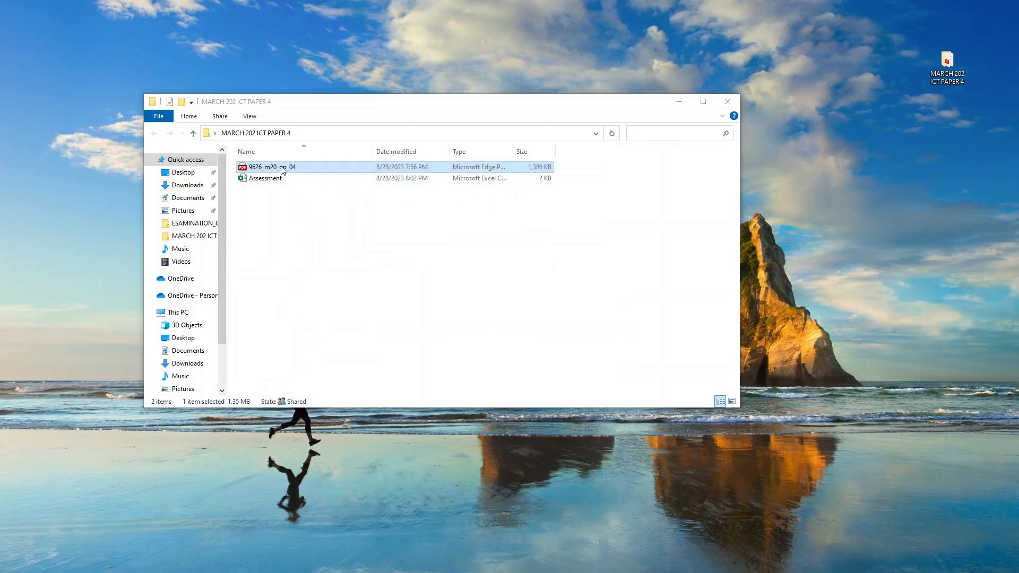
pyautogui.click(285, 179)
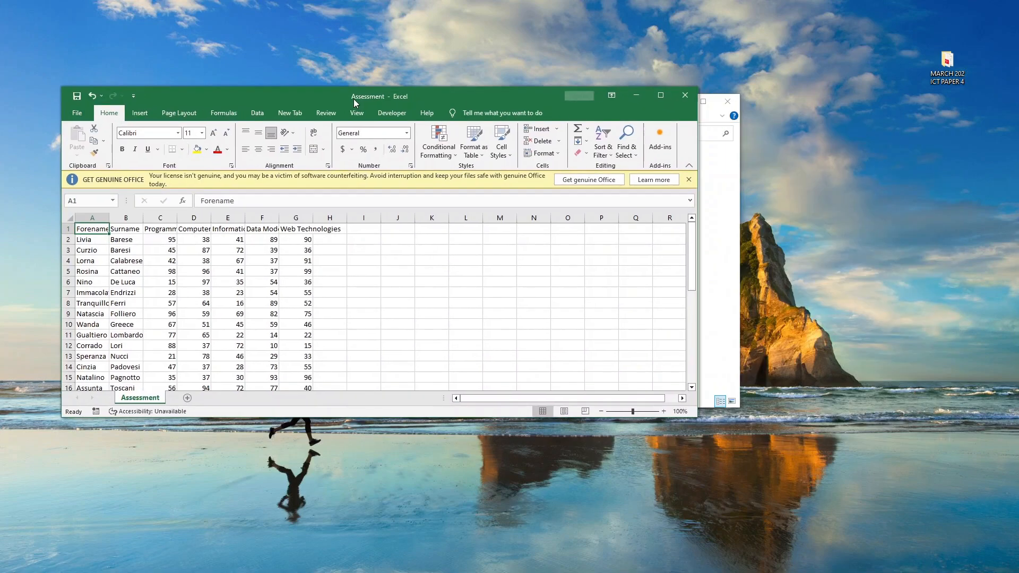
pyautogui.moveTo(353, 99); pyautogui.dragTo(491, 128)
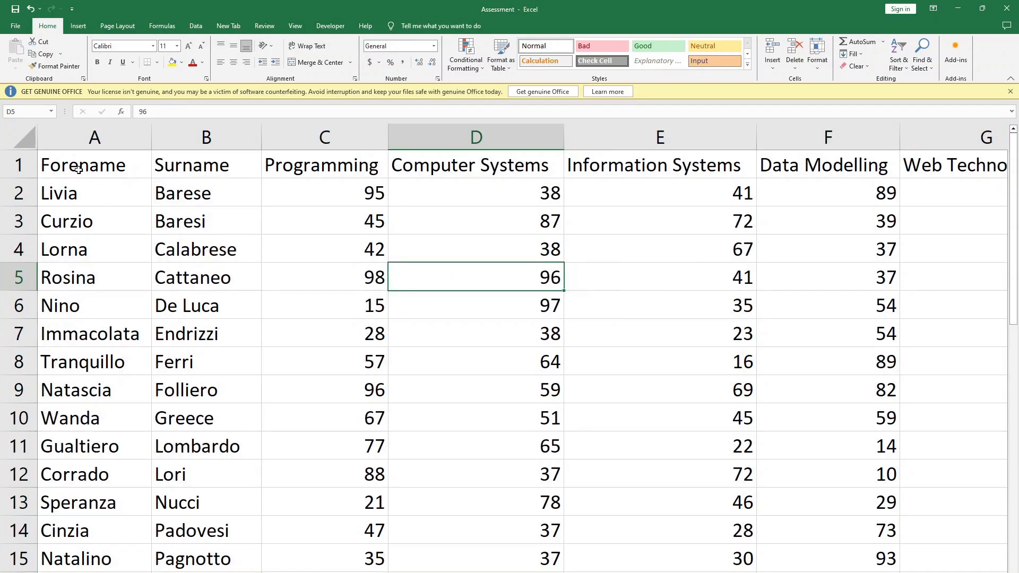
# - Examine the column headings in row 1 of the Assessment sheet, from Surname across to Web Technologies
pyautogui.click(179, 165)
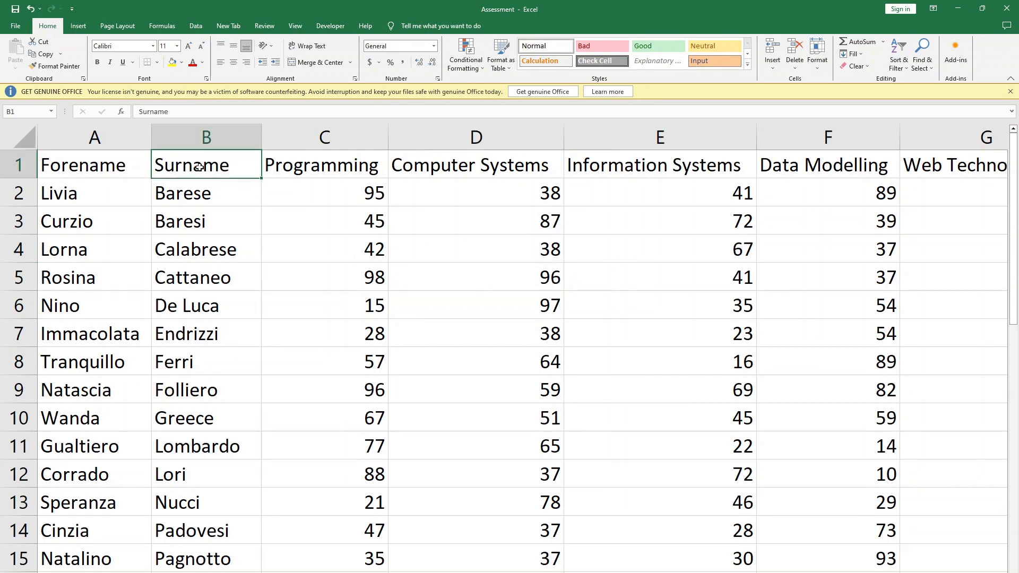
pyautogui.click(327, 164)
pyautogui.click(463, 165)
pyautogui.click(608, 170)
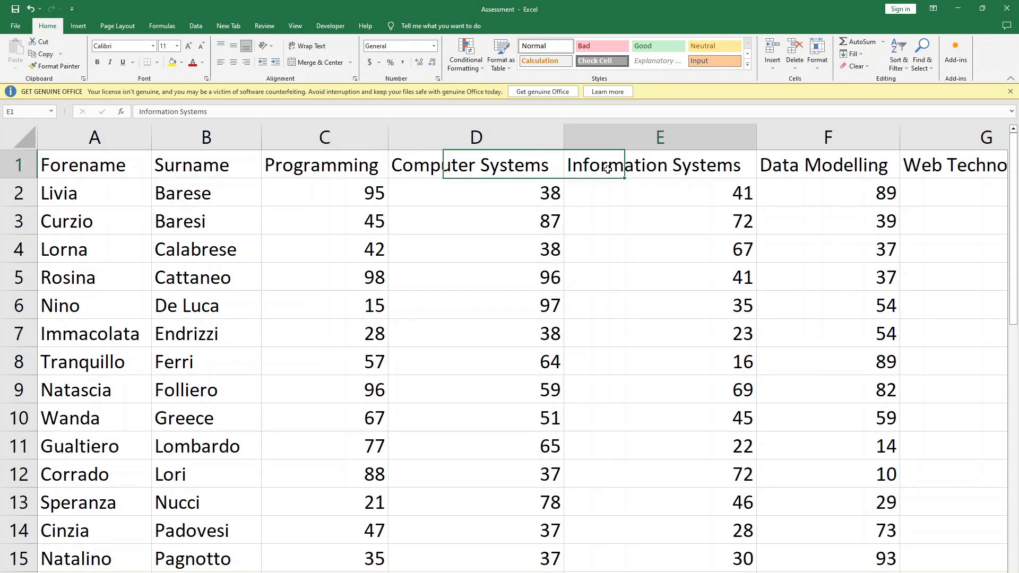
pyautogui.click(809, 164)
pyautogui.click(928, 171)
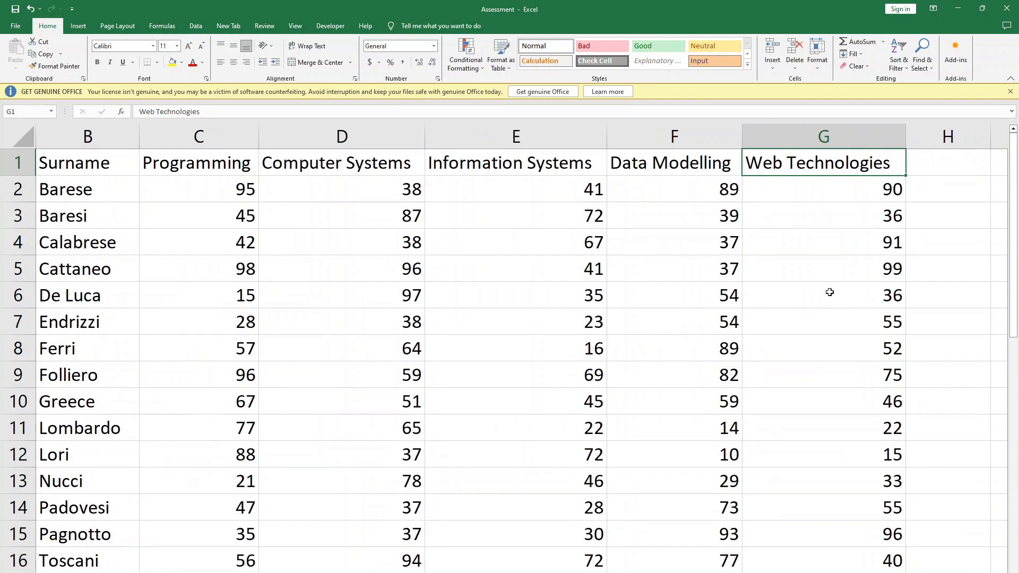
# - Review the students' surnames and module marks down to the last record of the Assessment sheet
pyautogui.moveTo(75, 192); pyautogui.dragTo(50, 495)
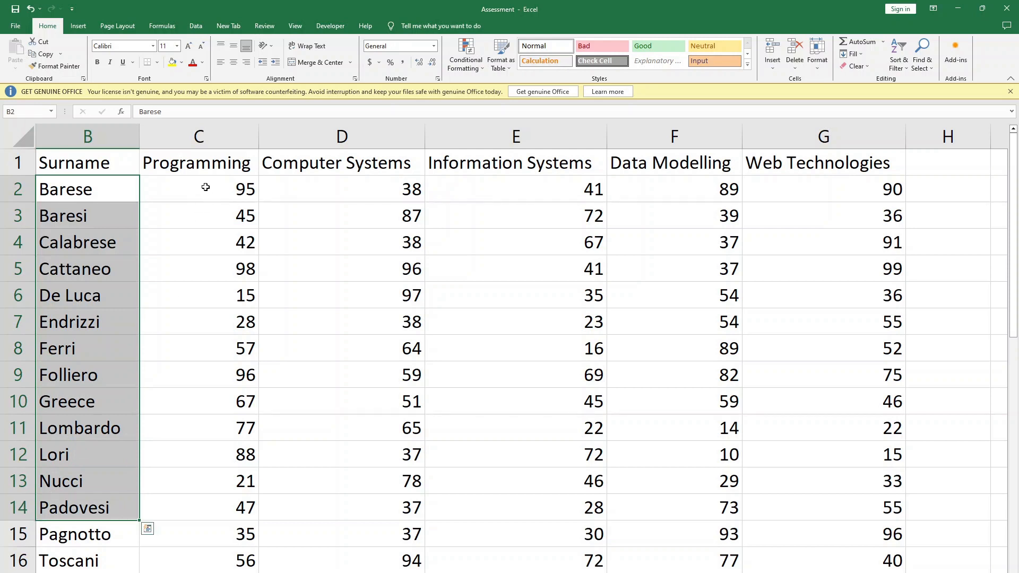
pyautogui.moveTo(205, 188); pyautogui.dragTo(364, 172)
pyautogui.click(433, 196)
pyautogui.moveTo(200, 186); pyautogui.dragTo(832, 572)
pyautogui.click(659, 340)
pyautogui.scroll(-9, 658, 340)
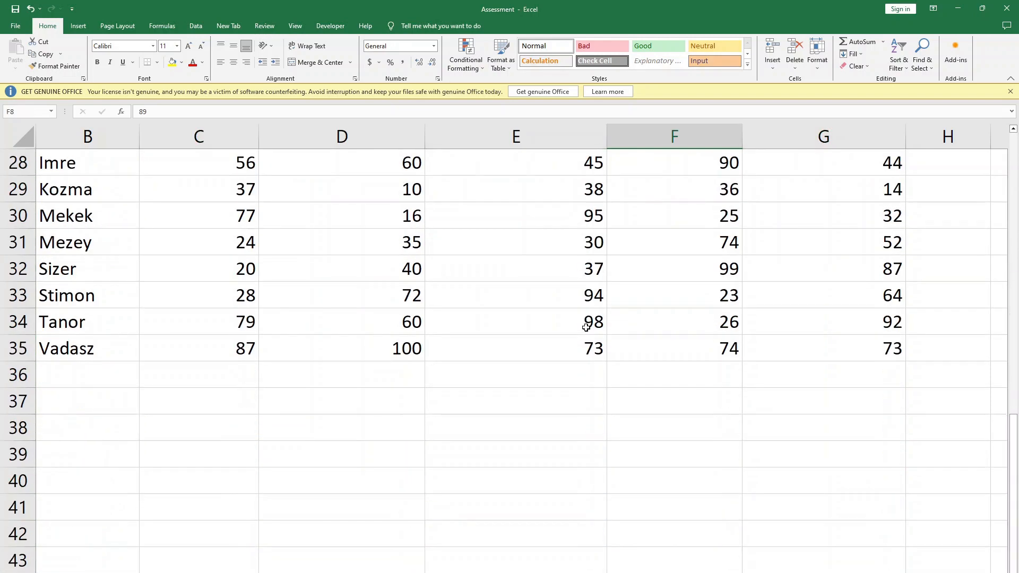
pyautogui.scroll(1, 585, 327)
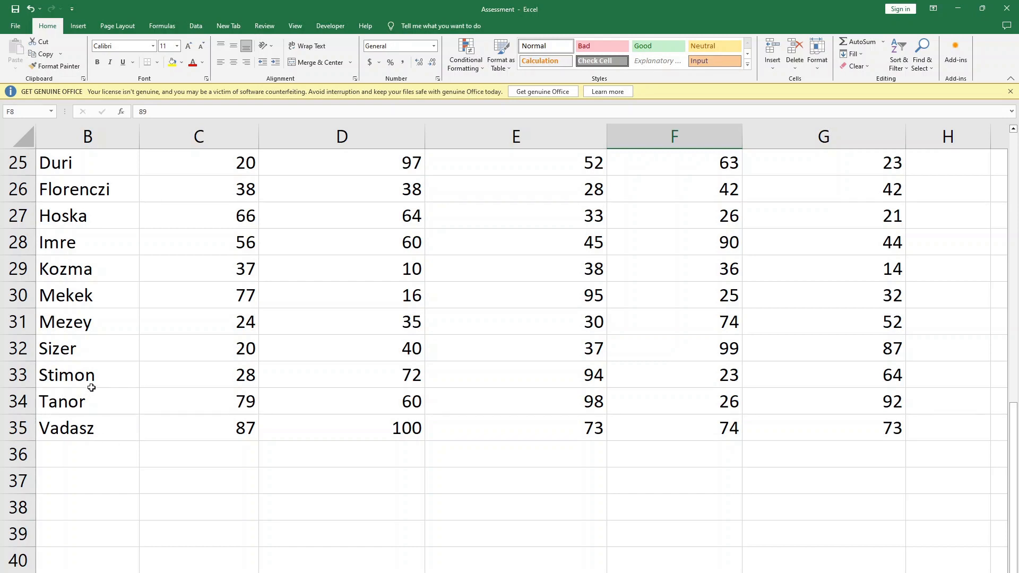
pyautogui.scroll(6, 91, 387)
pyautogui.scroll(2, 120, 369)
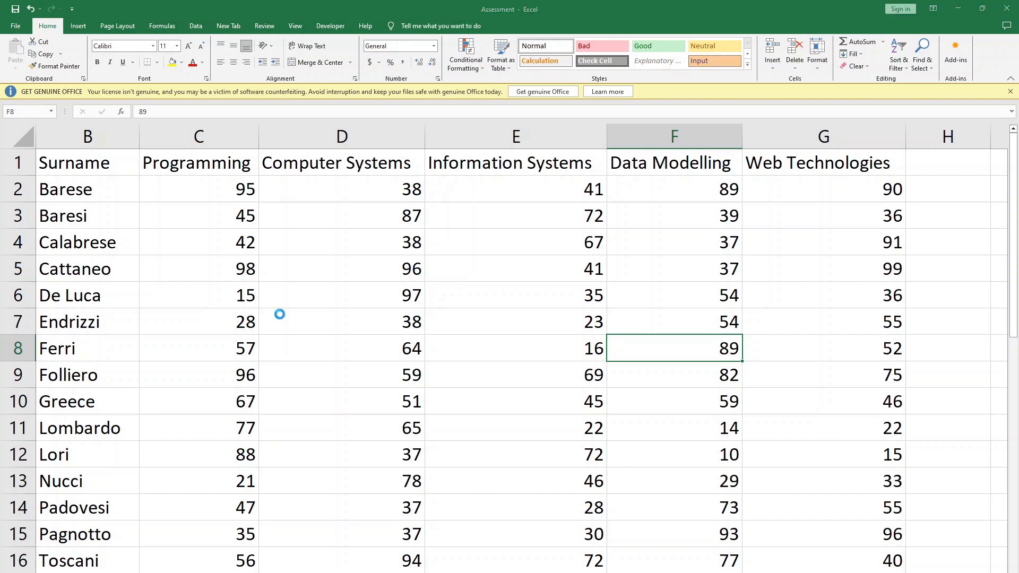
# - Create a blank workbook and check the question paper's instruction for naming it
pyautogui.hotkey('ctrl', 'n')
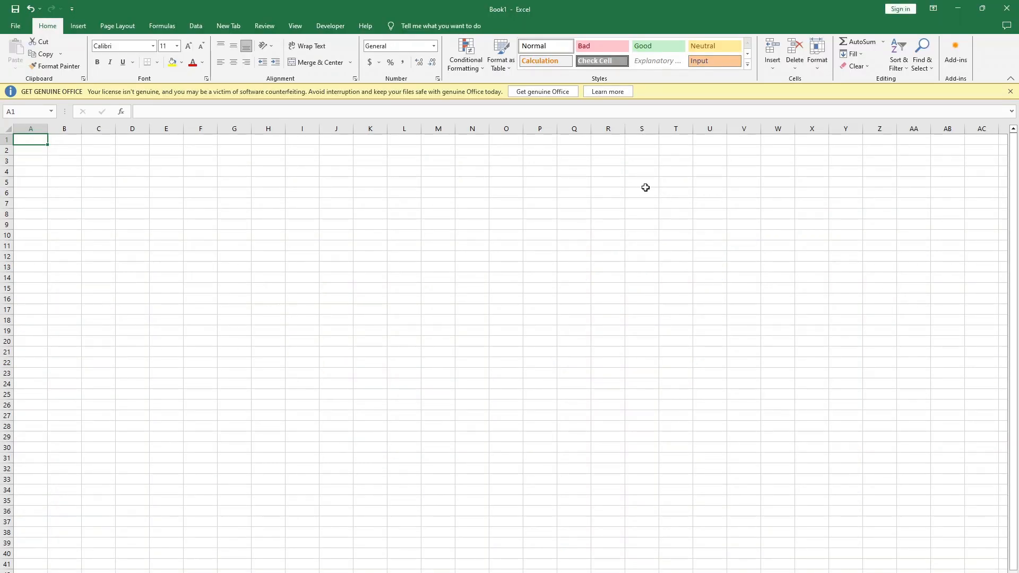
pyautogui.scroll(5, 644, 189)
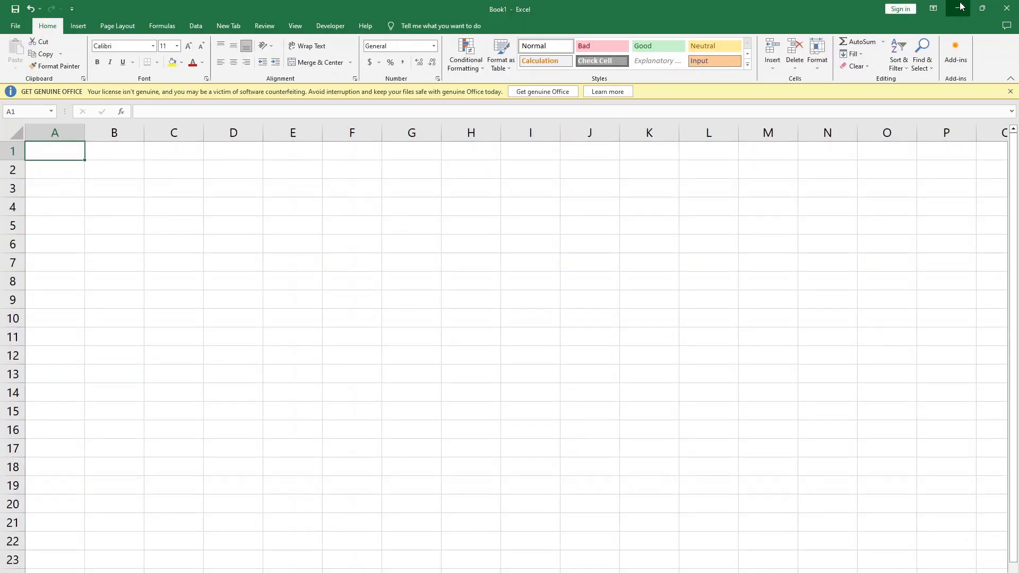
pyautogui.click(957, 8)
pyautogui.click(966, 7)
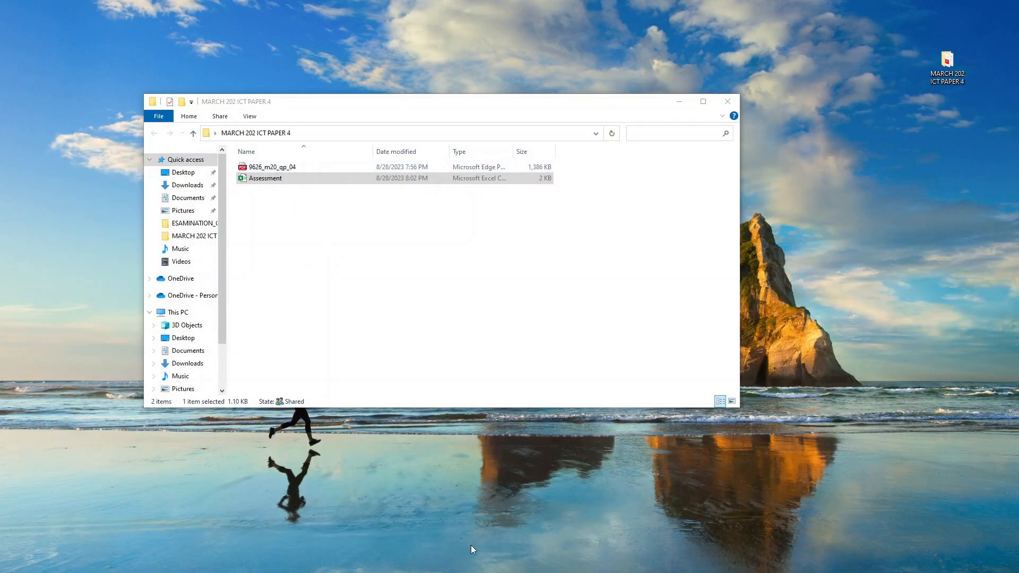
pyautogui.click(477, 572)
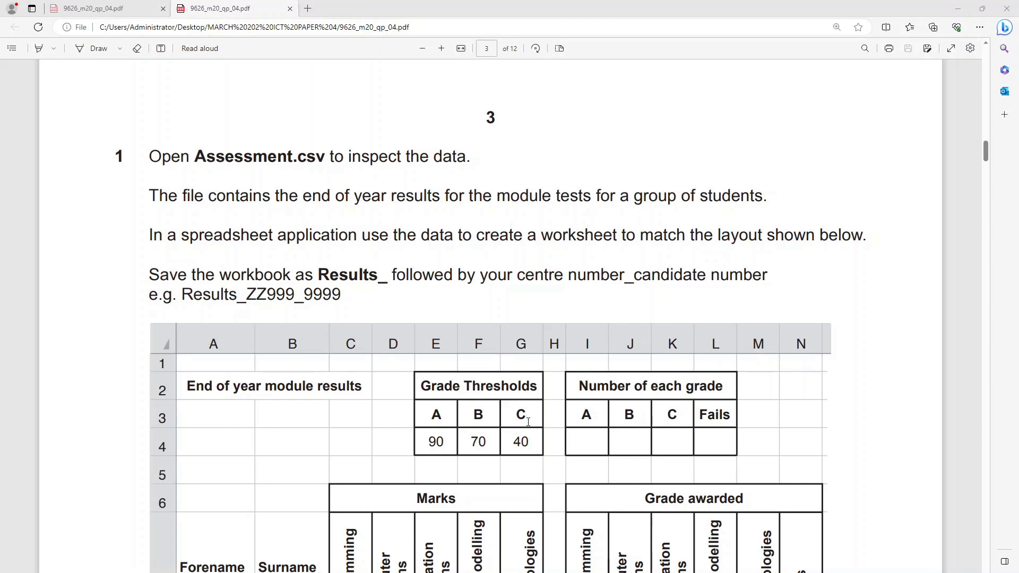
pyautogui.hotkey('alt', 'Tab')
# - Save the blank workbook as Results_ZZ999_77889 in the ICT PAPER 4 VIDEO folder on the Desktop, as an Excel Workbook
pyautogui.click(15, 26)
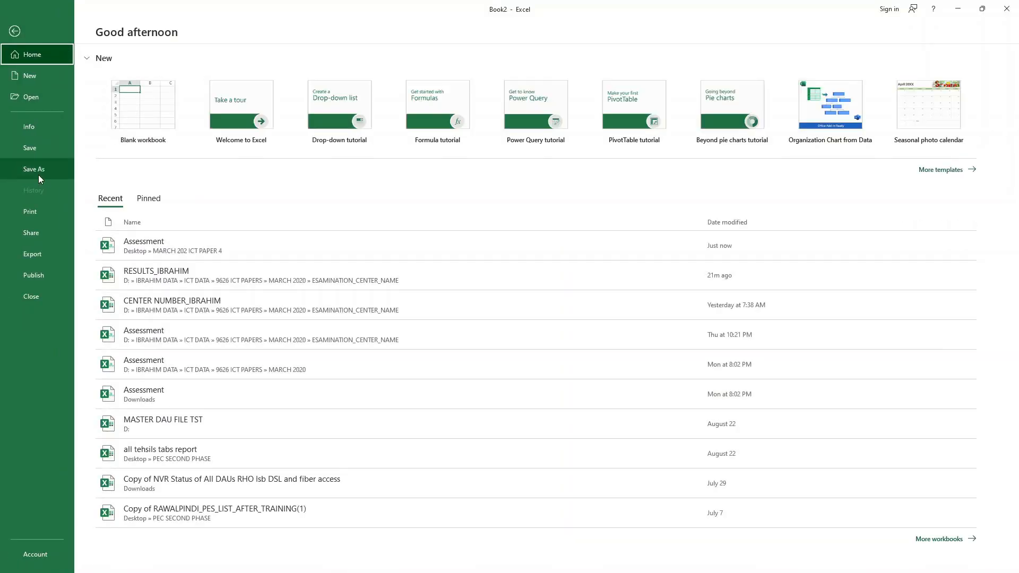
pyautogui.click(38, 175)
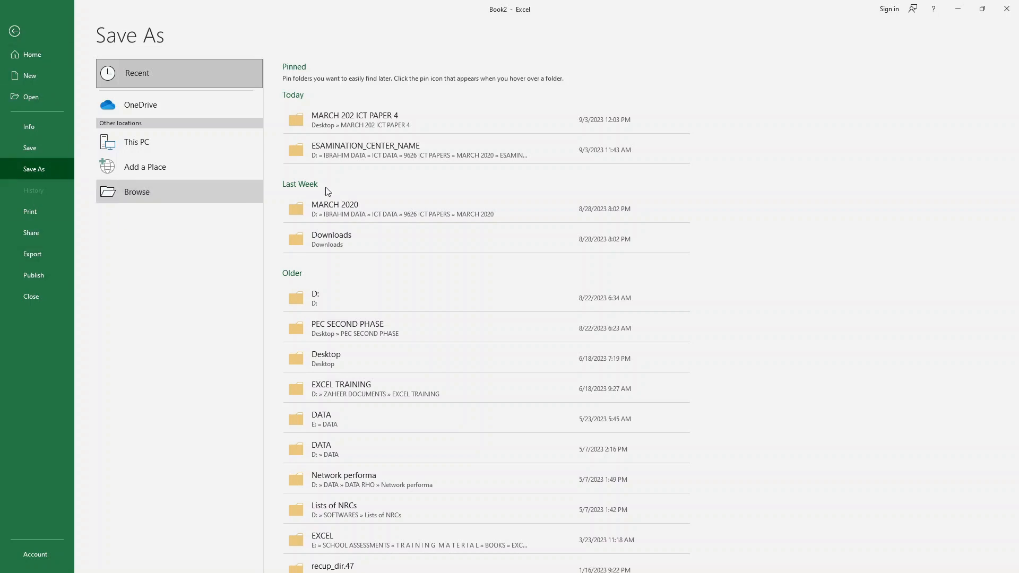
pyautogui.click(182, 192)
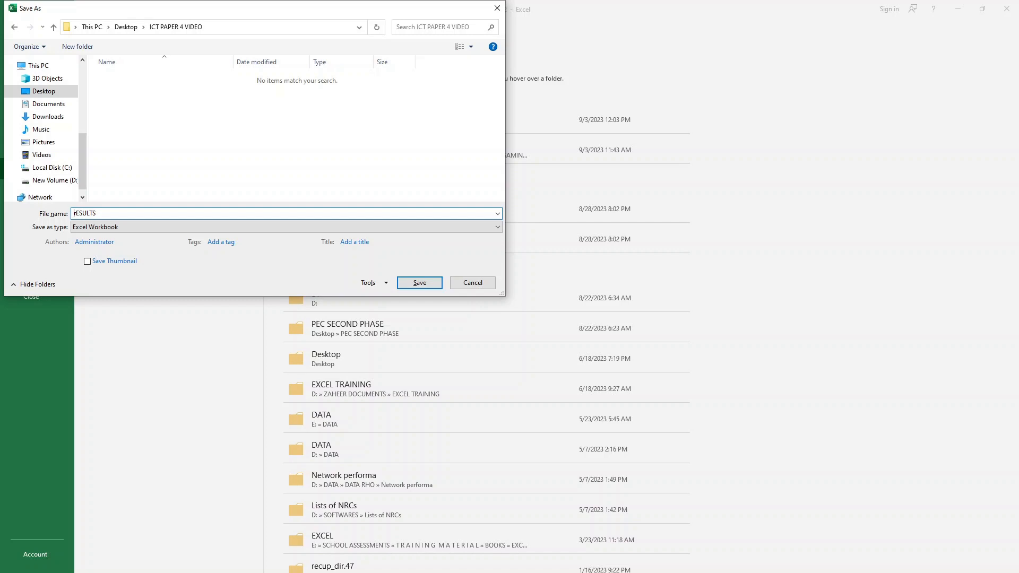
pyautogui.press('BackSpace')
pyautogui.press('BackSpace')
pyautogui.press('BackSpace')
pyautogui.press('BackSpace')
pyautogui.press('BackSpace')
pyautogui.press('BackSpace')
pyautogui.press('BackSpace')
pyautogui.write('Results_99')
pyautogui.press('BackSpace')
pyautogui.write('ZZ999_77889')
pyautogui.click(407, 283)
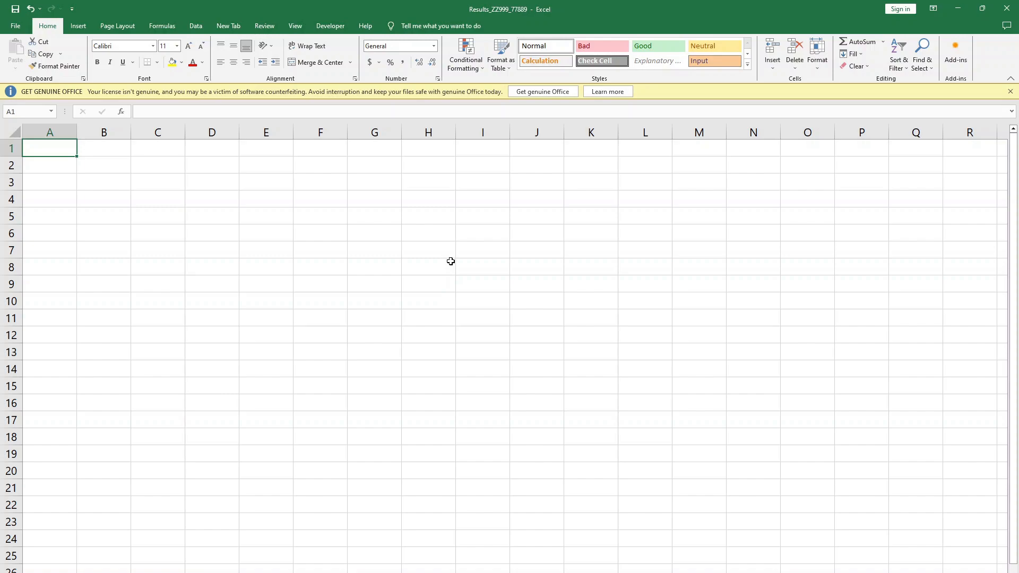
# - Copy the title "End of year module results" from the layout in the question paper into cell A2 of the results workbook
pyautogui.hotkey('alt', 'Tab')
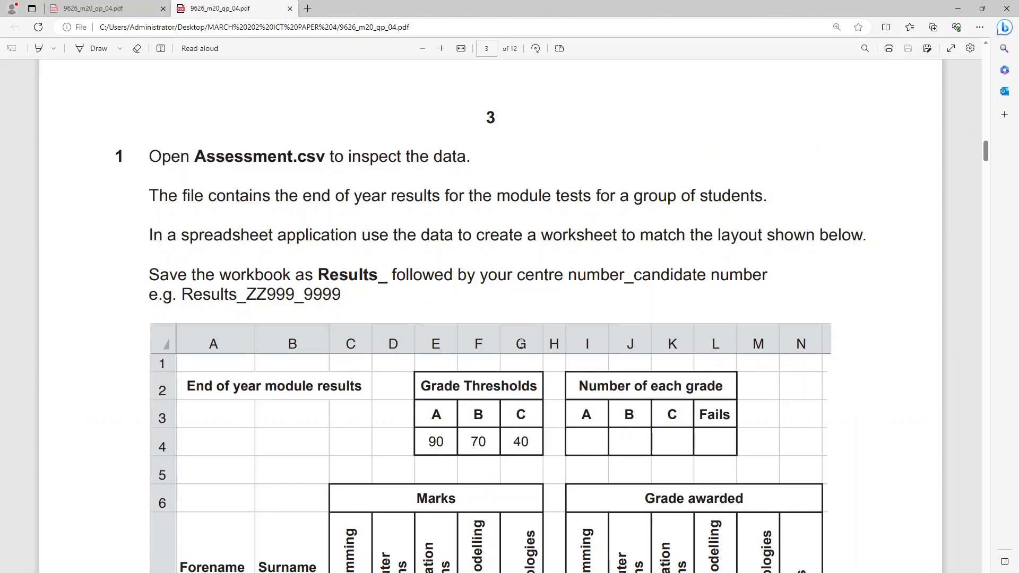
pyautogui.scroll(-4, 552, 337)
pyautogui.scroll(1, 349, 239)
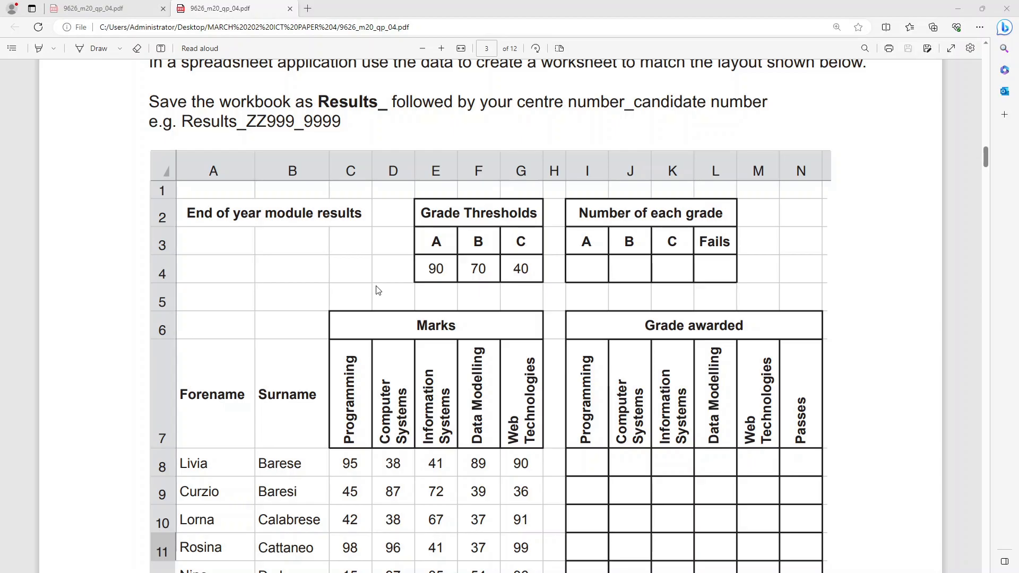
pyautogui.hotkey('alt', 'Tab')
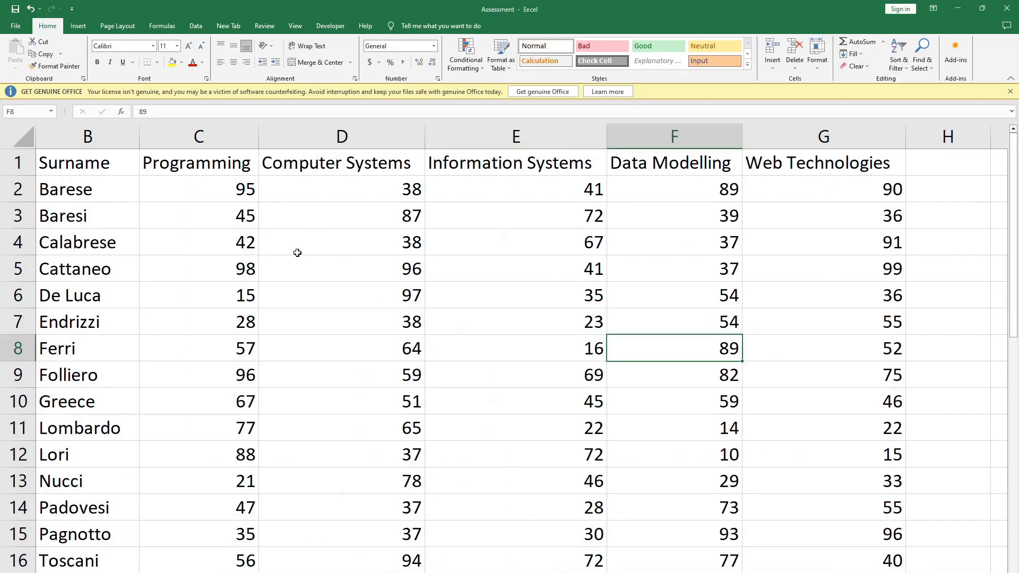
pyautogui.hotkey('alt', 'Tab')
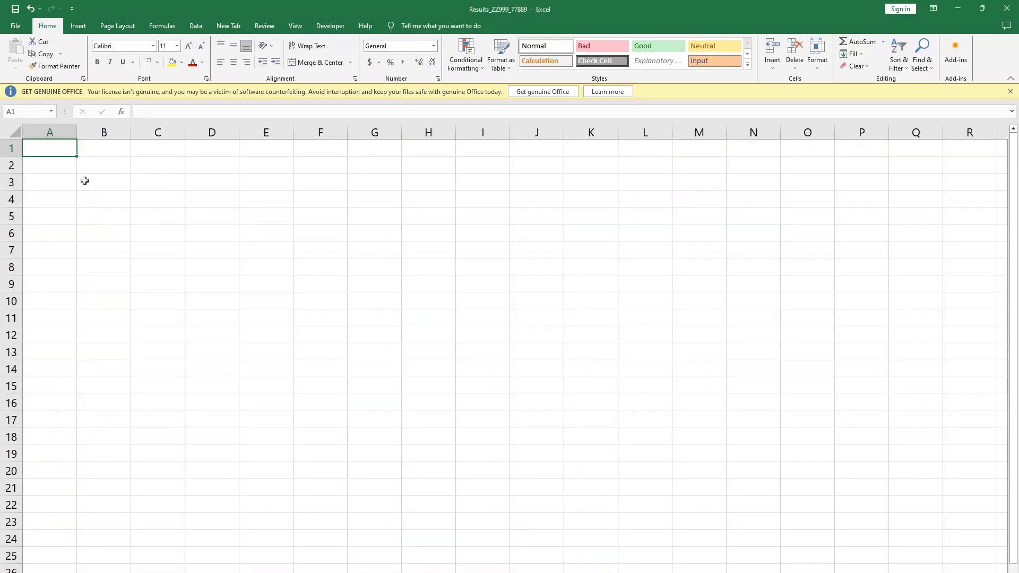
pyautogui.hotkey('alt', 'Tab')
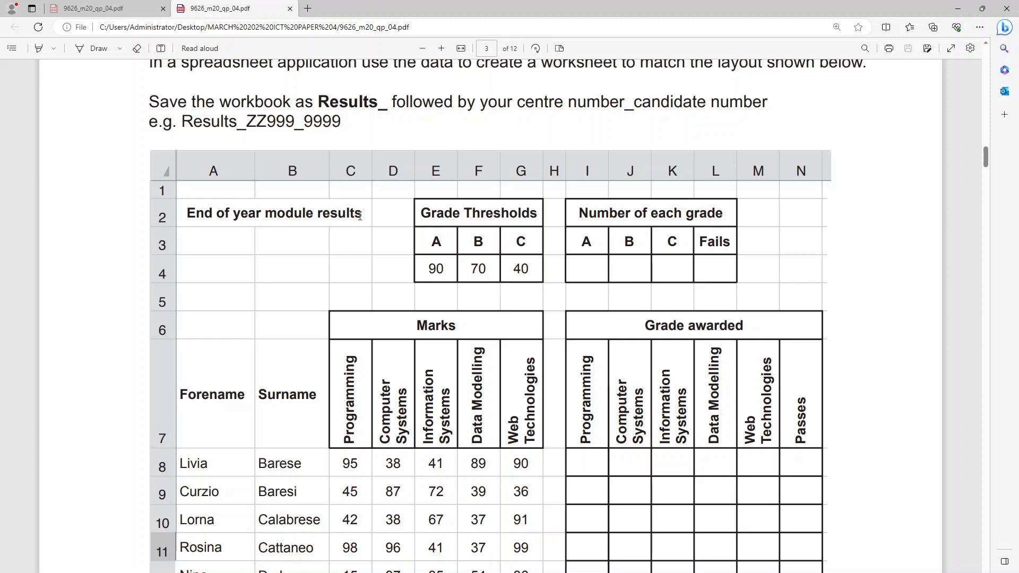
pyautogui.moveTo(364, 212); pyautogui.dragTo(174, 215)
pyautogui.click(189, 208)
pyautogui.moveTo(184, 214); pyautogui.dragTo(369, 215)
pyautogui.hotkey('ctrl', 'c')
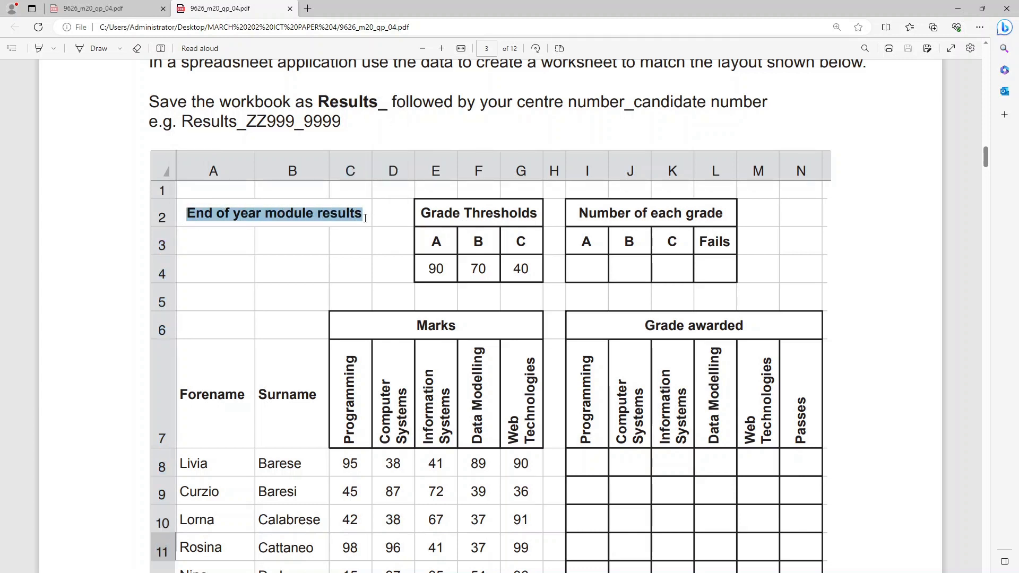
pyautogui.hotkey('alt', 'Tab')
pyautogui.click(64, 166)
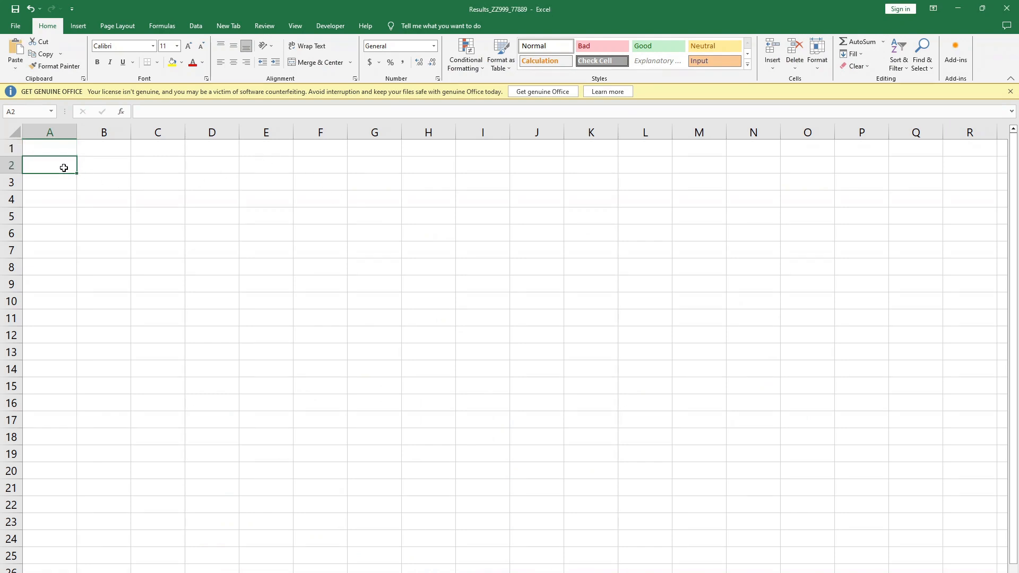
pyautogui.hotkey('ctrl', 'v')
pyautogui.click(253, 211)
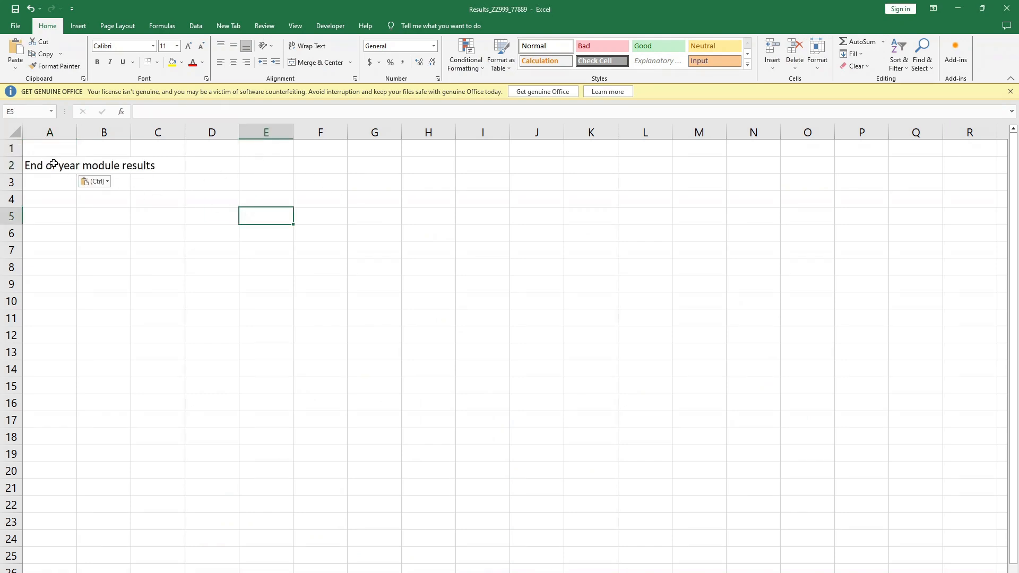
# - Merge and centre the title across A2:C2, make it bold, 12 pt and middle-aligned, and compare it with the question paper's layout
pyautogui.moveTo(59, 165); pyautogui.dragTo(141, 167)
pyautogui.click(299, 63)
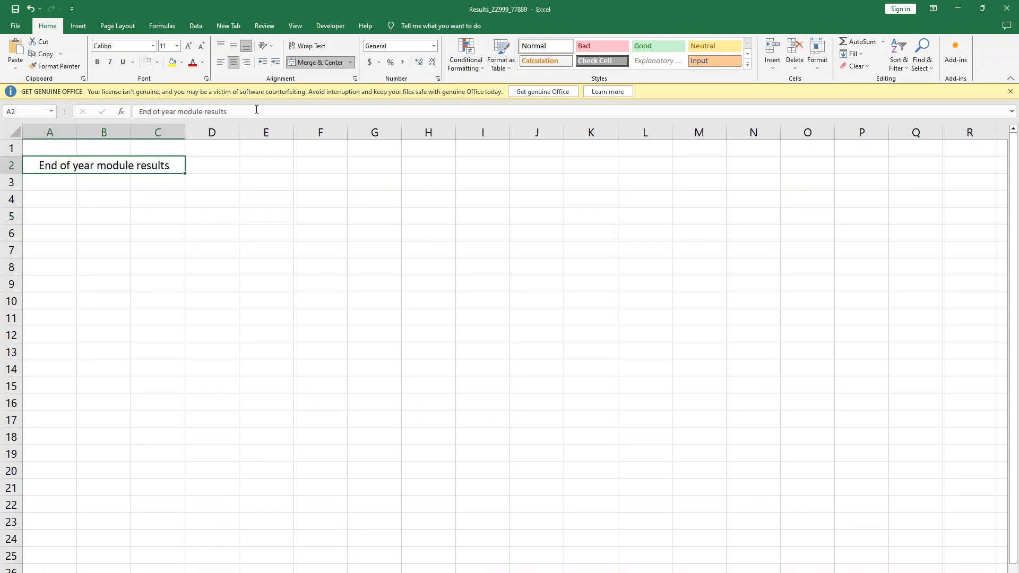
pyautogui.click(98, 62)
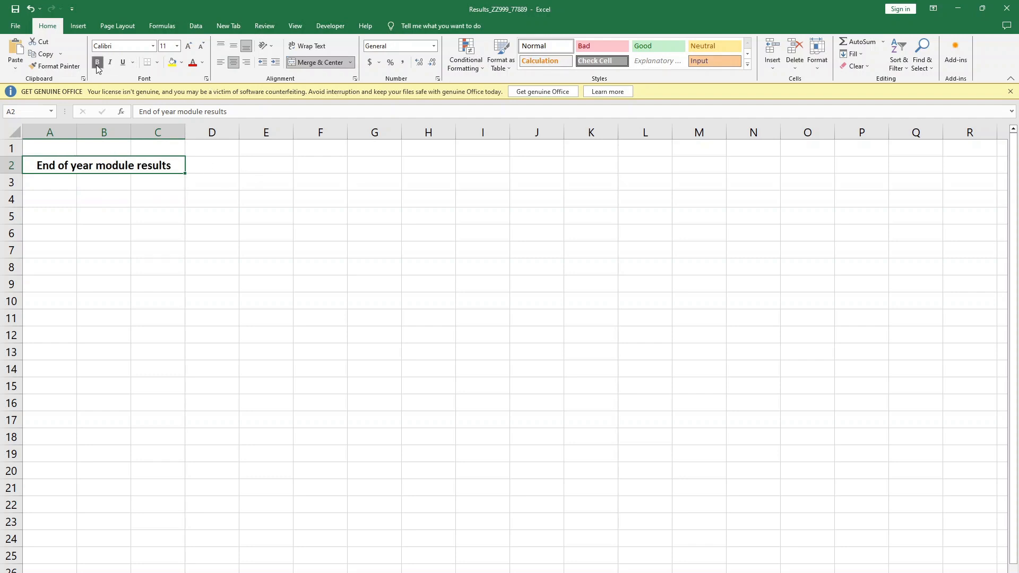
pyautogui.click(176, 46)
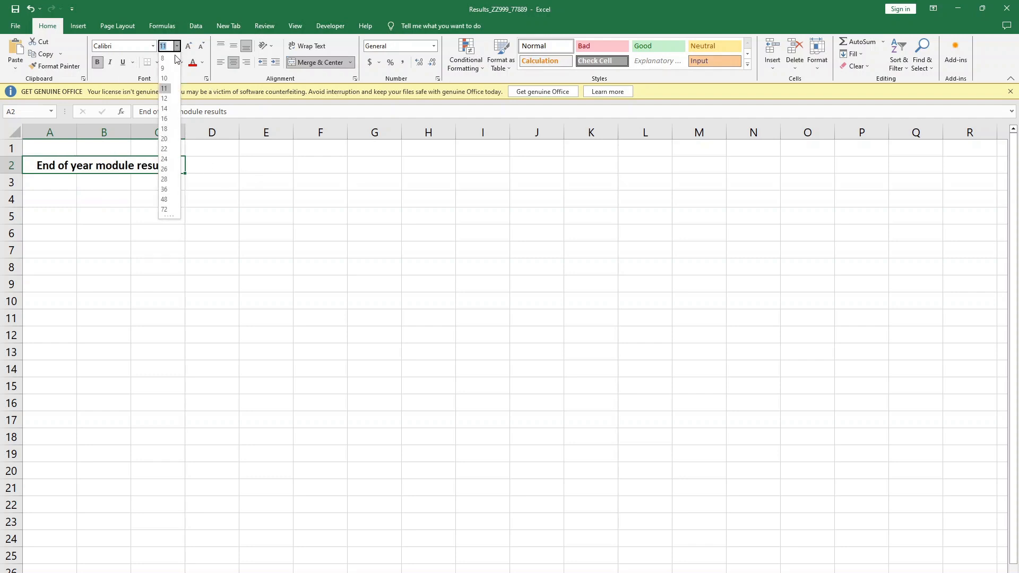
pyautogui.click(165, 98)
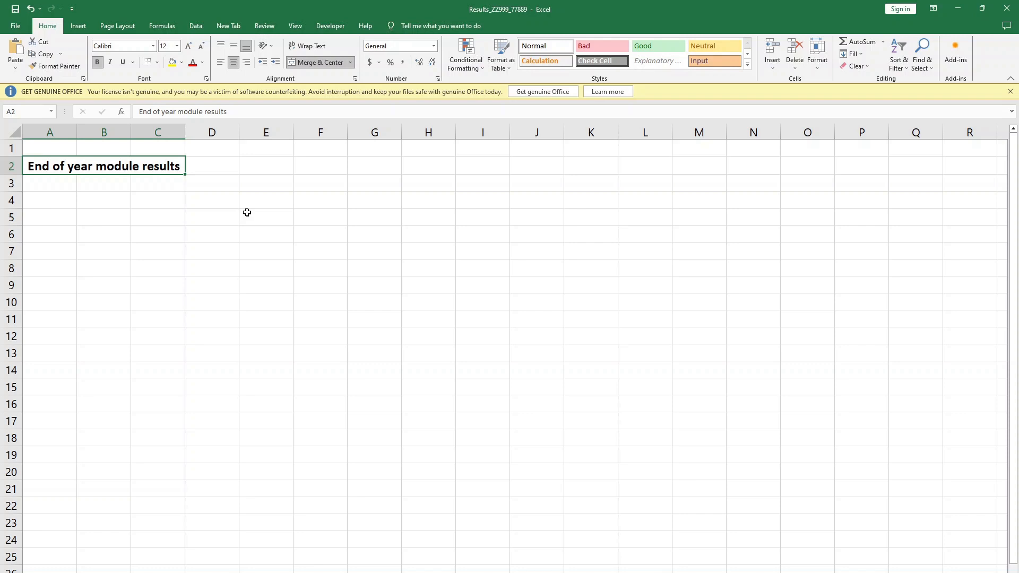
pyautogui.hotkey('alt', 'Tab')
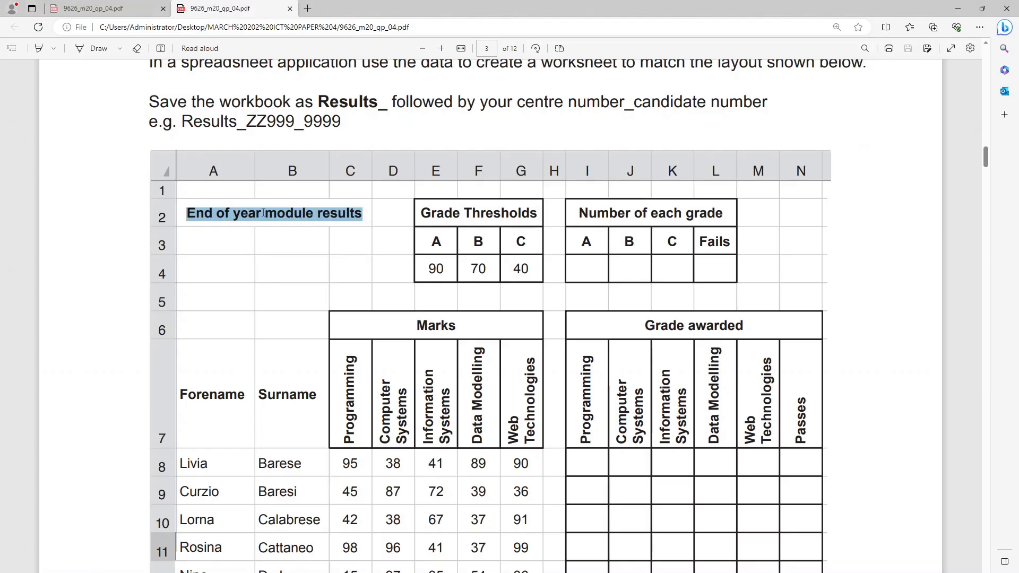
pyautogui.hotkey('alt', 'Tab')
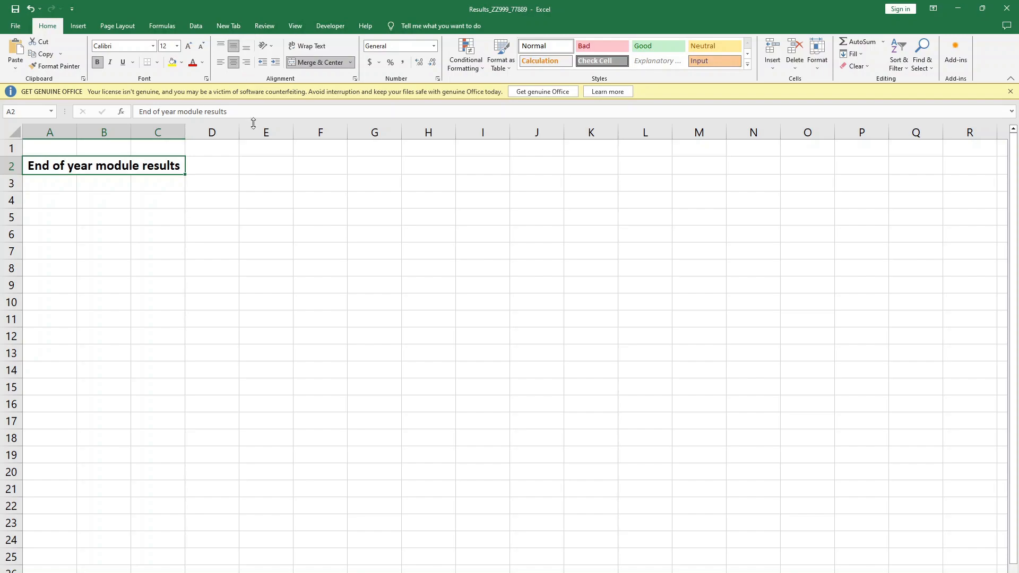
pyautogui.hotkey('alt', 'Tab')
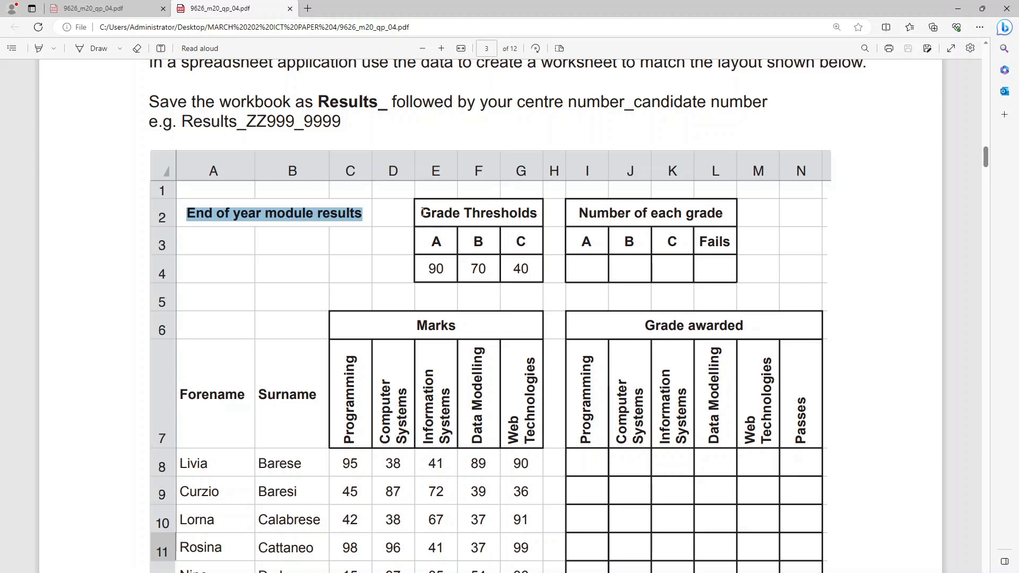
# - Copy the heading "Grade Thresholds" from the question paper's layout into cell E2 of the results workbook
pyautogui.moveTo(422, 213); pyautogui.dragTo(536, 260)
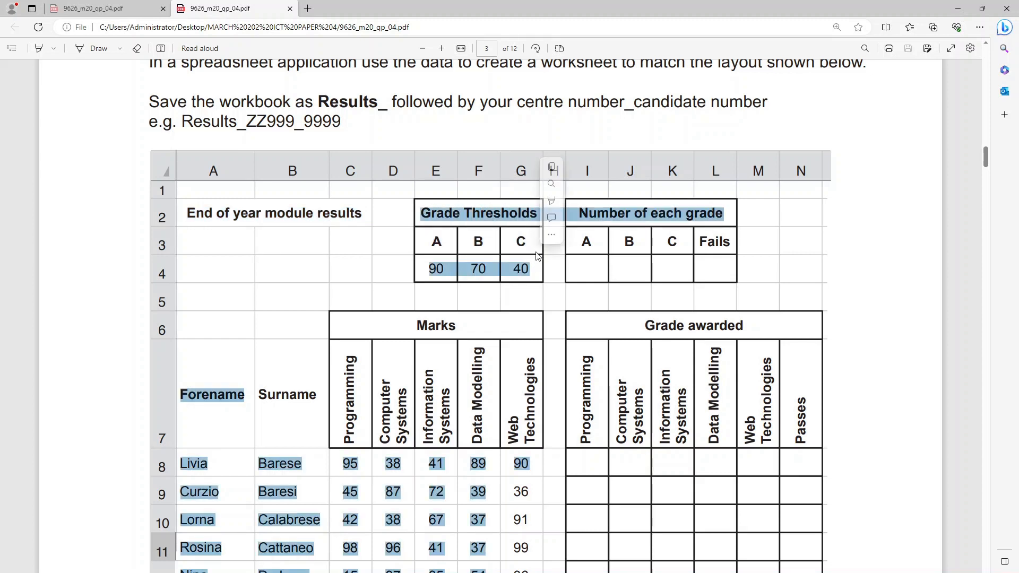
pyautogui.click(415, 206)
pyautogui.moveTo(420, 211); pyautogui.dragTo(540, 214)
pyautogui.hotkey('ctrl', 'c')
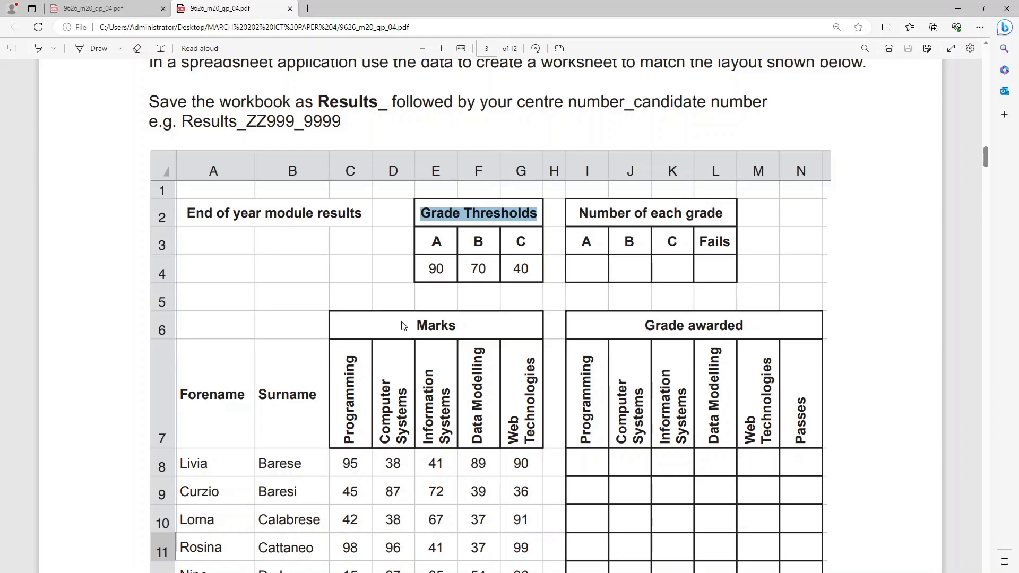
pyautogui.hotkey('alt', 'Tab')
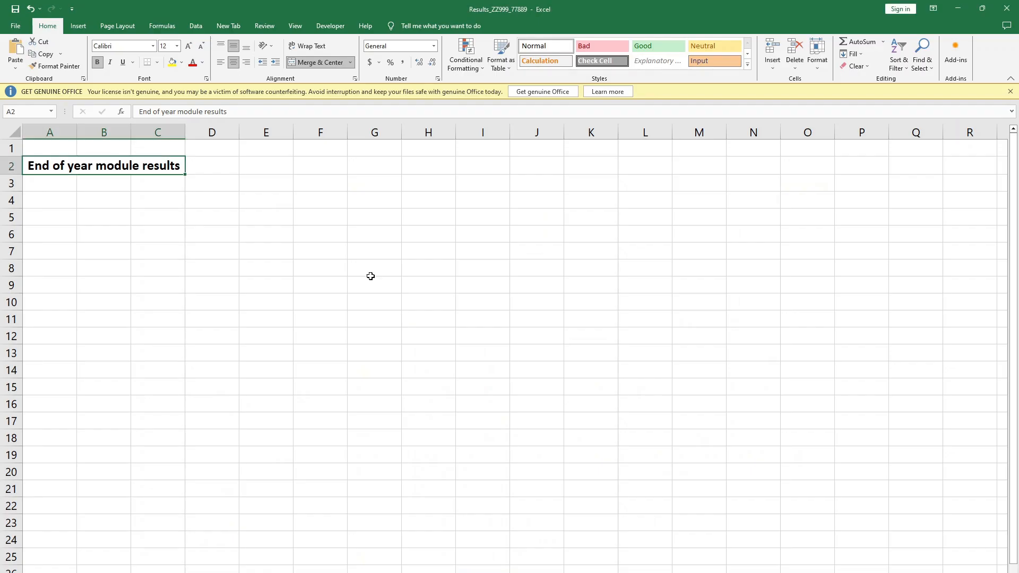
pyautogui.click(275, 171)
pyautogui.hotkey('ctrl', 'v')
pyautogui.click(402, 195)
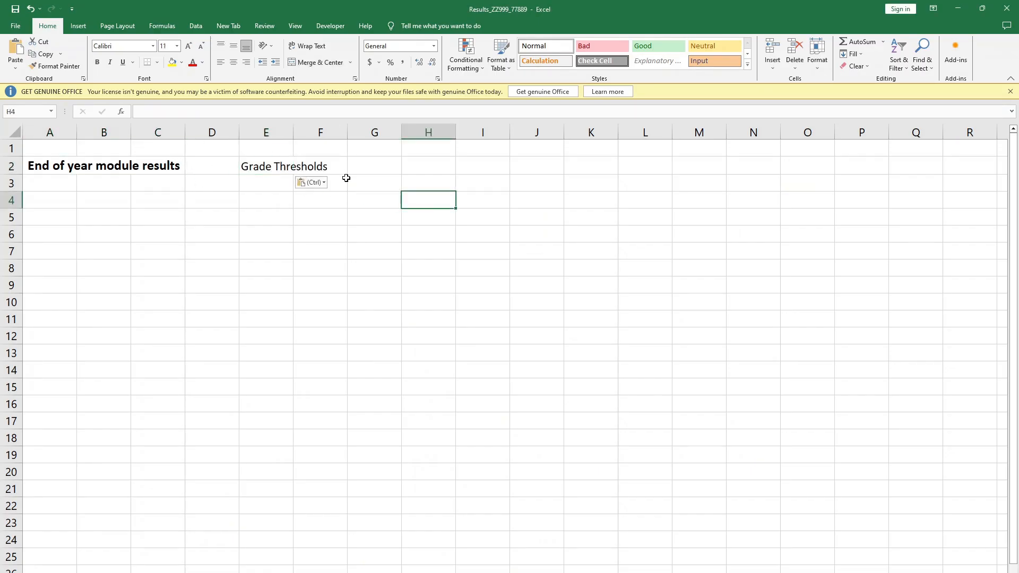
# - Merge and centre "Grade Thresholds" across E2:G2, middle-align it, and apply the worksheet title's formatting to it with Format Painter
pyautogui.moveTo(264, 162); pyautogui.dragTo(408, 167)
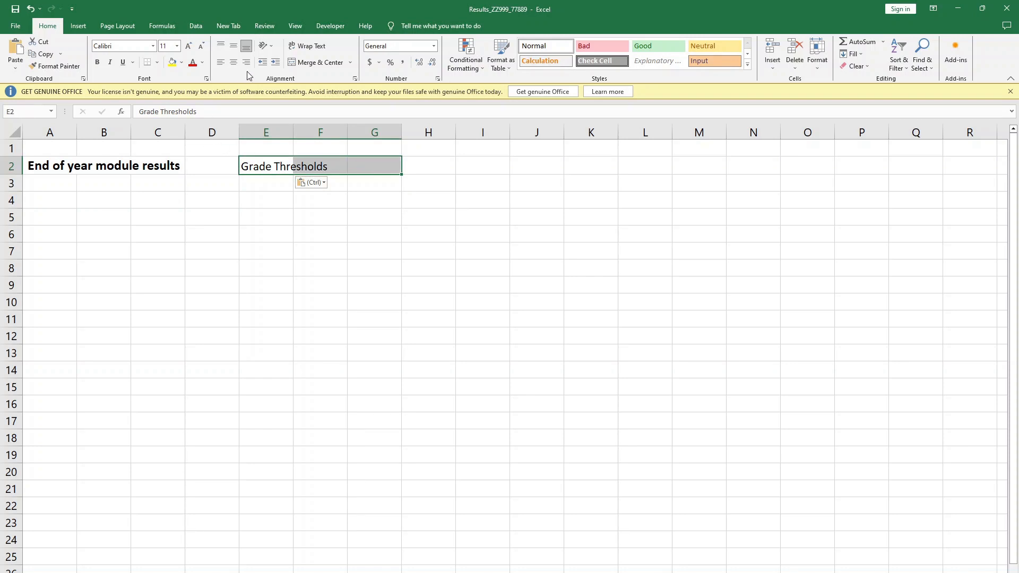
pyautogui.click(314, 62)
pyautogui.click(234, 46)
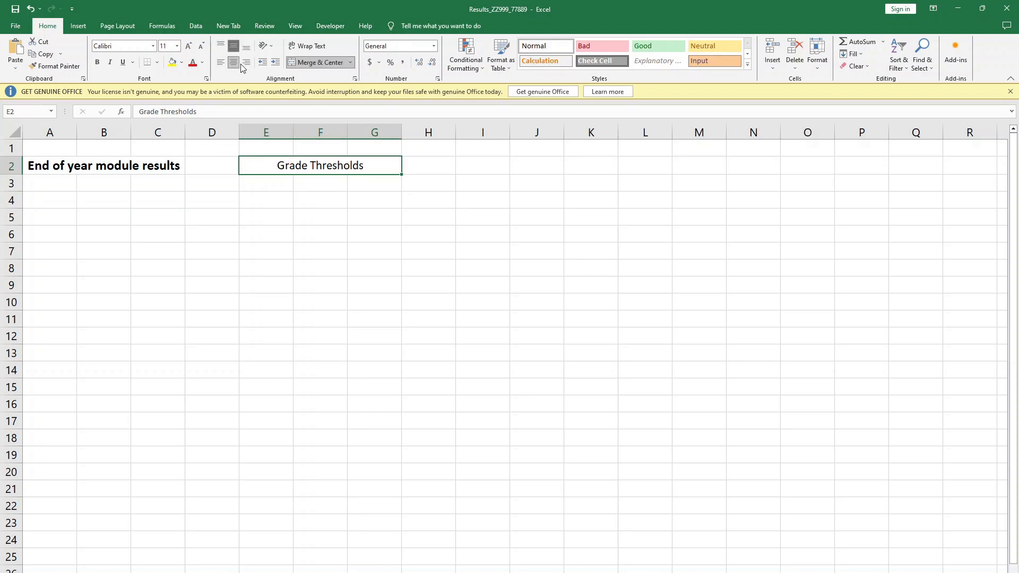
pyautogui.click(138, 165)
pyautogui.click(55, 65)
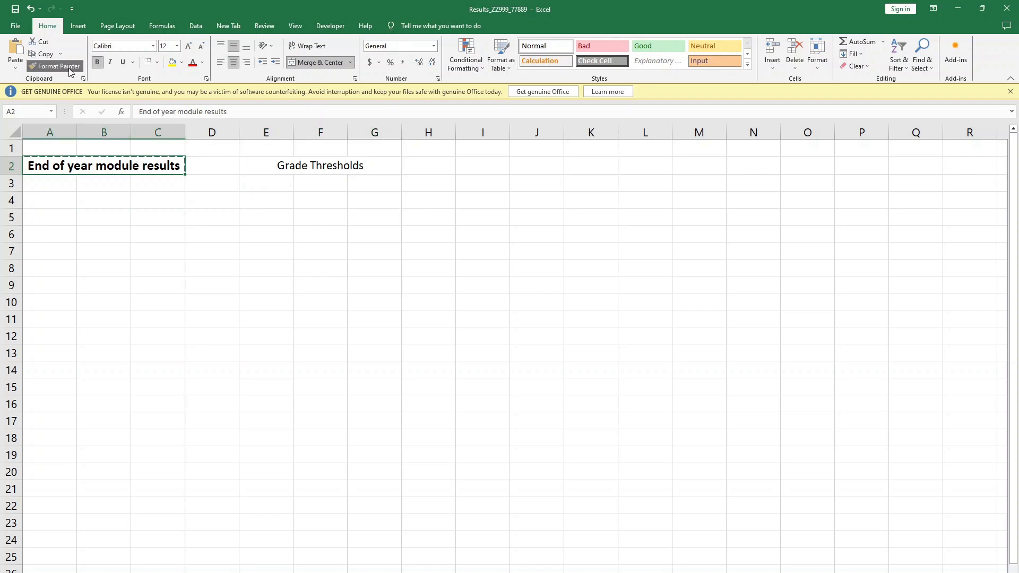
pyautogui.click(299, 165)
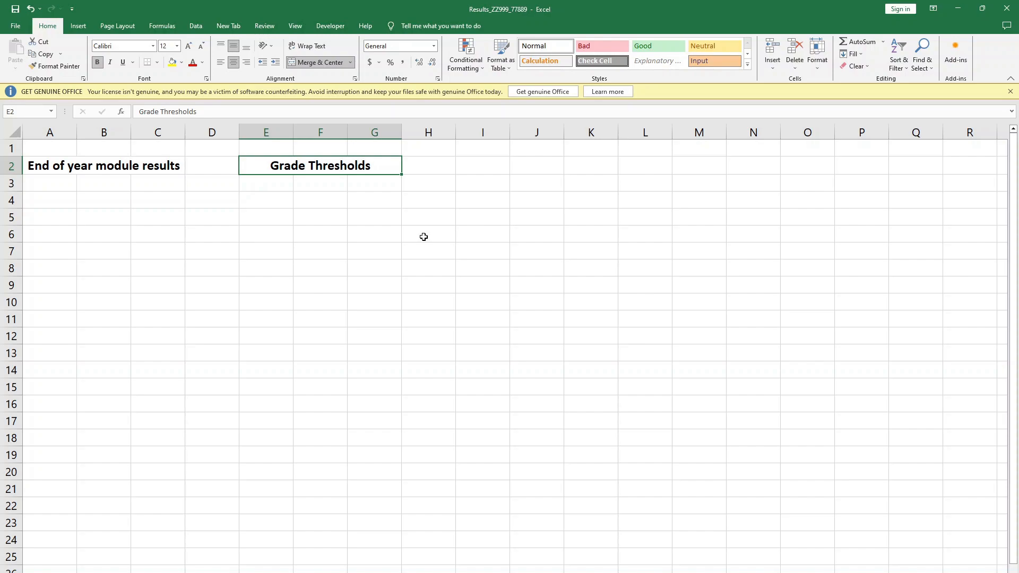
# - Check the question paper's layout and enter the grade labels A, B and C in cells E3, F3 and G3
pyautogui.hotkey('alt', 'Tab')
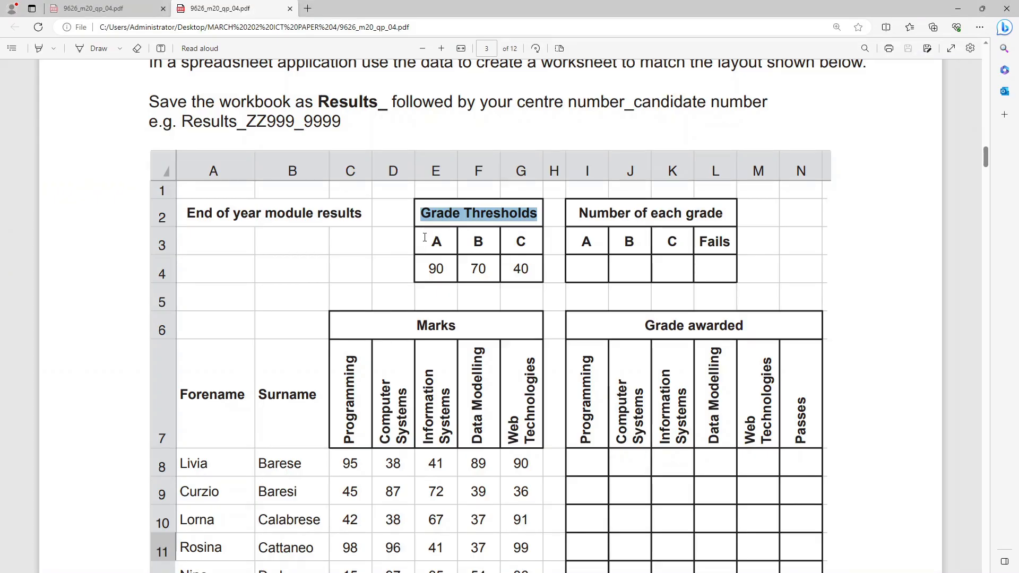
pyautogui.hotkey('alt', 'Tab')
pyautogui.click(266, 184)
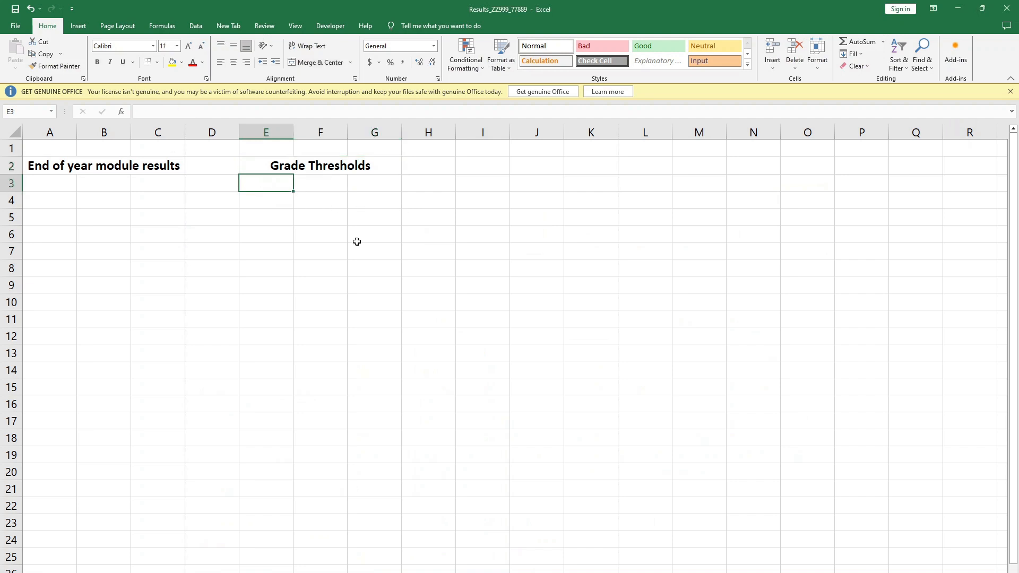
pyautogui.write('A')
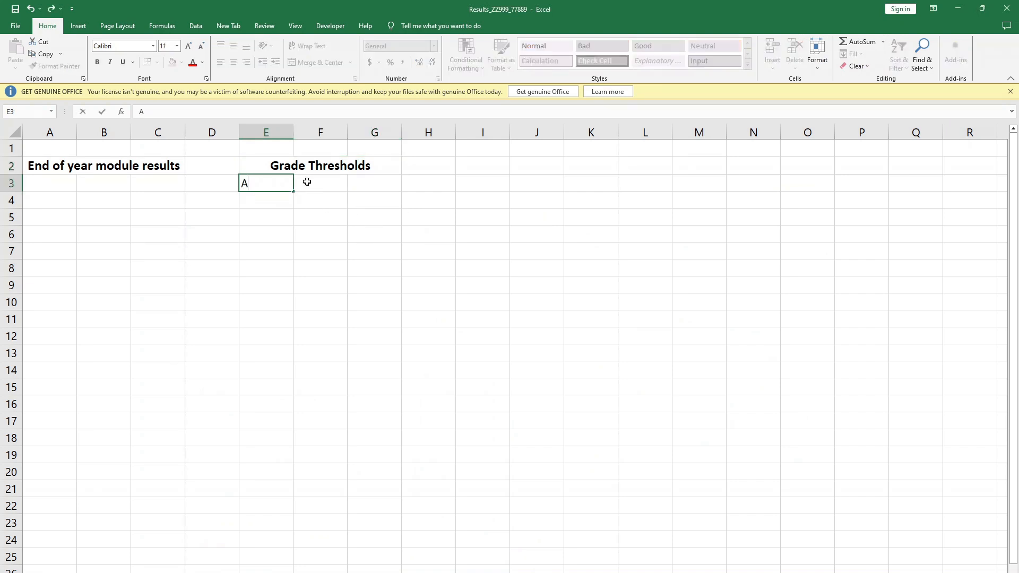
pyautogui.click(336, 189)
pyautogui.write('BN')
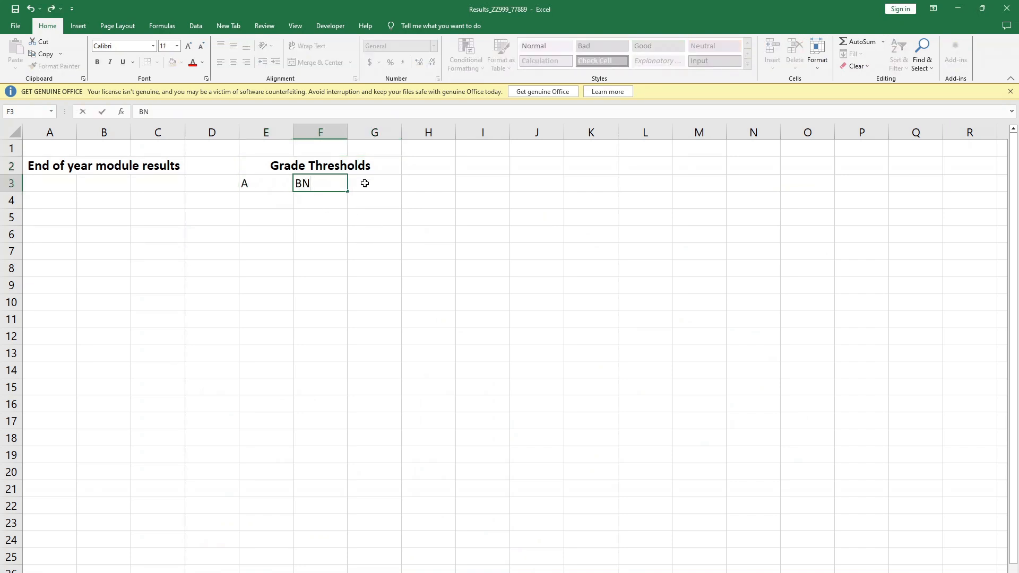
pyautogui.press('BackSpace')
pyautogui.click(363, 187)
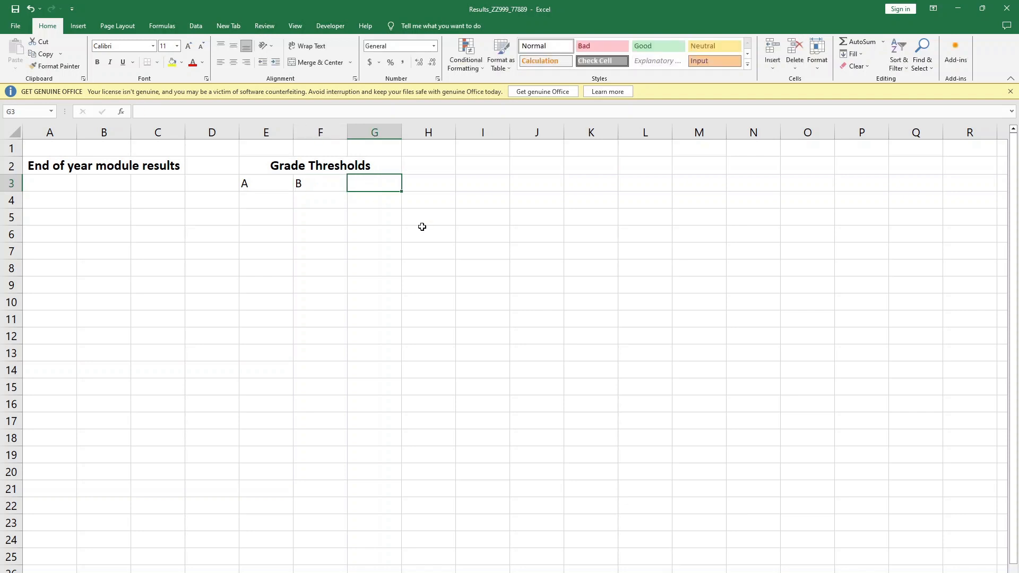
pyautogui.write('C')
# - Enter the threshold marks 90, 70 and 40 in cells E4, F4 and G4
pyautogui.click(261, 199)
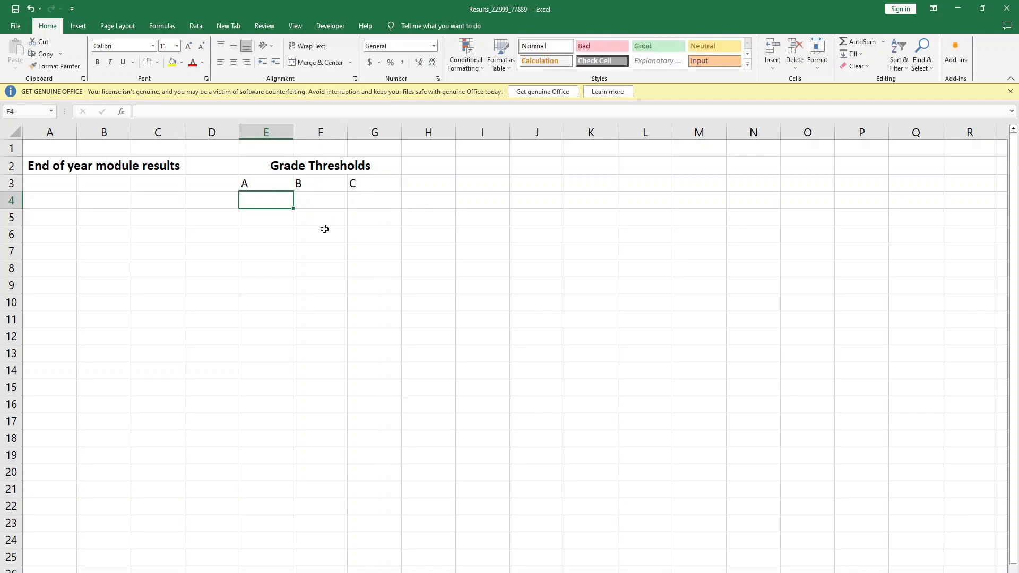
pyautogui.write('90')
pyautogui.click(332, 208)
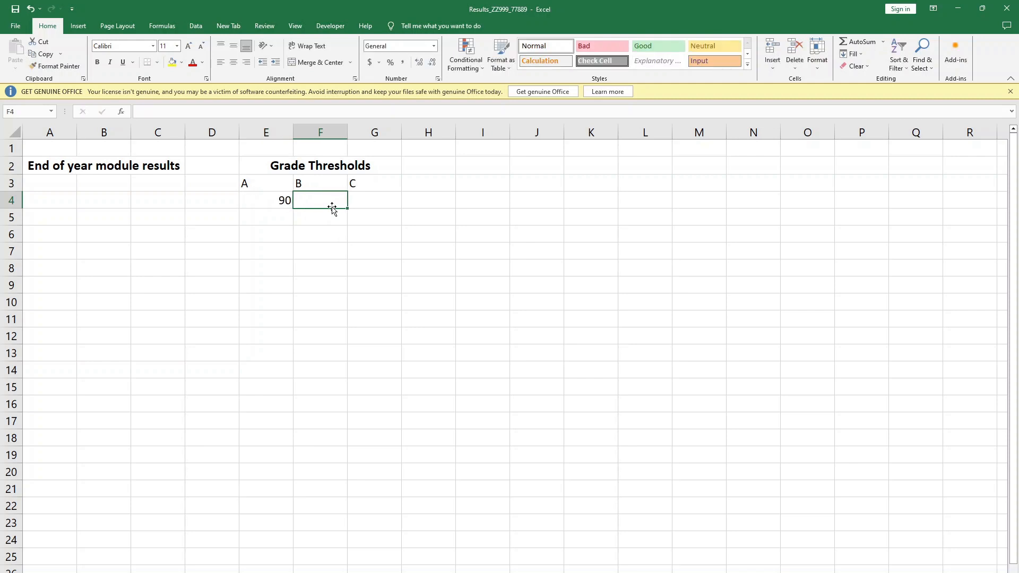
pyautogui.write('70')
pyautogui.click(359, 201)
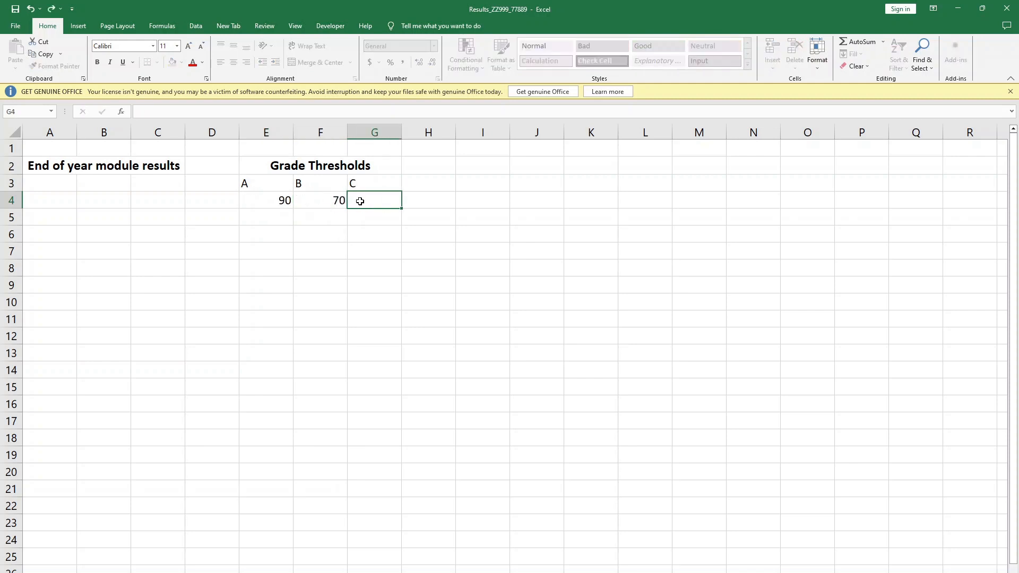
pyautogui.write('40')
pyautogui.click(445, 247)
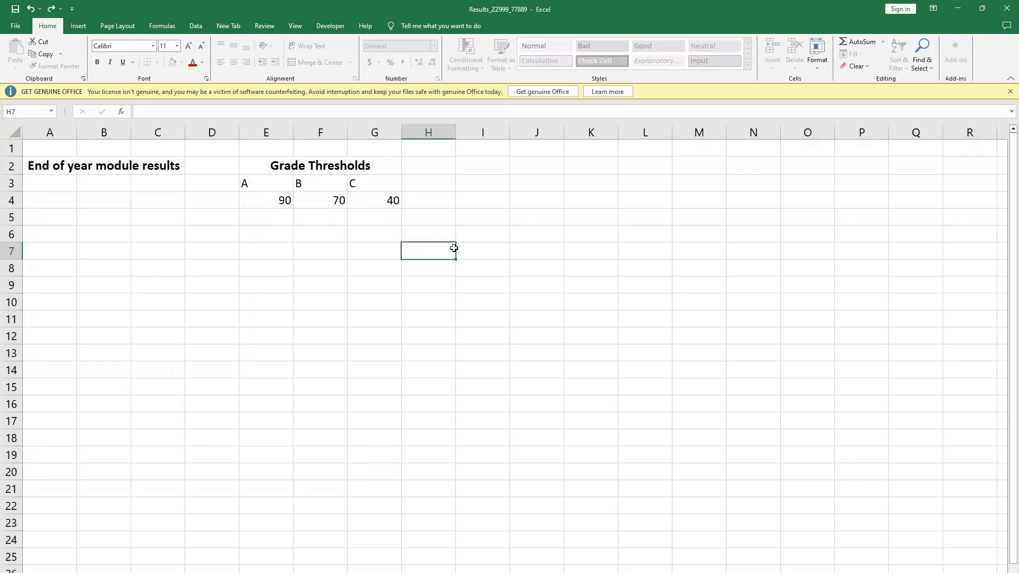
# - Compare the thresholds with the question paper's layout, then centre and middle-align the contents of E3:G4
pyautogui.hotkey('alt', 'Tab')
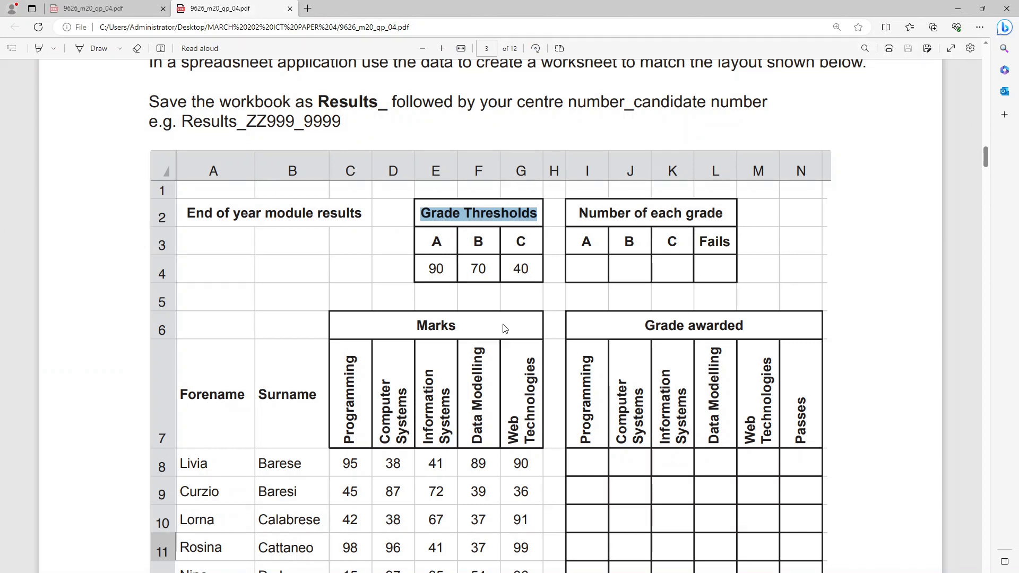
pyautogui.hotkey('alt', 'Tab')
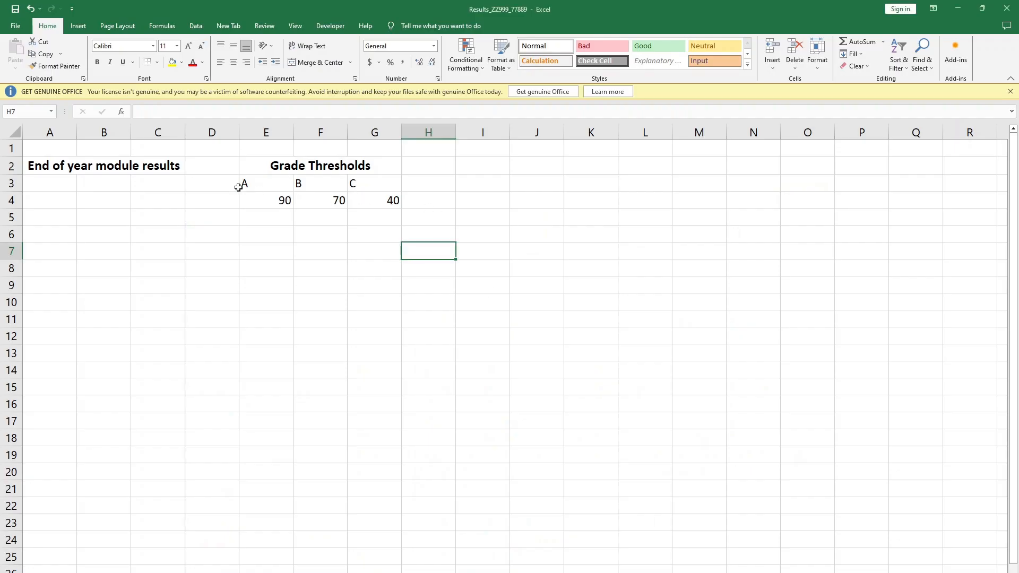
pyautogui.moveTo(243, 182); pyautogui.dragTo(363, 196)
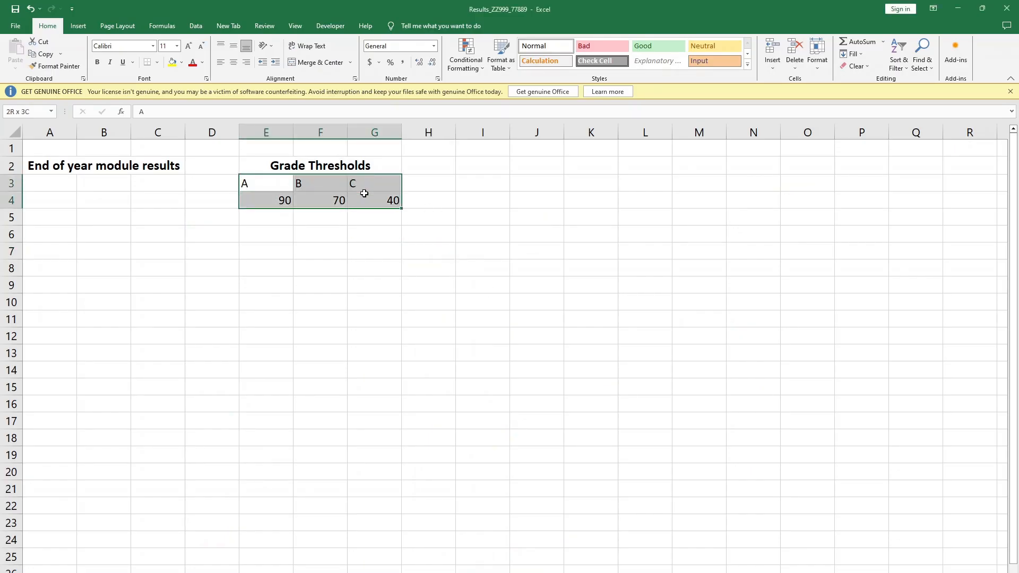
pyautogui.click(234, 62)
pyautogui.click(233, 46)
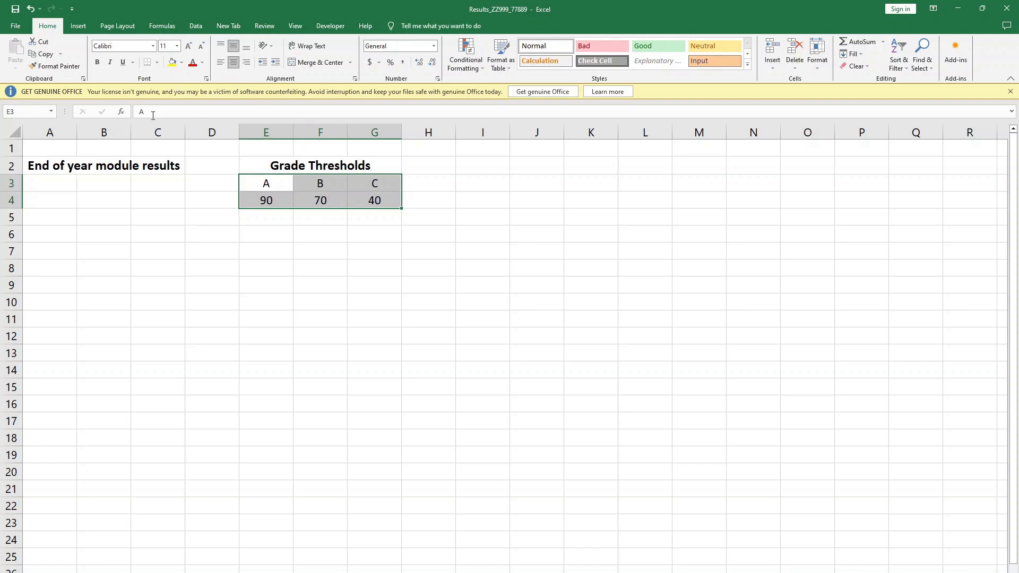
pyautogui.click(410, 216)
# - Make the grade labels A, B and C in E3:G3 bold
pyautogui.click(276, 183)
pyautogui.moveTo(311, 182); pyautogui.dragTo(352, 181)
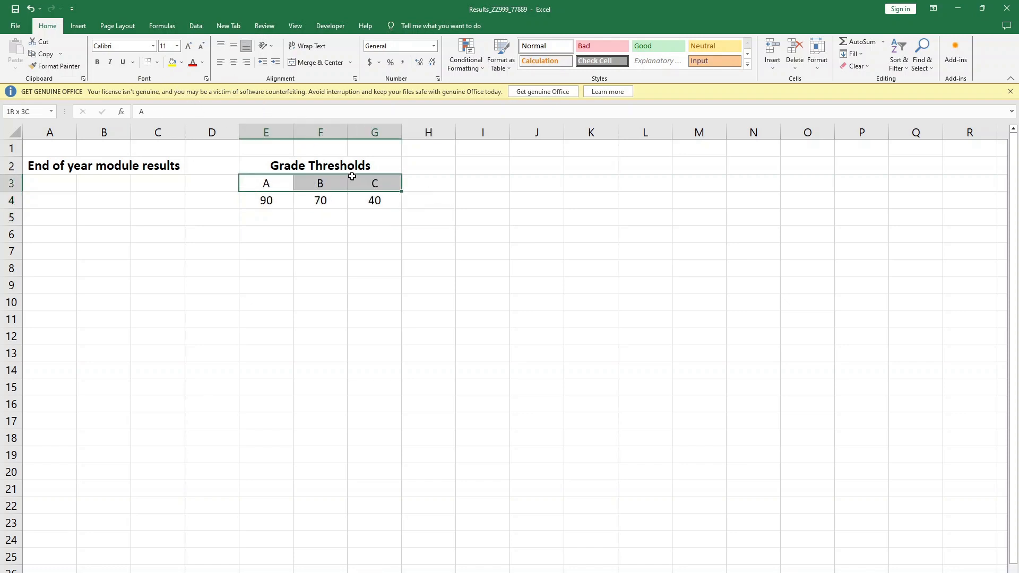
pyautogui.click(98, 62)
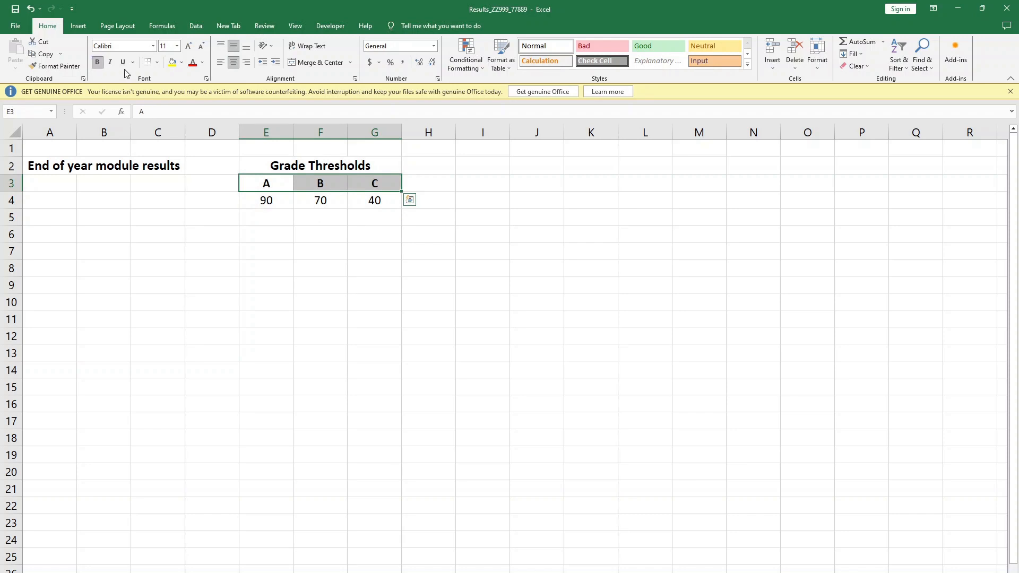
pyautogui.click(263, 217)
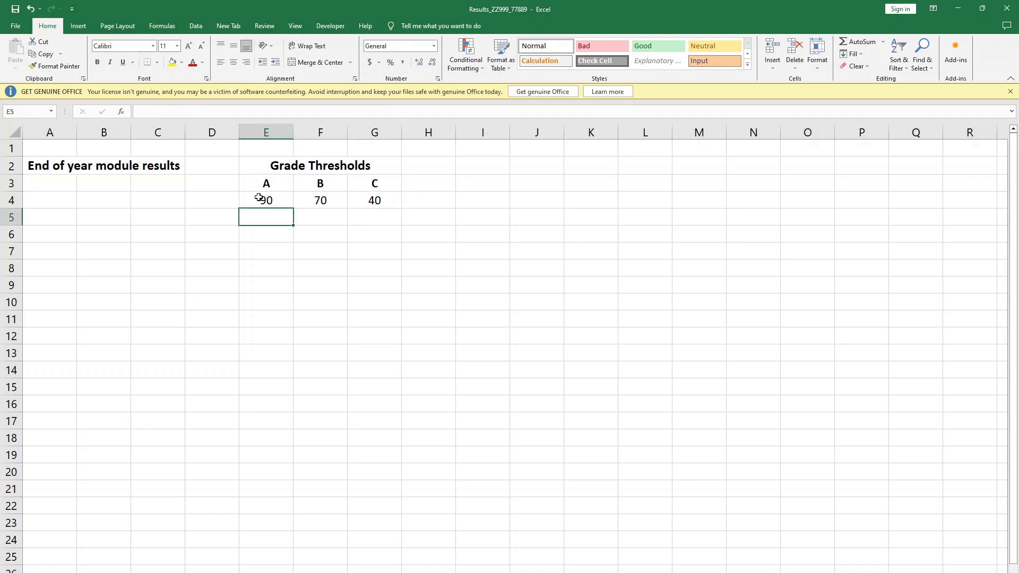
pyautogui.click(506, 229)
# - Copy the heading "Number of each grade" from the question paper's layout into cell I2 of the results workbook
pyautogui.hotkey('alt', 'Tab')
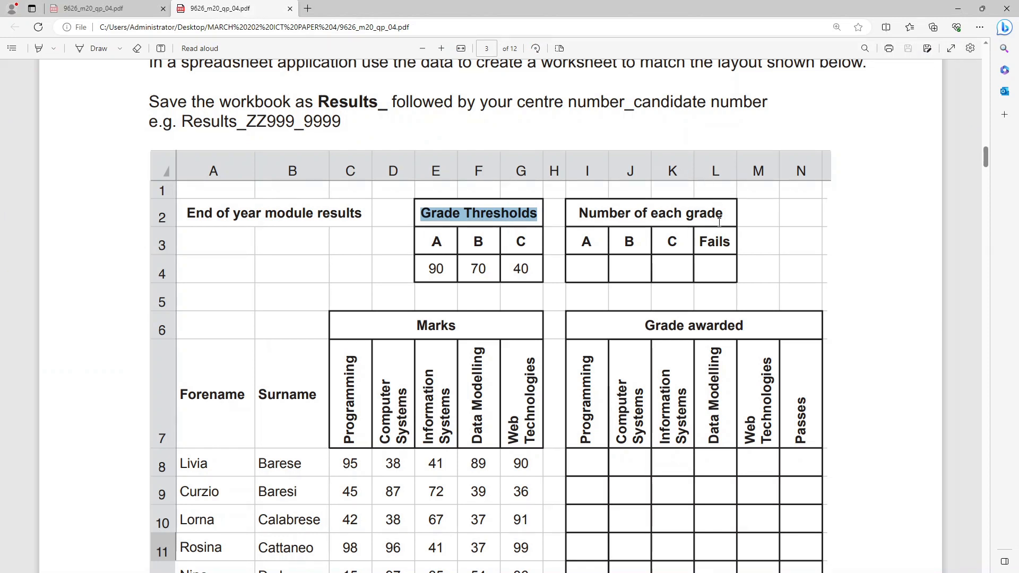
pyautogui.moveTo(729, 214); pyautogui.dragTo(566, 219)
pyautogui.hotkey('ctrl', 'c')
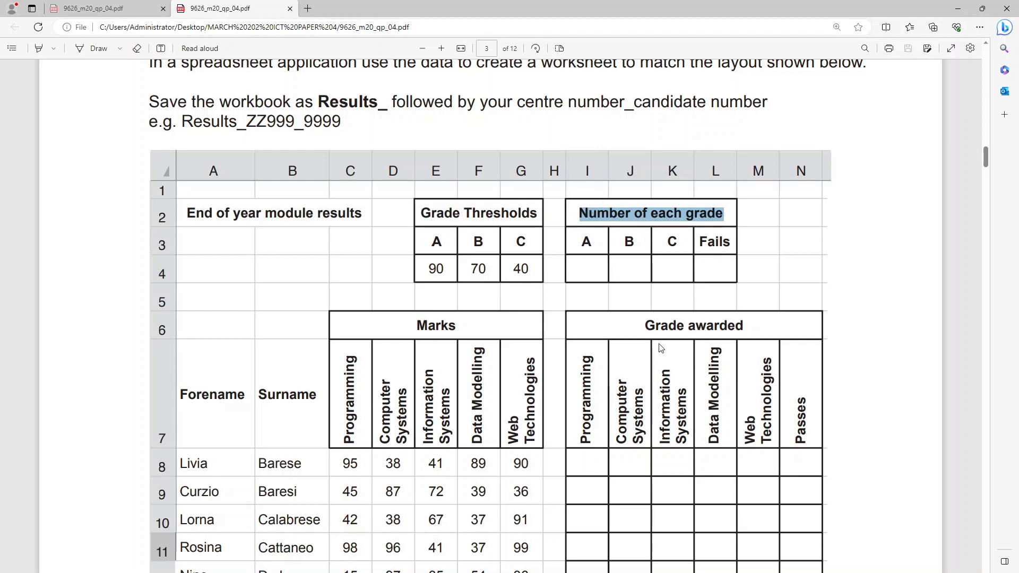
pyautogui.hotkey('alt', 'Tab')
pyautogui.click(485, 168)
pyautogui.hotkey('ctrl', 'v')
pyautogui.click(613, 213)
# - Merge and centre "Number of each grade" across I2:L2, and make it middle-aligned, bold and 12 pt
pyautogui.moveTo(483, 162); pyautogui.dragTo(628, 166)
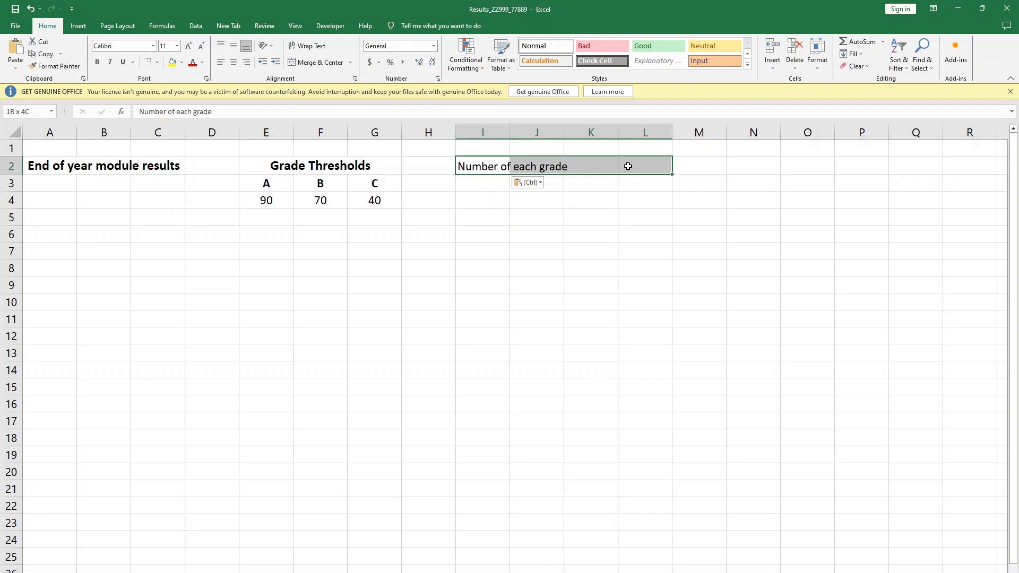
pyautogui.click(301, 61)
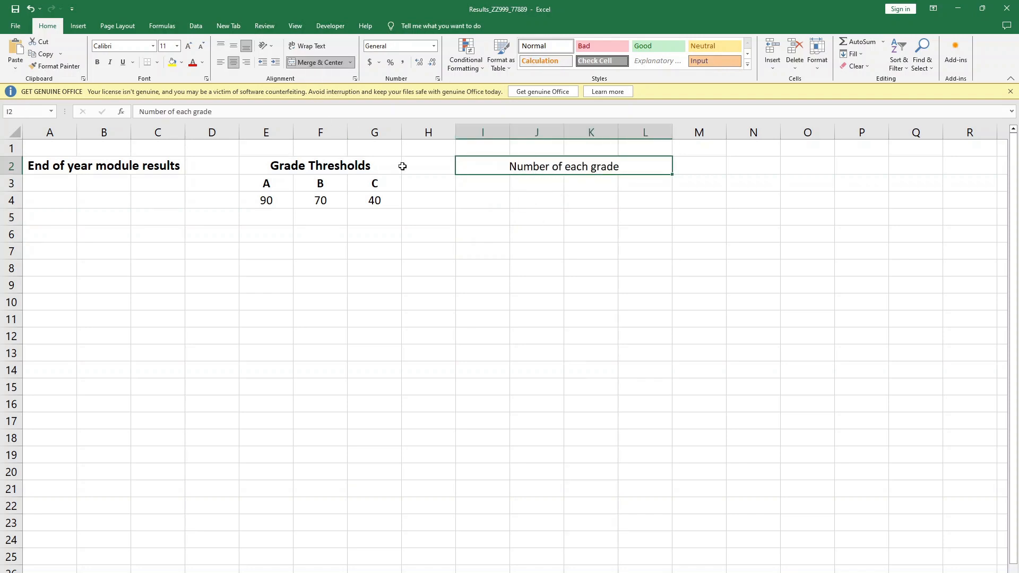
pyautogui.click(233, 46)
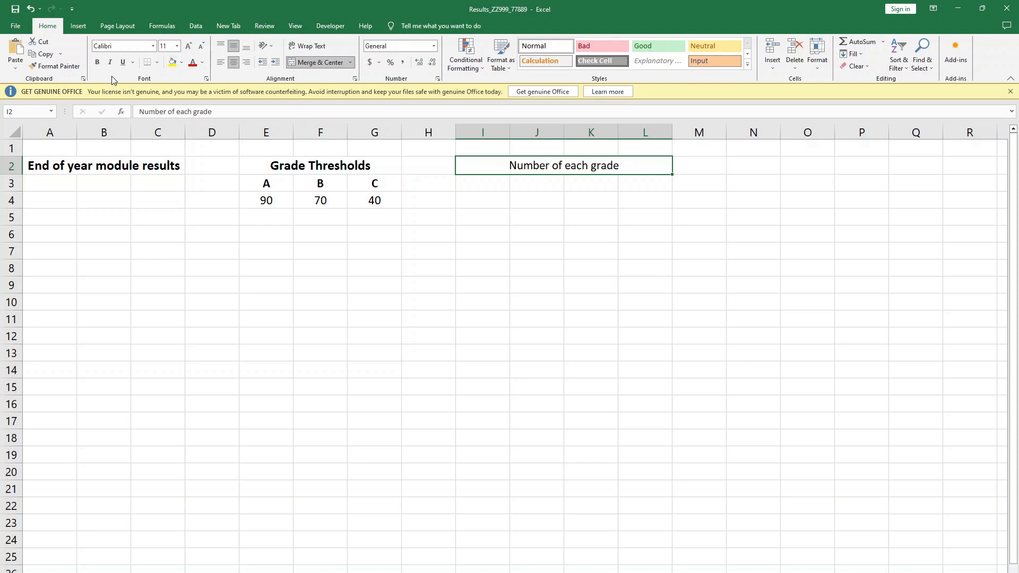
pyautogui.click(98, 63)
pyautogui.click(177, 46)
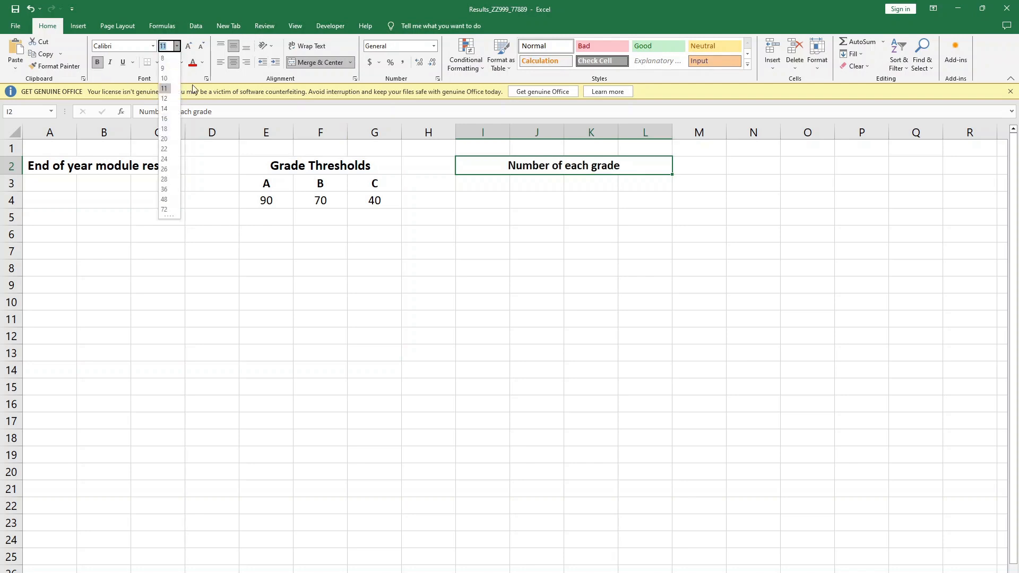
pyautogui.click(164, 118)
pyautogui.click(610, 215)
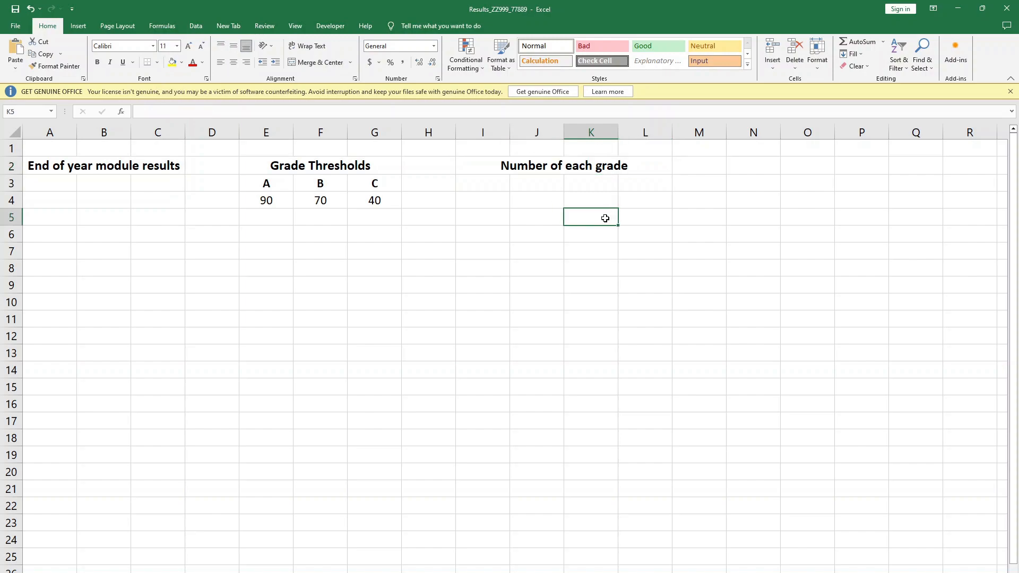
# - Check the question paper's layout and copy the grade labels A, B and C from E3:G3 into I3:K3
pyautogui.hotkey('alt', 'Tab')
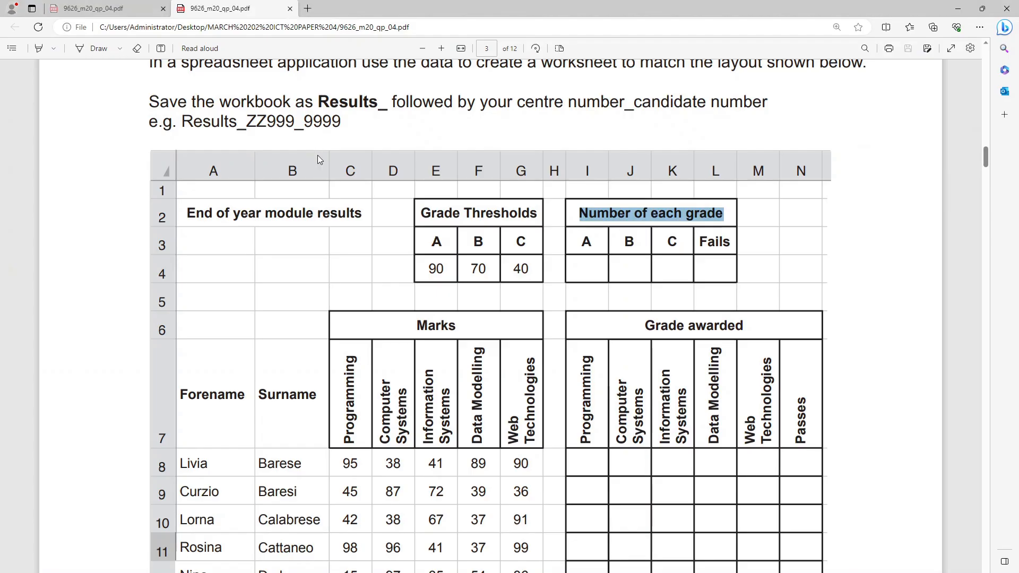
pyautogui.hotkey('alt', 'Tab')
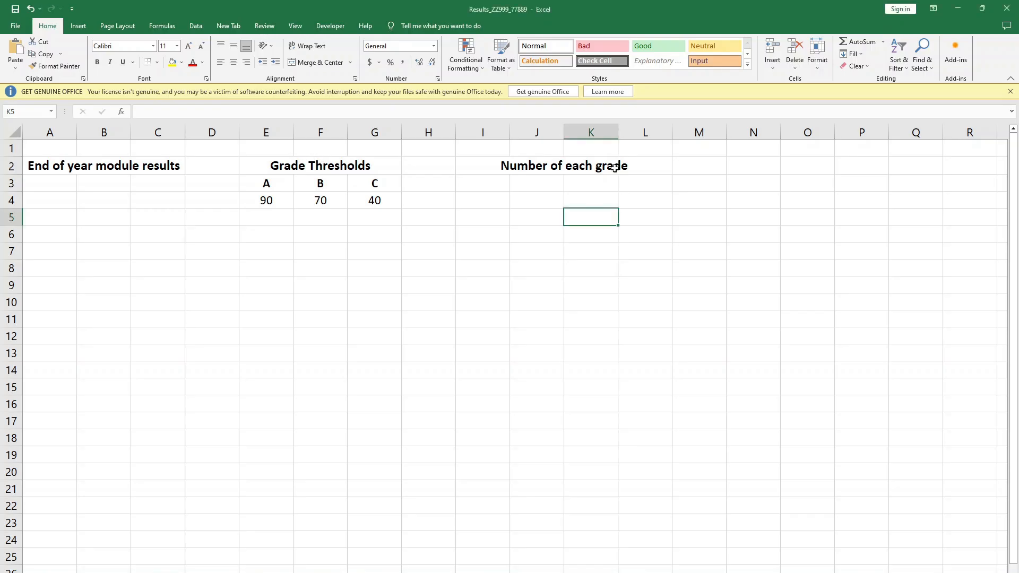
pyautogui.click(497, 183)
pyautogui.moveTo(266, 183); pyautogui.dragTo(372, 183)
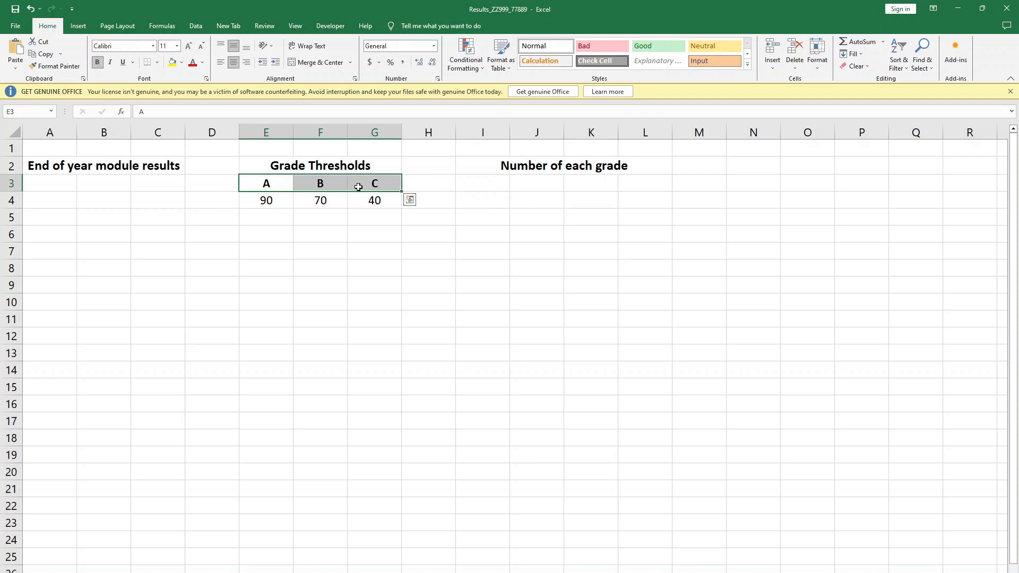
pyautogui.hotkey('ctrl', 'c')
pyautogui.click(483, 181)
pyautogui.hotkey('ctrl', 'v')
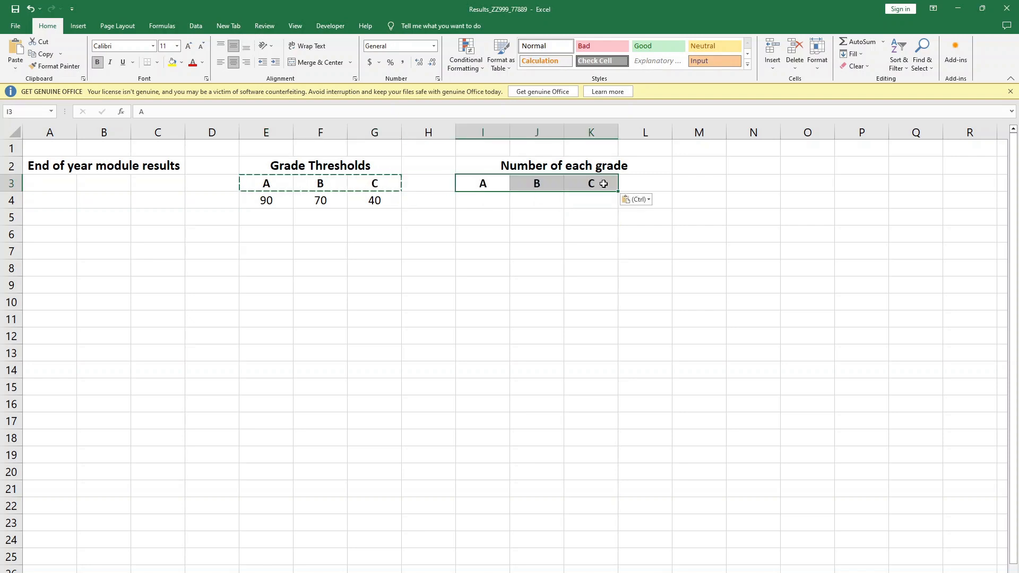
# - Enter the label "Fails" in cell L3, beside the grade labels A, B and C
pyautogui.click(631, 176)
pyautogui.write('fAIL')
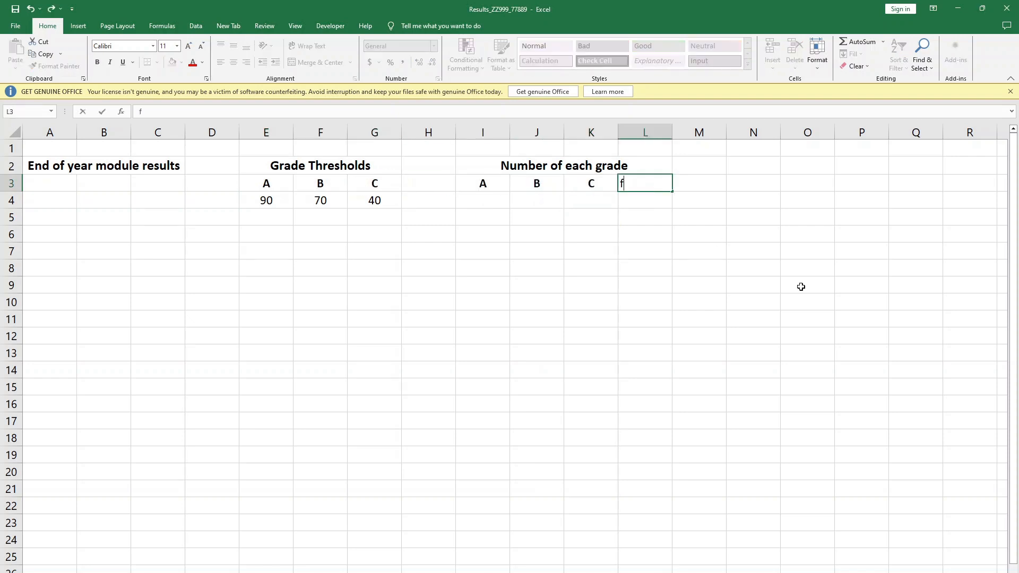
pyautogui.press('BackSpace')
pyautogui.press('BackSpace')
pyautogui.press('BackSpace')
pyautogui.write('Fails')
pyautogui.click(595, 302)
pyautogui.click(582, 355)
# - Copy the formatting of the grade label B in J3 onto "Fails" in L3
pyautogui.click(546, 185)
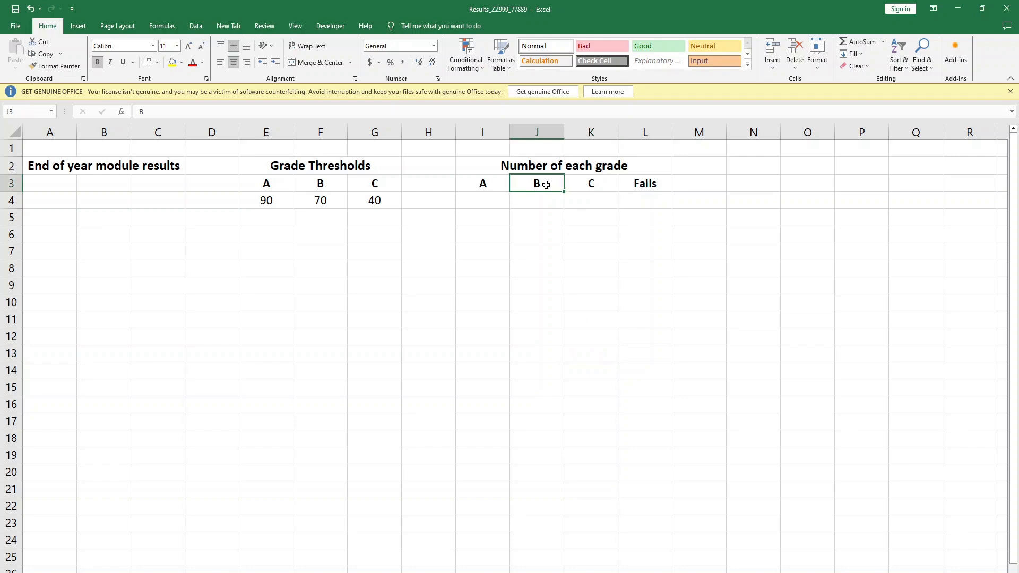
pyautogui.click(57, 66)
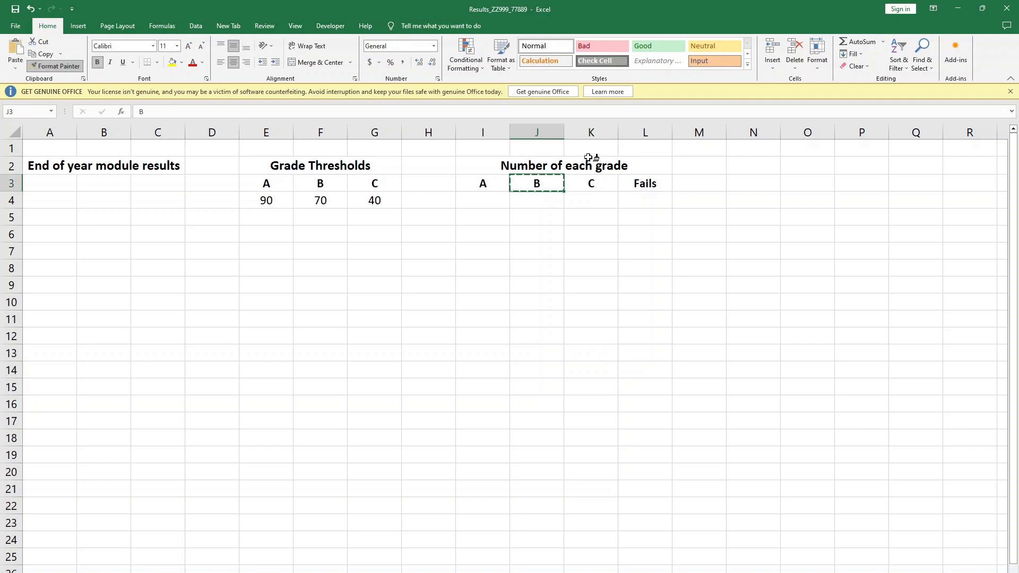
pyautogui.click(642, 183)
pyautogui.click(657, 218)
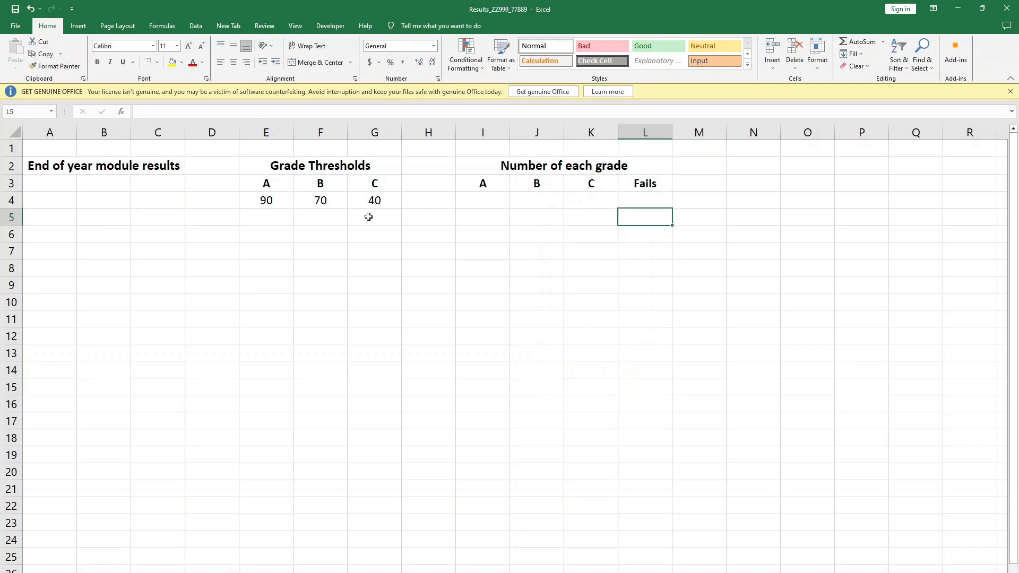
# - Check the question paper's layout and apply all borders to the Grade Thresholds table in E2:G4
pyautogui.hotkey('alt', 'Tab')
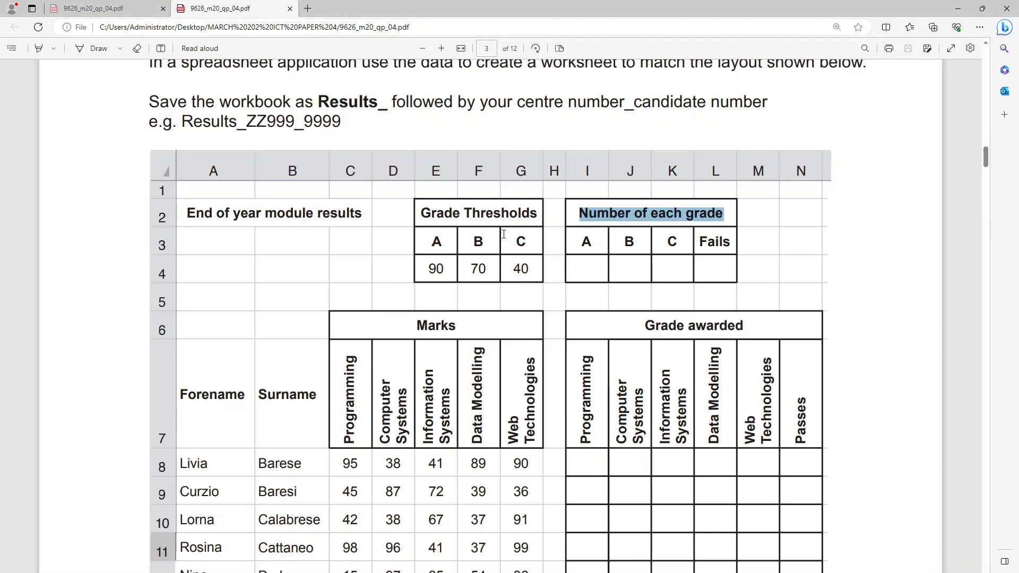
pyautogui.hotkey('alt', 'Tab')
pyautogui.click(393, 281)
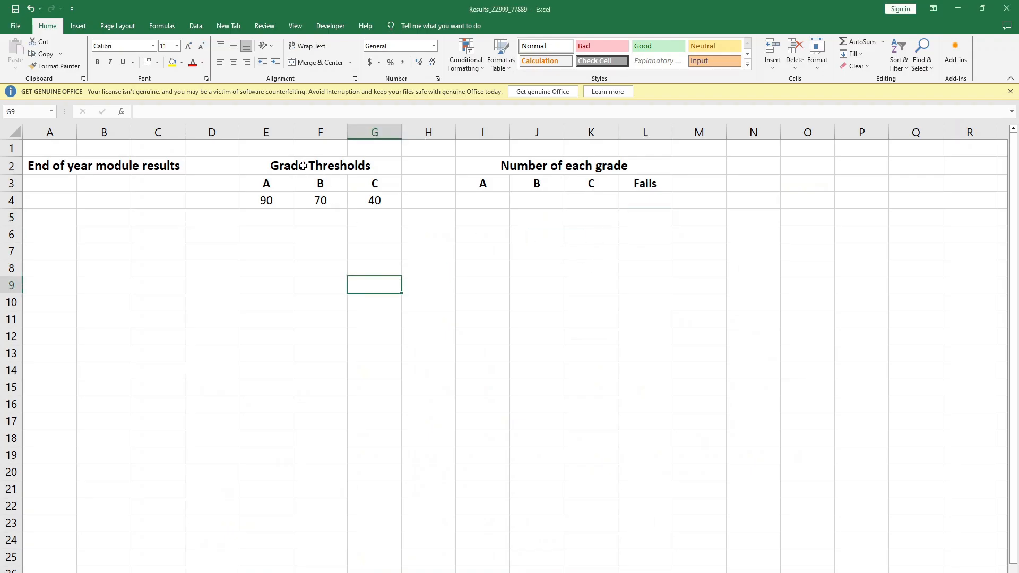
pyautogui.moveTo(263, 163); pyautogui.dragTo(364, 198)
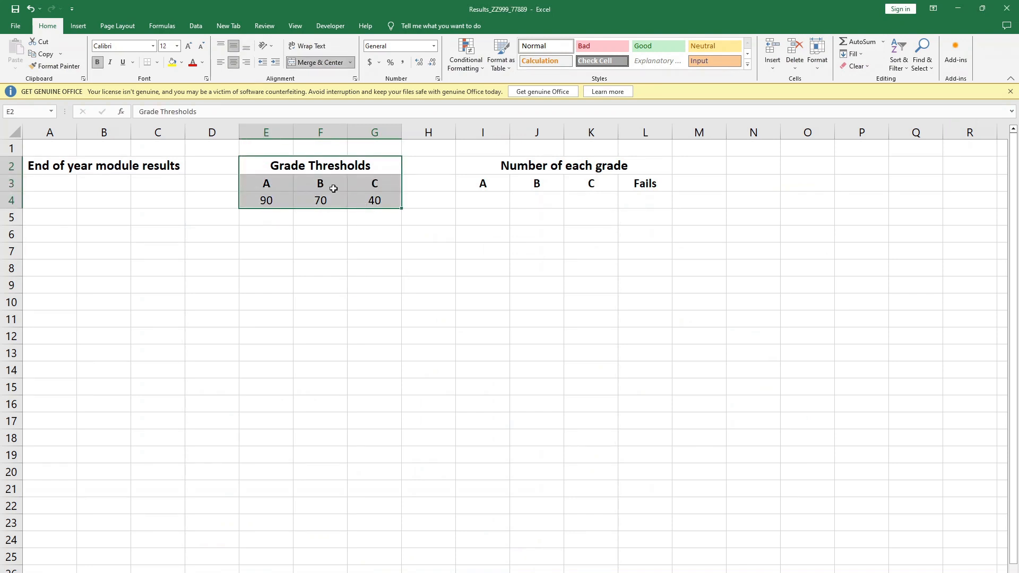
pyautogui.click(157, 62)
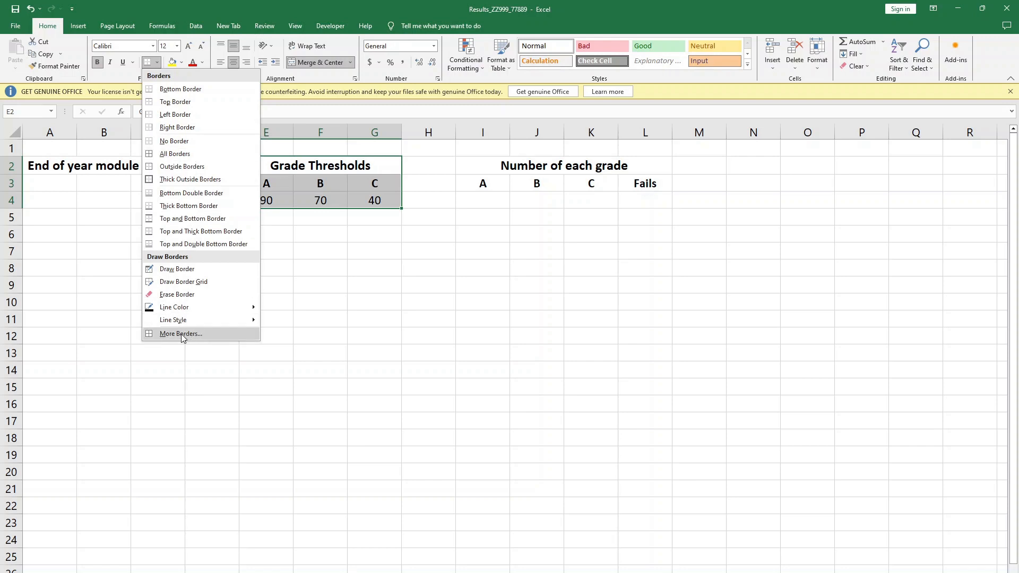
pyautogui.click(177, 155)
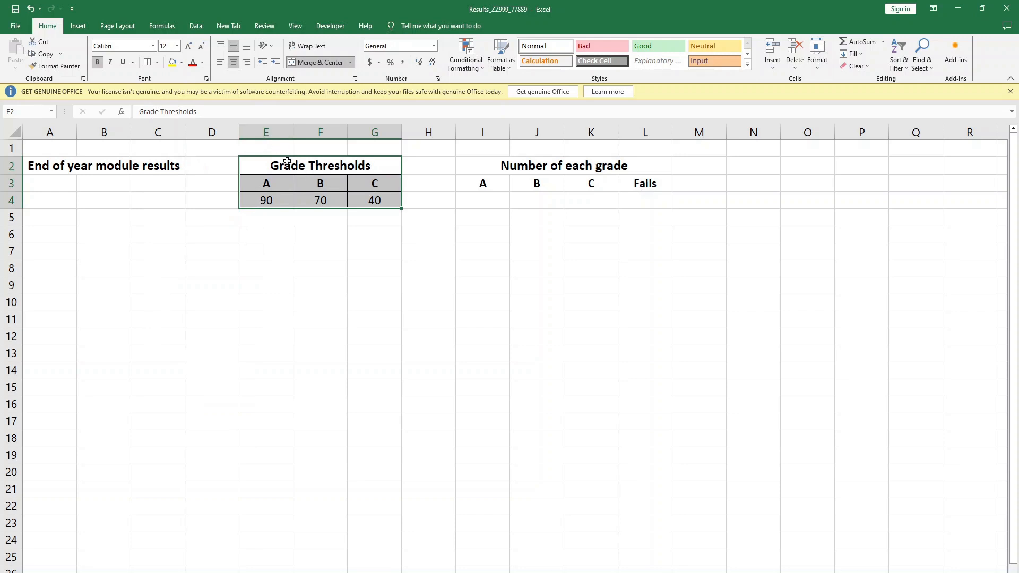
# - Change the inside and outline borders of E2:G4 to a thicker, medium solid line
pyautogui.rightClick(394, 204)
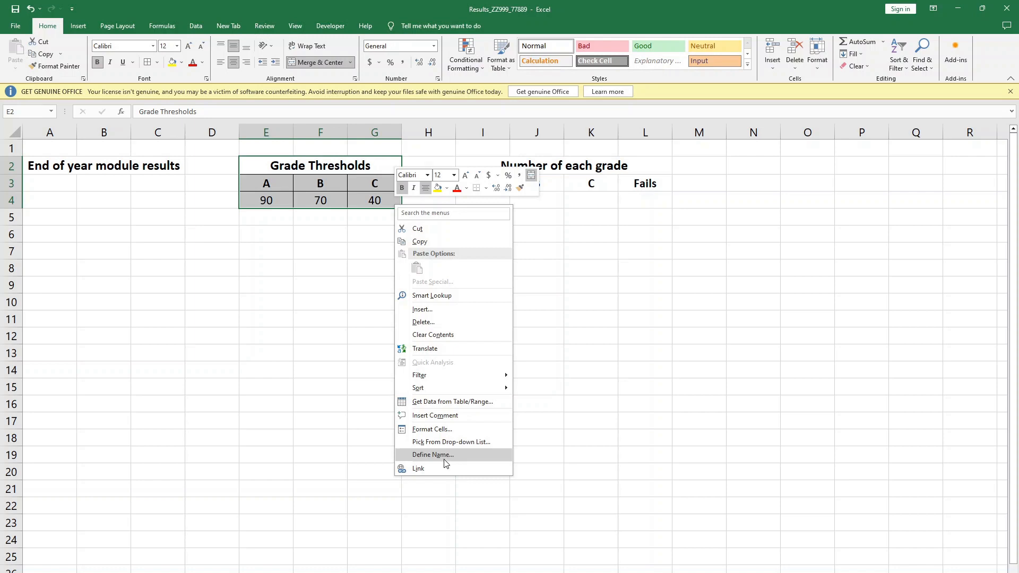
pyautogui.click(433, 429)
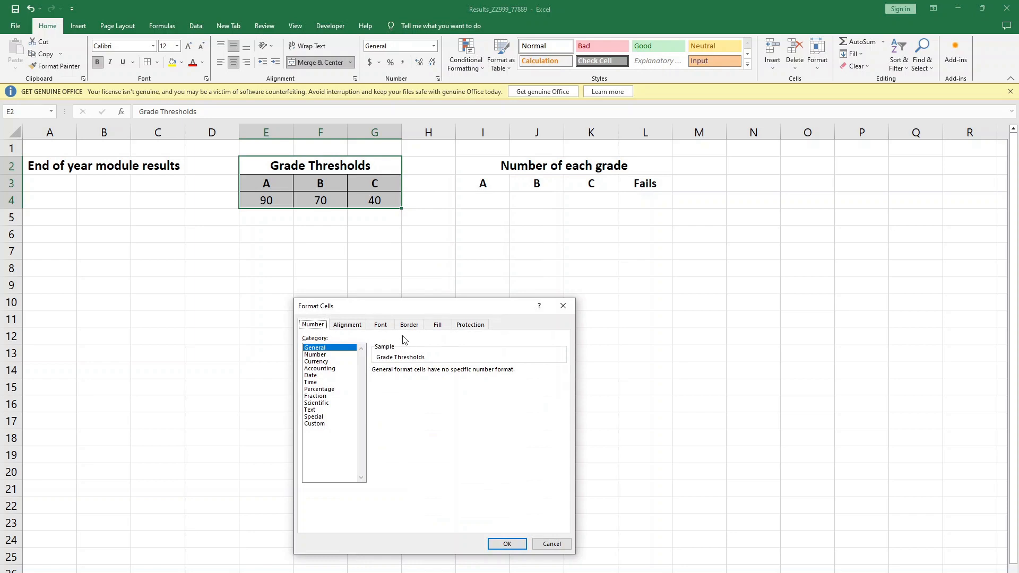
pyautogui.click(403, 325)
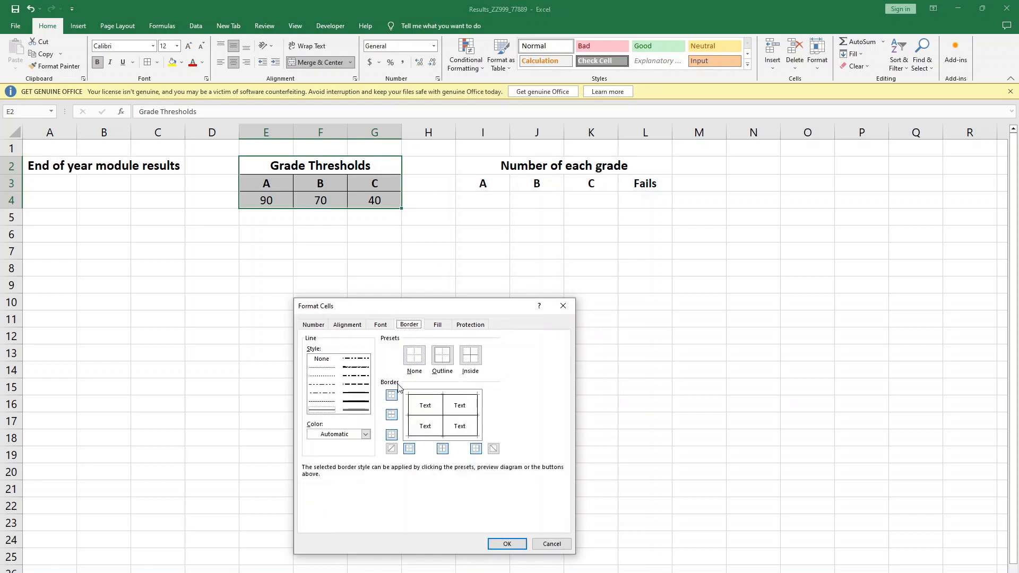
pyautogui.click(356, 392)
pyautogui.click(474, 357)
pyautogui.click(447, 362)
pyautogui.click(506, 543)
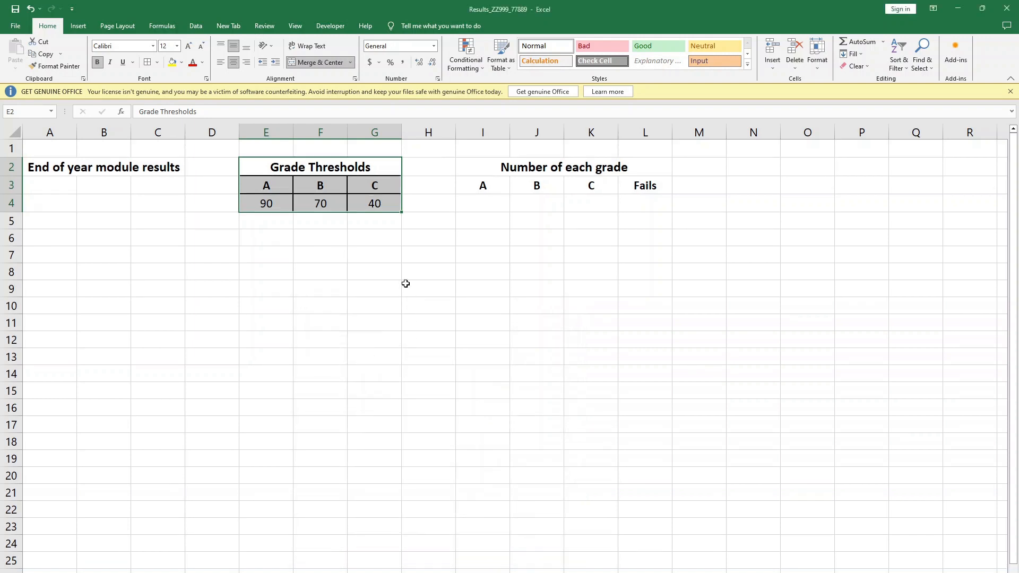
pyautogui.click(458, 233)
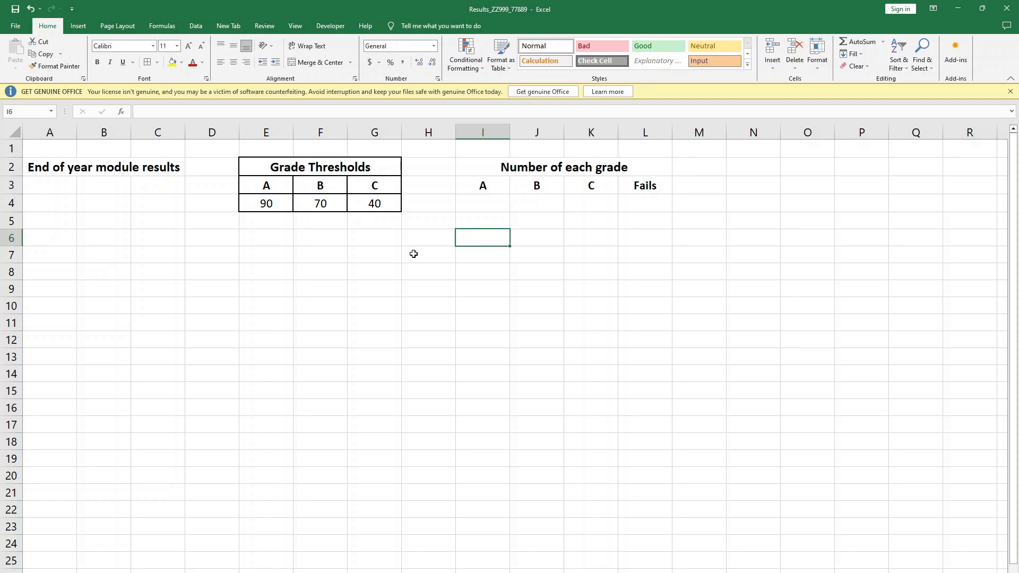
# - Copy the formatting of the Grade Thresholds table in E2:G4 onto the "Number of each grade" table in I2:L4
pyautogui.click(269, 162)
pyautogui.keyDown('shift'); pyautogui.click(370, 200); pyautogui.keyUp('shift')
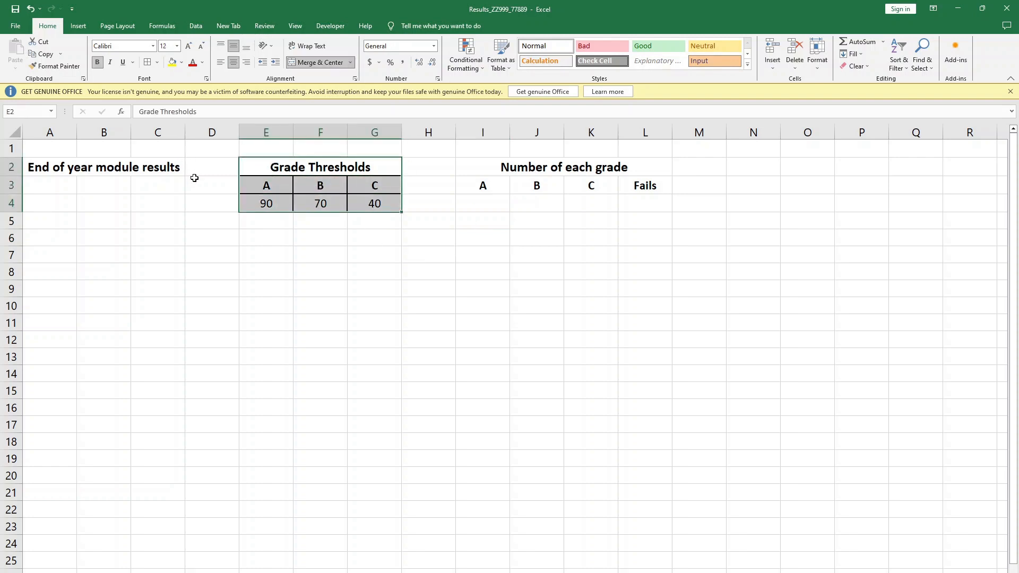
pyautogui.click(68, 65)
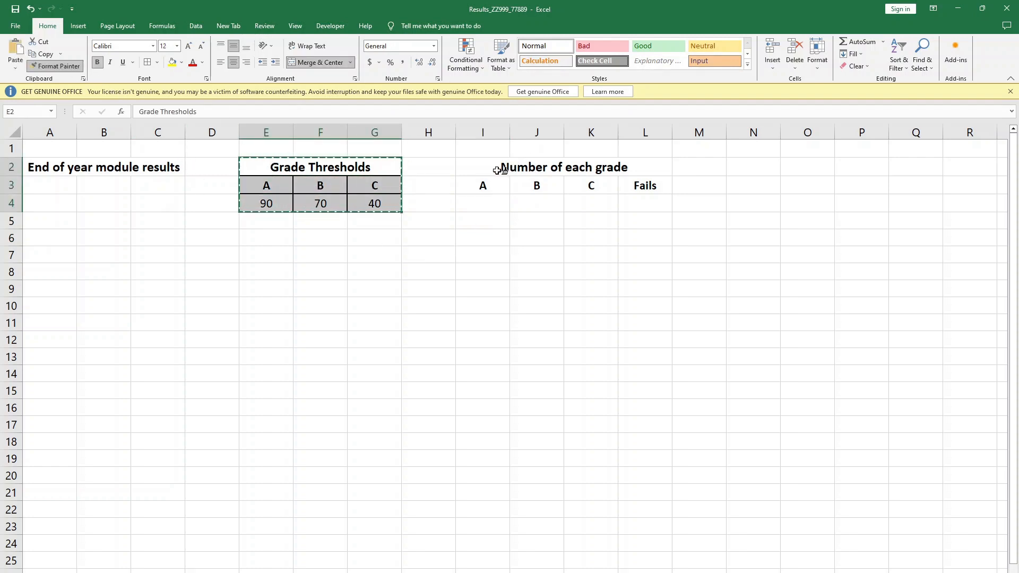
pyautogui.moveTo(486, 165); pyautogui.dragTo(619, 199)
pyautogui.click(632, 272)
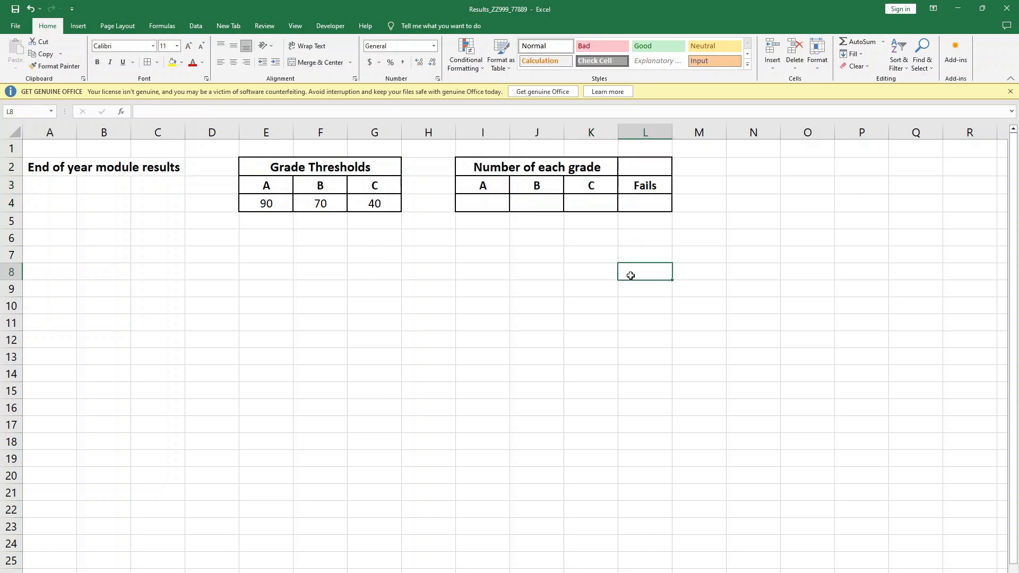
pyautogui.click(516, 275)
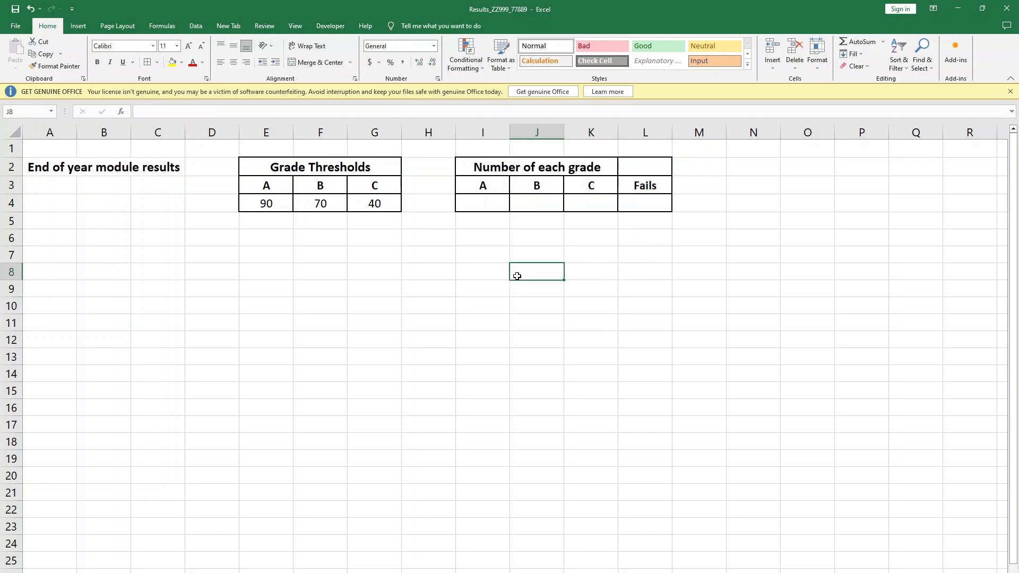
# - Compare the sheet with the question paper's layout and increase the height of all worksheet rows to about double
pyautogui.hotkey('alt', 'Tab')
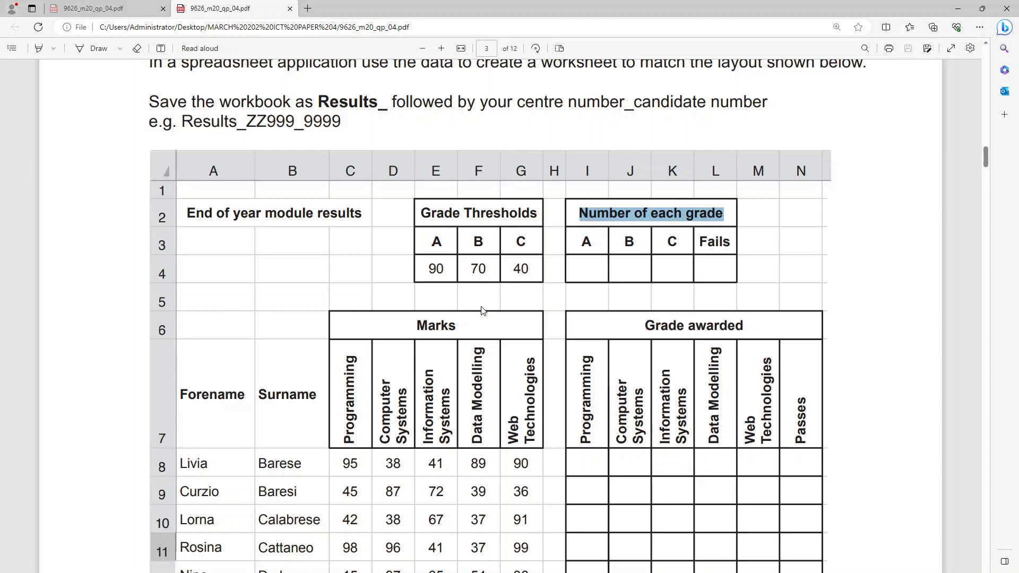
pyautogui.hotkey('alt', 'Tab')
pyautogui.click(427, 286)
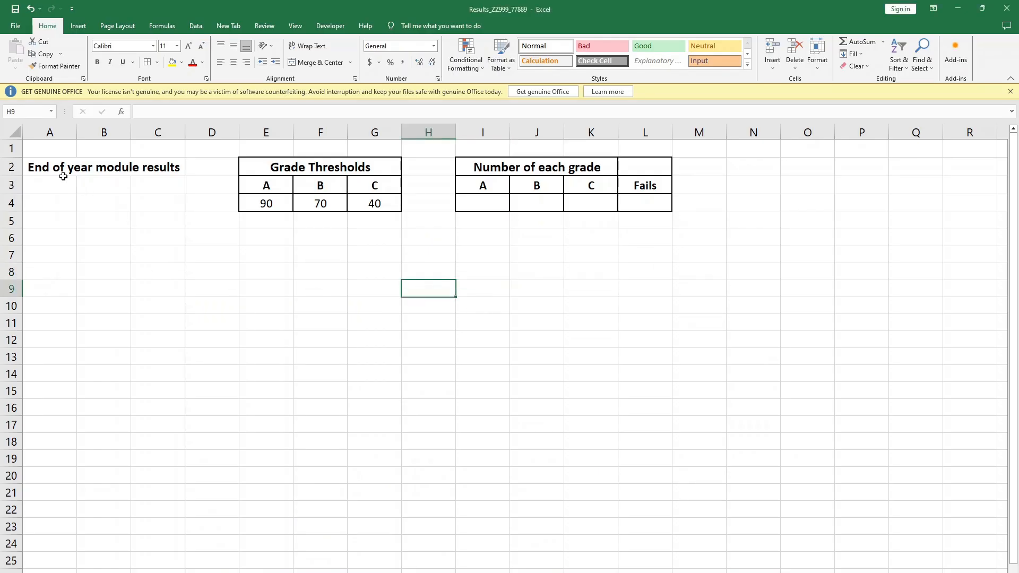
pyautogui.click(15, 134)
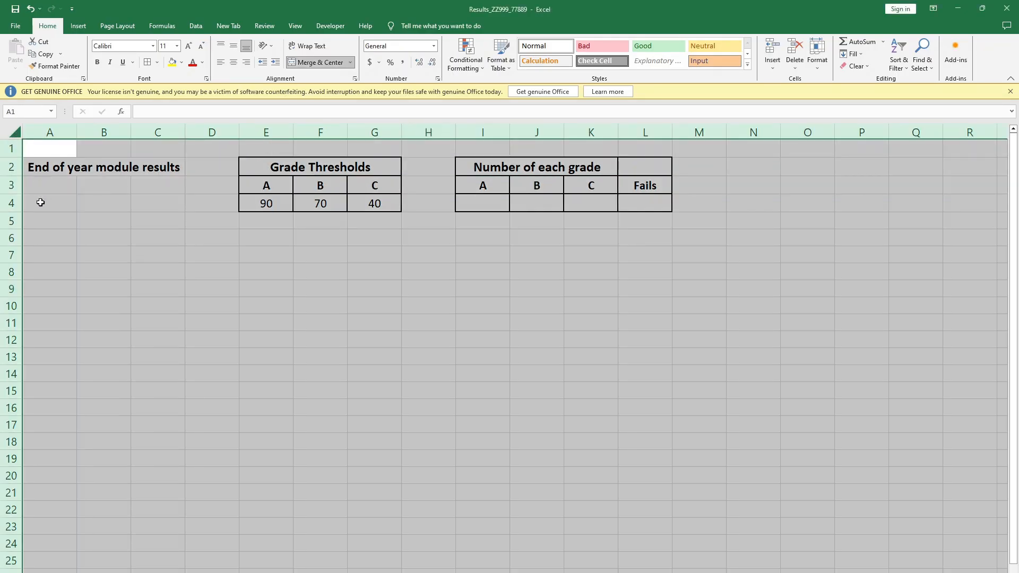
pyautogui.moveTo(15, 157); pyautogui.dragTo(10, 168)
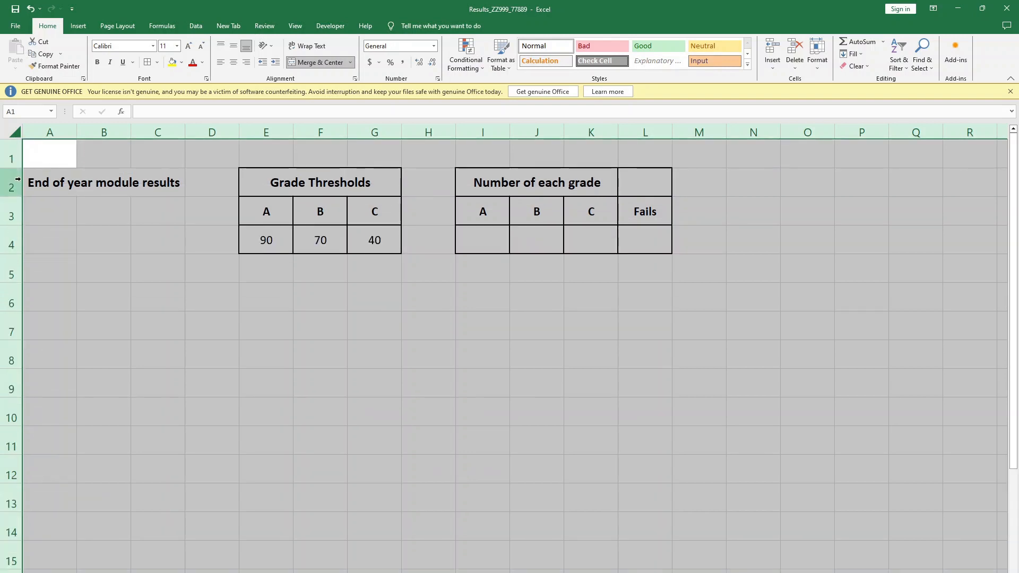
pyautogui.click(322, 321)
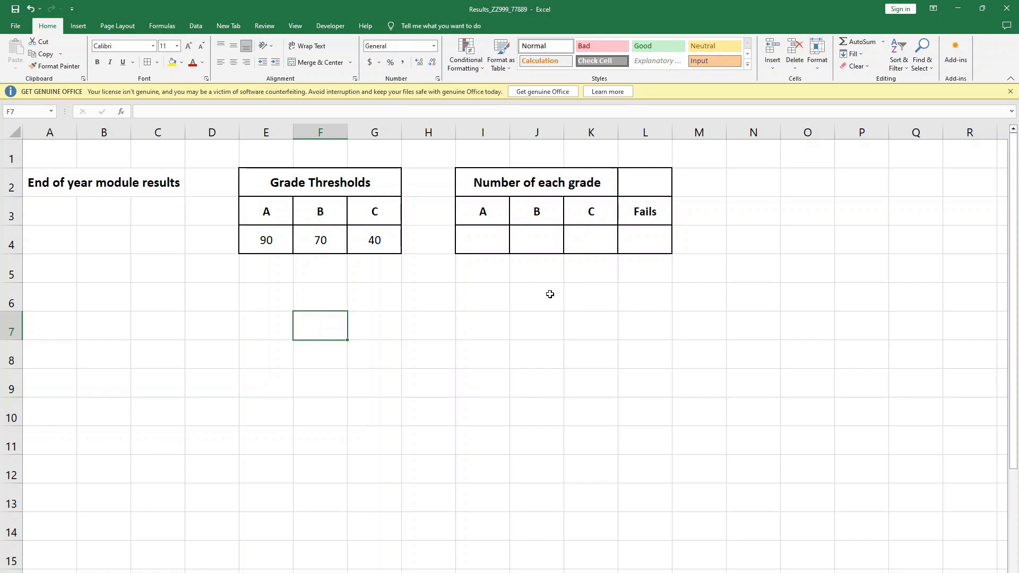
# - Merge and centre "Number of each grade" across I2:L2 again so the heading spans all four columns
pyautogui.hotkey('alt', 'Tab')
pyautogui.hotkey('alt', 'Tab')
pyautogui.click(680, 256)
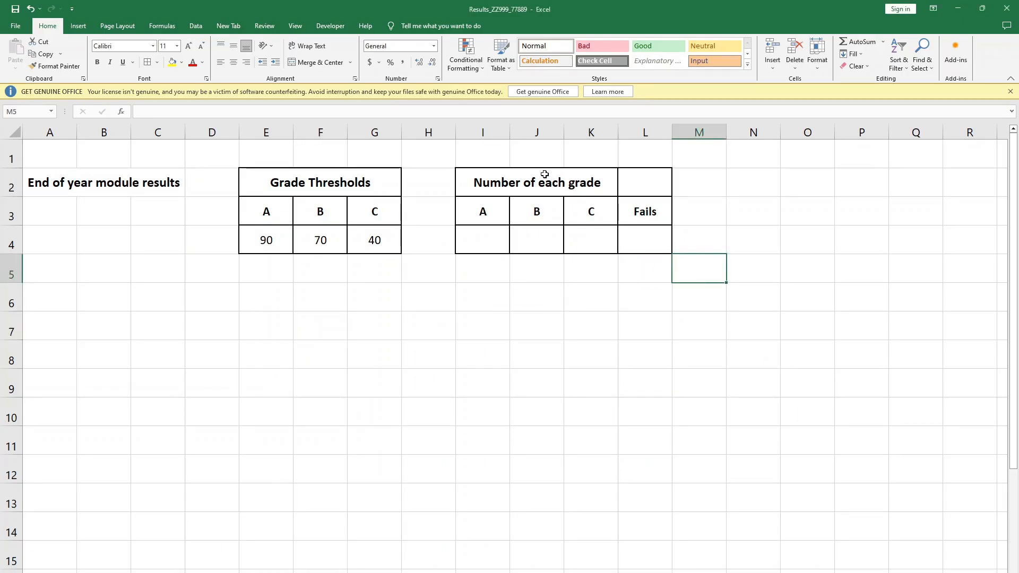
pyautogui.moveTo(545, 174); pyautogui.dragTo(641, 178)
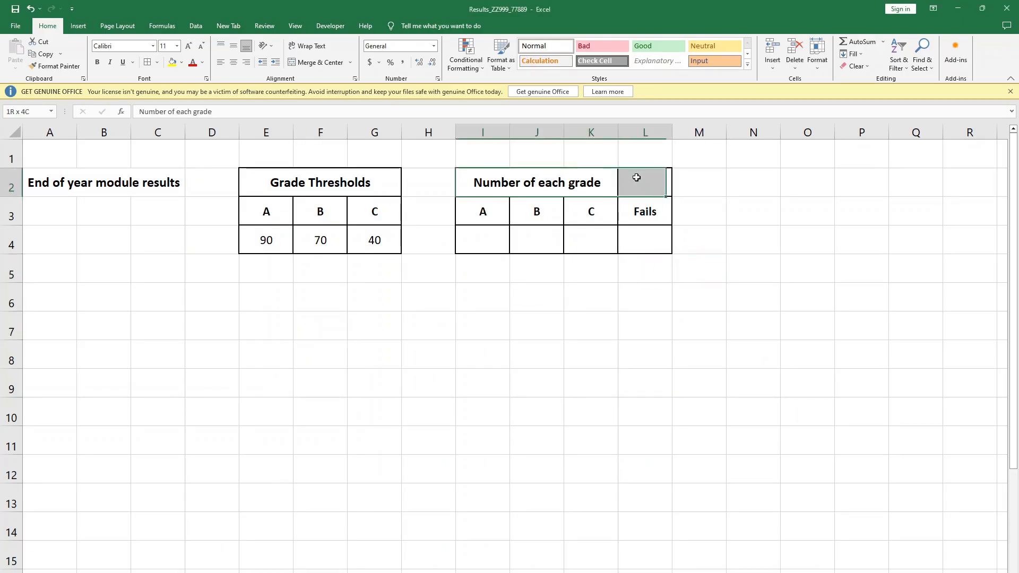
pyautogui.click(314, 64)
pyautogui.click(482, 269)
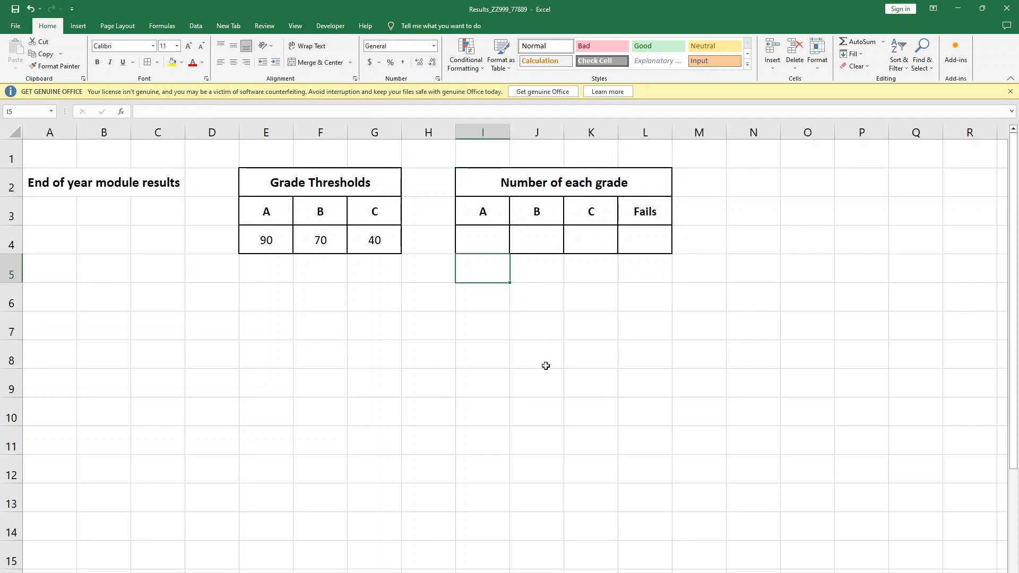
# - Check the question paper's layout and enter the heading "Marks" in cell C6
pyautogui.hotkey('alt', 'Tab')
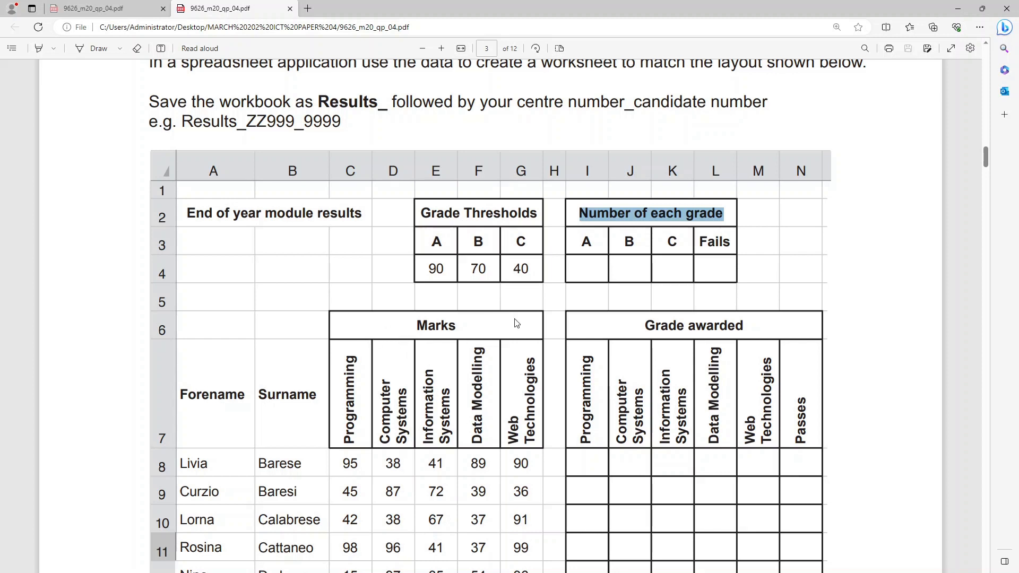
pyautogui.hotkey('alt', 'Tab')
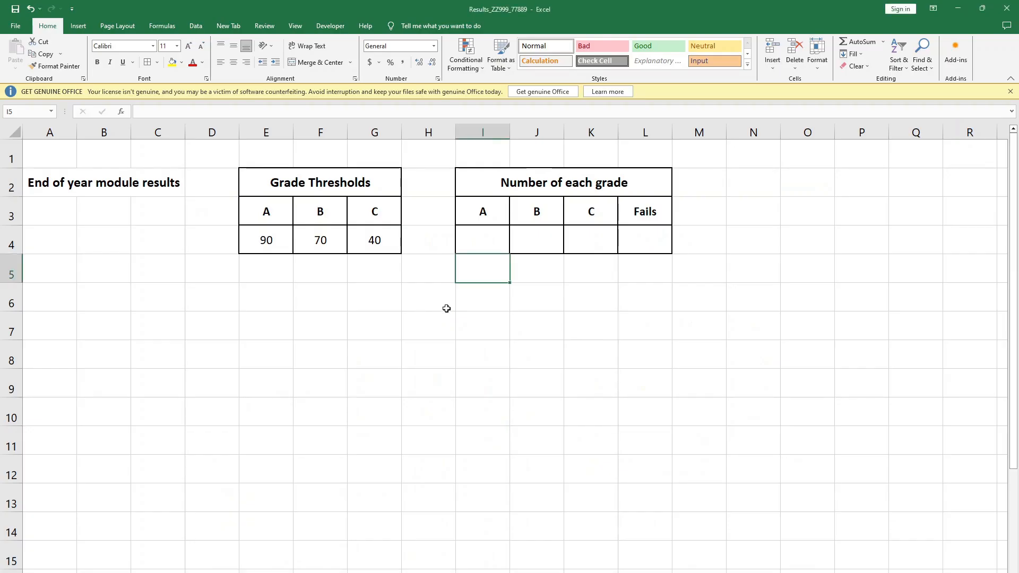
pyautogui.click(448, 320)
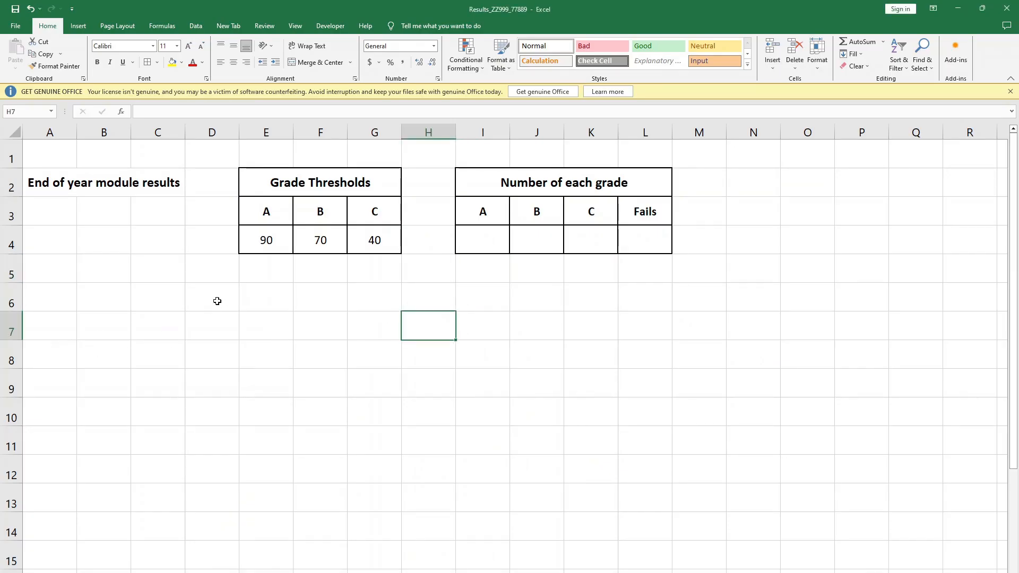
pyautogui.click(179, 298)
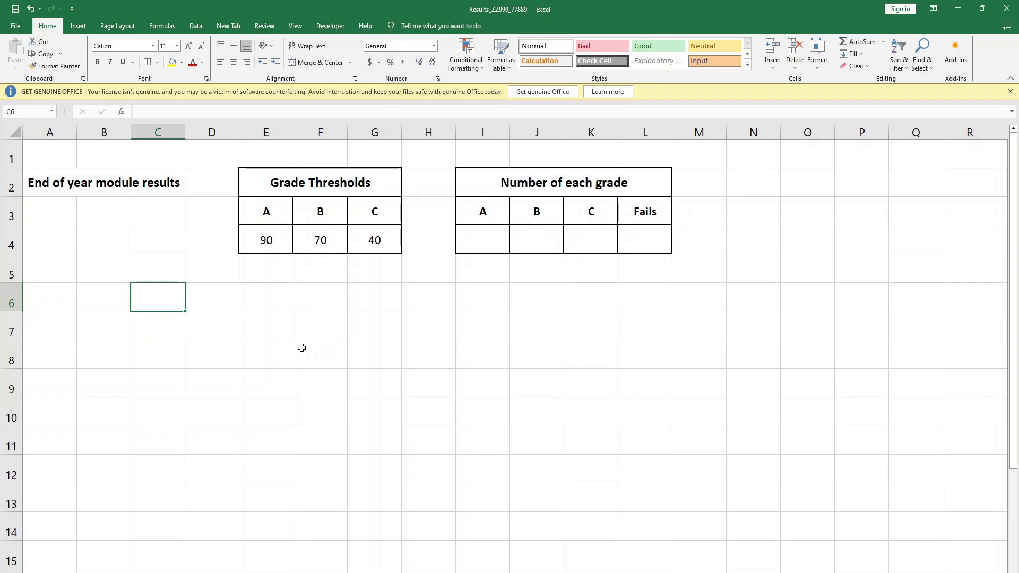
pyautogui.write('Marks')
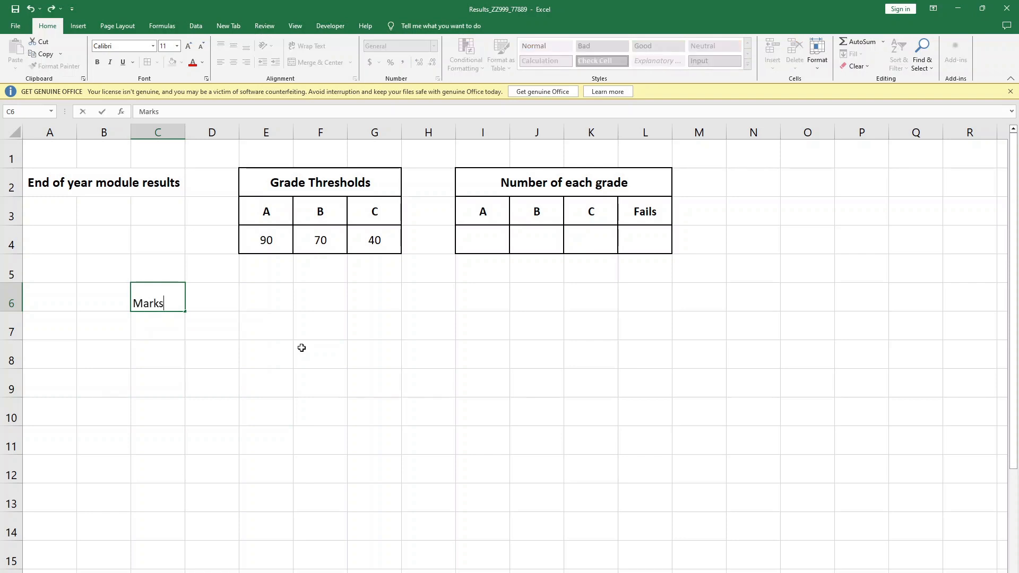
pyautogui.click(301, 347)
# - Make "Marks" bold, merge and centre it across C6:G6, and middle-align it
pyautogui.moveTo(167, 302); pyautogui.dragTo(355, 302)
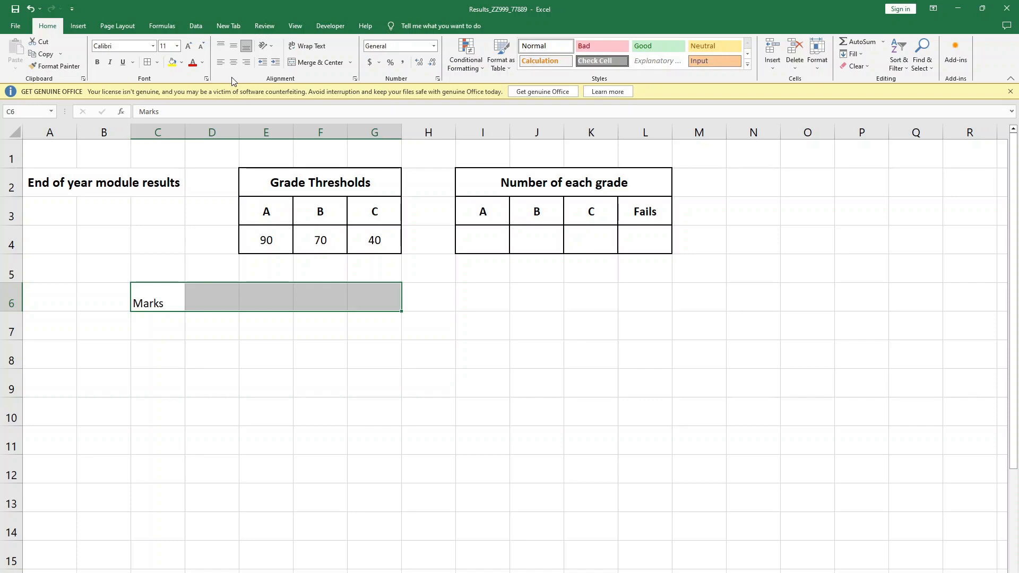
pyautogui.click(98, 63)
pyautogui.click(318, 63)
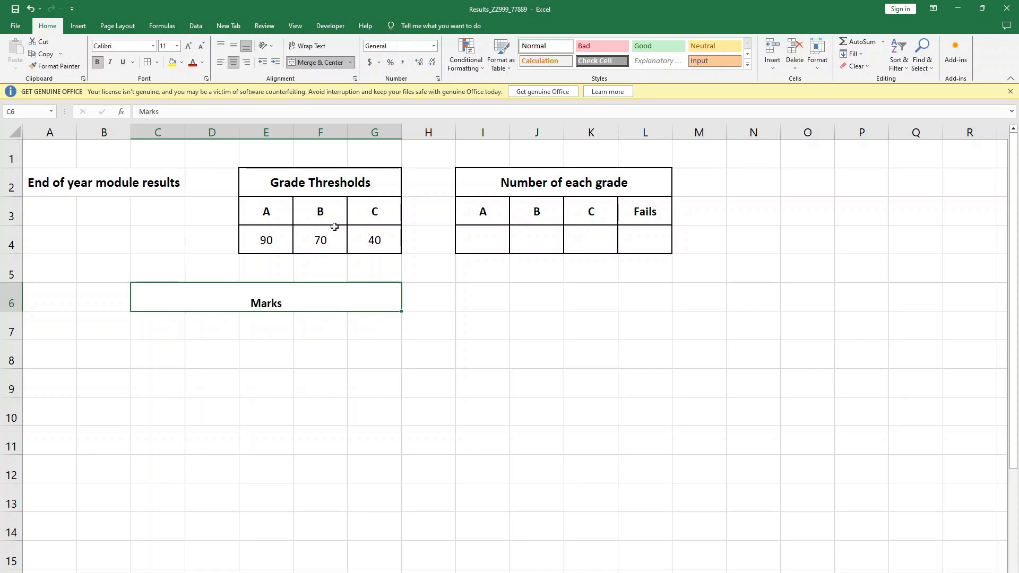
pyautogui.click(234, 46)
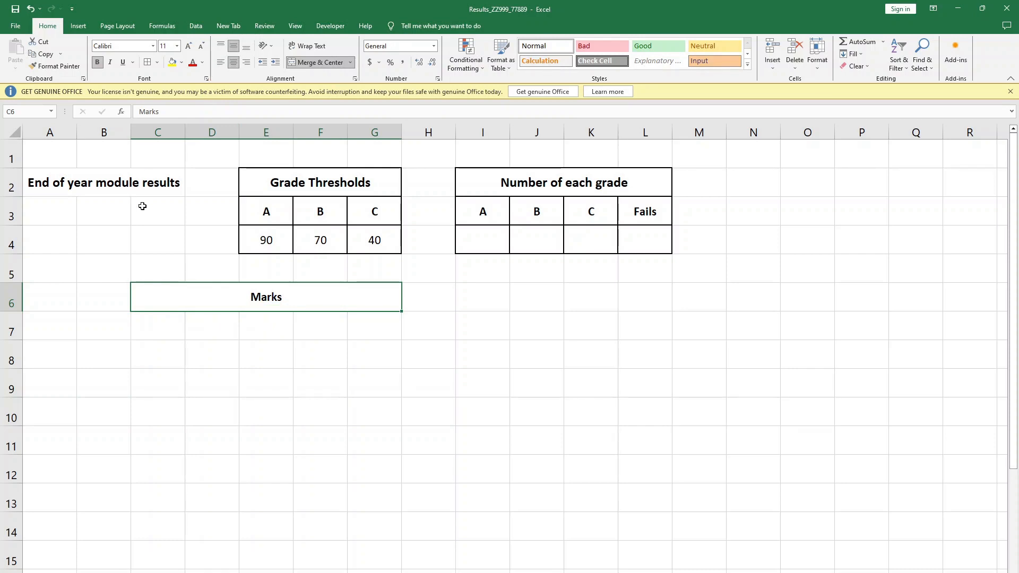
# - Check the question paper's layout, switch to the Assessment workbook and copy its headings A1:G1, from Forename to Web Technologies
pyautogui.click(428, 365)
pyautogui.click(288, 301)
pyautogui.hotkey('alt', 'Tab')
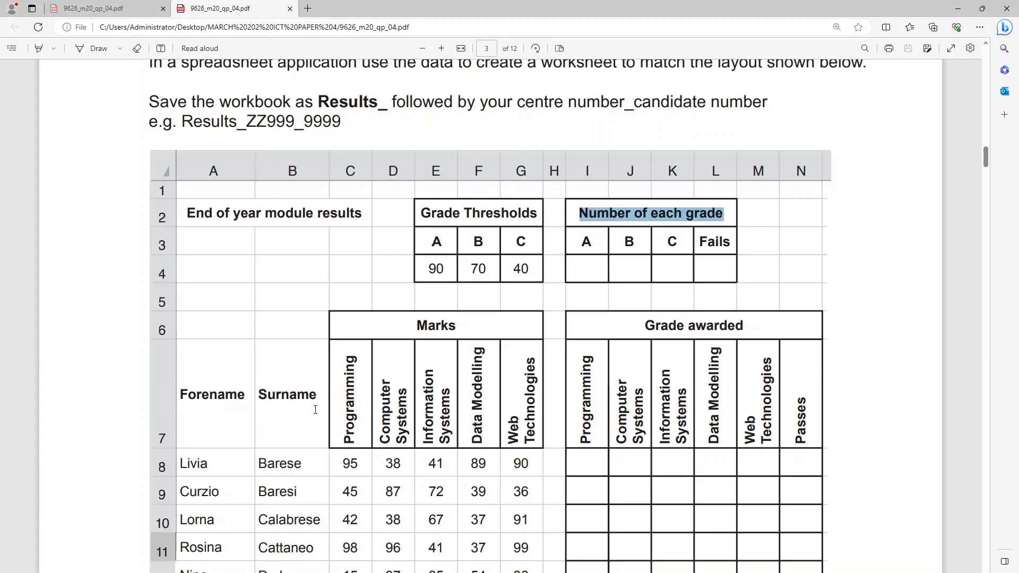
pyautogui.hotkey('alt', 'Tab')
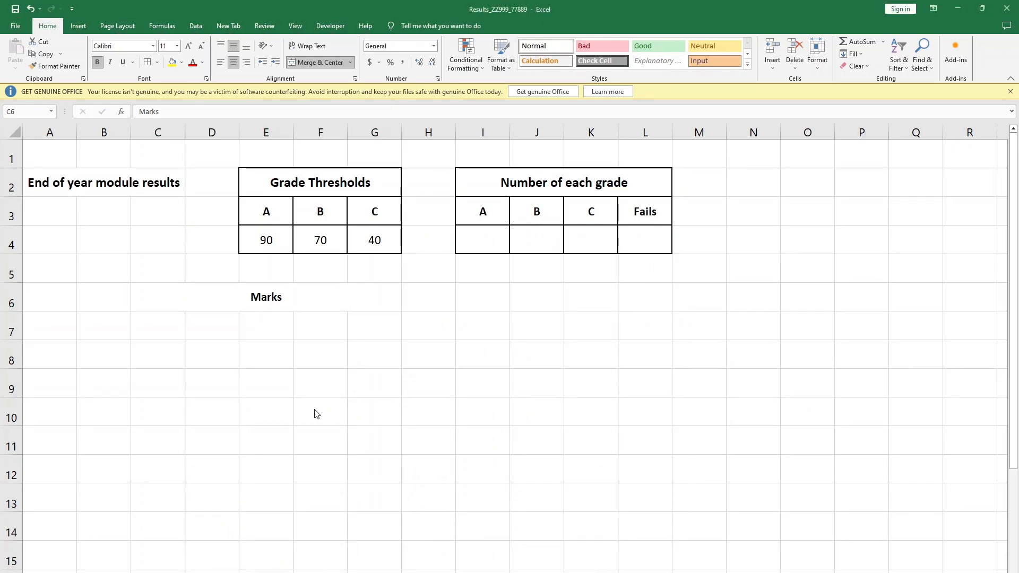
pyautogui.hotkey('alt', 'Tab')
pyautogui.click(307, 326)
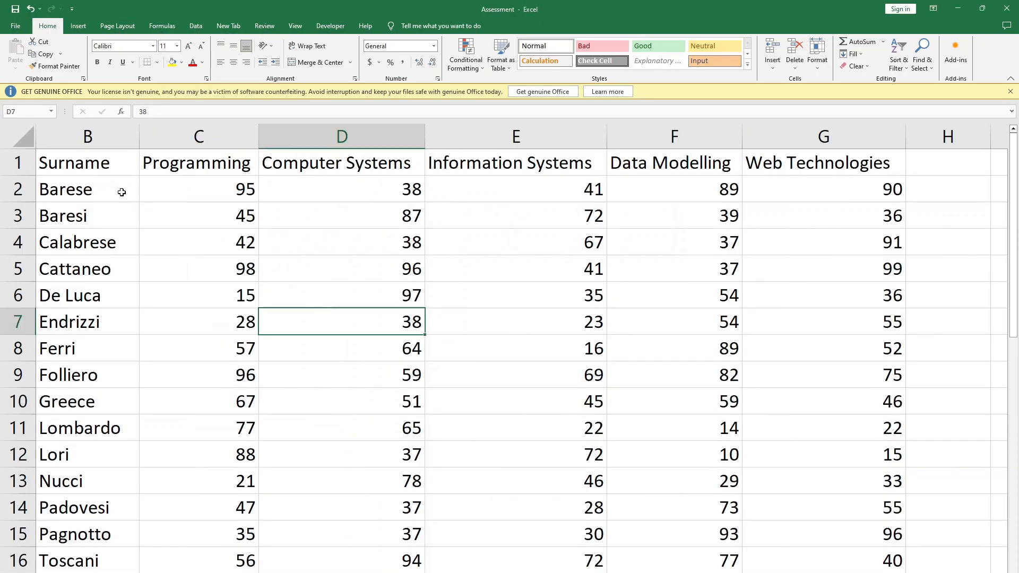
pyautogui.hscroll(-1, 523, 479)
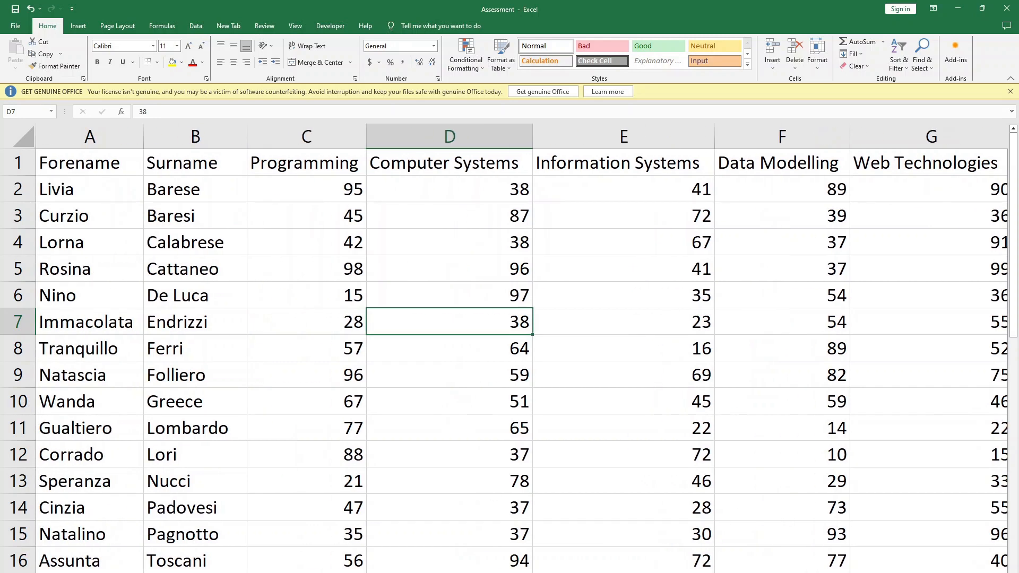
pyautogui.click(337, 313)
pyautogui.moveTo(86, 164); pyautogui.dragTo(949, 150)
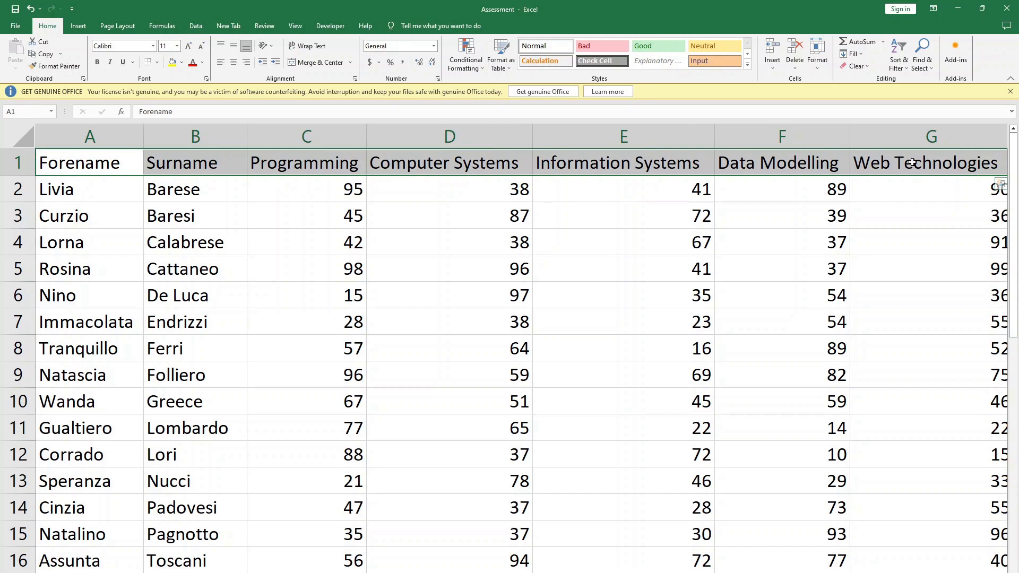
pyautogui.hotkey('ctrl', 'c')
# - Return to the results workbook, check the question paper's layout and paste the copied headings into row 7 starting at A7
pyautogui.hotkey('alt', 'Tab')
pyautogui.click(244, 351)
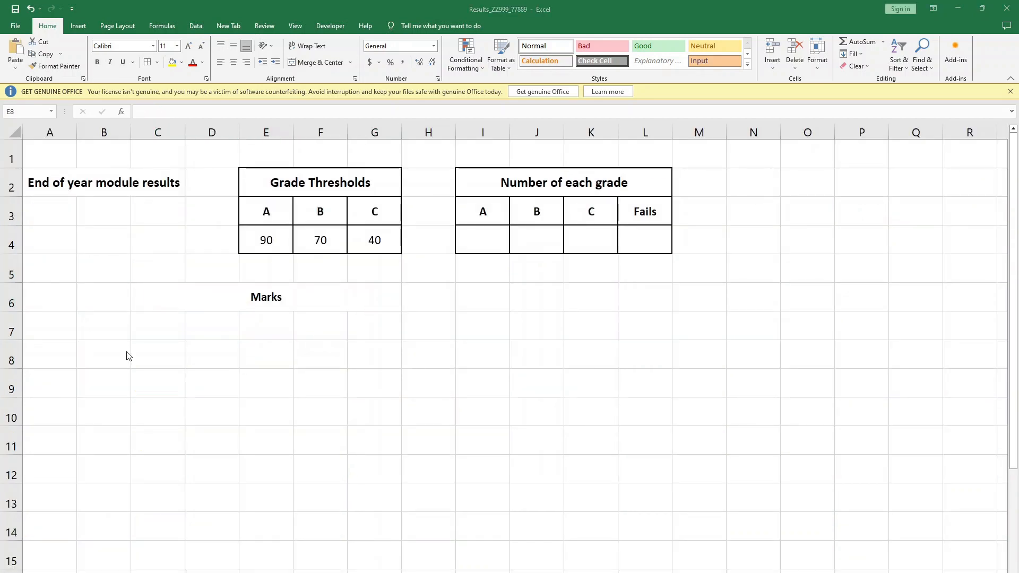
pyautogui.hotkey('alt', 'Tab')
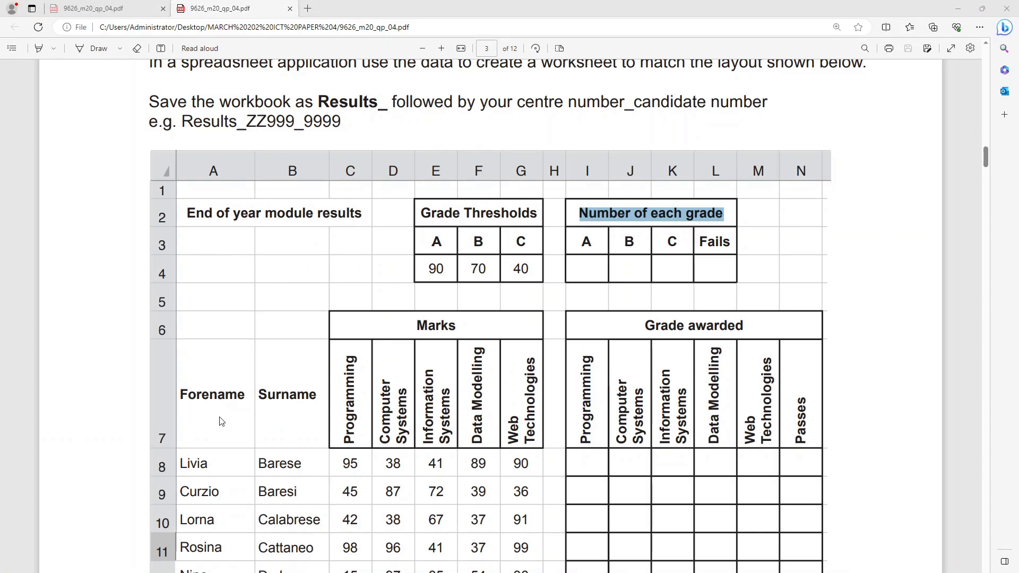
pyautogui.hotkey('alt', 'Tab')
pyautogui.click(215, 297)
pyautogui.click(63, 332)
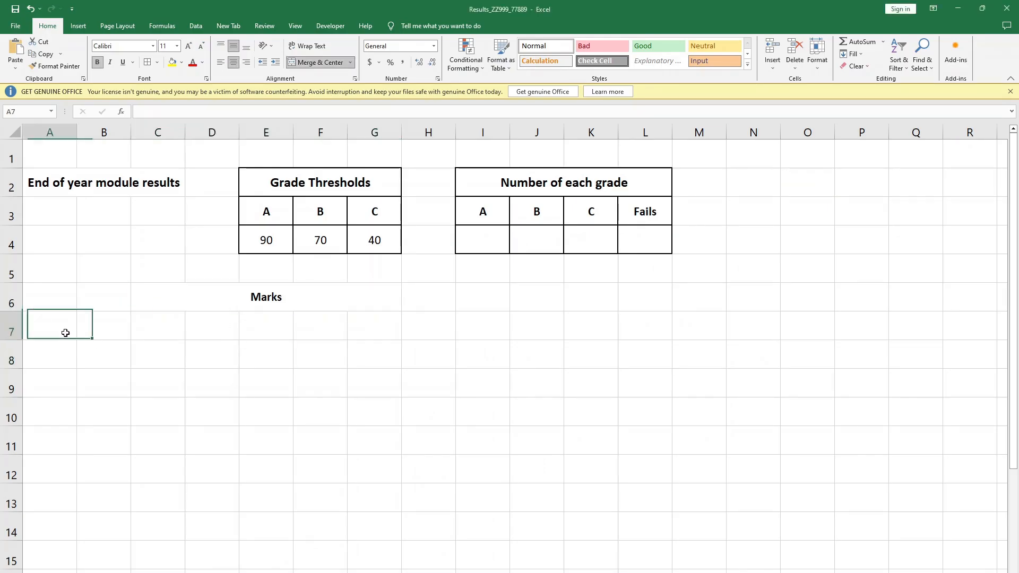
pyautogui.hotkey('ctrl', 'v')
pyautogui.click(320, 411)
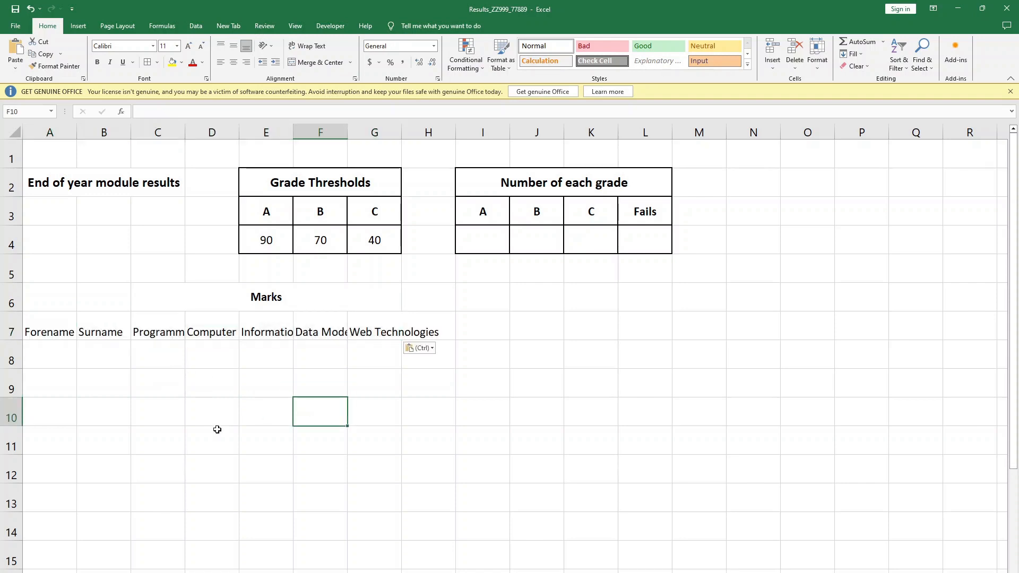
# - Rotate the text of the module headings in C7:G7 upwards and increase row 7 to about four times its height
pyautogui.click(164, 330)
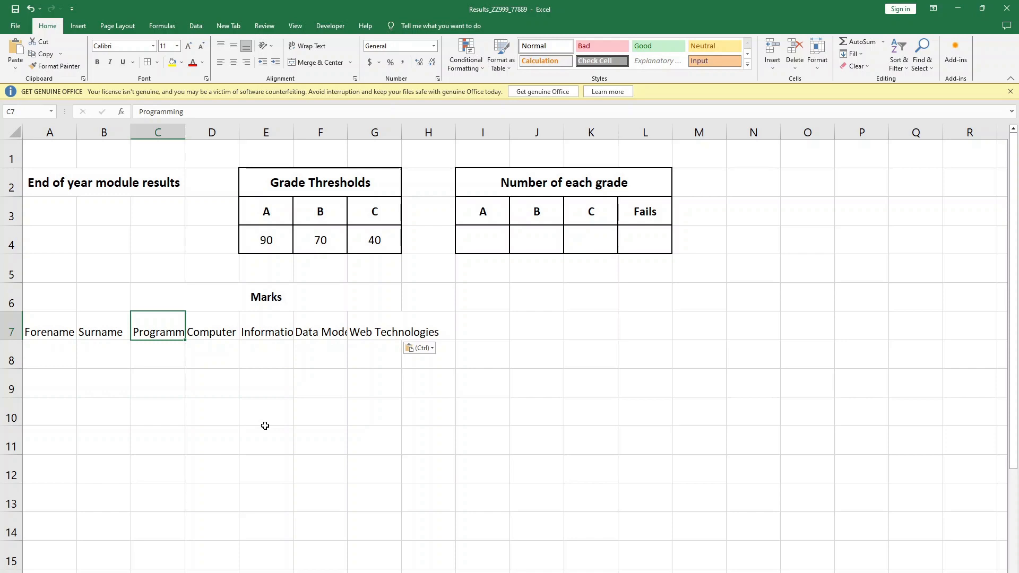
pyautogui.click(321, 409)
pyautogui.moveTo(167, 323); pyautogui.dragTo(389, 335)
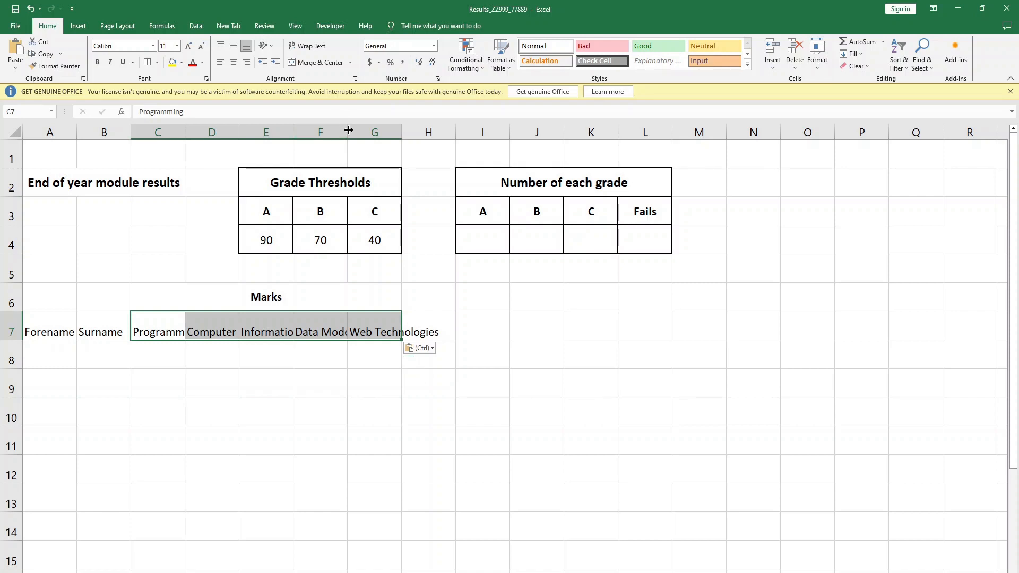
pyautogui.click(272, 48)
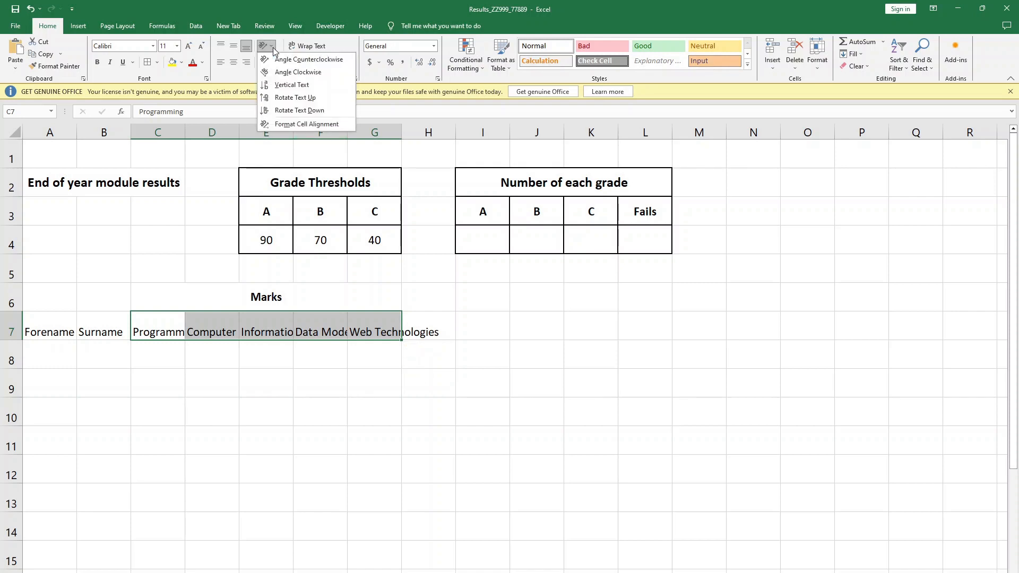
pyautogui.click(280, 101)
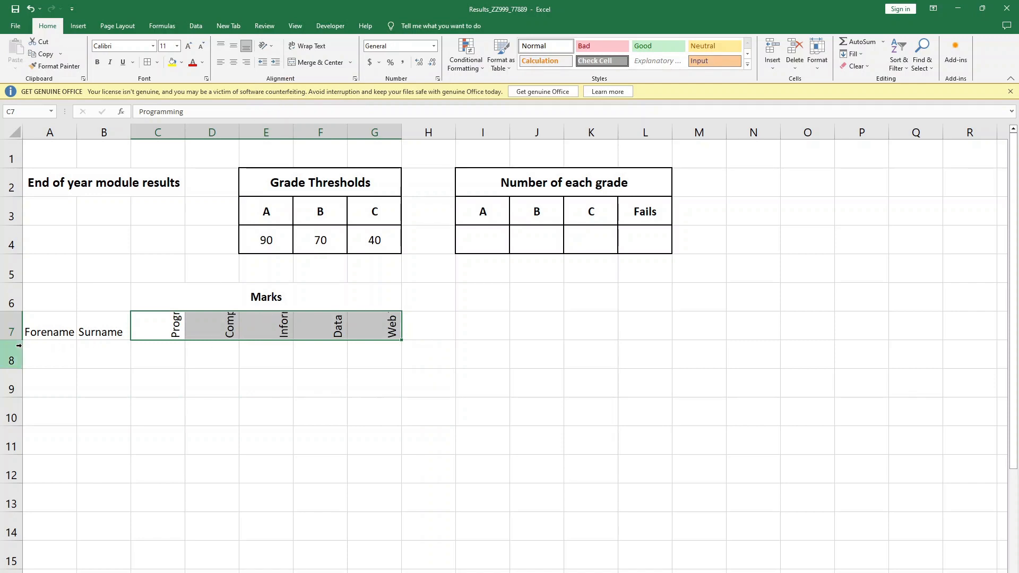
pyautogui.moveTo(20, 341); pyautogui.dragTo(10, 425)
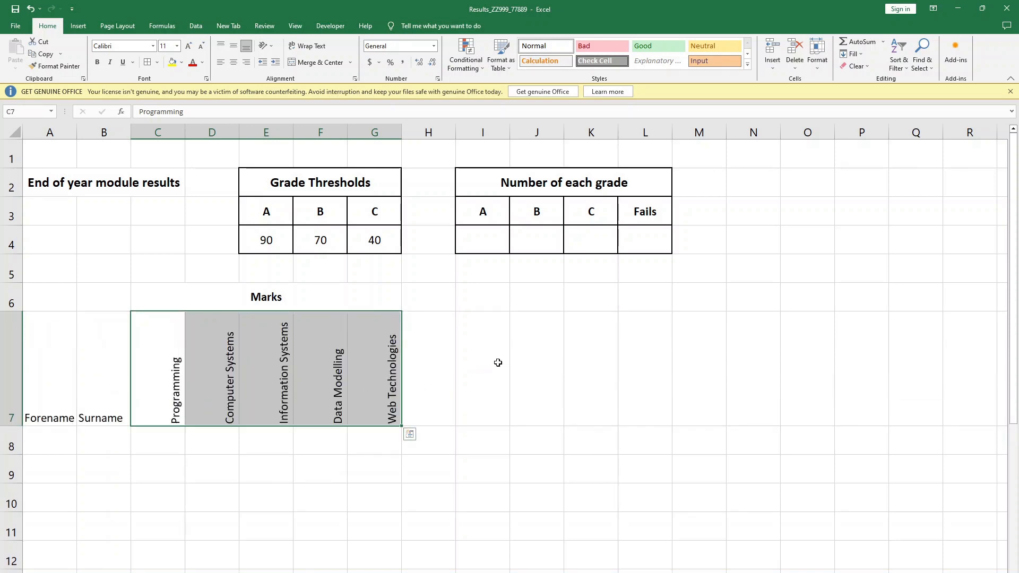
pyautogui.click(497, 357)
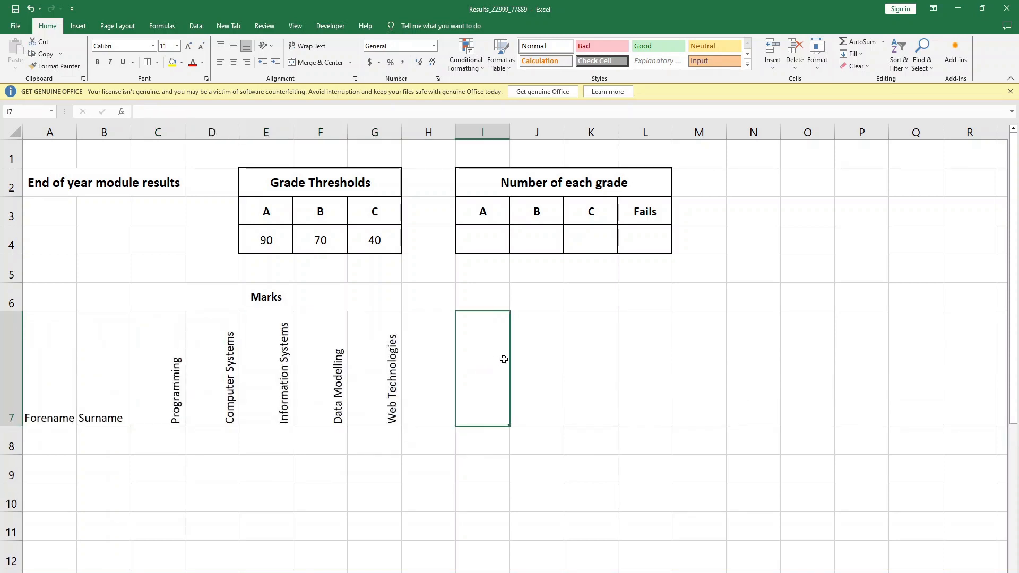
# - Compare with the question paper, centre the rotated headings in C7:G7 horizontally and align them to the bottom of their cells
pyautogui.hotkey('alt', 'Tab')
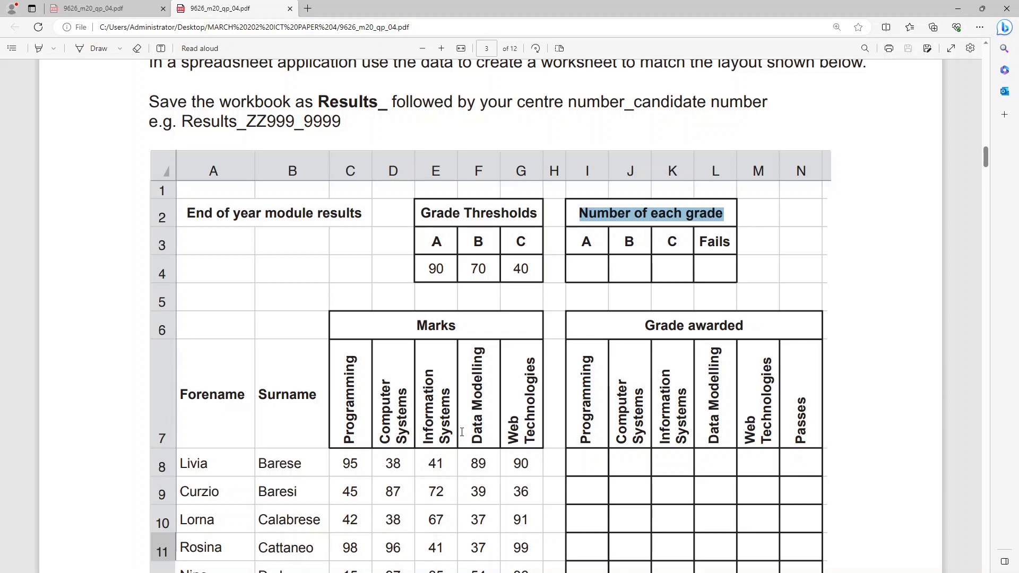
pyautogui.hotkey('alt', 'Tab')
pyautogui.moveTo(154, 387); pyautogui.dragTo(356, 376)
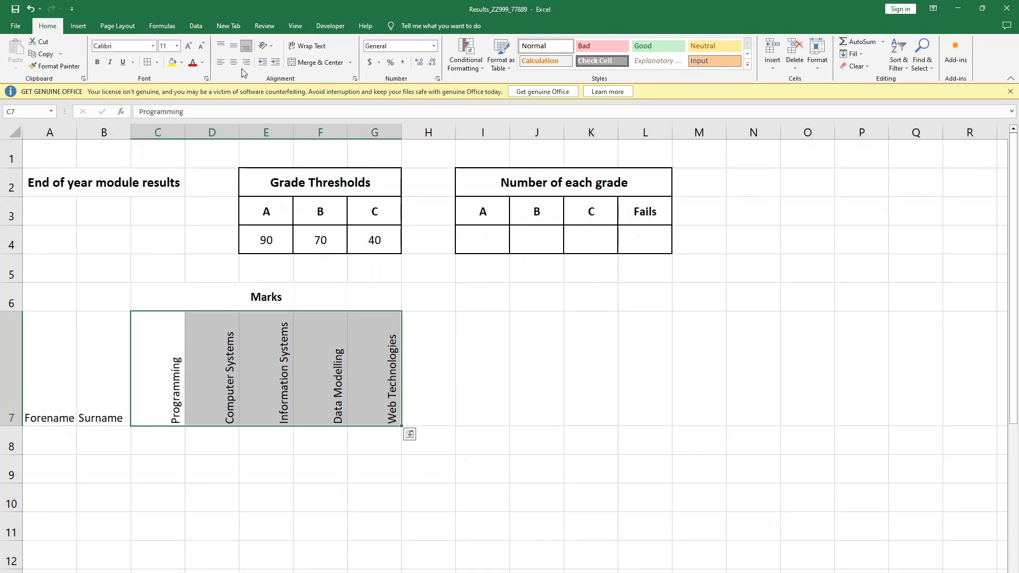
pyautogui.click(224, 52)
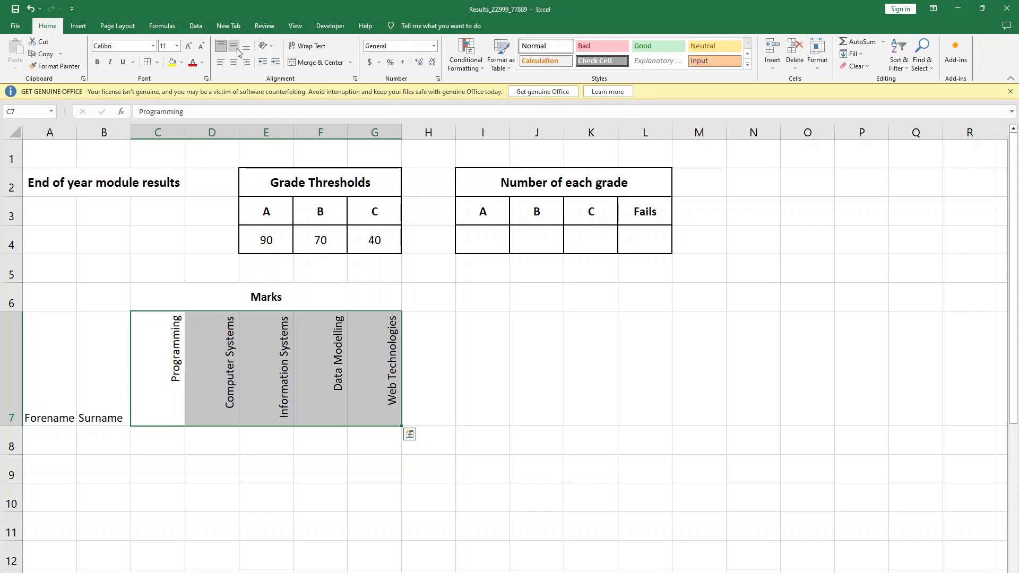
pyautogui.click(227, 63)
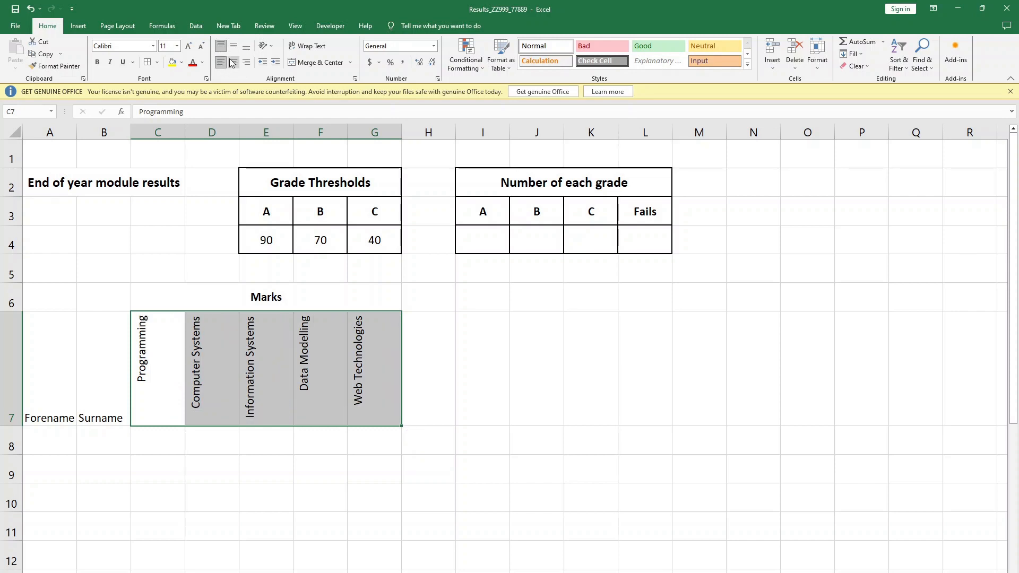
pyautogui.click(234, 63)
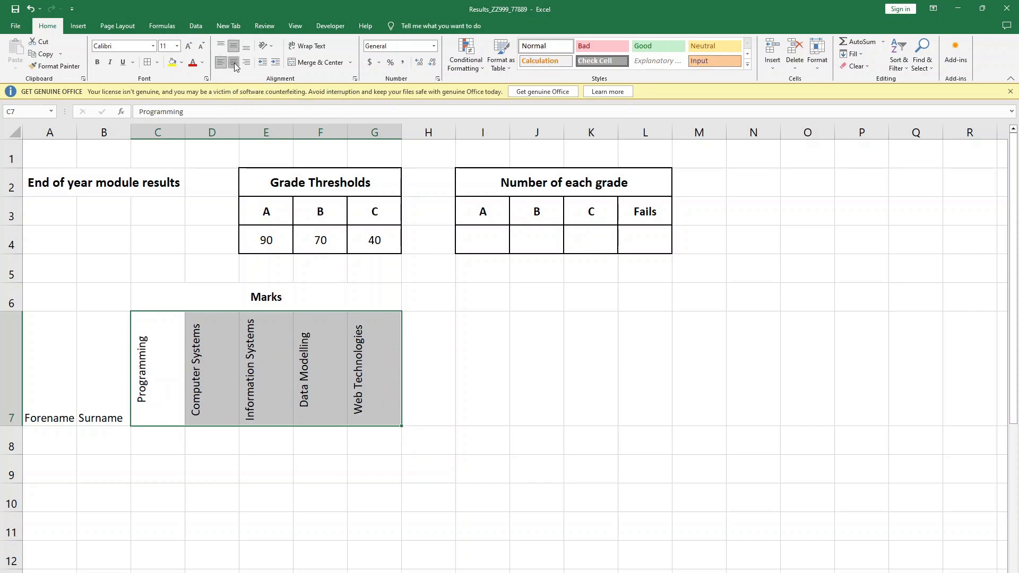
pyautogui.click(234, 63)
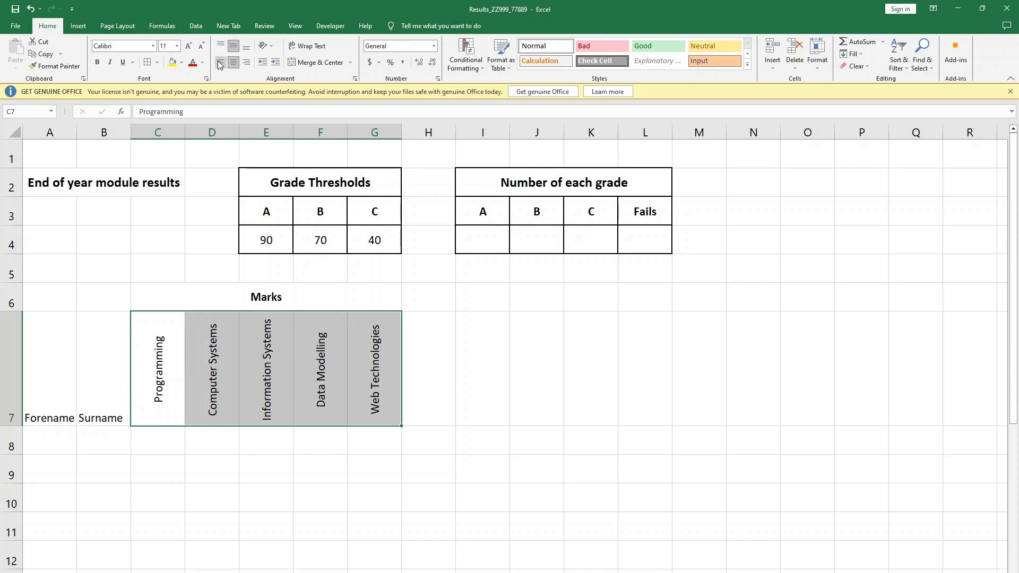
pyautogui.click(246, 48)
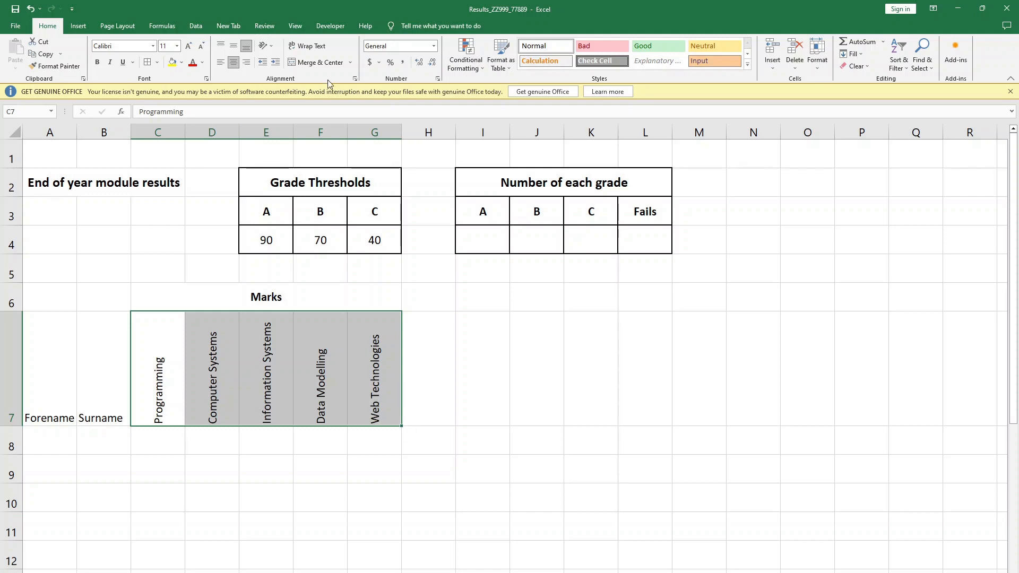
# - Wrap the text in C7:G7, reduce row 7's height slightly and compare the result with the question paper
pyautogui.click(307, 46)
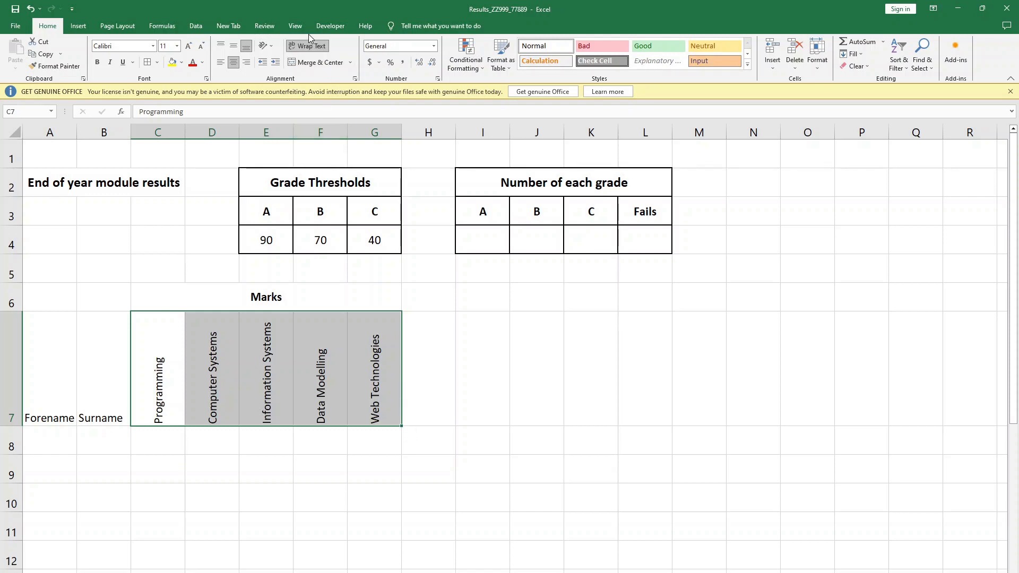
pyautogui.moveTo(18, 425); pyautogui.dragTo(18, 411)
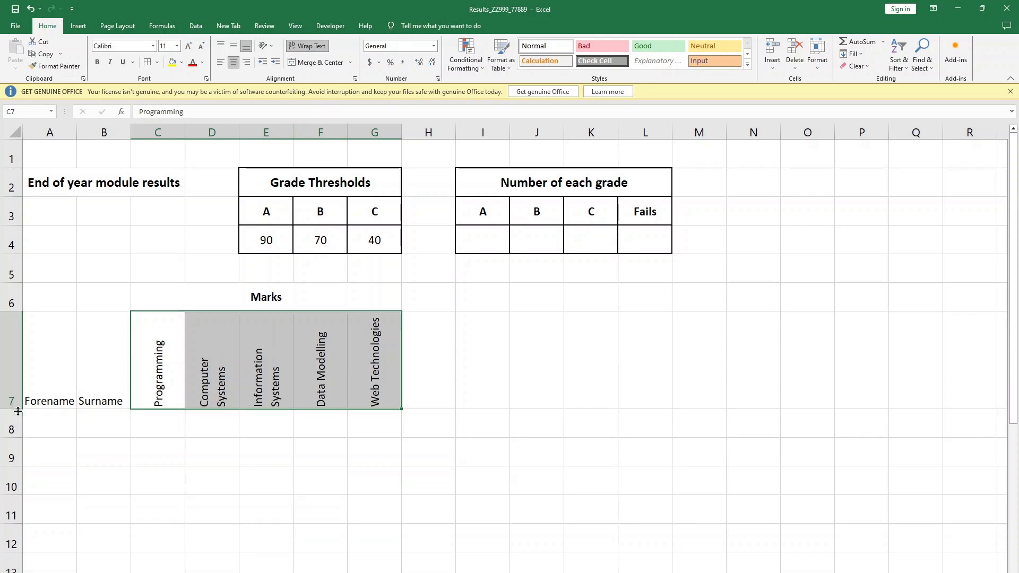
pyautogui.hotkey('alt', 'Tab')
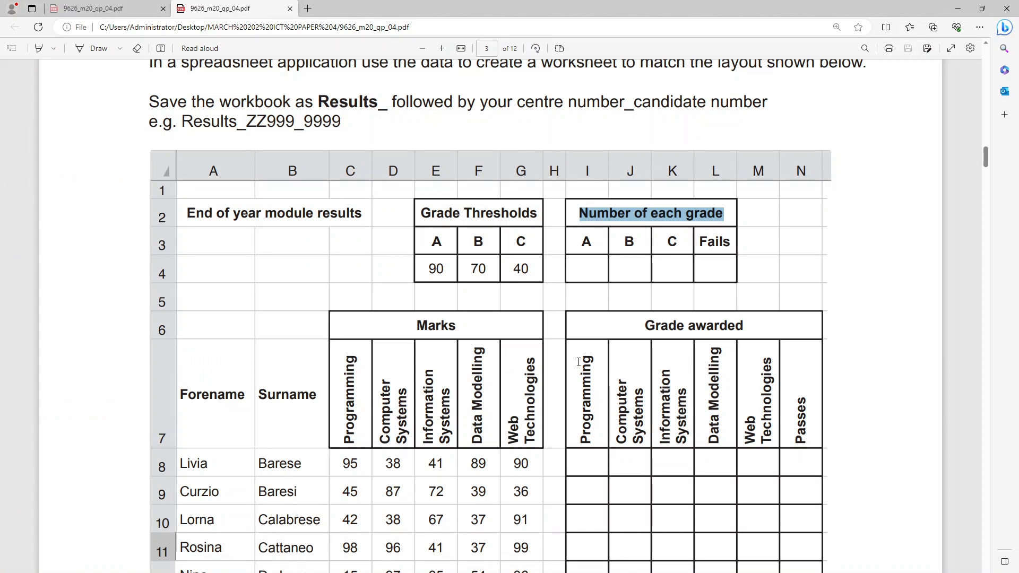
pyautogui.hotkey('alt', 'Tab')
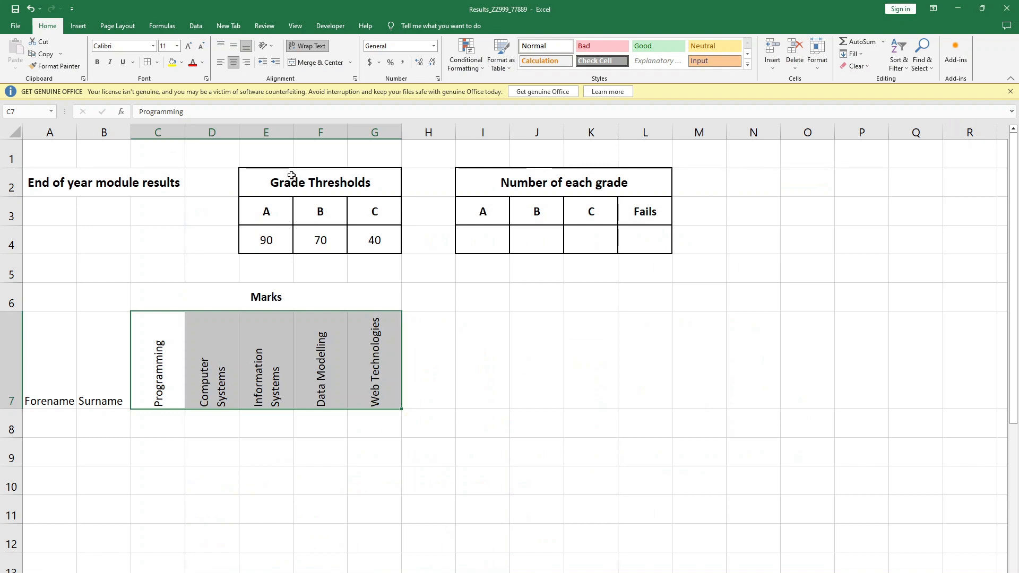
# - Try copying the "Grade Thresholds" heading's formatting onto the Marks heading and module headings in C6:G7, and undo it
pyautogui.click(291, 176)
pyautogui.click(80, 66)
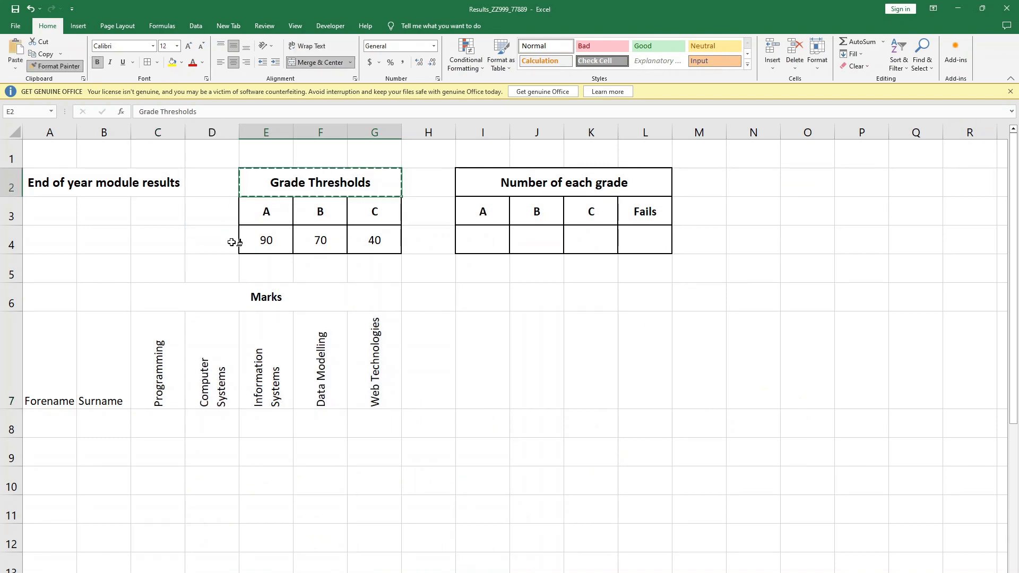
pyautogui.moveTo(208, 294); pyautogui.dragTo(215, 384)
pyautogui.click(527, 279)
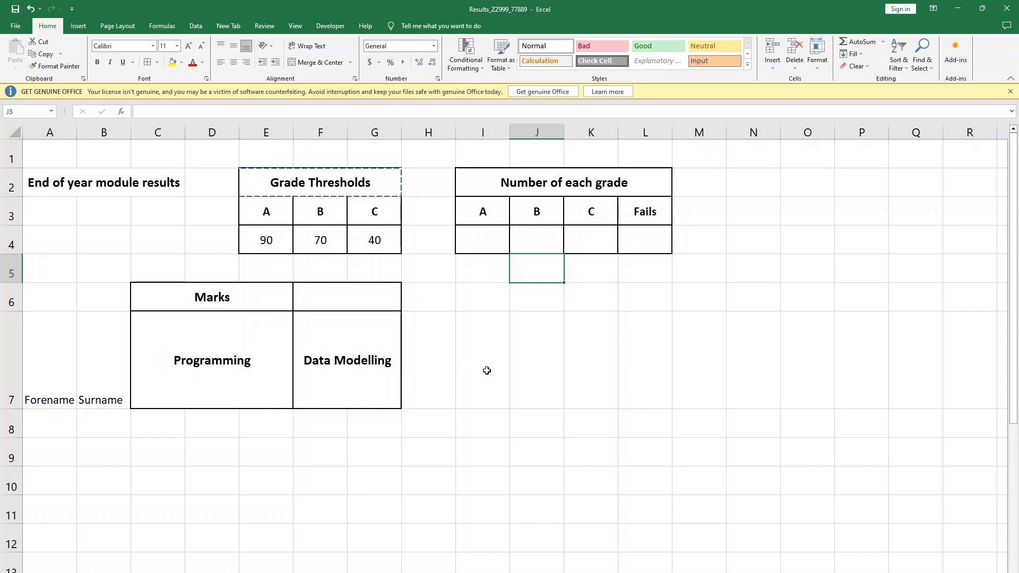
pyautogui.hotkey('ctrl', 'z')
pyautogui.click(510, 351)
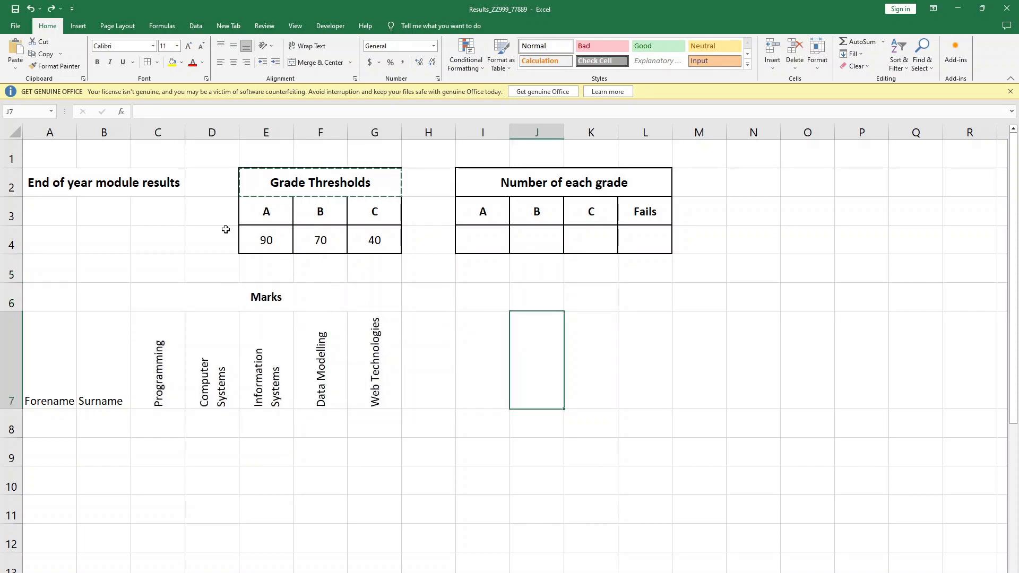
# - Set the font size of the merged "Marks" heading in row 6 to 12
pyautogui.click(273, 291)
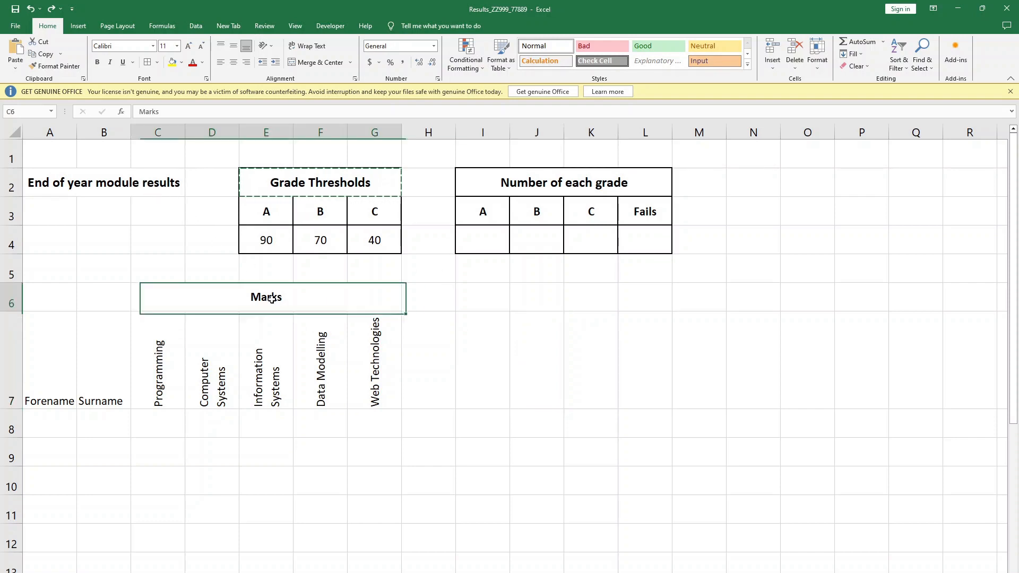
pyautogui.click(177, 47)
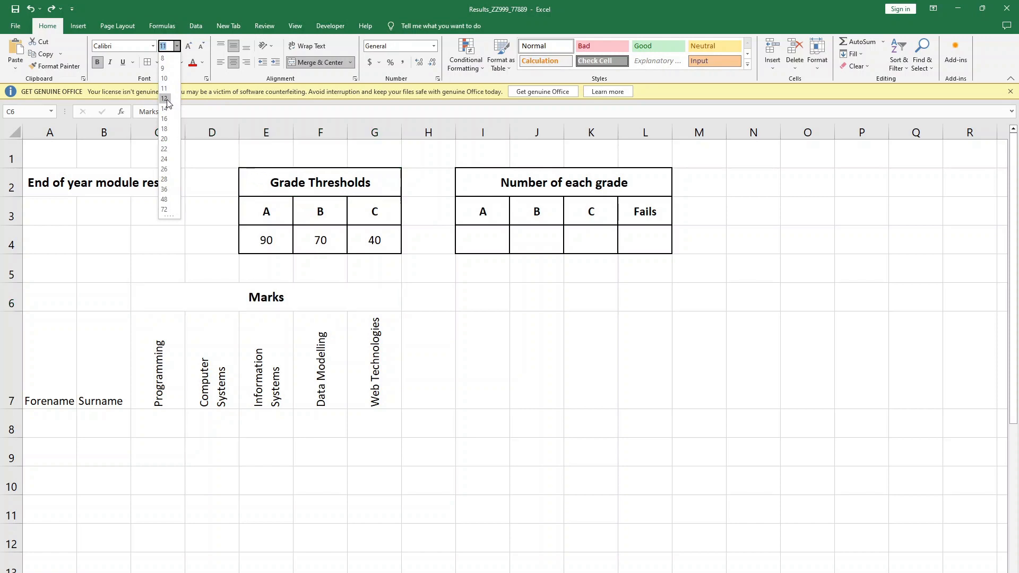
pyautogui.click(166, 100)
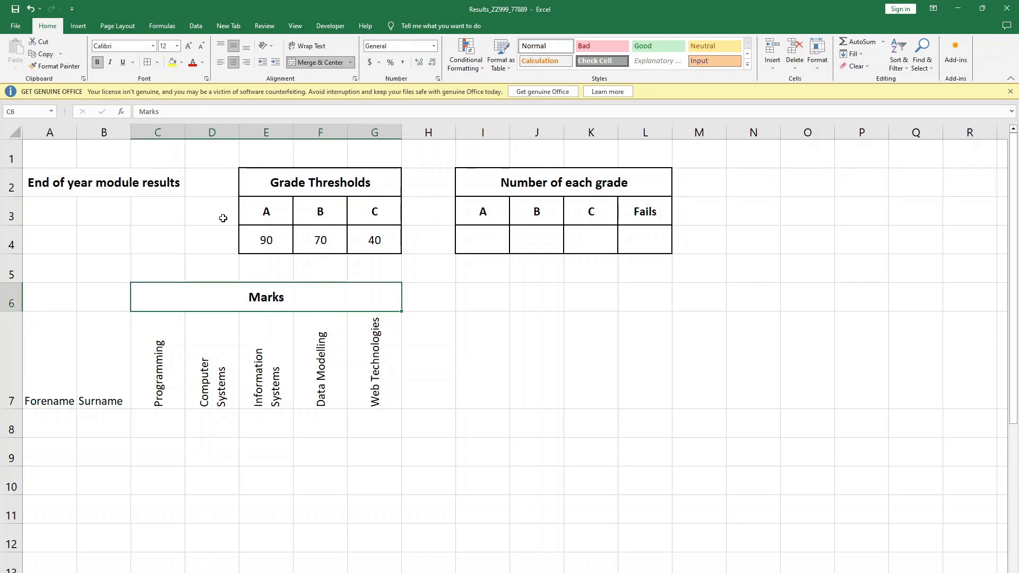
# - Compare with the question paper and set the row 2 headings, from the worksheet title to "Number of each grade", to the Arial font
pyautogui.hotkey('alt', 'Tab')
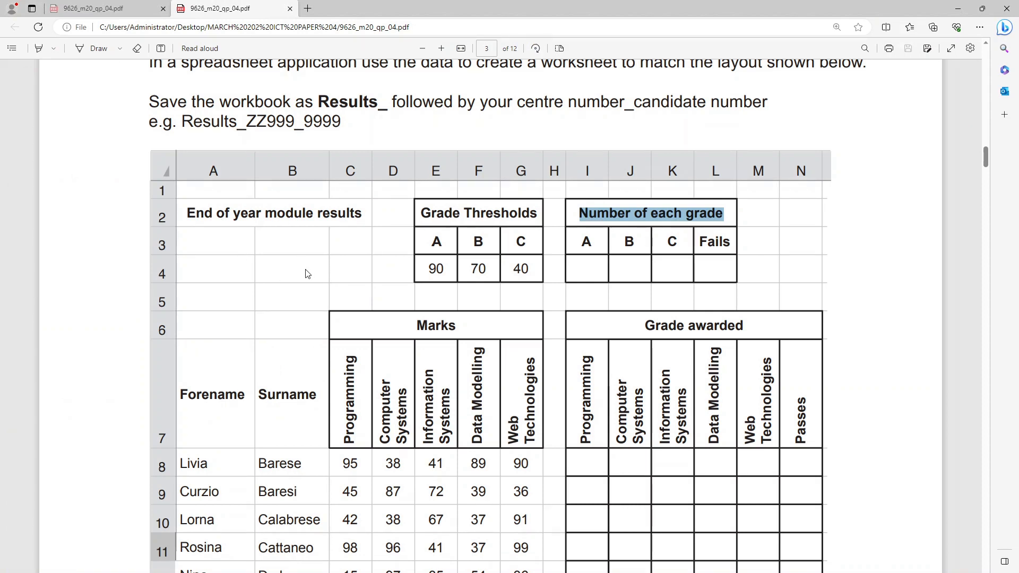
pyautogui.hotkey('alt', 'Tab')
pyautogui.click(314, 182)
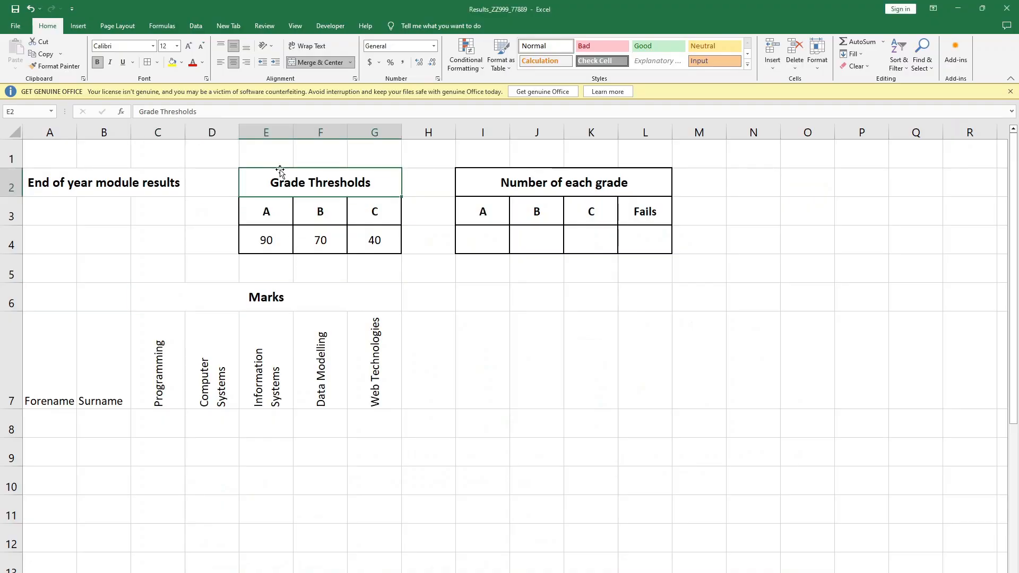
pyautogui.moveTo(114, 187); pyautogui.dragTo(517, 189)
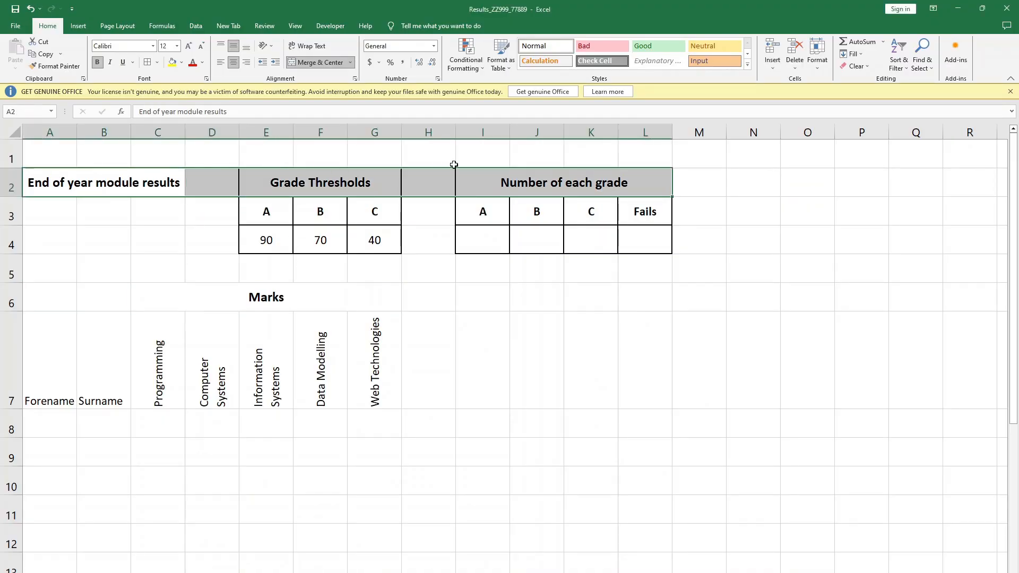
pyautogui.click(155, 46)
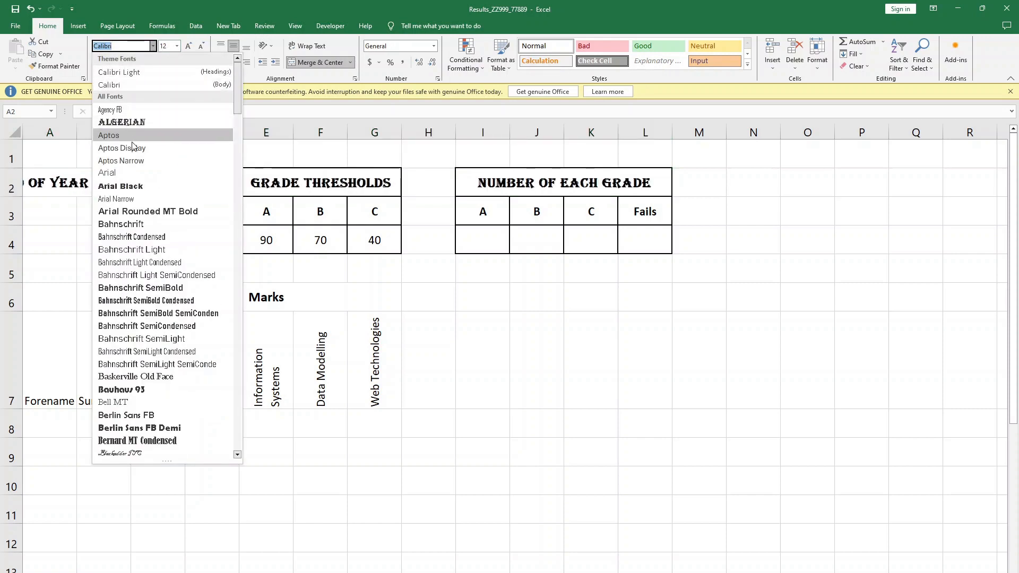
pyautogui.click(409, 280)
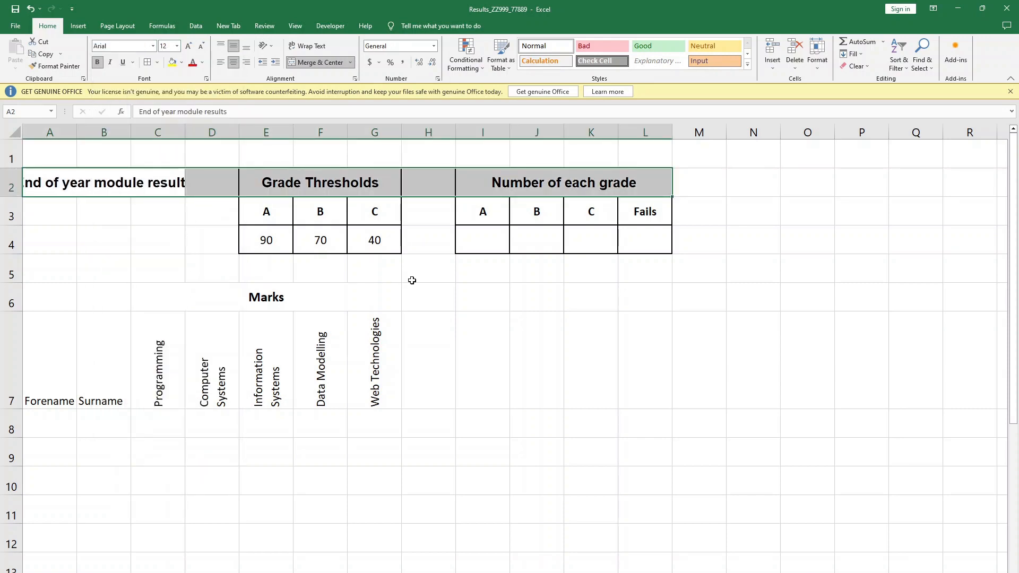
pyautogui.click(409, 280)
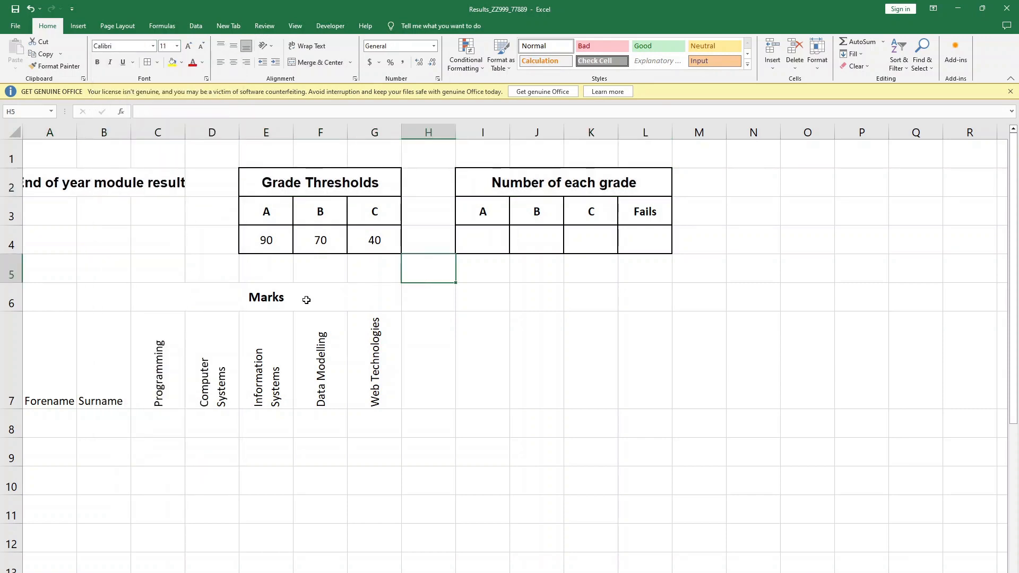
# - Set the Marks heading, name headings and module headings in A6:G7 to Arial, size 12
pyautogui.click(297, 173)
pyautogui.click(279, 292)
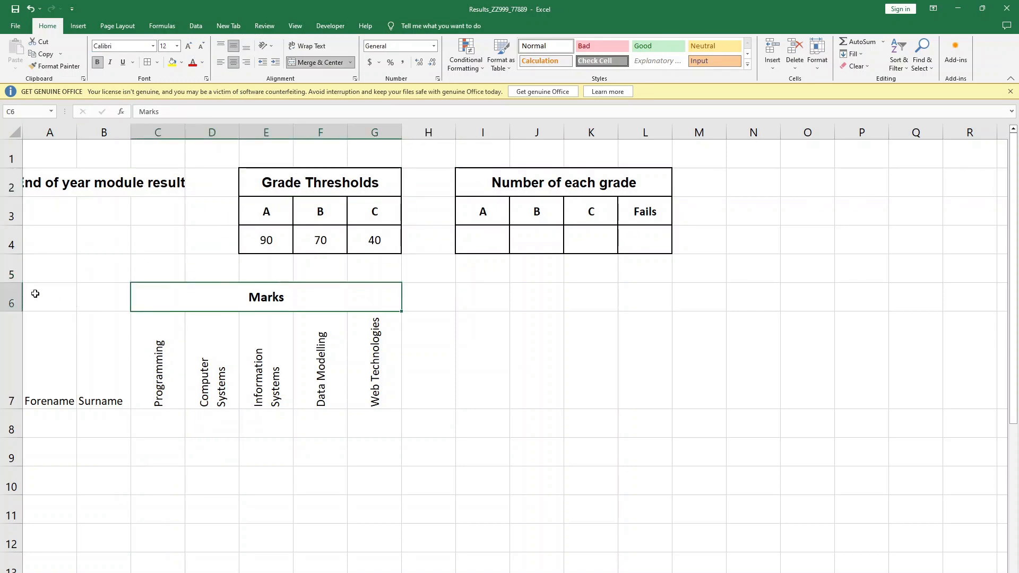
pyautogui.moveTo(34, 294); pyautogui.dragTo(296, 357)
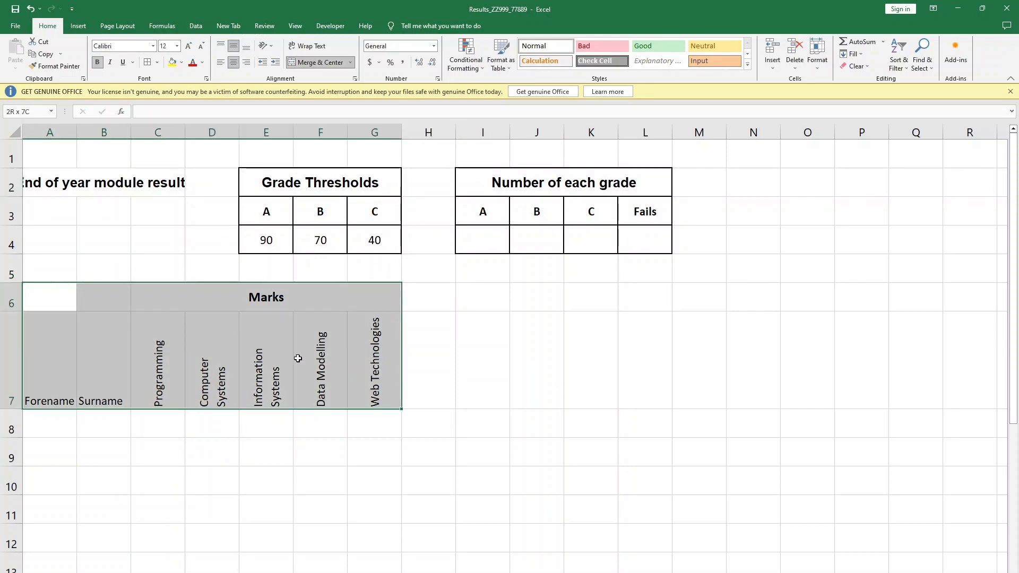
pyautogui.click(153, 45)
pyautogui.click(138, 177)
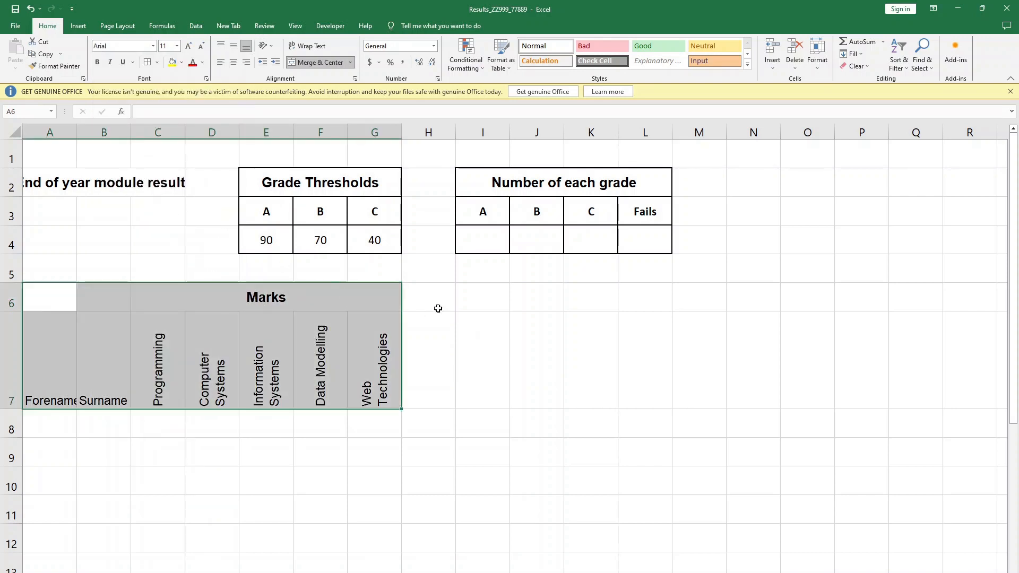
pyautogui.click(177, 50)
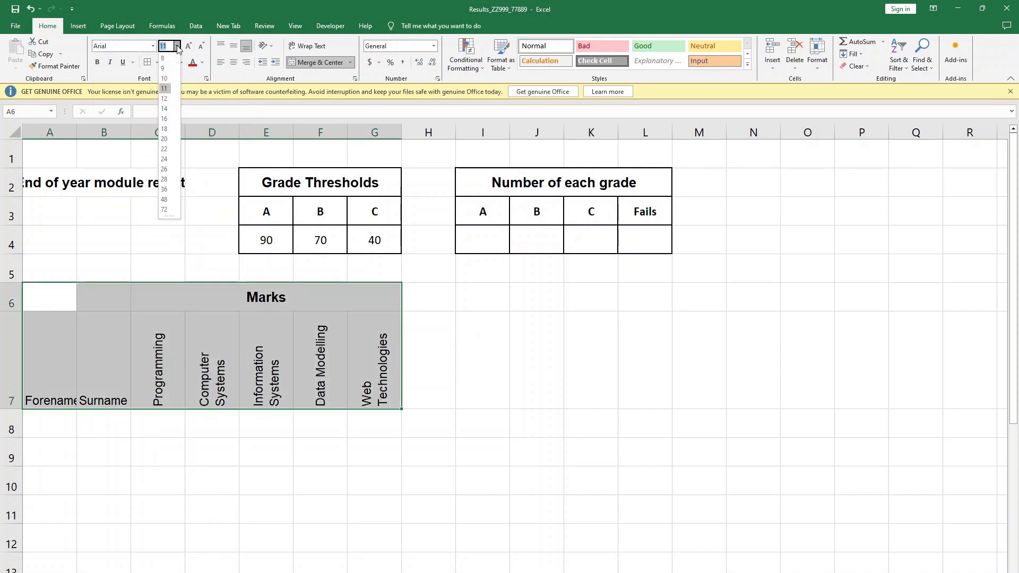
pyautogui.click(165, 87)
pyautogui.click(481, 361)
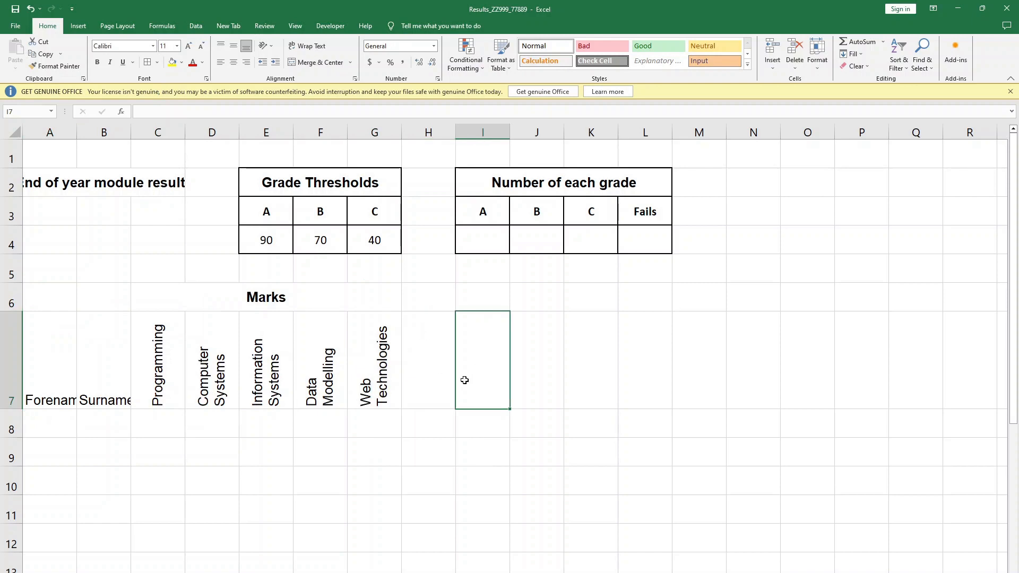
# - Bold the module headings in C7:G7 and increase row 7's height slightly so "Programming" fits on one line
pyautogui.press('Right')
pyautogui.moveTo(159, 359); pyautogui.dragTo(348, 380)
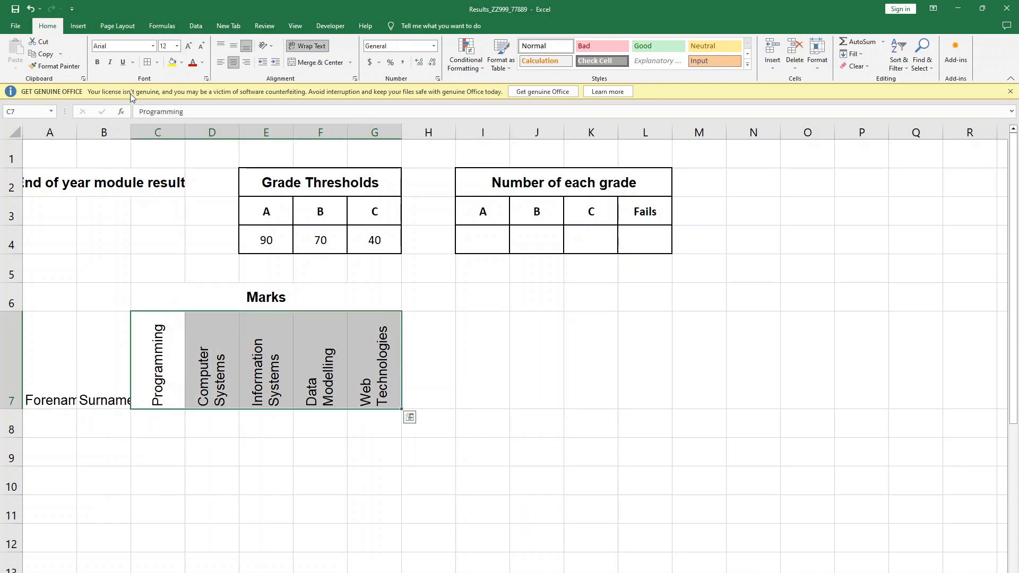
pyautogui.click(97, 62)
pyautogui.click(490, 415)
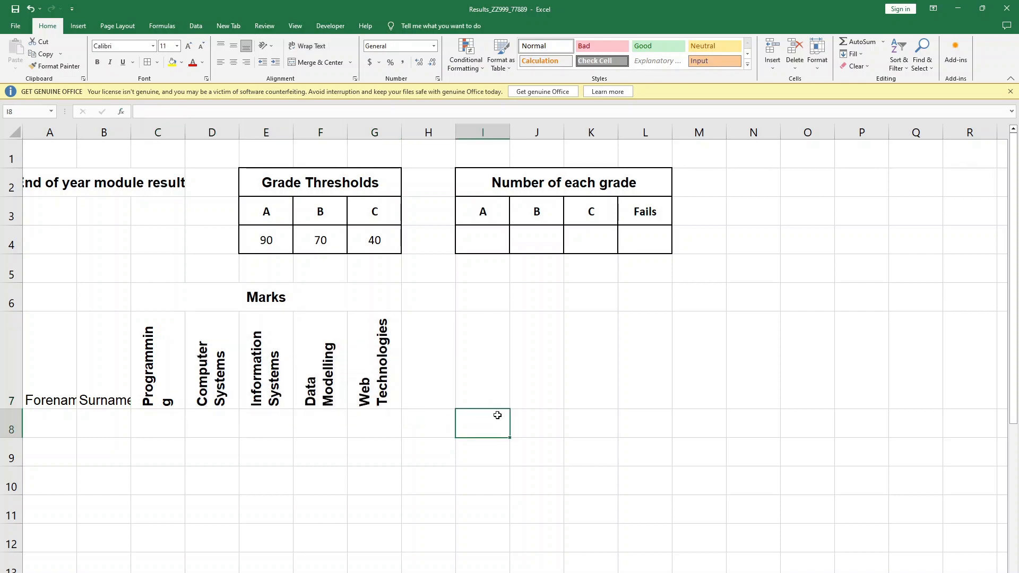
pyautogui.moveTo(220, 297); pyautogui.dragTo(224, 349)
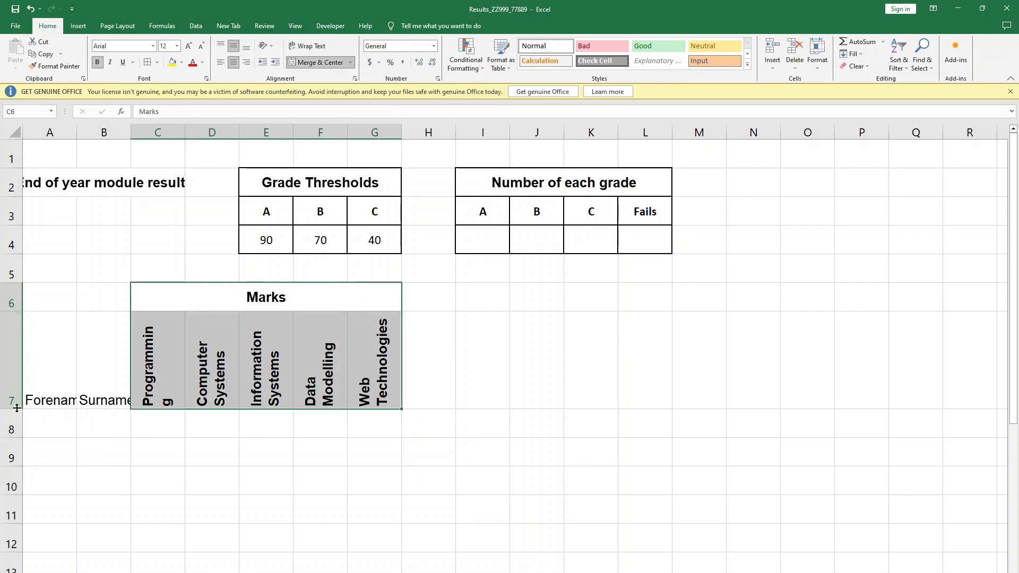
pyautogui.moveTo(16, 411); pyautogui.dragTo(16, 414)
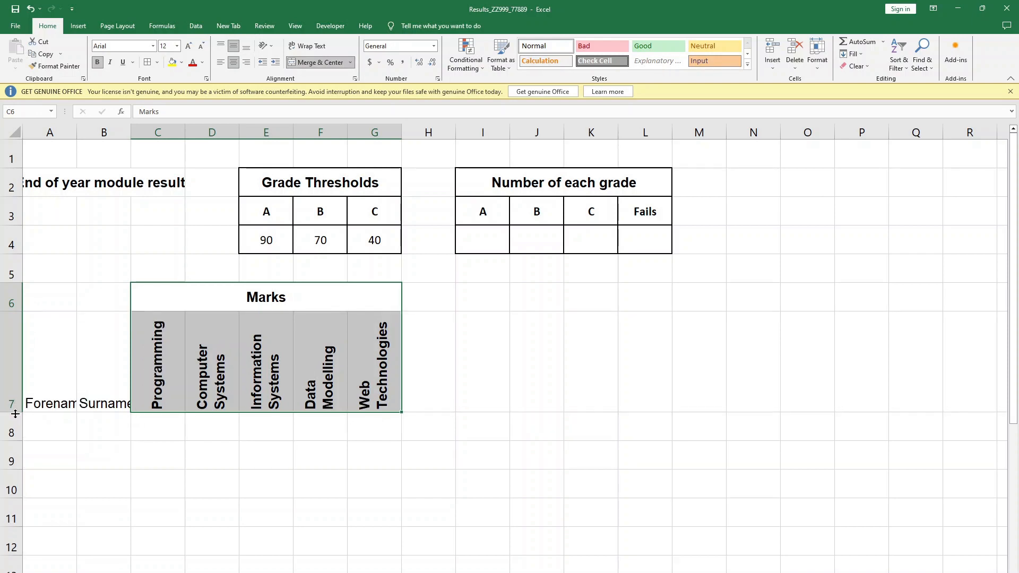
pyautogui.click(471, 365)
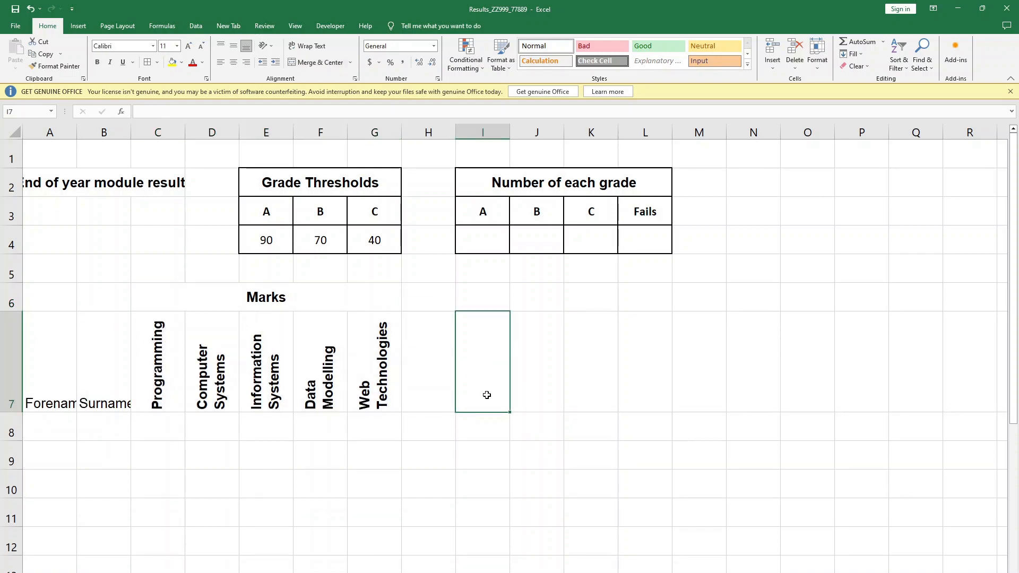
pyautogui.click(633, 304)
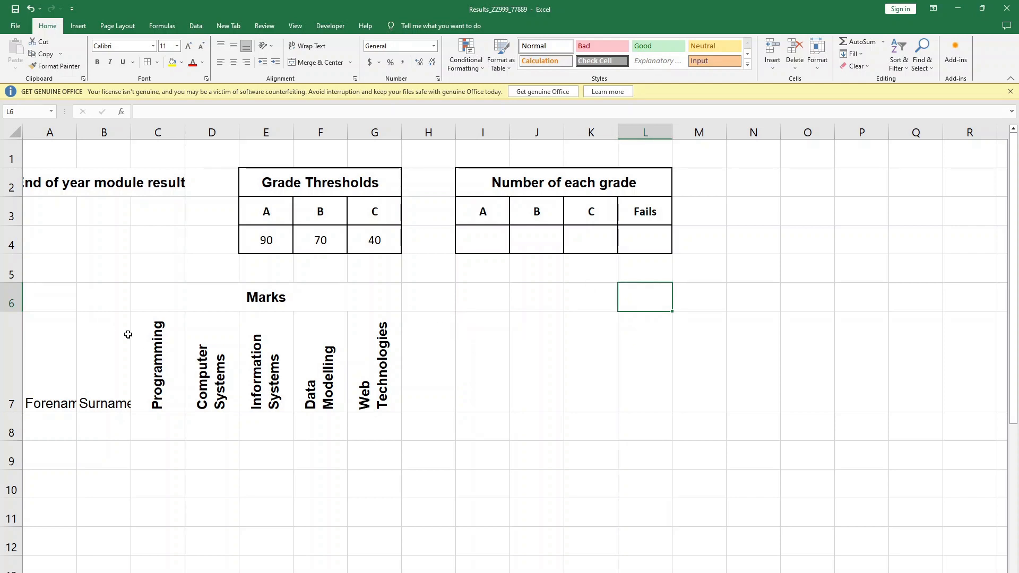
# - AutoFit the widths of columns A and B to the Forename and Surname headings
pyautogui.doubleClick(77, 132)
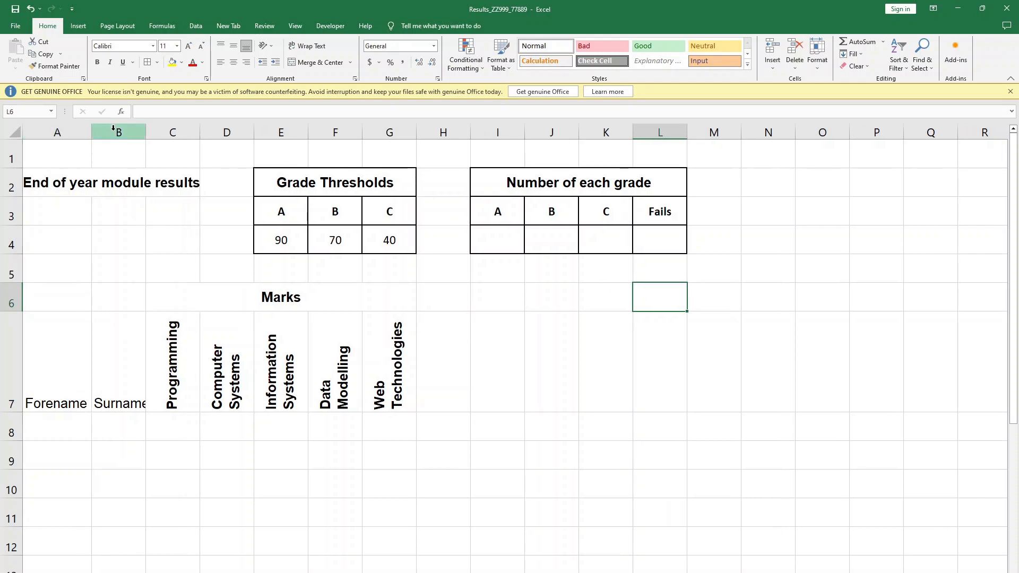
pyautogui.doubleClick(145, 131)
pyautogui.click(298, 495)
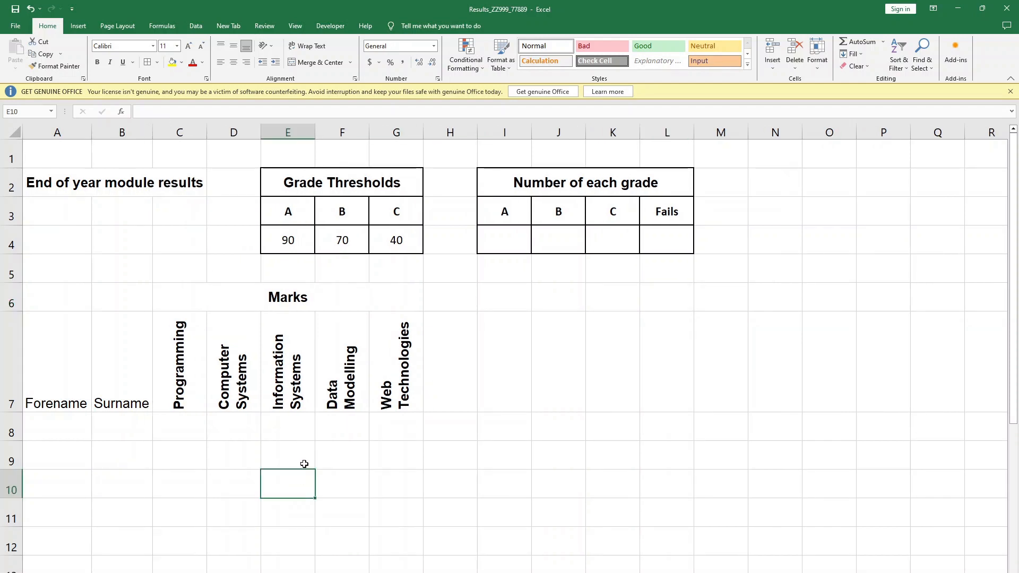
pyautogui.click(500, 329)
# - Add thin borders to all cells of the Marks heading block C6:G7 and try to switch them to a thicker line style
pyautogui.moveTo(286, 297); pyautogui.dragTo(339, 387)
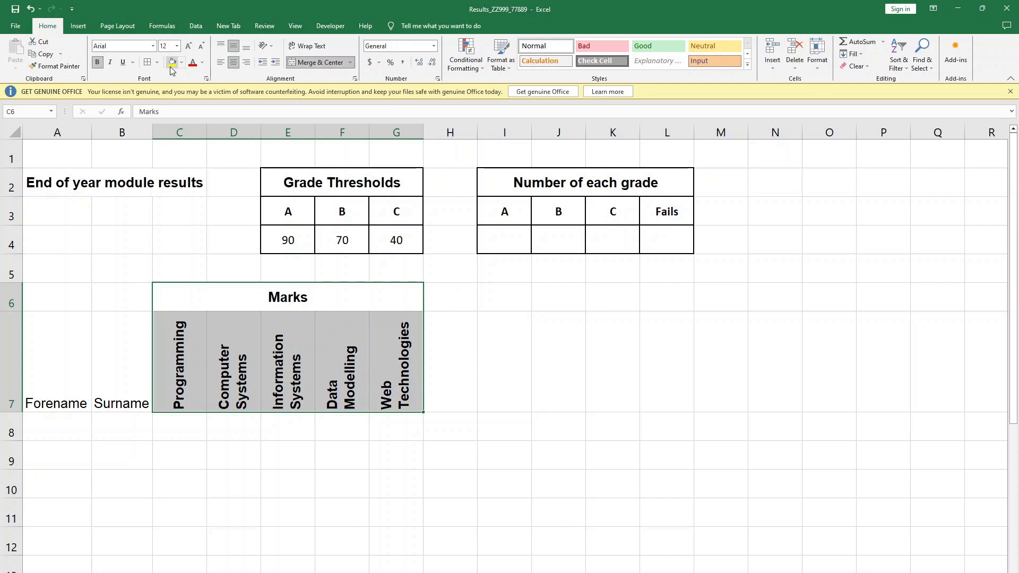
pyautogui.click(149, 64)
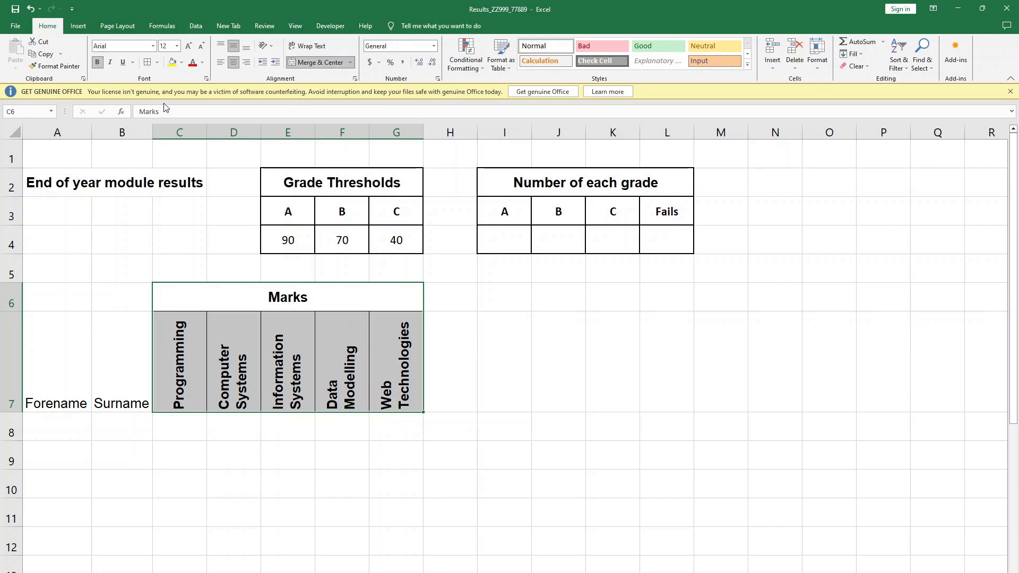
pyautogui.rightClick(364, 364)
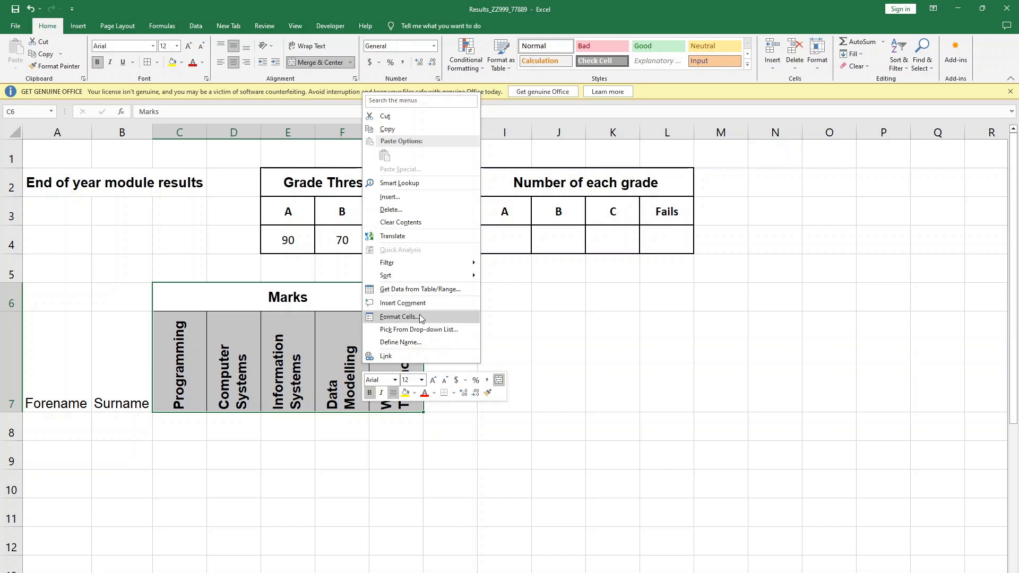
pyautogui.click(394, 316)
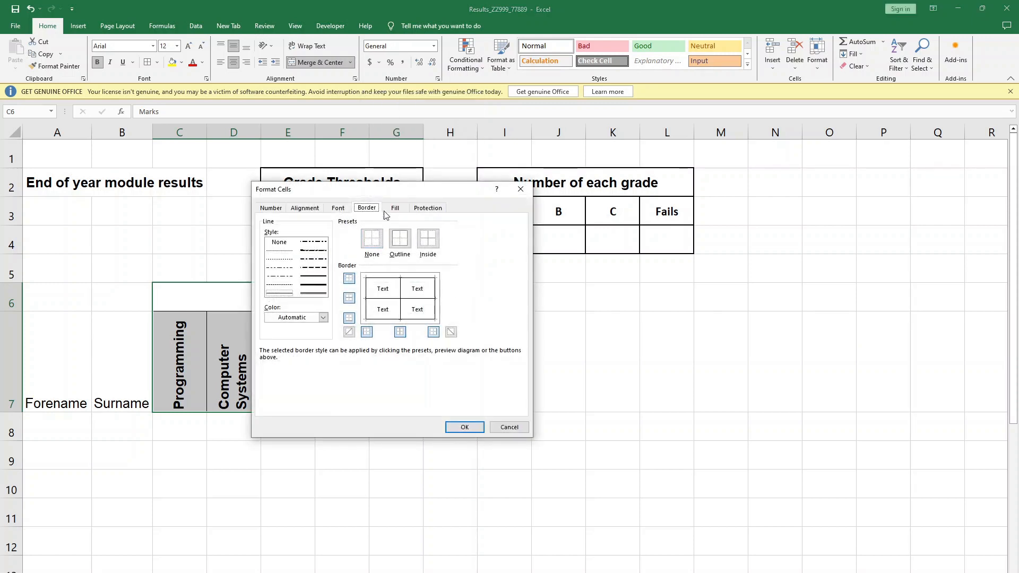
pyautogui.click(313, 277)
pyautogui.click(459, 428)
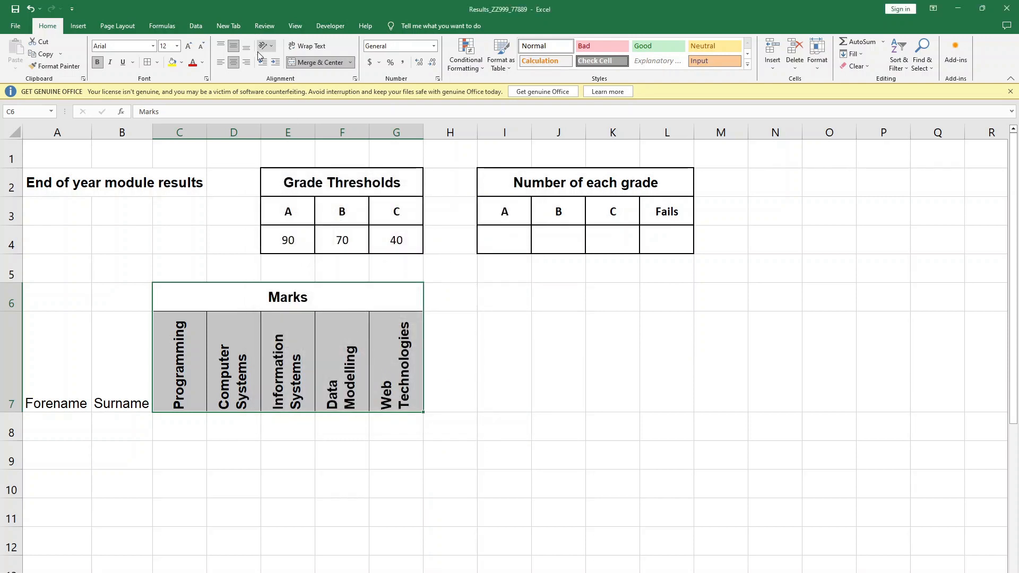
# - Apply a thicker solid line to the outline and inside borders of the Marks heading block C6:G7
pyautogui.rightClick(292, 344)
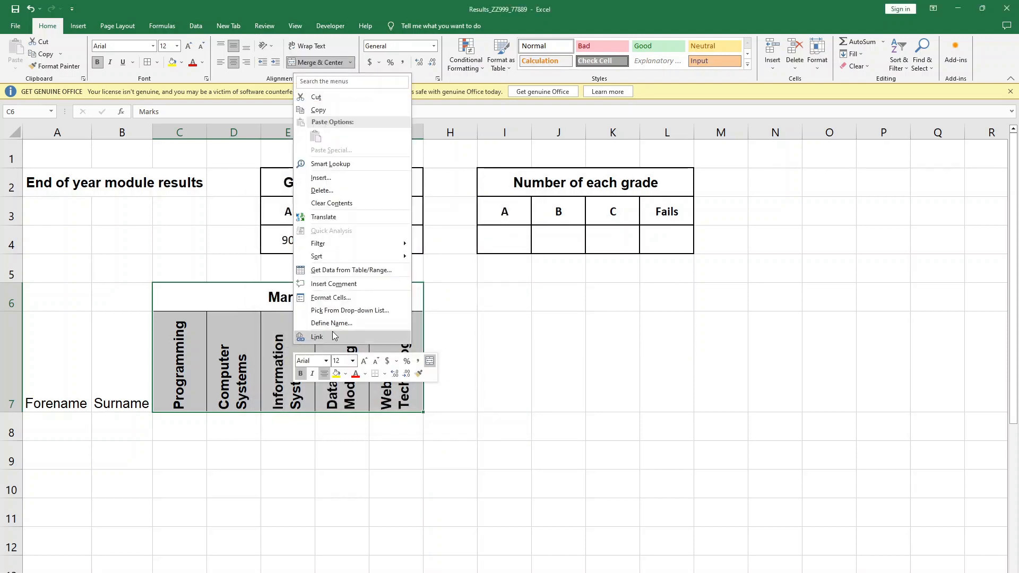
pyautogui.click(339, 299)
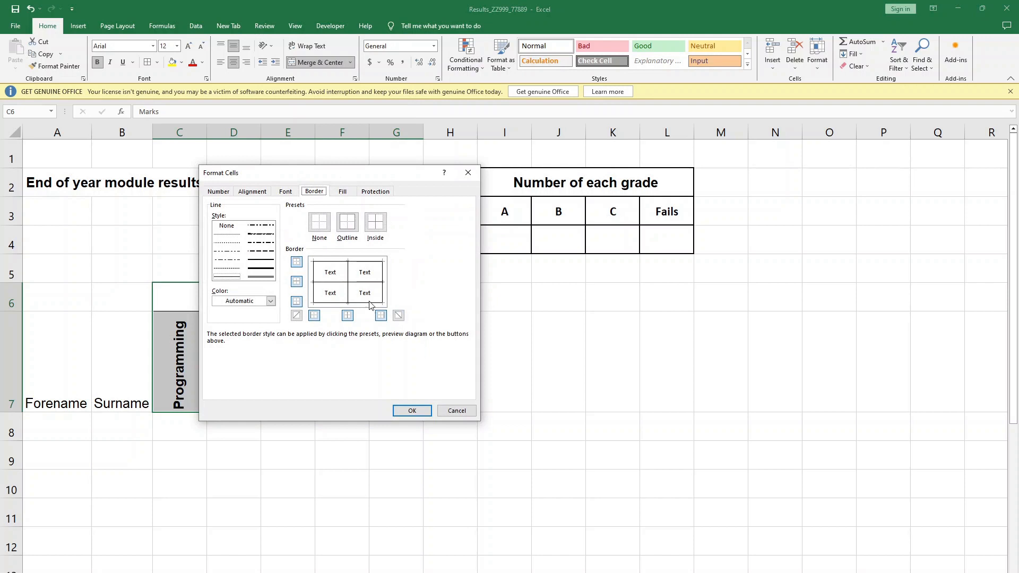
pyautogui.click(348, 221)
pyautogui.click(374, 225)
pyautogui.click(270, 261)
pyautogui.click(375, 223)
pyautogui.click(347, 222)
pyautogui.click(412, 410)
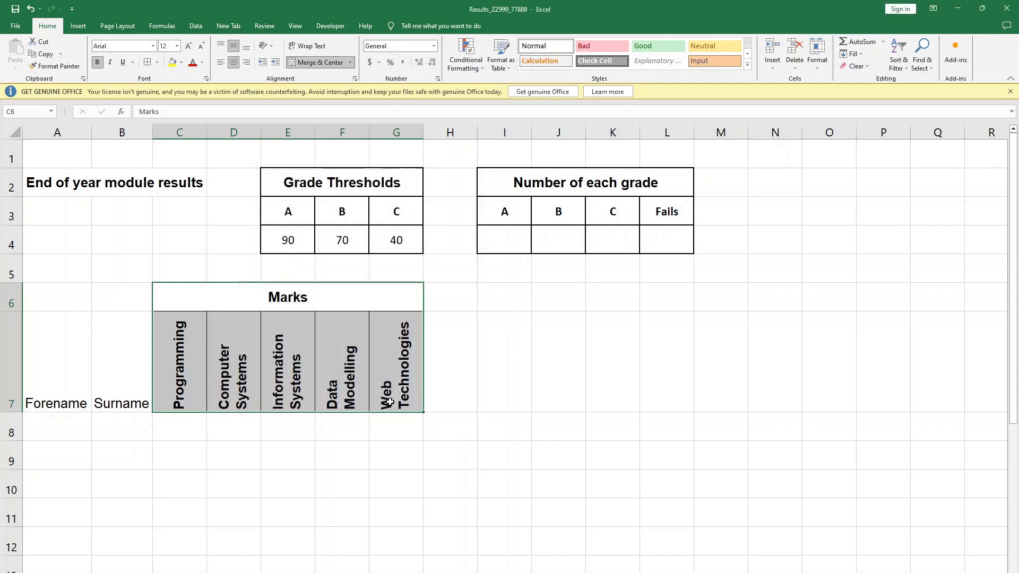
pyautogui.click(507, 380)
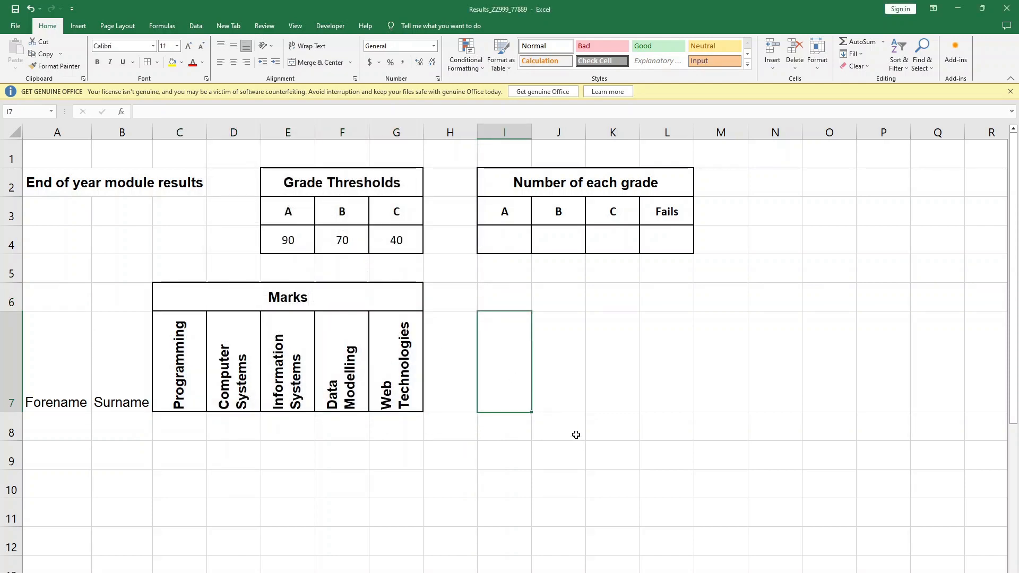
# - Compare with the question paper and copy the formatted Marks and module headings from C6:G7 to the block starting at I6
pyautogui.hotkey('alt', 'Tab')
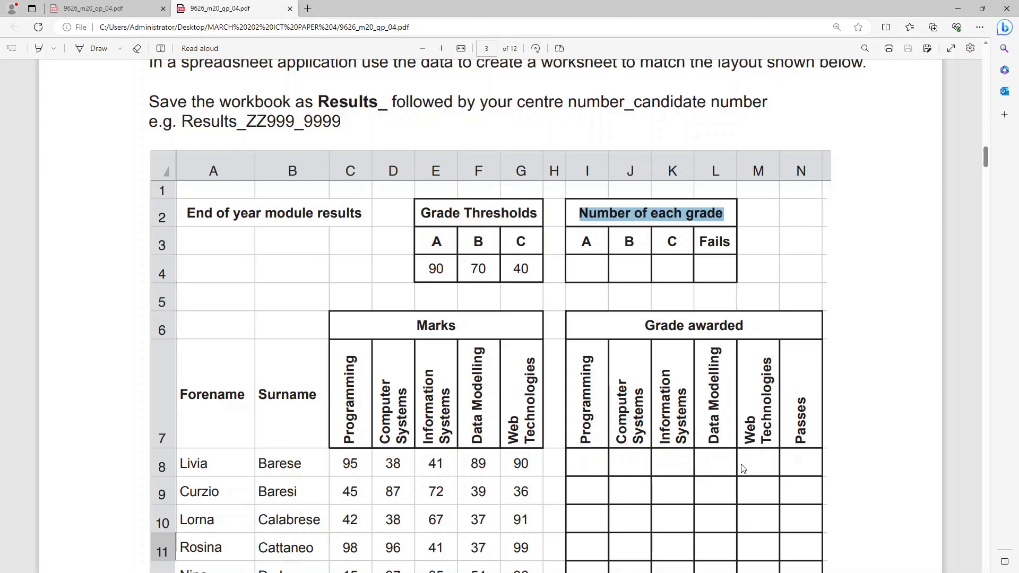
pyautogui.hotkey('alt', 'Tab')
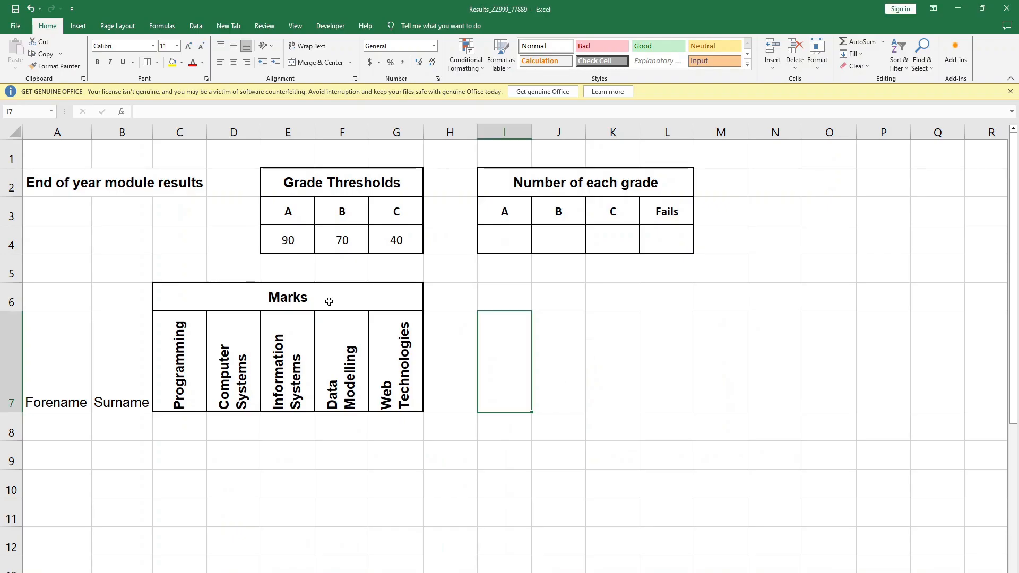
pyautogui.moveTo(332, 298); pyautogui.dragTo(332, 378)
pyautogui.hotkey('ctrl', 'c')
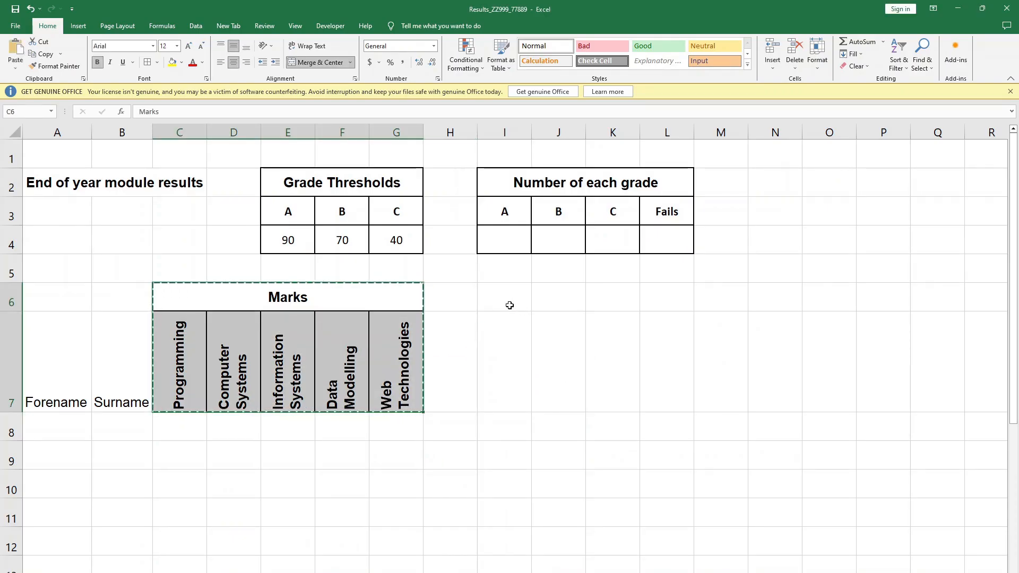
pyautogui.click(508, 304)
pyautogui.hotkey('ctrl', 'v')
pyautogui.click(832, 332)
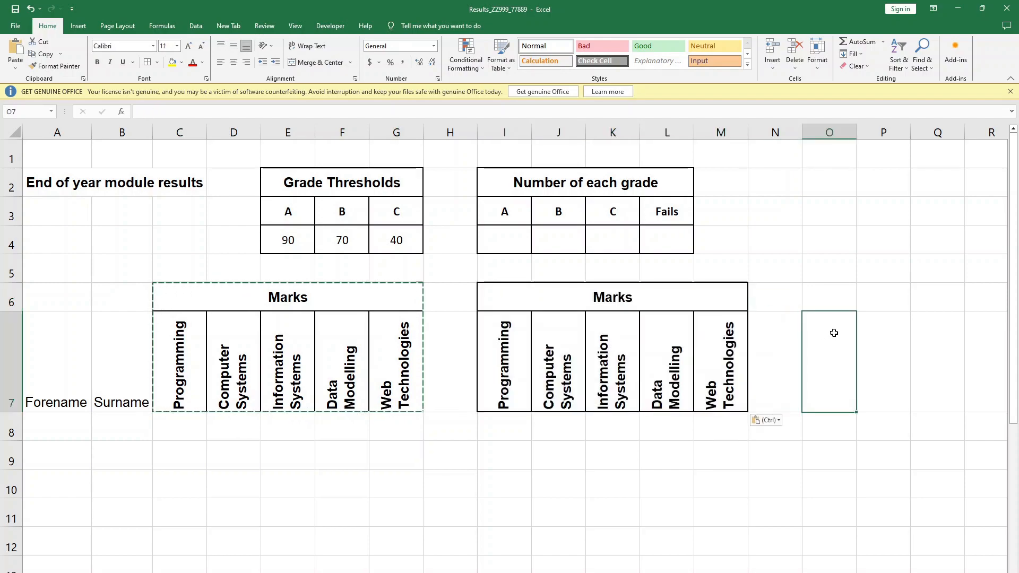
# - Copy the text "Grade awarded" from the question paper and replace the Marks heading in I6 with it
pyautogui.hotkey('alt', 'Tab')
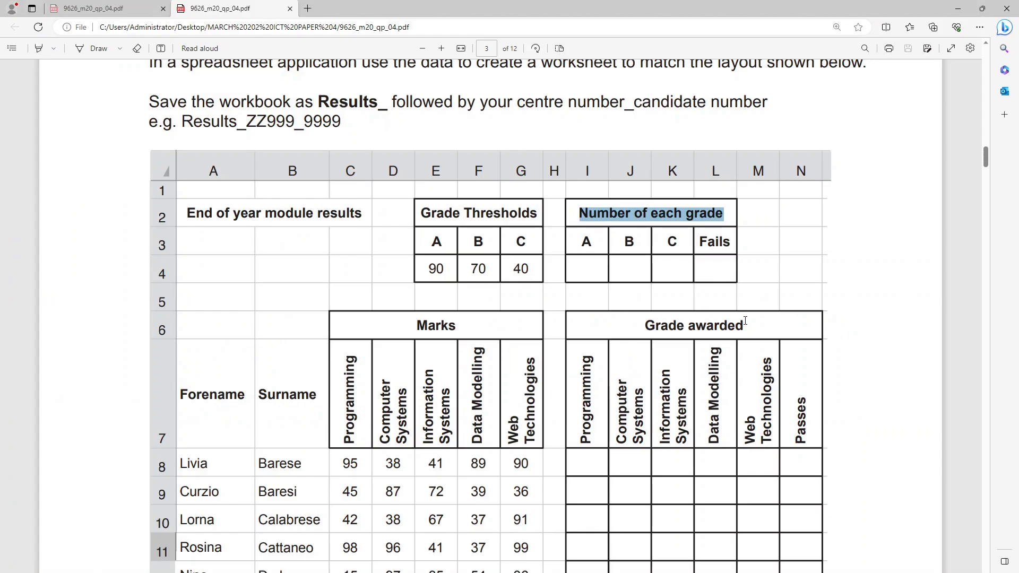
pyautogui.moveTo(742, 323); pyautogui.dragTo(632, 321)
pyautogui.hotkey('ctrl', 'c')
pyautogui.hotkey('alt', 'Tab')
pyautogui.click(611, 304)
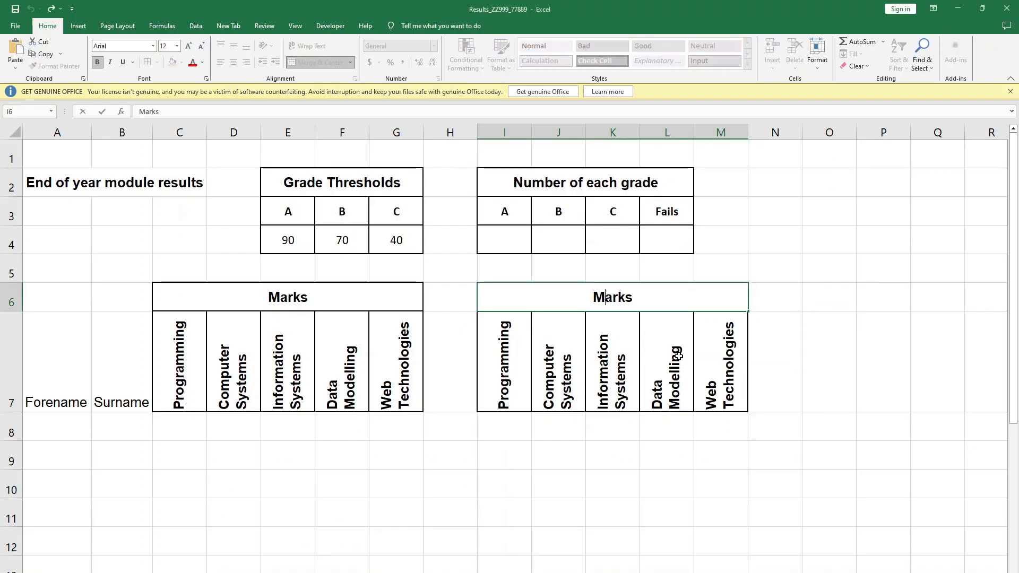
pyautogui.press('Delete')
pyautogui.press('Delete')
pyautogui.press('Delete')
pyautogui.press('Delete')
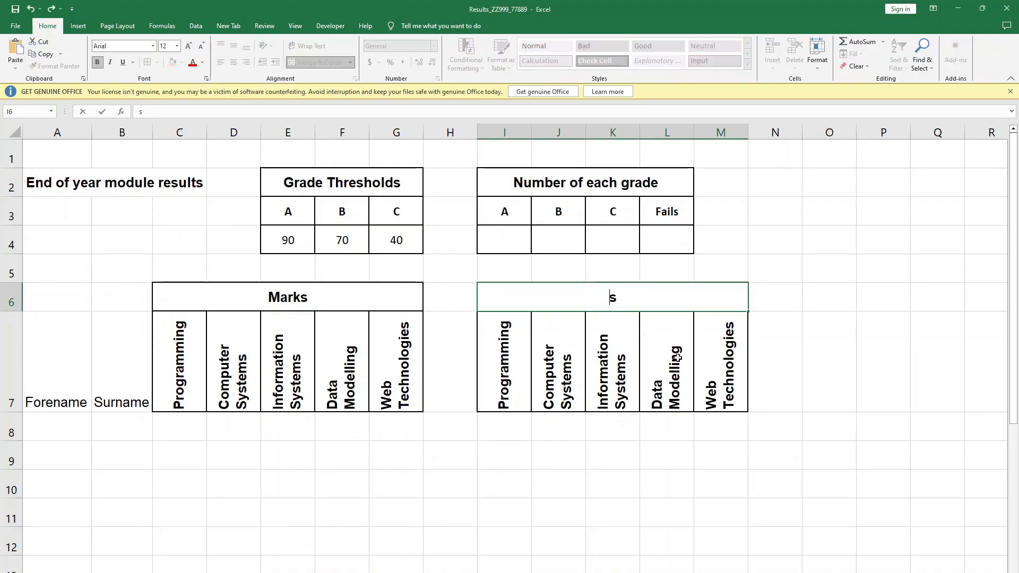
pyautogui.hotkey('ctrl', 'v')
pyautogui.click(842, 387)
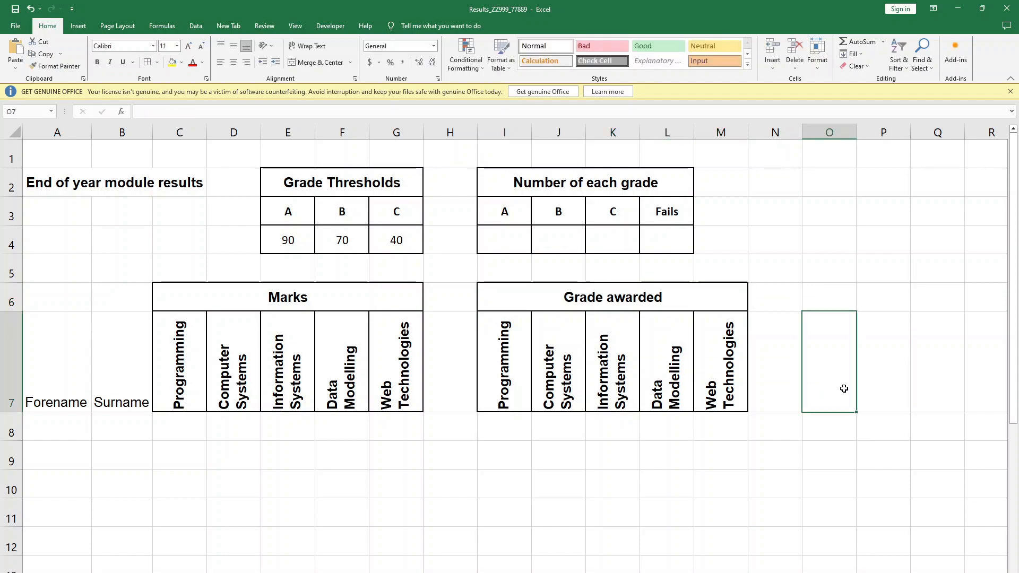
# - Check the question paper for the missing column and enter the heading "Passes" in N7
pyautogui.hotkey('alt', 'Tab')
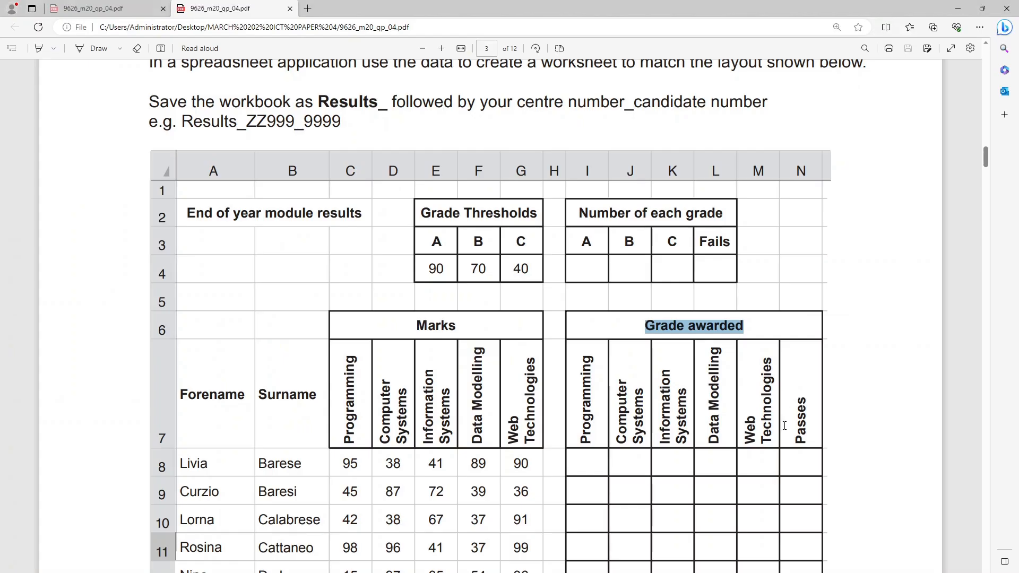
pyautogui.hotkey('alt', 'Tab')
pyautogui.click(778, 382)
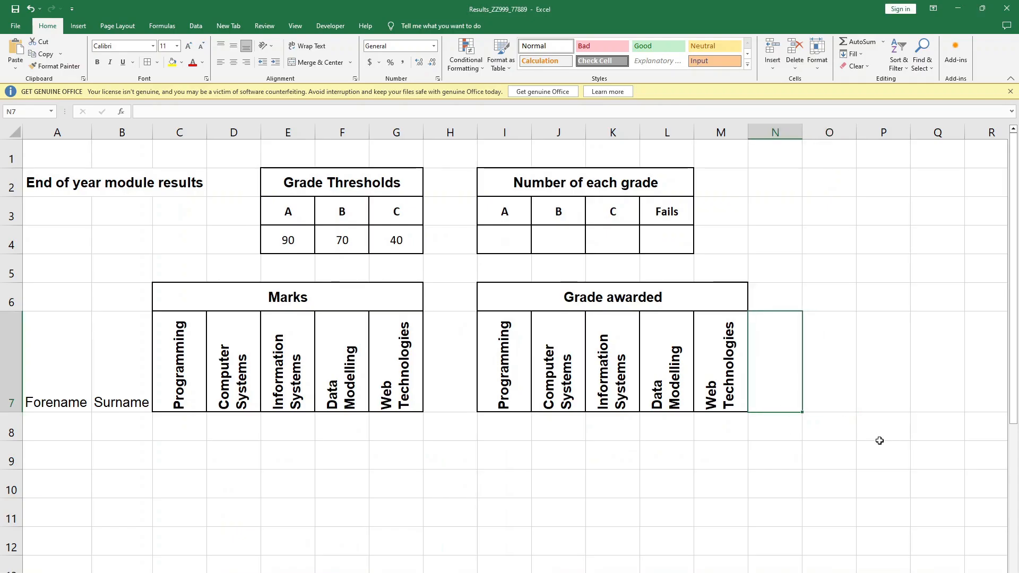
pyautogui.write('Passes')
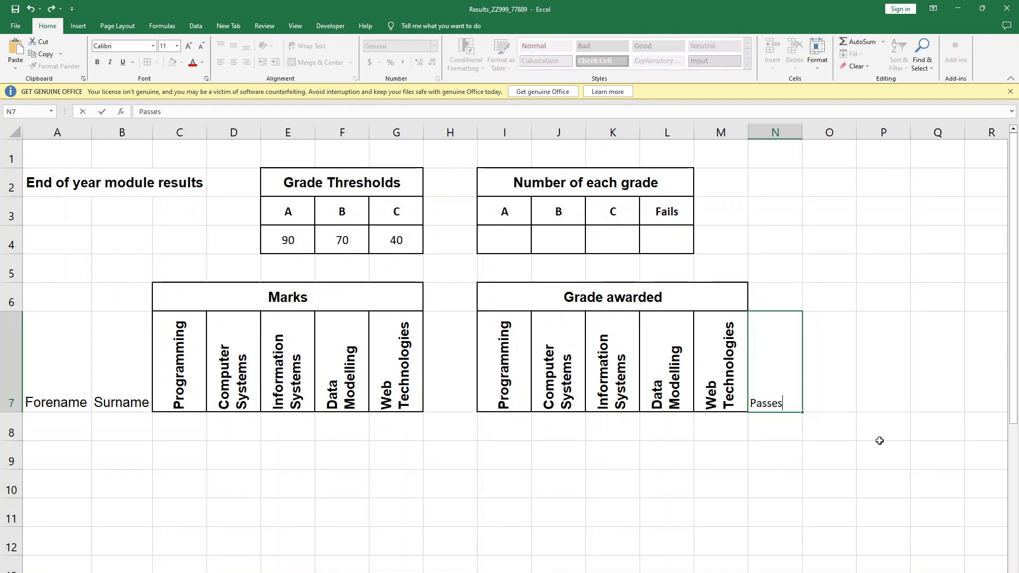
pyautogui.moveTo(878, 440); pyautogui.dragTo(878, 442)
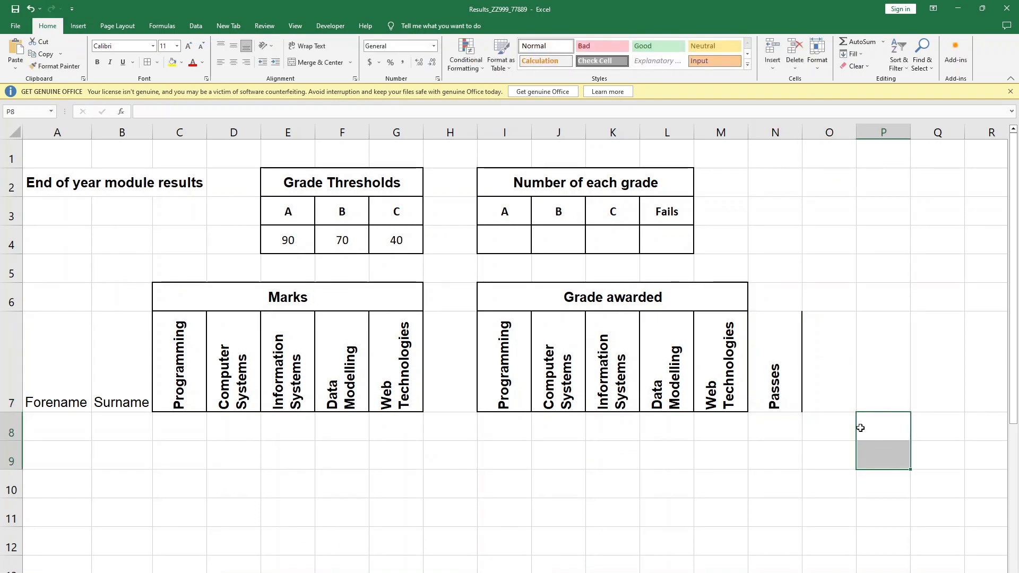
pyautogui.click(727, 359)
# - Extend the Grade awarded heading over the Passes column by merging and centring it across I6:N6
pyautogui.moveTo(677, 294); pyautogui.dragTo(761, 297)
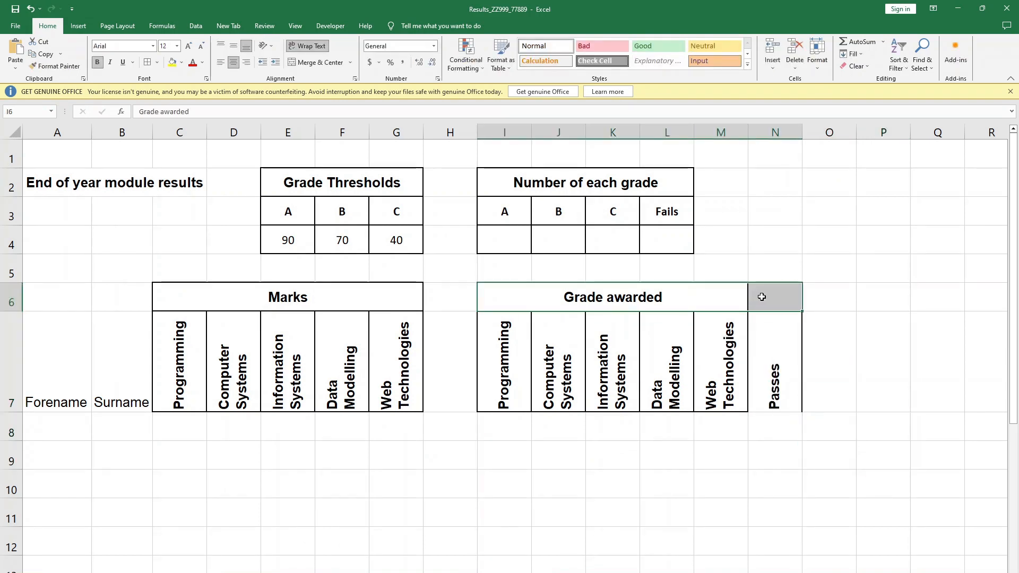
pyautogui.click(333, 63)
pyautogui.click(333, 63)
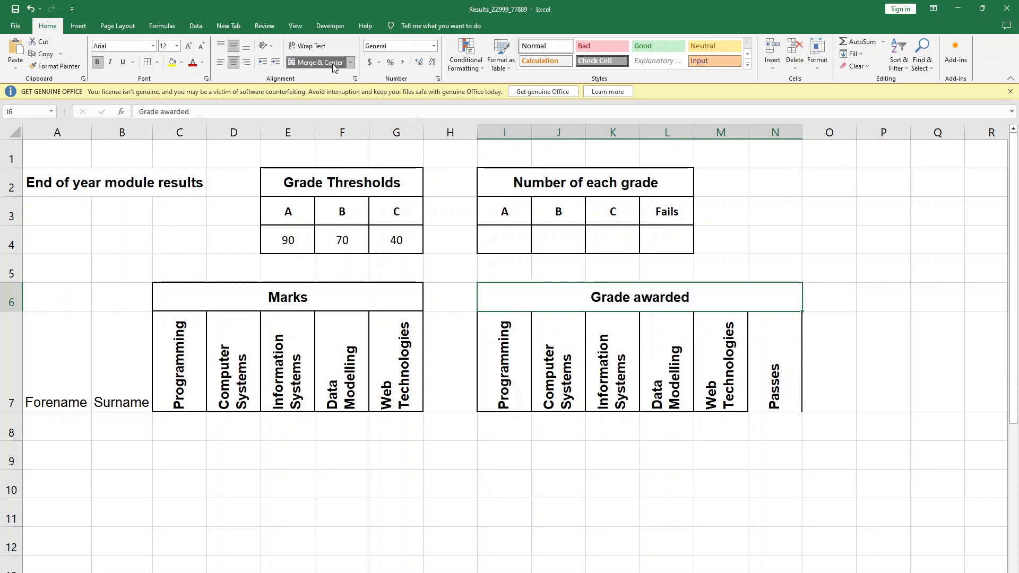
pyautogui.click(861, 295)
# - Apply borders with a thicker solid line to the Grade awarded heading block I6:N7
pyautogui.moveTo(662, 298); pyautogui.dragTo(734, 365)
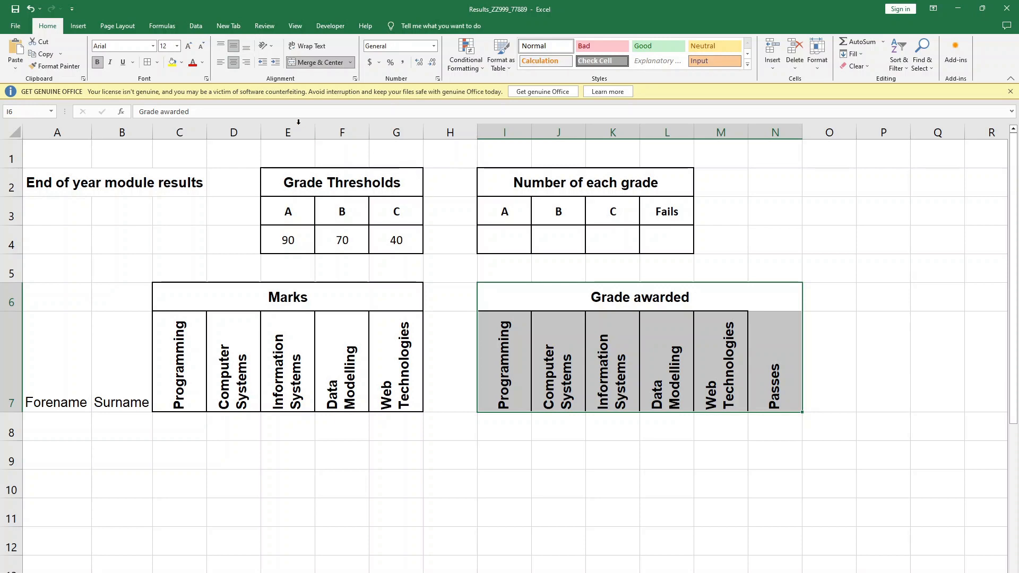
pyautogui.click(145, 63)
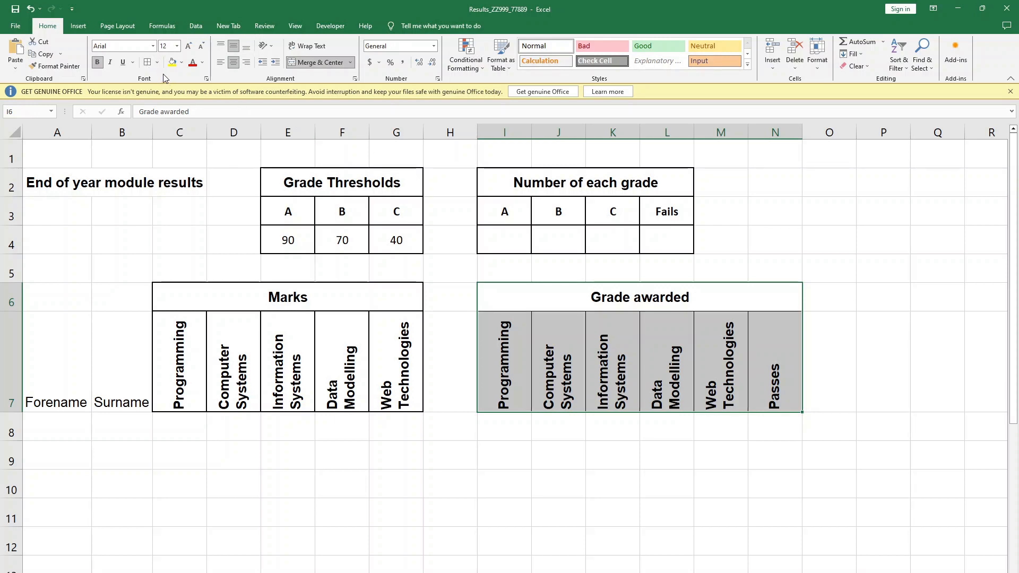
pyautogui.rightClick(563, 337)
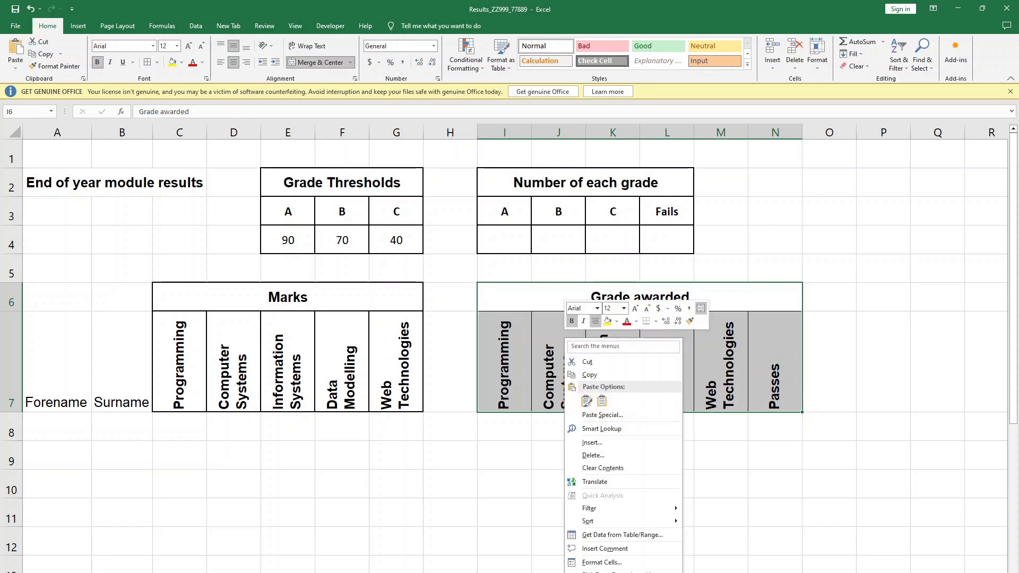
pyautogui.click(623, 563)
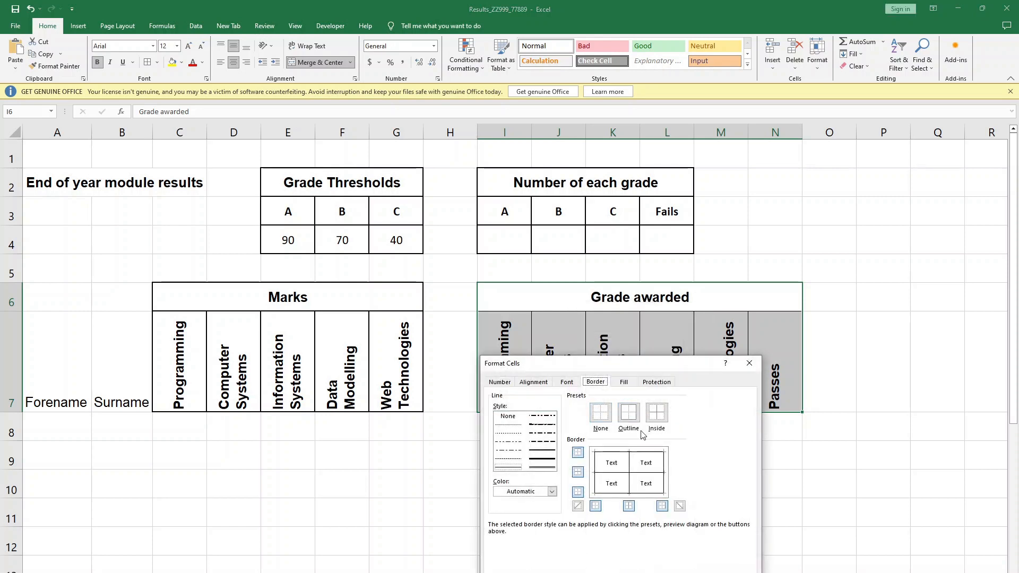
pyautogui.click(542, 451)
pyautogui.click(648, 412)
pyautogui.press('Return')
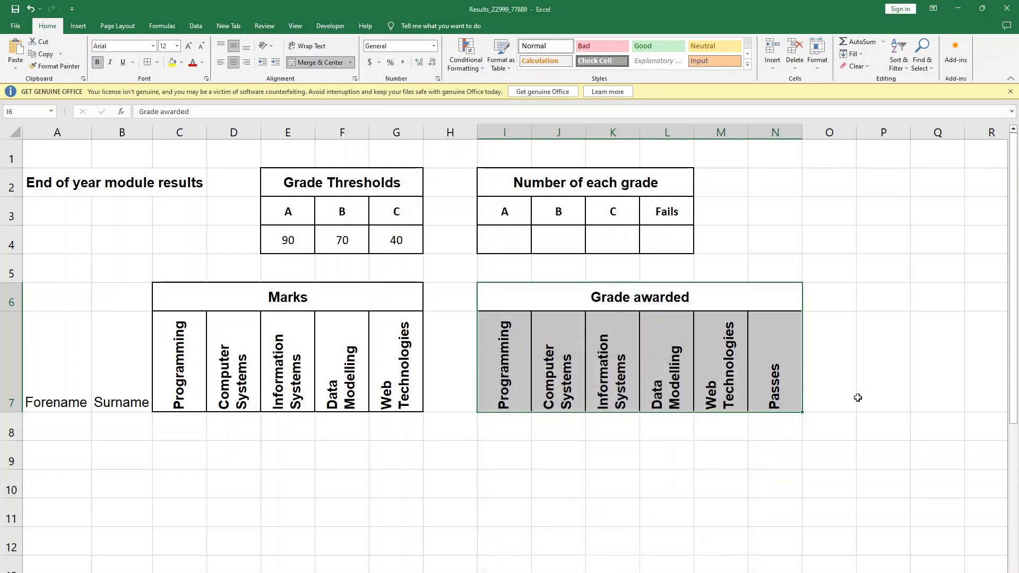
pyautogui.click(857, 398)
# - Copy the student names and marks in A2:G35 of the Assessment workbook into the results worksheet starting at A8
pyautogui.hotkey('alt', 'Tab')
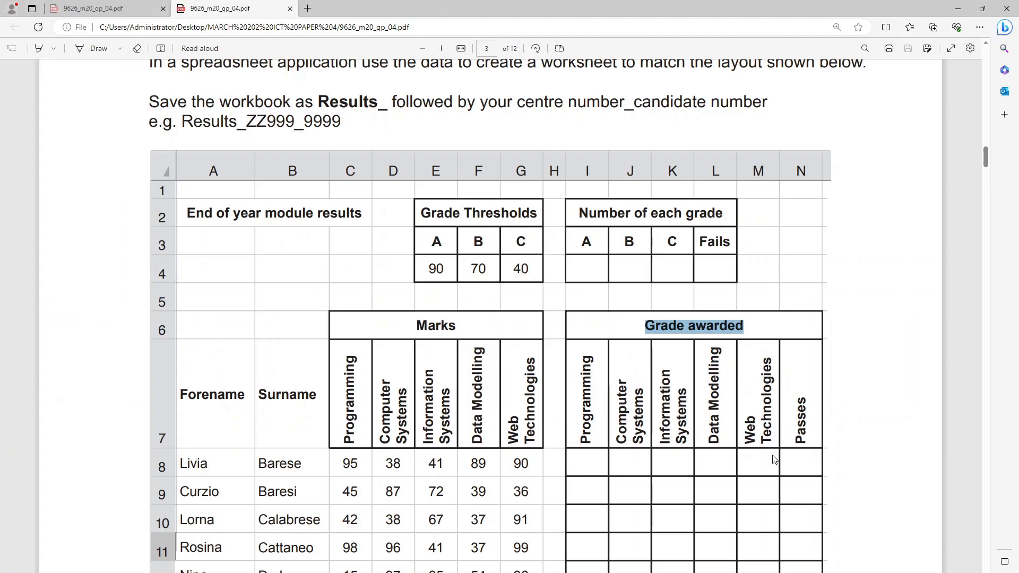
pyautogui.scroll(-2, 587, 484)
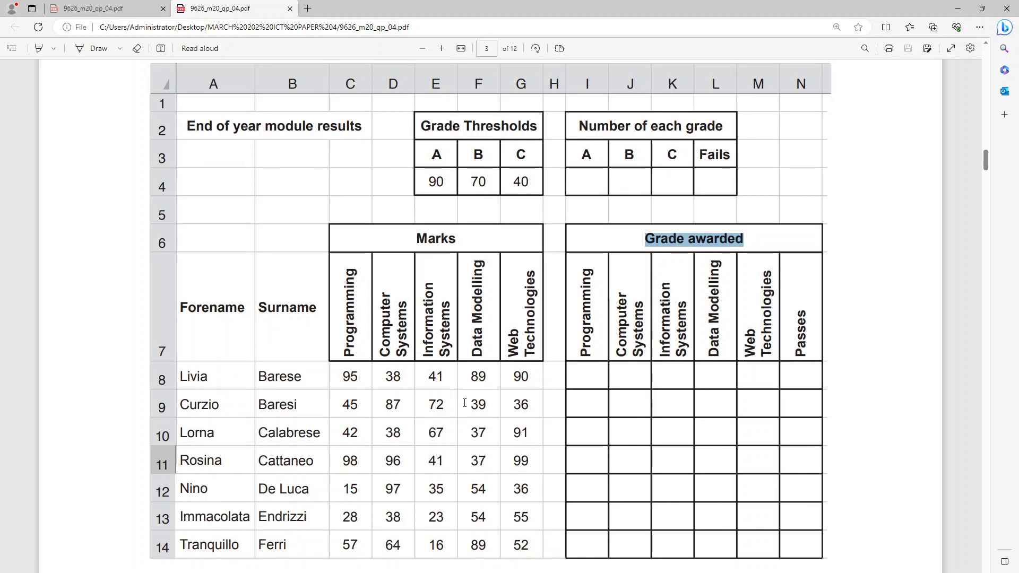
pyautogui.hotkey('alt', 'Tab')
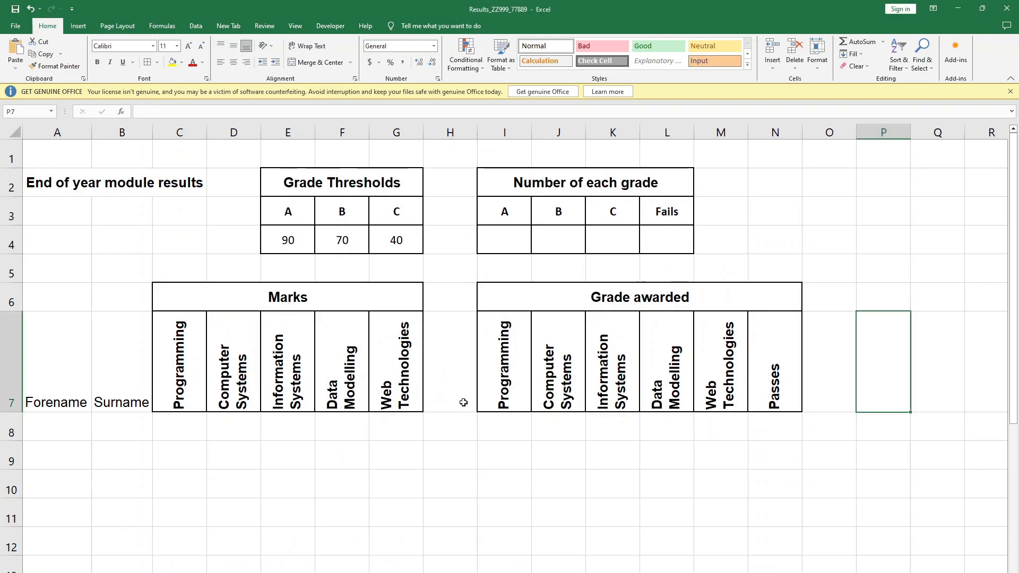
pyautogui.hotkey('alt', 'Tab')
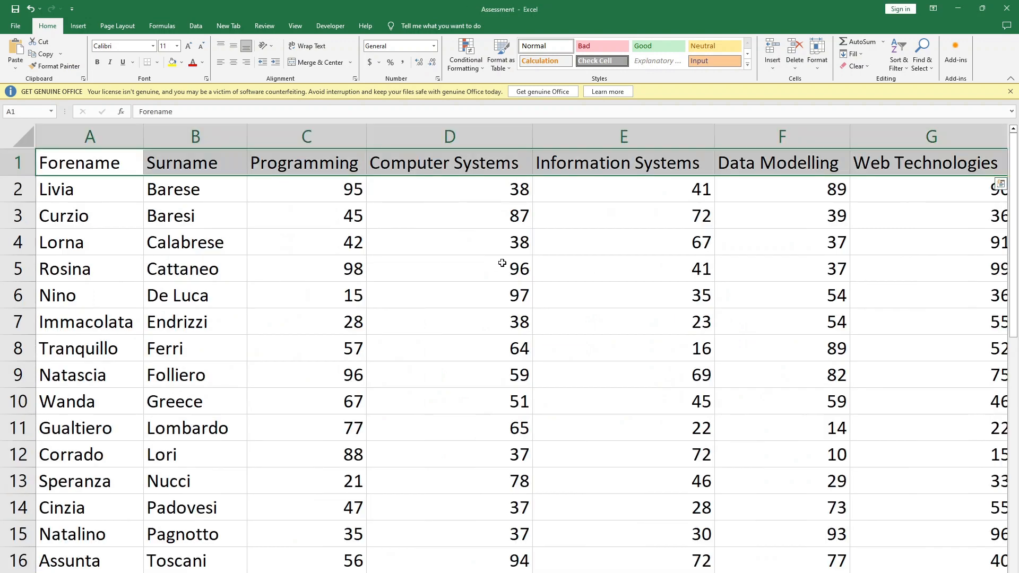
pyautogui.click(502, 262)
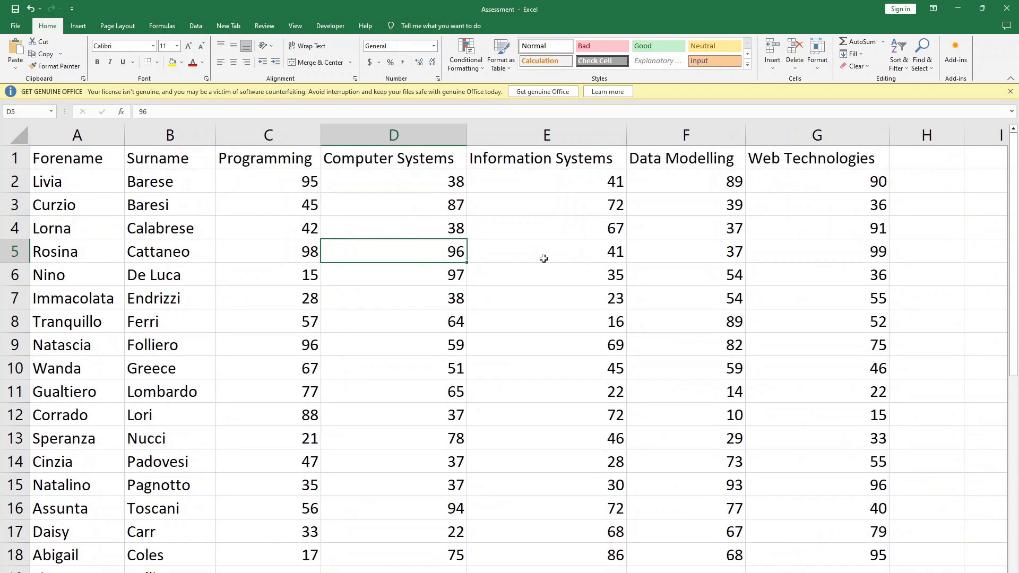
pyautogui.click(543, 257)
pyautogui.moveTo(58, 183); pyautogui.dragTo(835, 532)
pyautogui.hotkey('ctrl', 'c')
pyautogui.hotkey('alt', 'Tab')
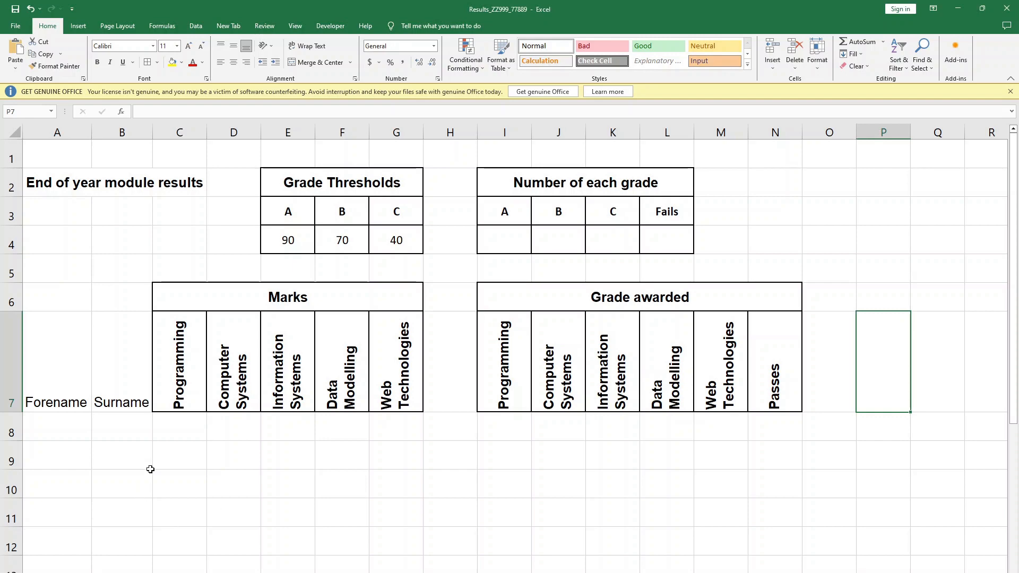
pyautogui.click(46, 420)
pyautogui.hotkey('ctrl', 'v')
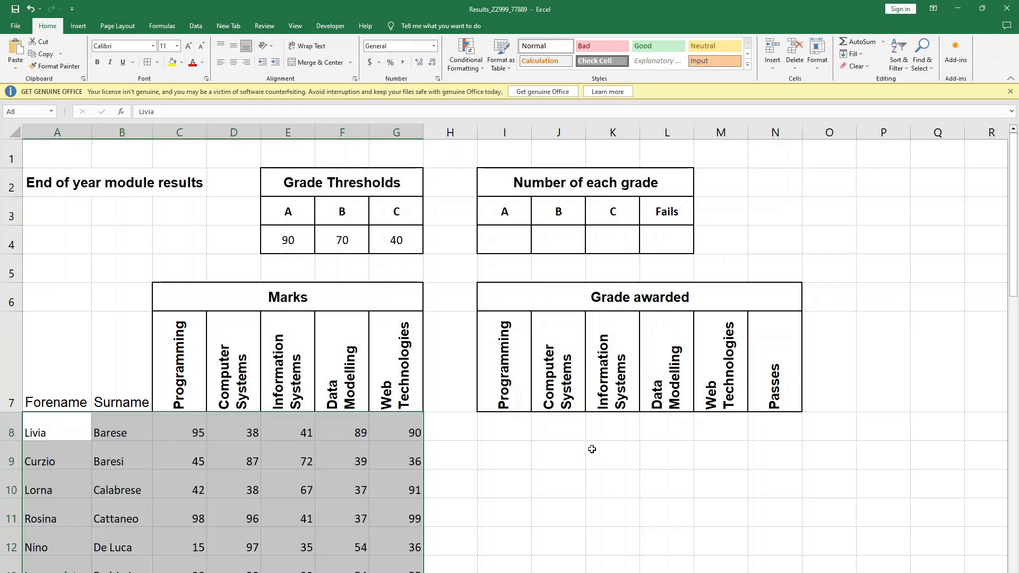
pyautogui.click(592, 449)
# - Centre the Forename and Surname headings in A7:B7 horizontally and vertically and make them bold, as in the question paper
pyautogui.hotkey('alt', 'Tab')
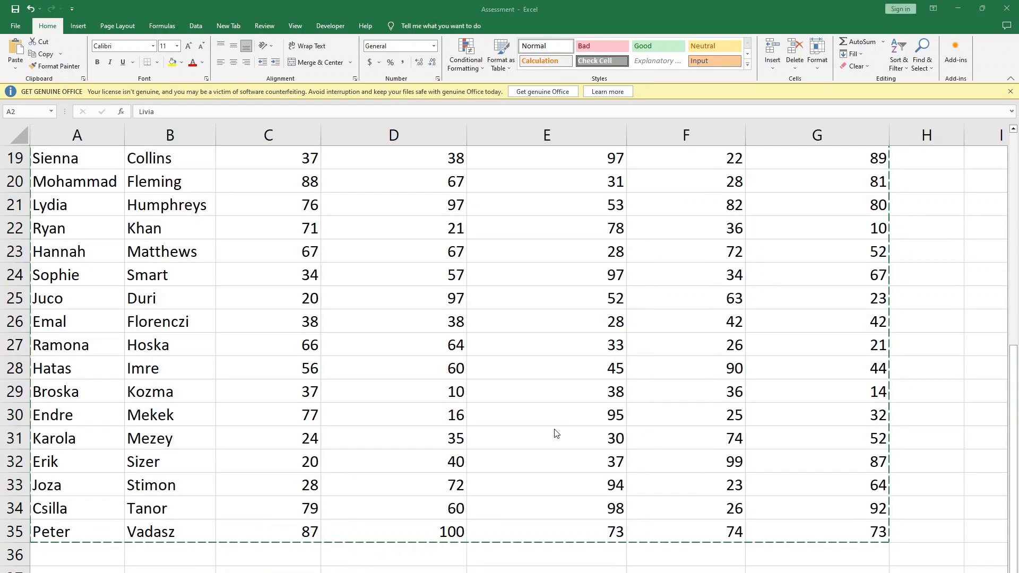
pyautogui.hotkey('alt', 'Tab')
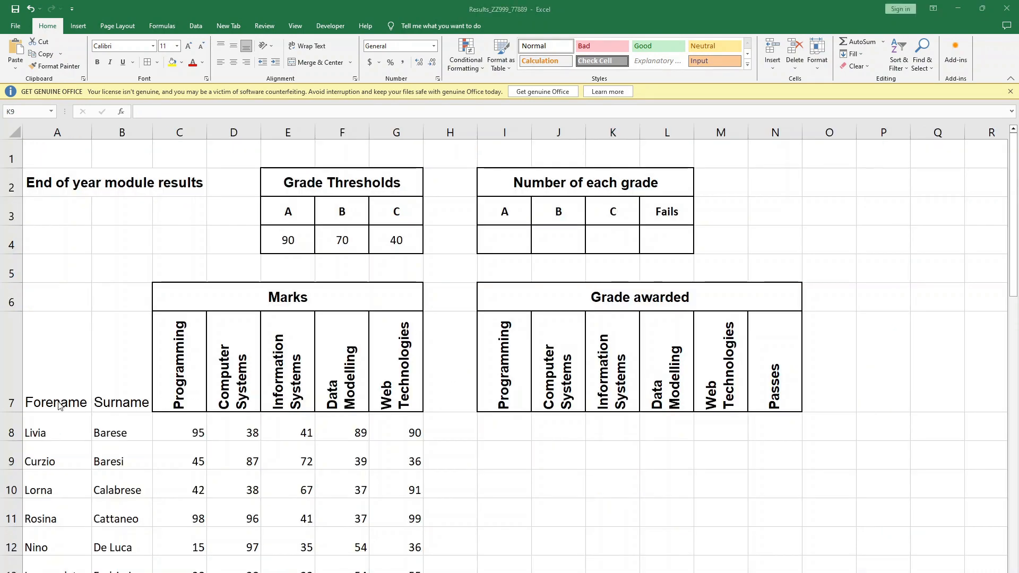
pyautogui.hotkey('alt', 'Tab')
pyautogui.click(314, 312)
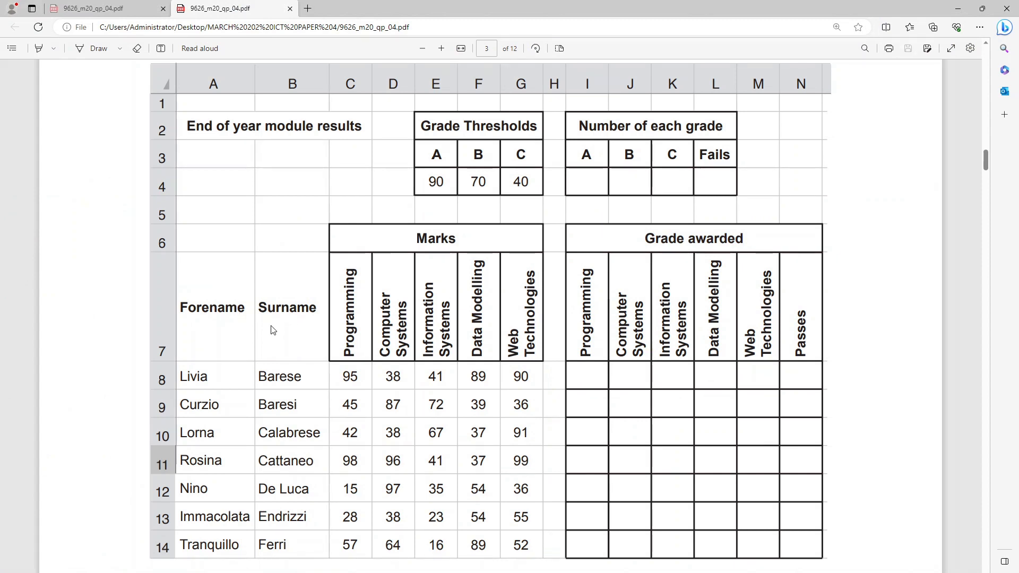
pyautogui.hotkey('alt', 'Tab')
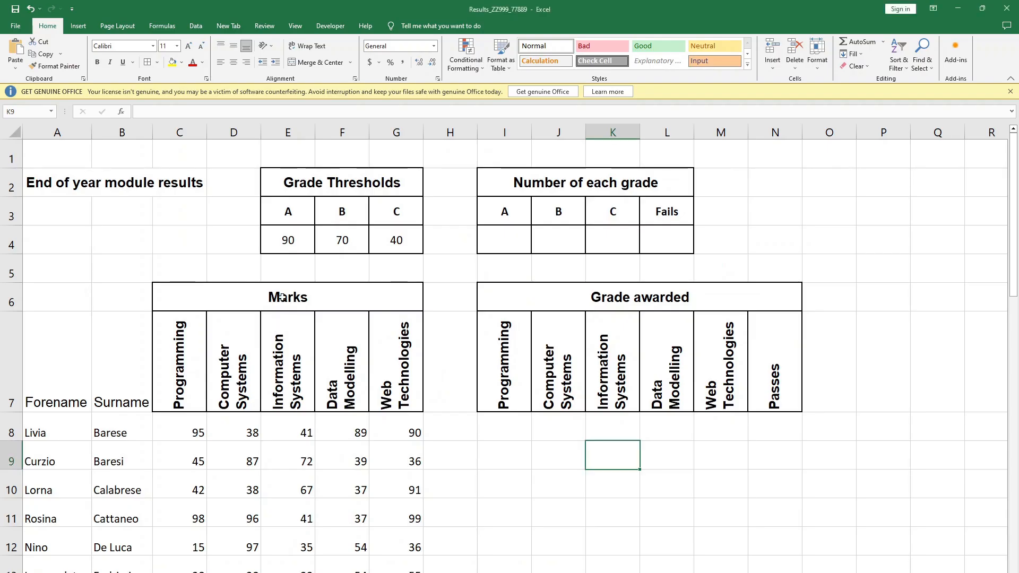
pyautogui.moveTo(104, 396); pyautogui.dragTo(53, 372)
pyautogui.click(234, 62)
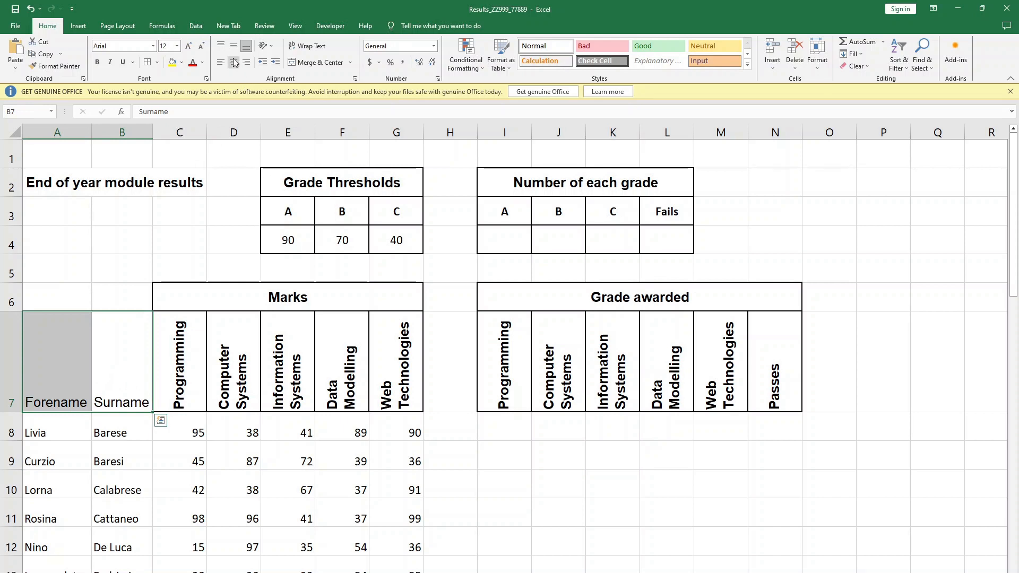
pyautogui.press('Tab')
pyautogui.click(191, 371)
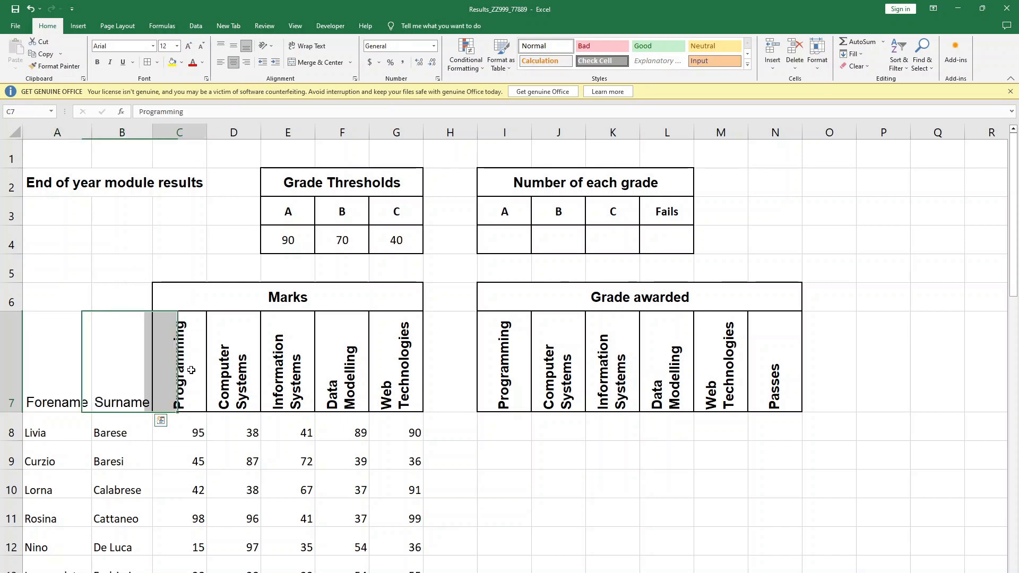
pyautogui.moveTo(58, 354); pyautogui.dragTo(114, 355)
pyautogui.click(234, 45)
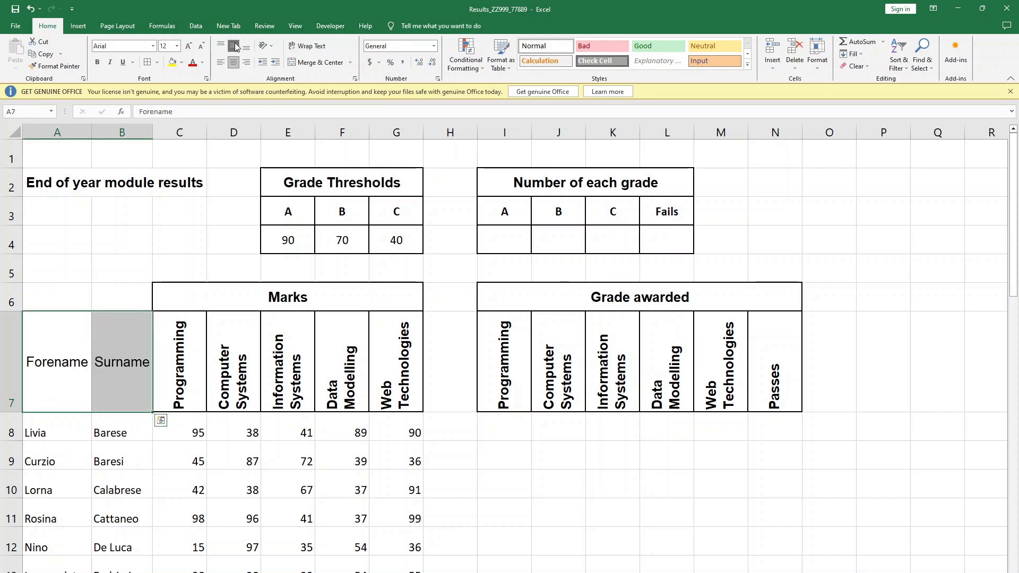
pyautogui.click(98, 62)
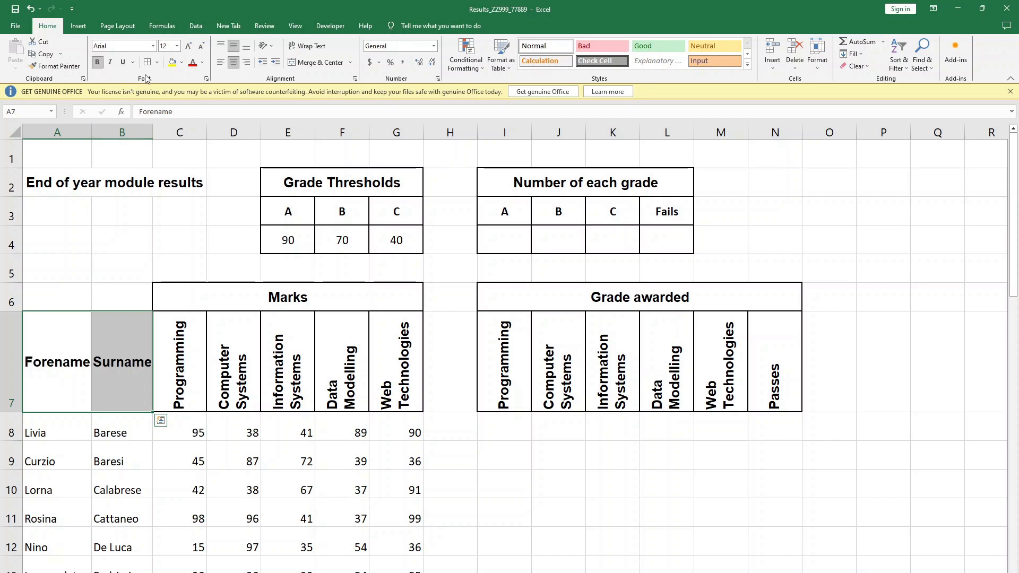
pyautogui.click(320, 331)
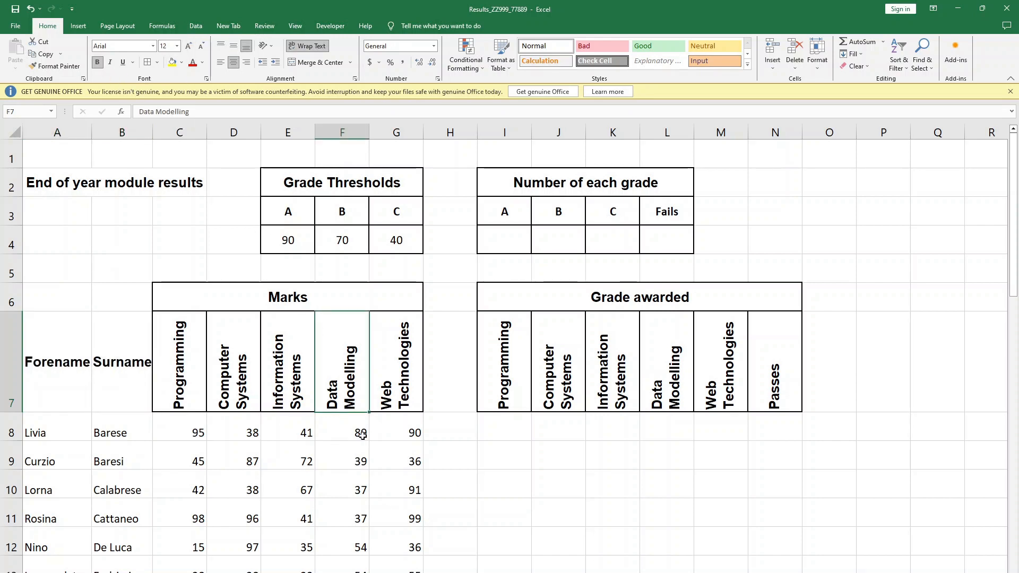
# - Widen columns A and B slightly so the bold Forename and Surname headings have more room
pyautogui.click(362, 434)
pyautogui.moveTo(152, 133); pyautogui.dragTo(157, 133)
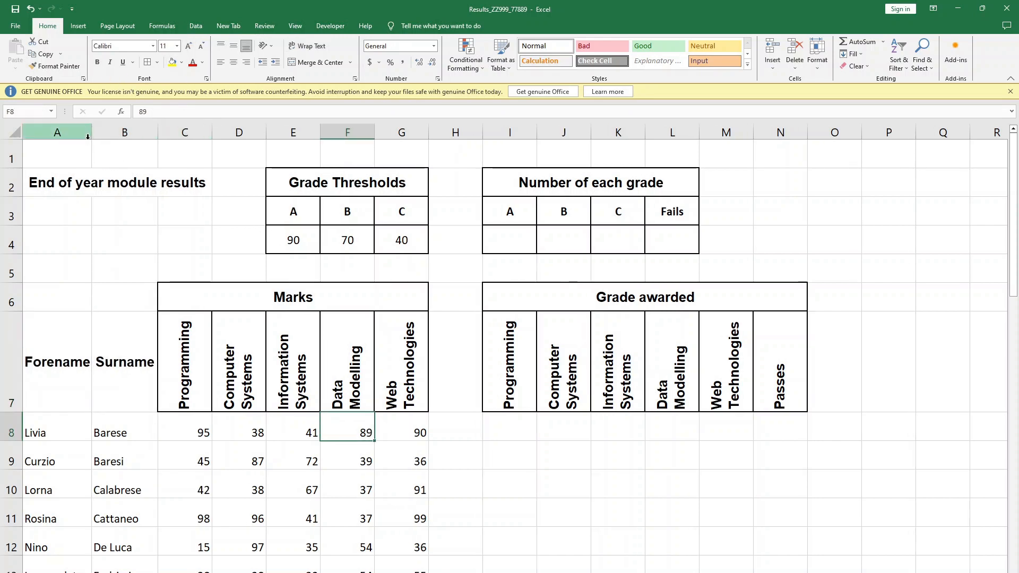
pyautogui.moveTo(91, 136); pyautogui.dragTo(96, 137)
pyautogui.click(514, 480)
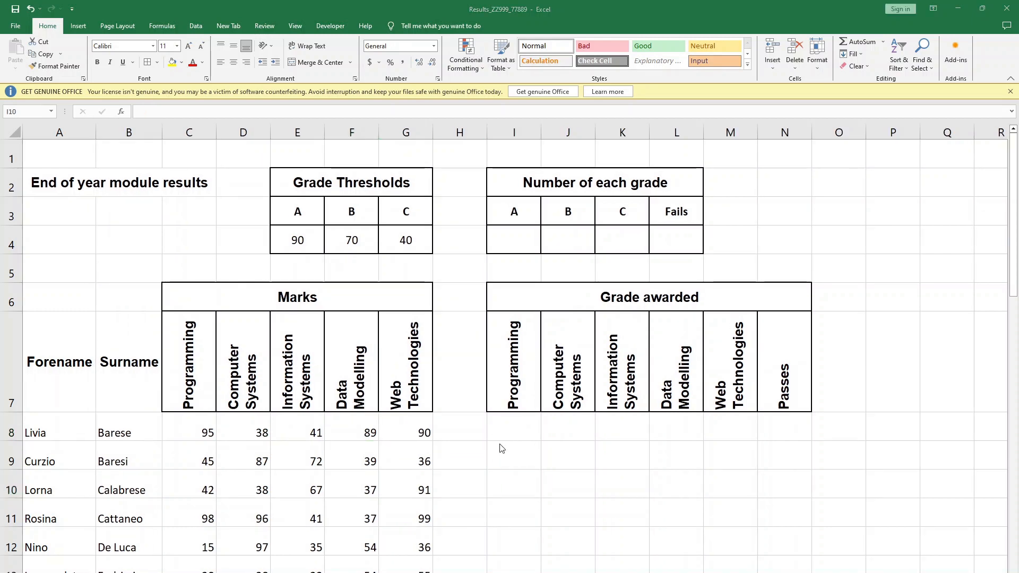
# - Check the Grade awarded grid in the question paper and add all borders to the empty grade cells I8:N41
pyautogui.hotkey('alt', 'Tab')
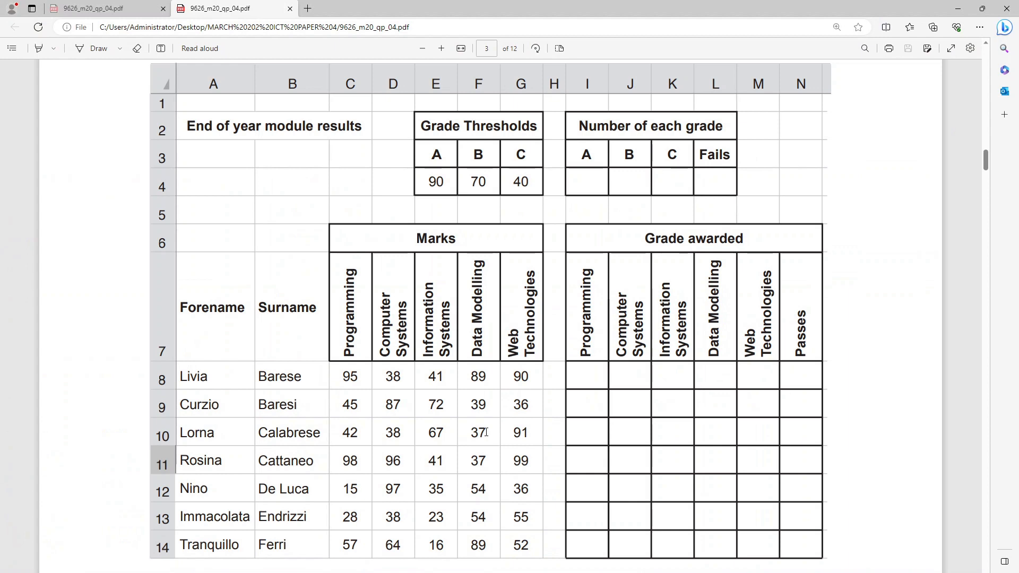
pyautogui.scroll(-2, 678, 409)
pyautogui.scroll(1, 637, 366)
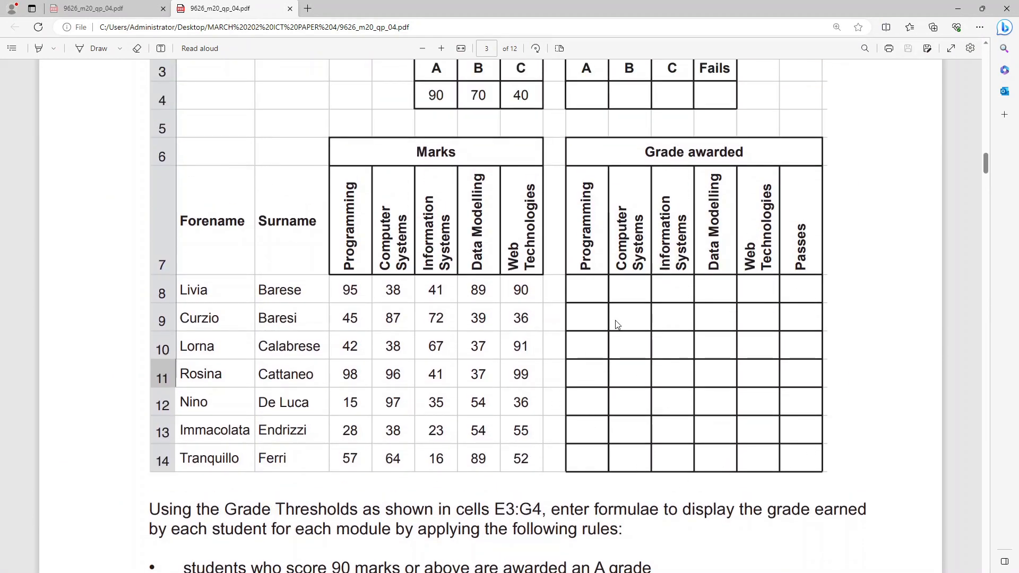
pyautogui.hotkey('alt', 'Tab')
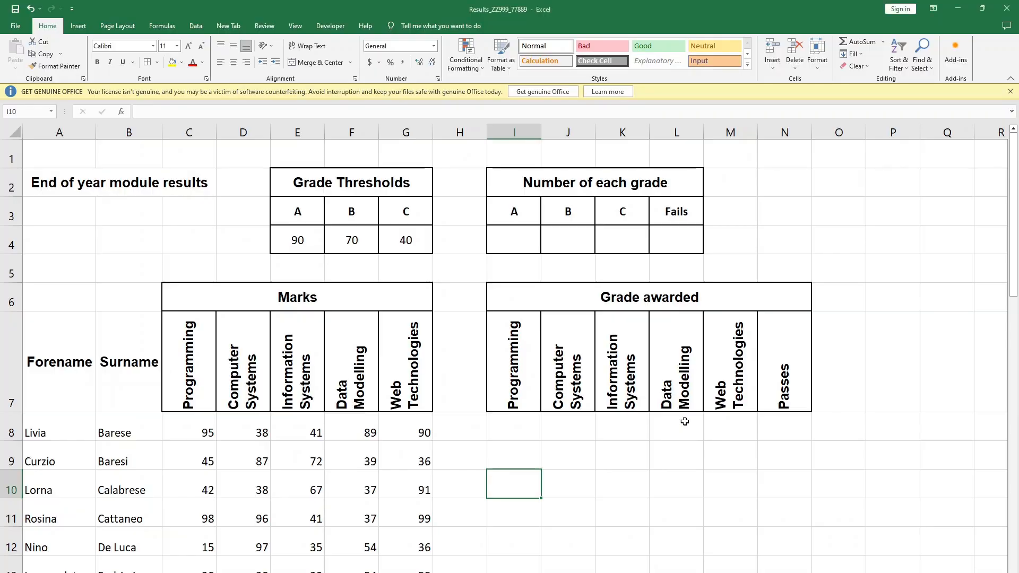
pyautogui.click(737, 438)
pyautogui.scroll(-1, 737, 439)
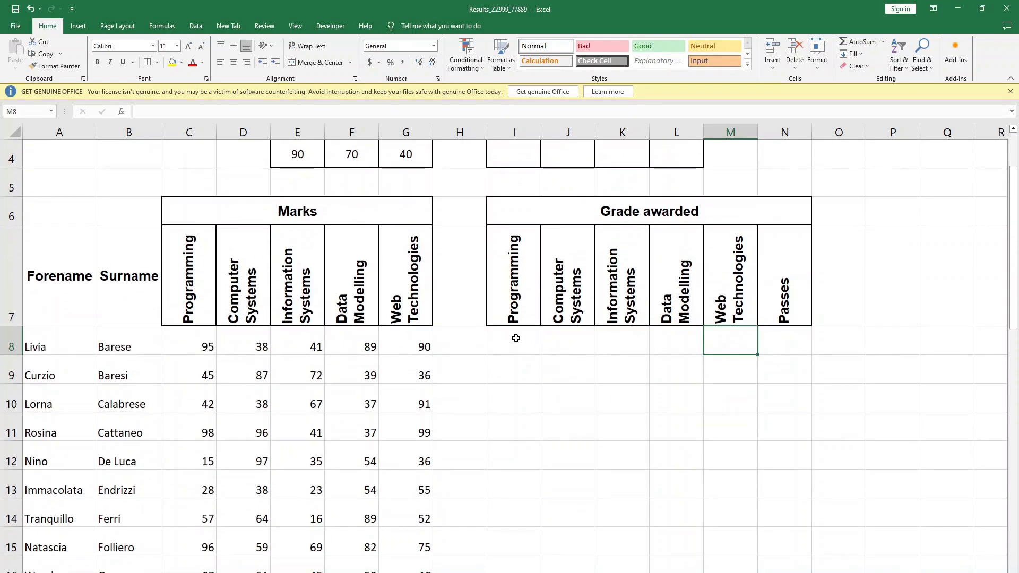
pyautogui.moveTo(514, 337); pyautogui.dragTo(763, 531)
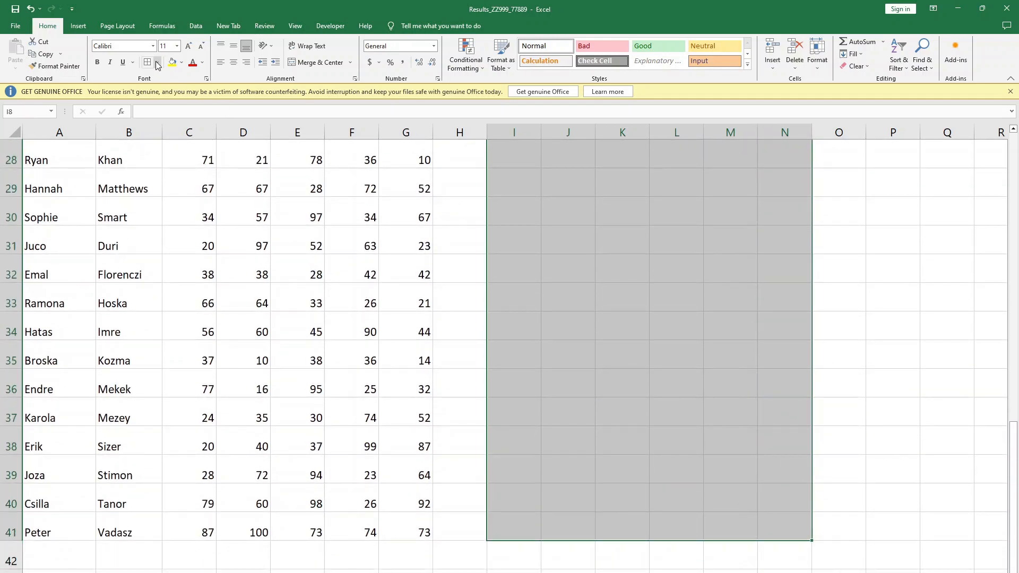
pyautogui.scroll(8, 262, 126)
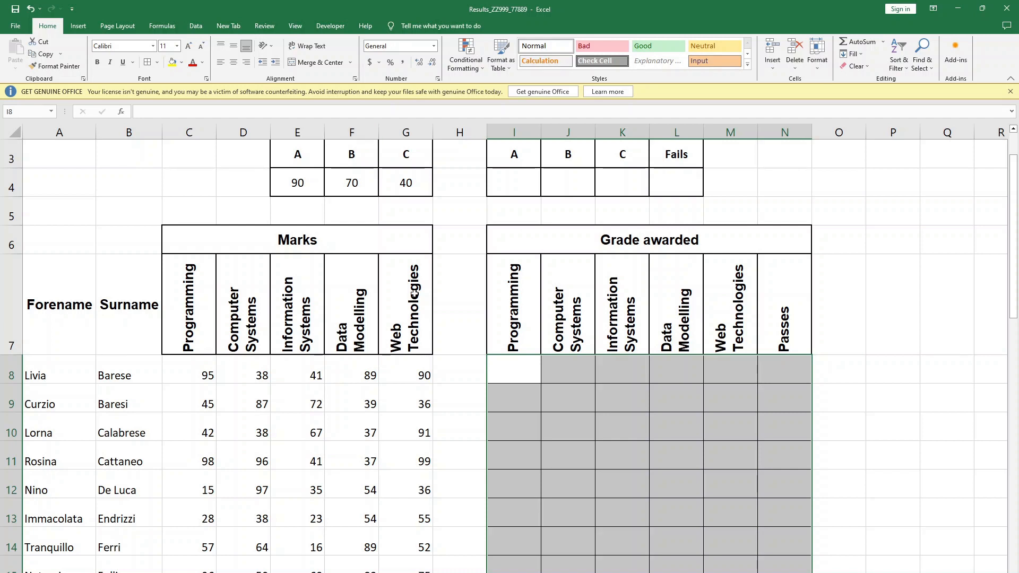
# - Change the outline and inside borders of I8:N41 to a thicker solid line
pyautogui.rightClick(627, 441)
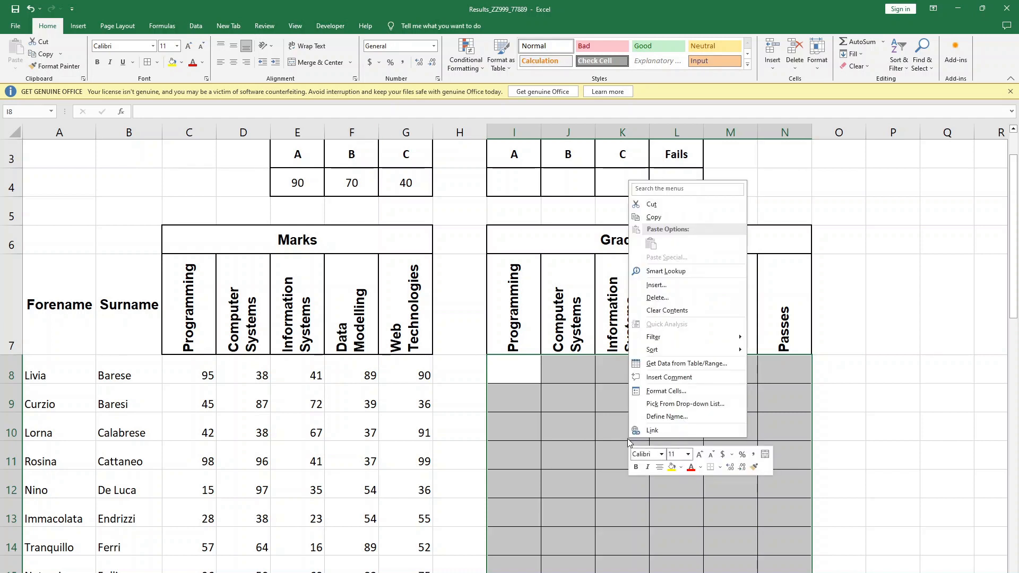
pyautogui.click(674, 391)
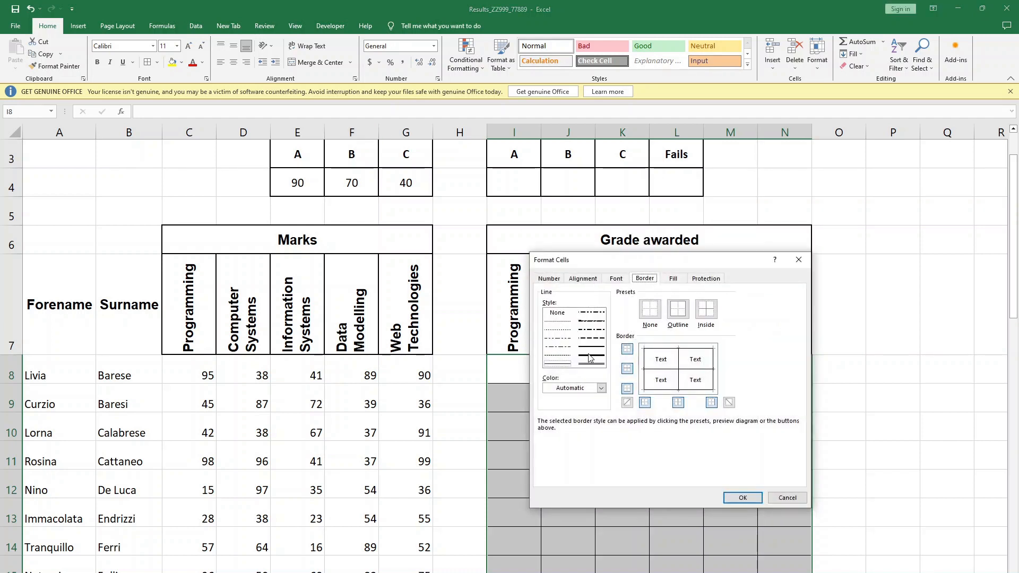
pyautogui.click(602, 351)
pyautogui.click(677, 309)
pyautogui.click(706, 308)
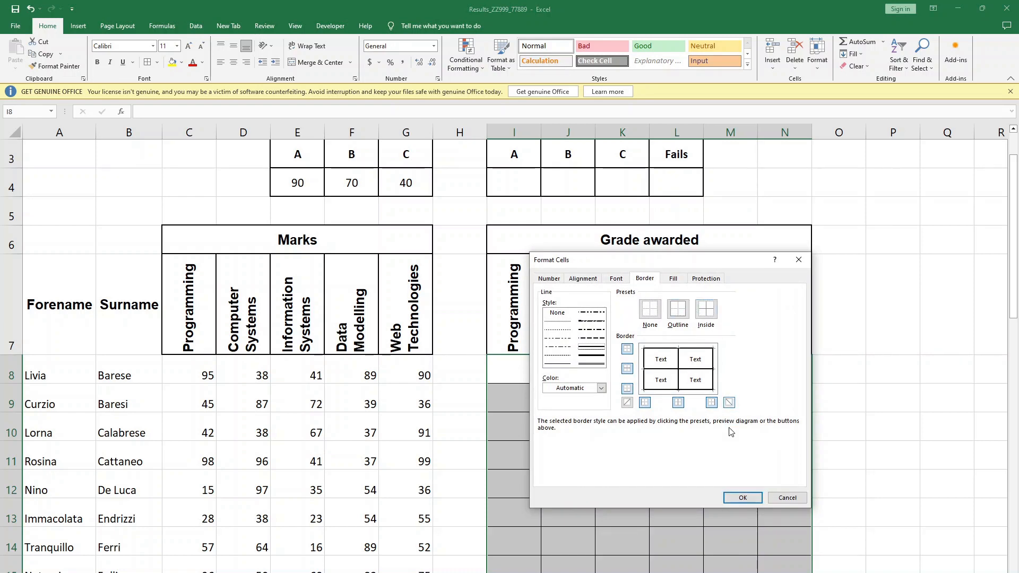
pyautogui.click(742, 497)
pyautogui.click(735, 417)
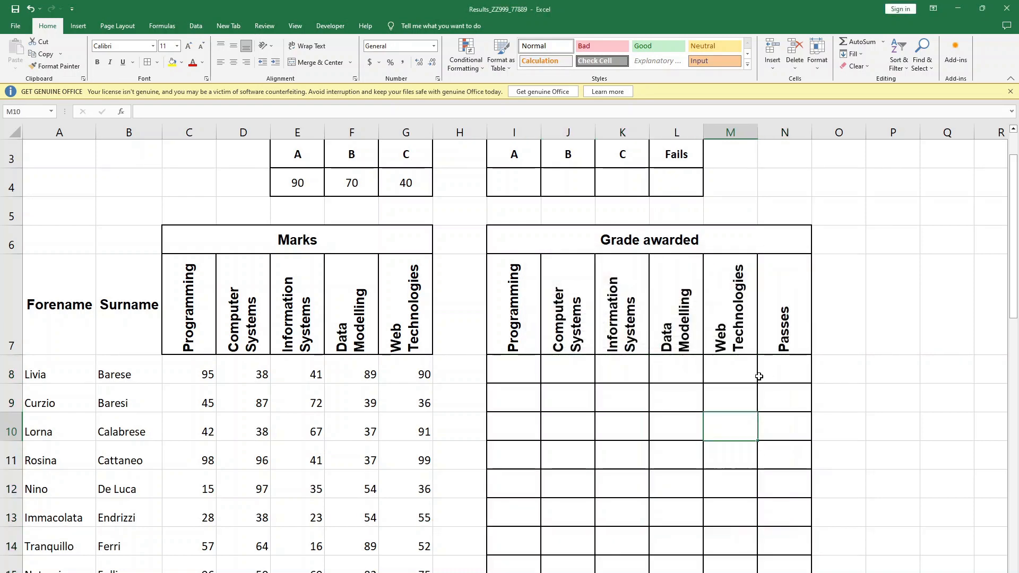
# - Read the grade-awarding rules in the question paper and check them against the Grade Thresholds in E3:G4
pyautogui.scroll(1, 777, 391)
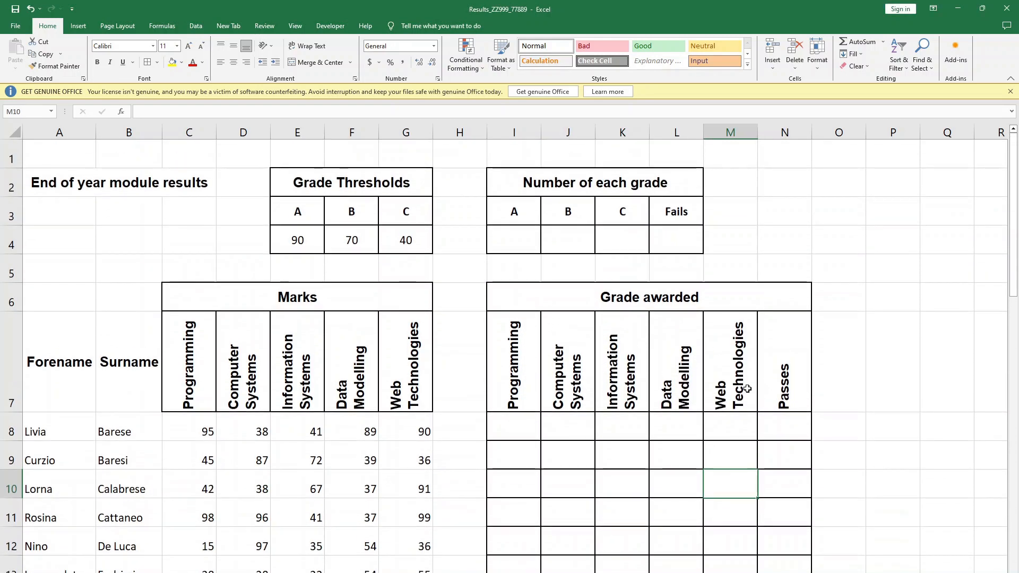
pyautogui.hotkey('alt', 'Tab')
pyautogui.scroll(-3, 596, 380)
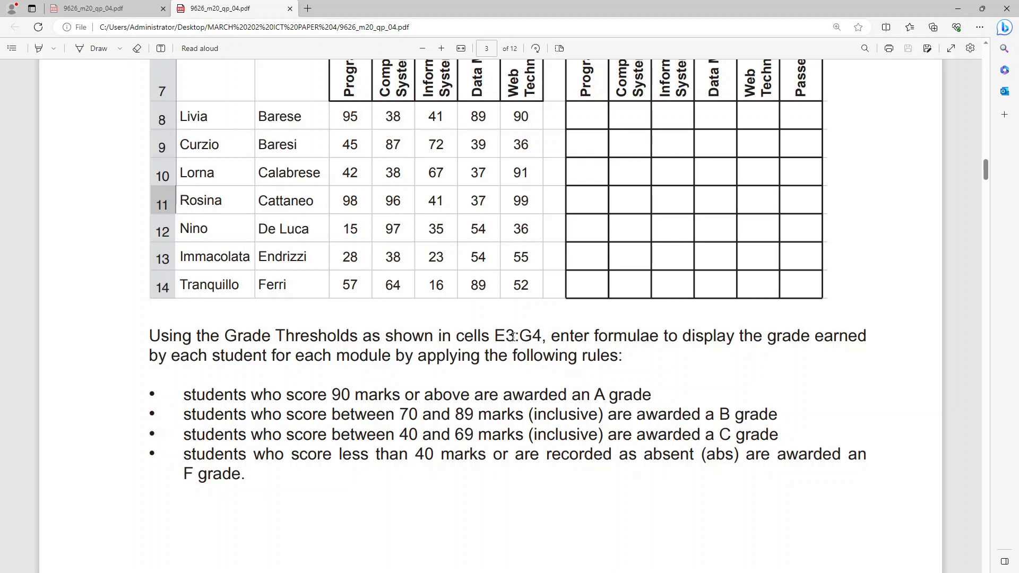
pyautogui.scroll(6, 527, 338)
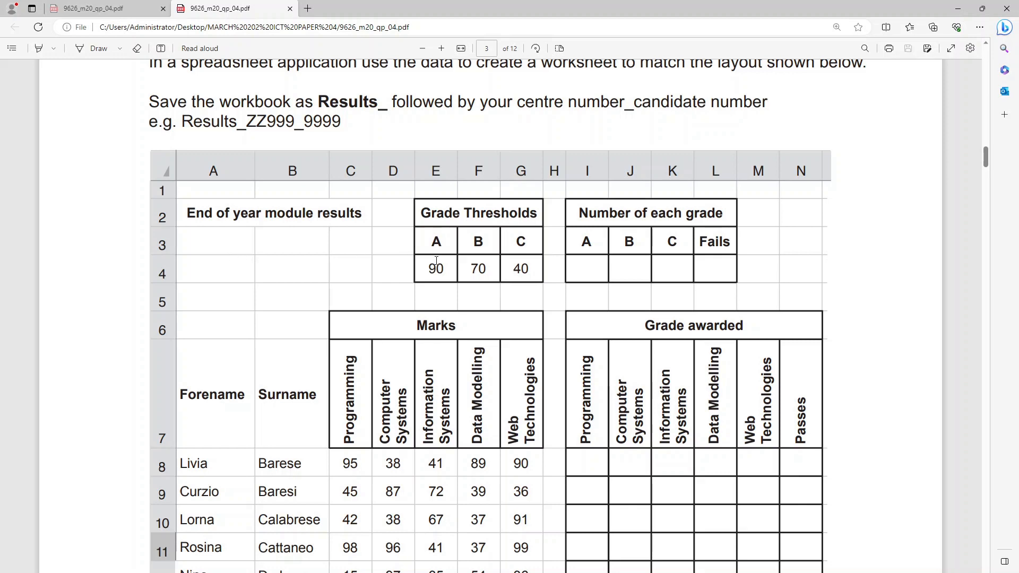
pyautogui.scroll(-6, 512, 319)
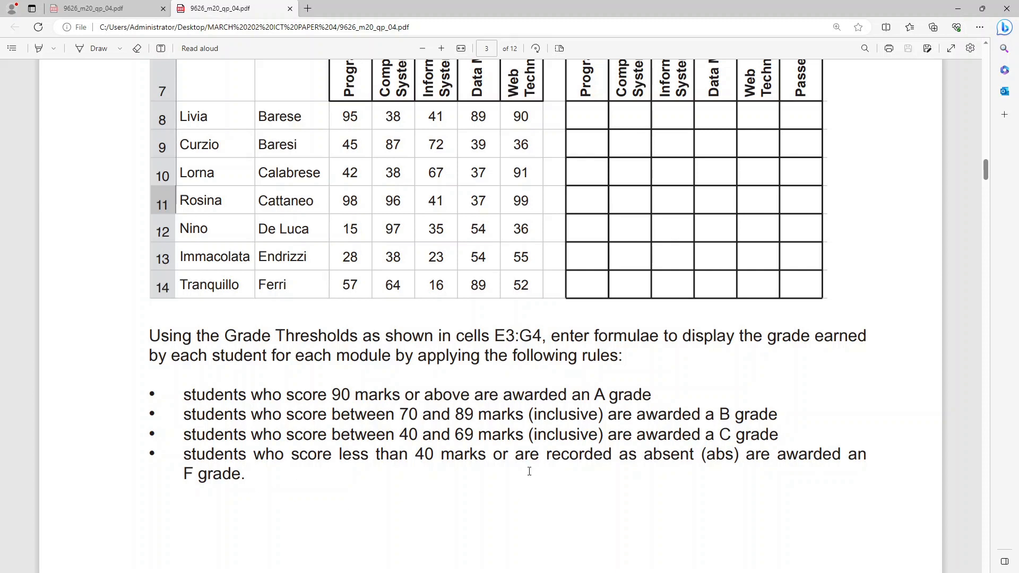
pyautogui.hotkey('alt', 'Tab')
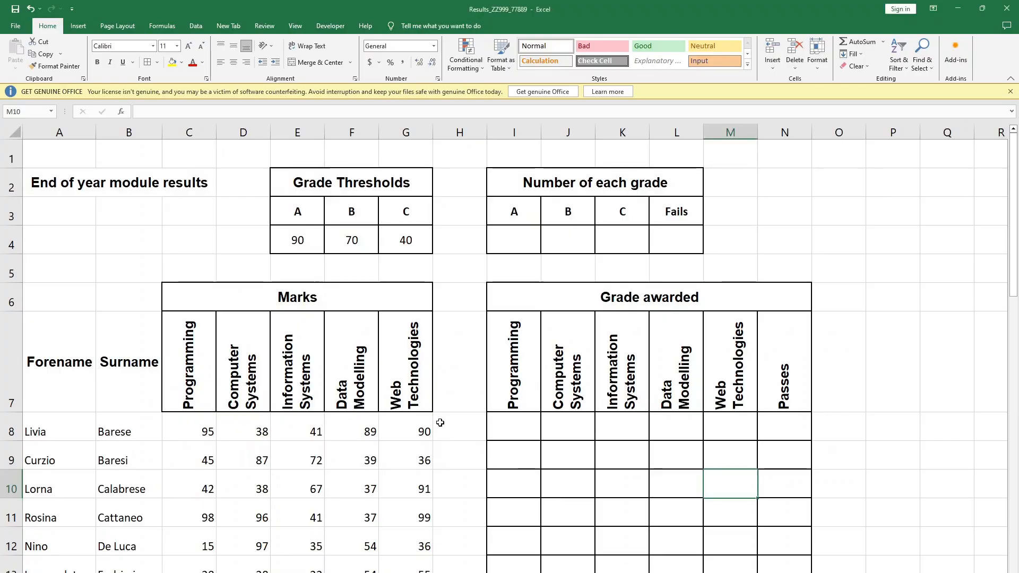
# - Start an IFS formula in I8 that returns "A" when C8>=$E$4, with the threshold as an absolute reference
pyautogui.click(607, 451)
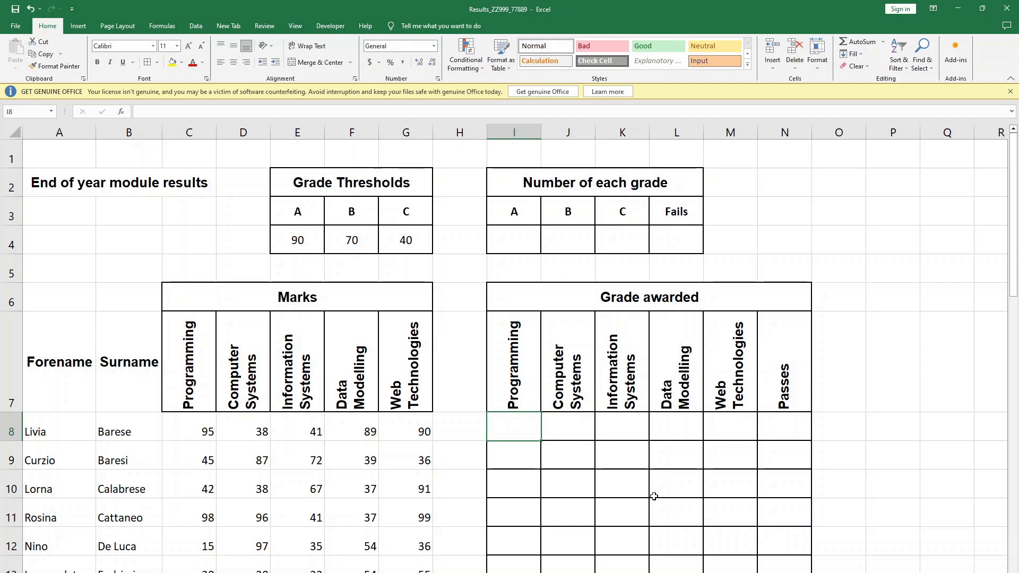
pyautogui.write('=')
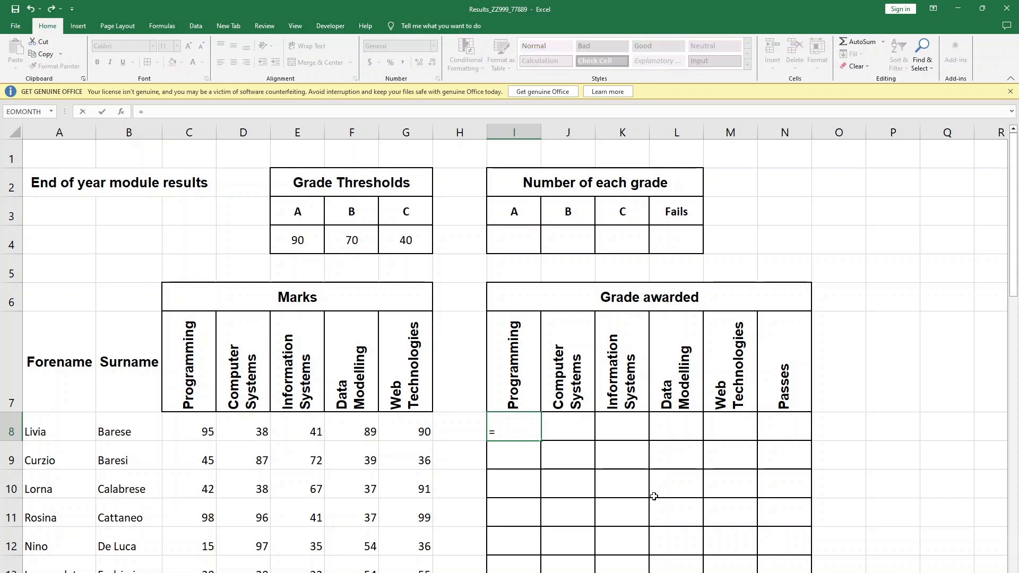
pyautogui.write('ifs(')
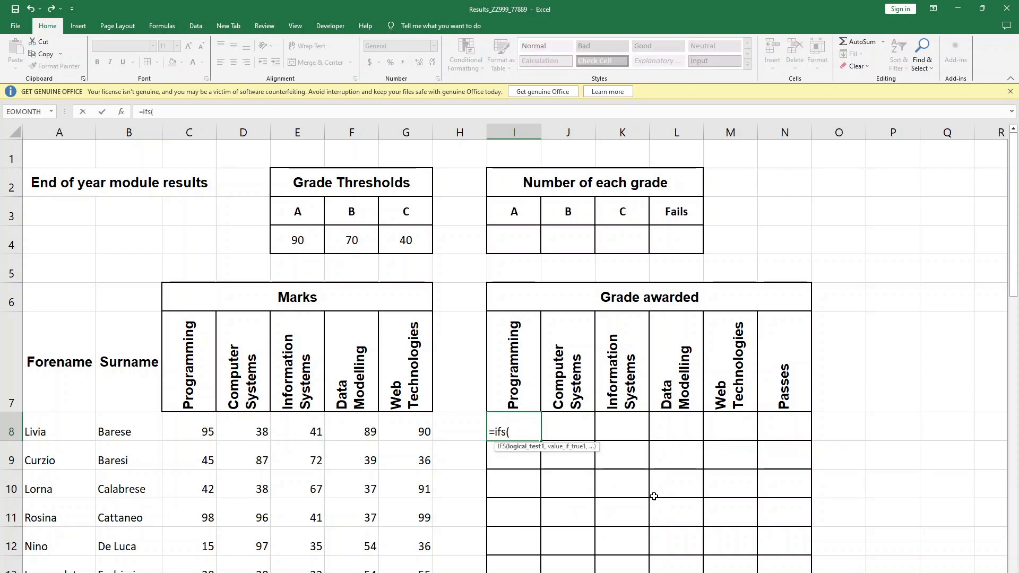
pyautogui.click(198, 433)
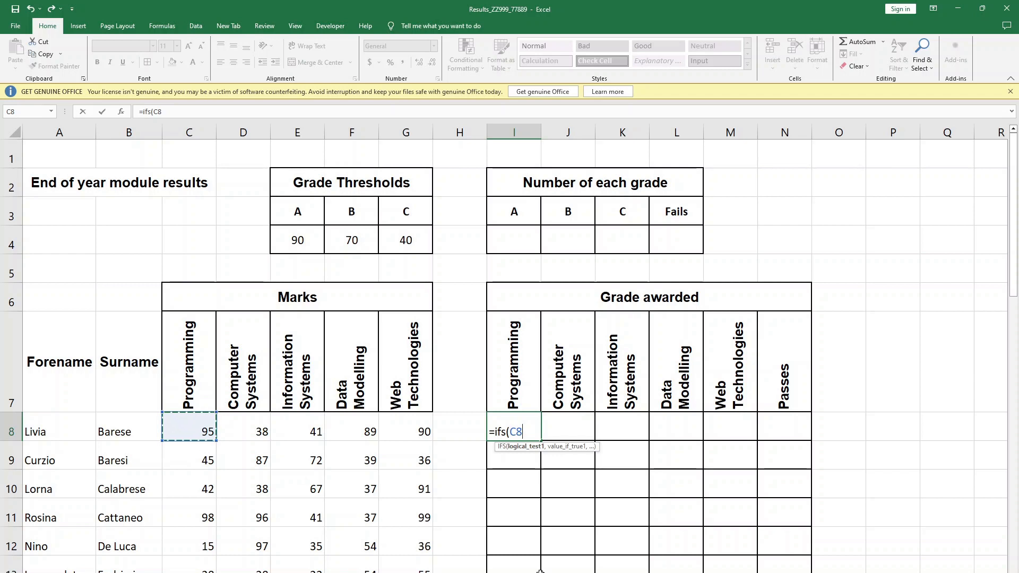
pyautogui.write('>=')
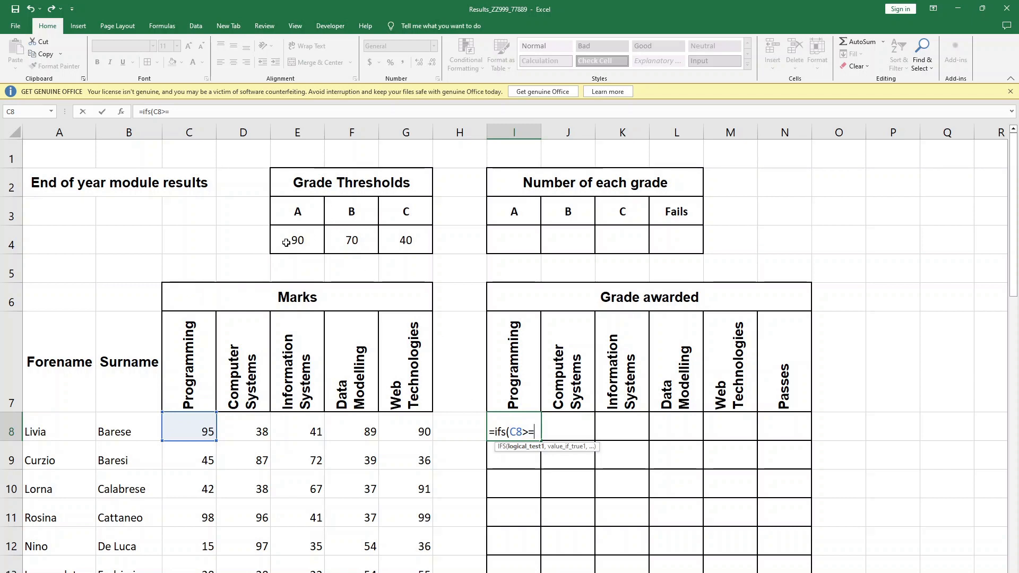
pyautogui.click(287, 242)
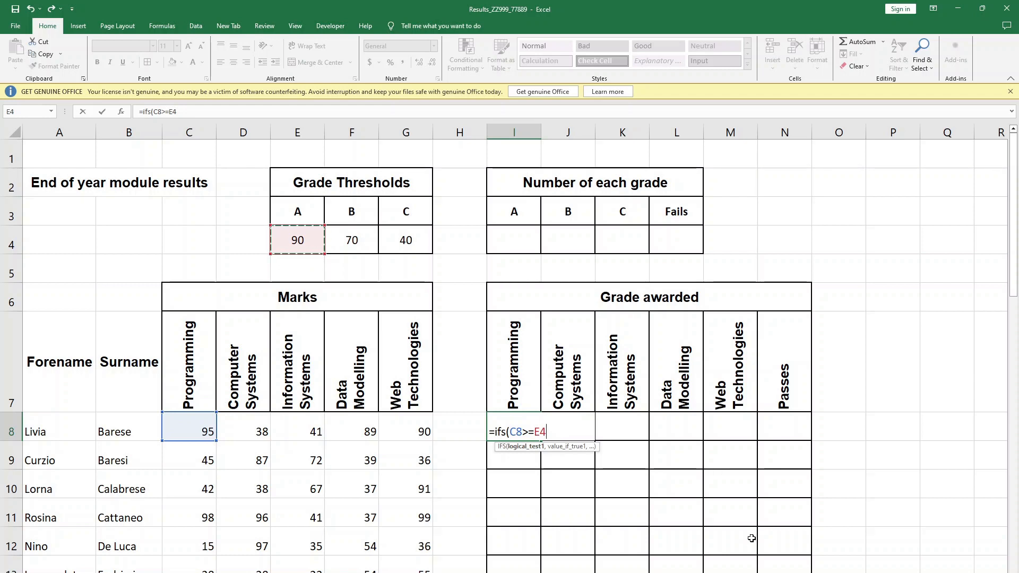
pyautogui.press('F4')
pyautogui.write(',')
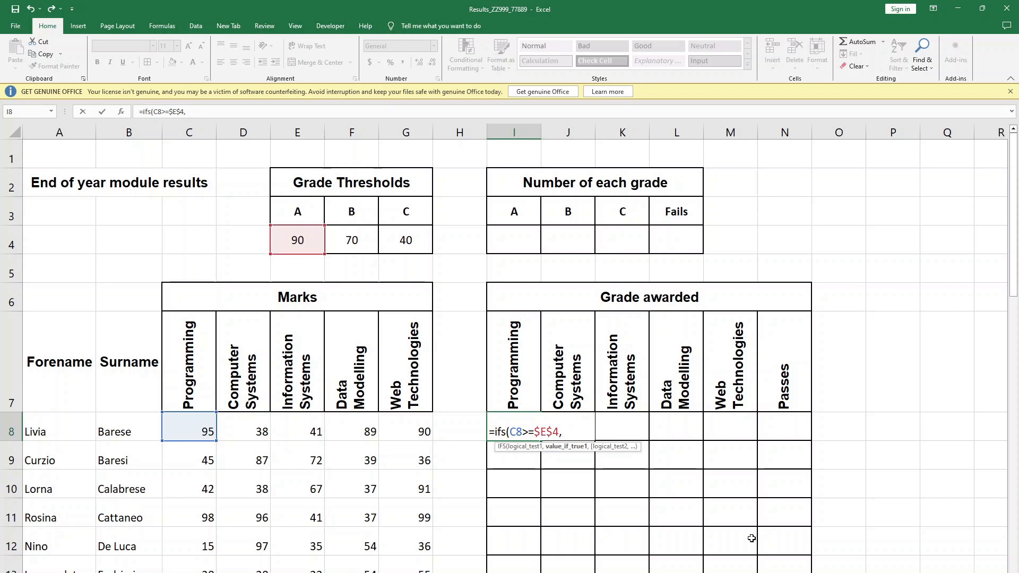
pyautogui.write('"A",')
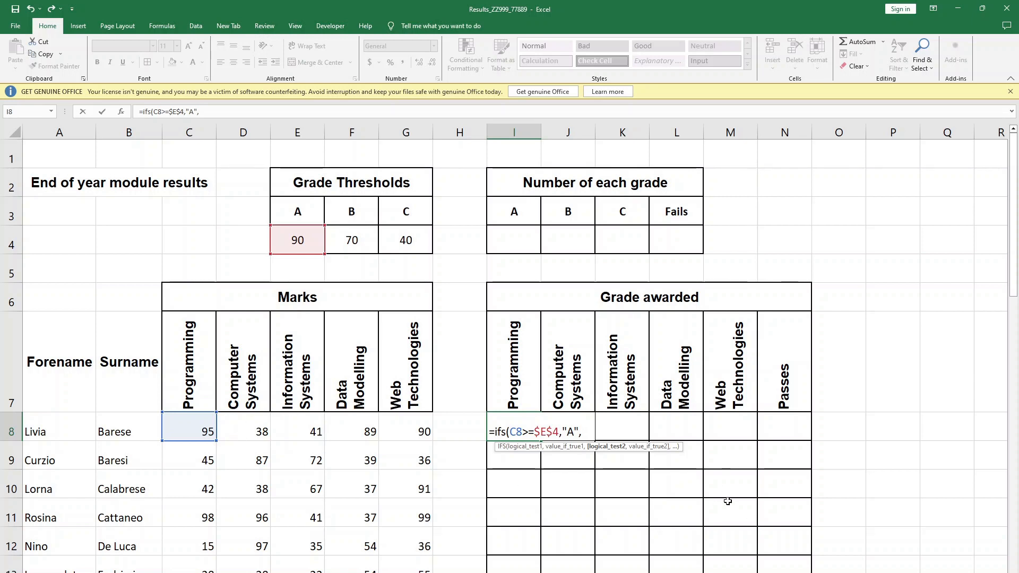
# - Extend the IFS formula in I8 with the condition C8>=$F$4 returning "B"
pyautogui.write('C8')
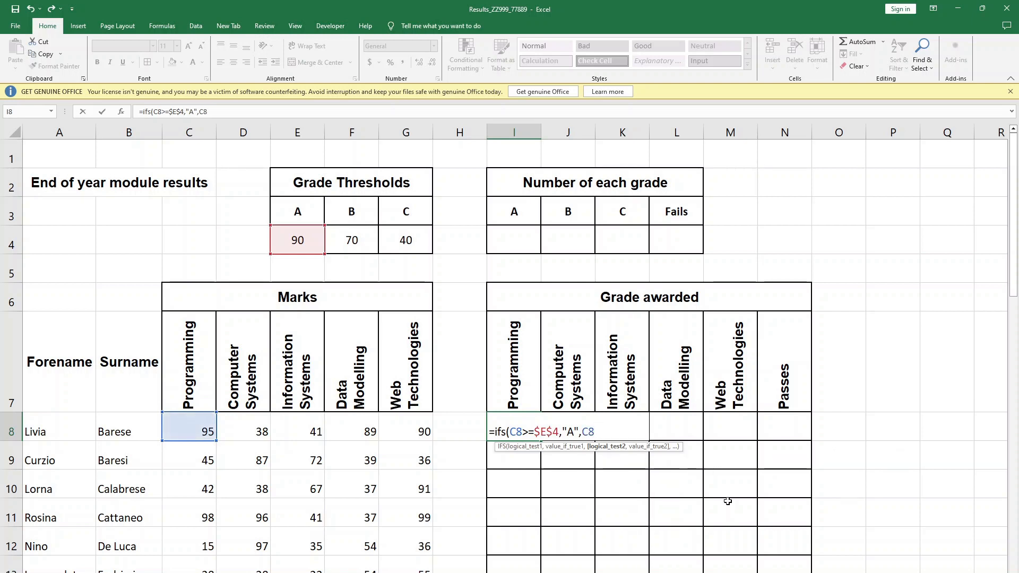
pyautogui.write('>=')
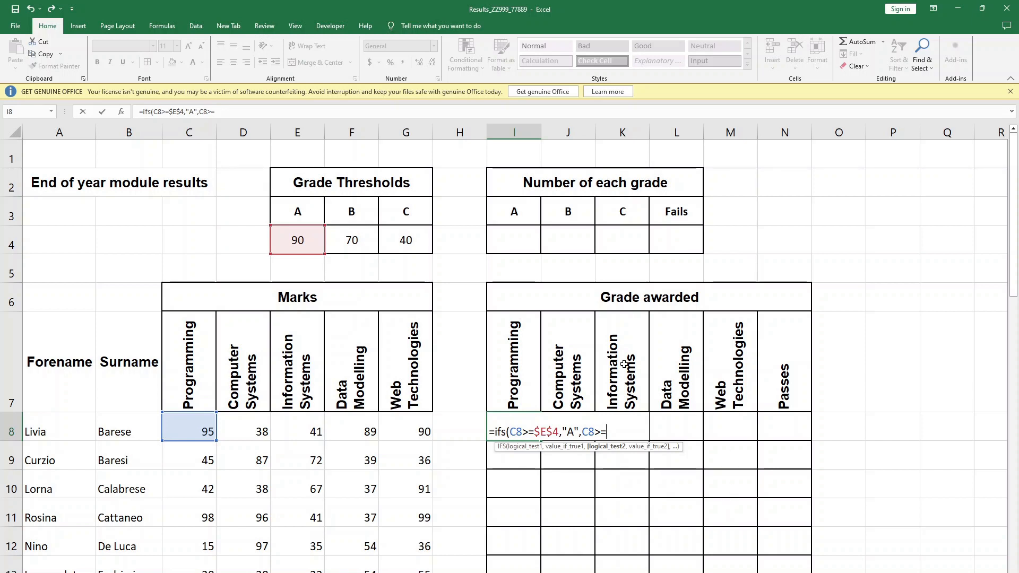
pyautogui.click(353, 243)
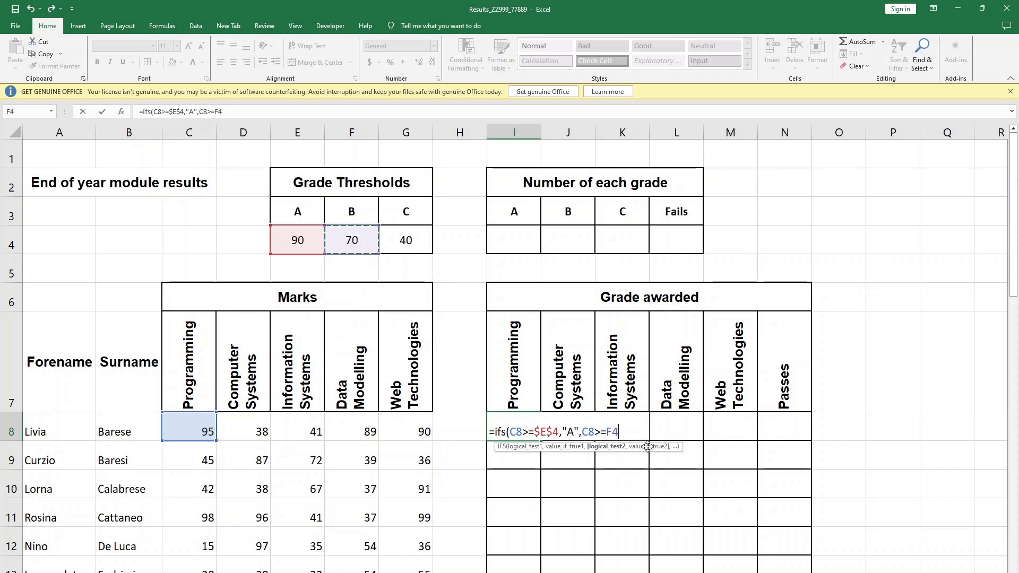
pyautogui.press('F4')
pyautogui.write(',')
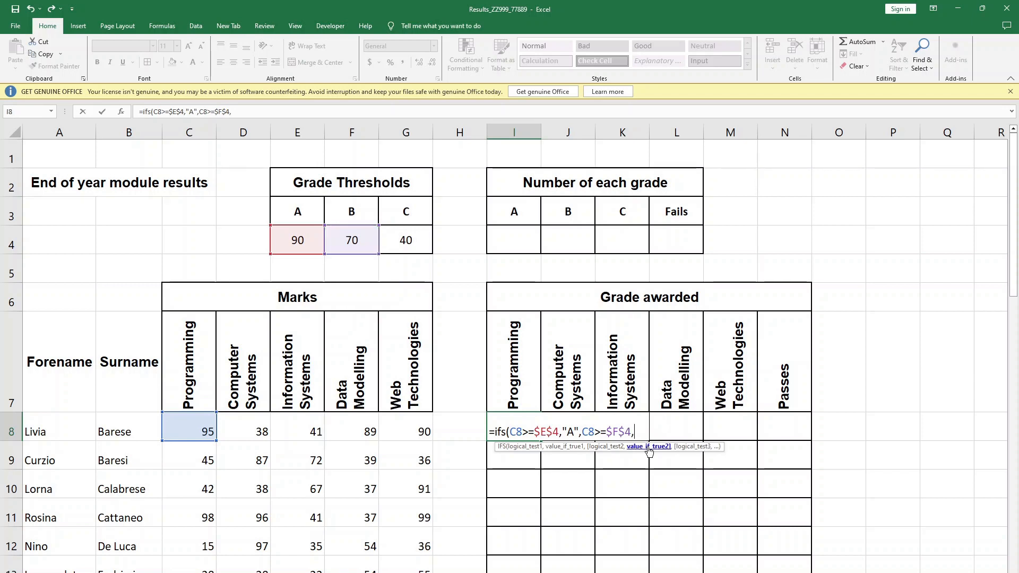
pyautogui.write('"b"')
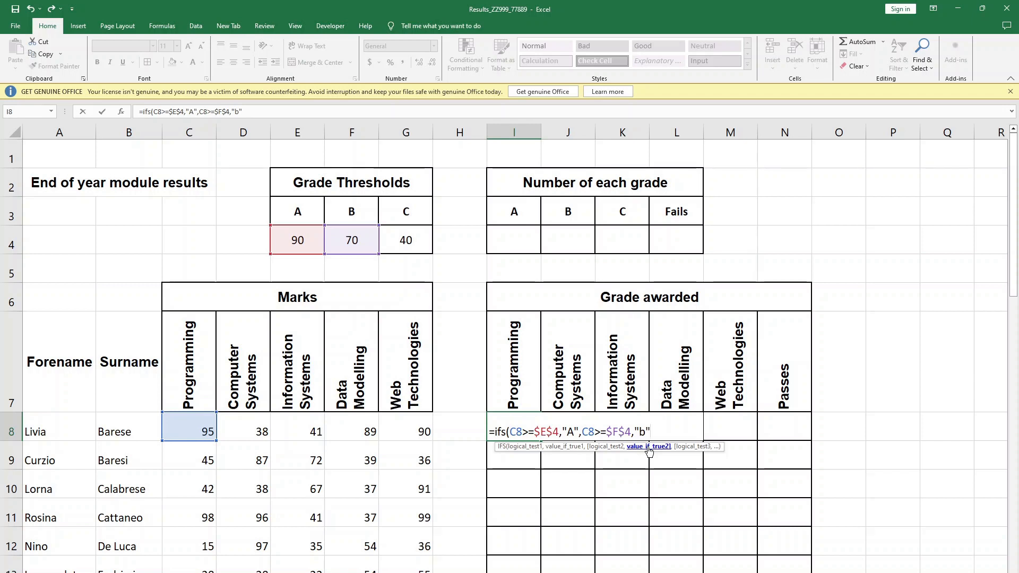
pyautogui.press('BackSpace')
pyautogui.press('BackSpace')
pyautogui.write('B",')
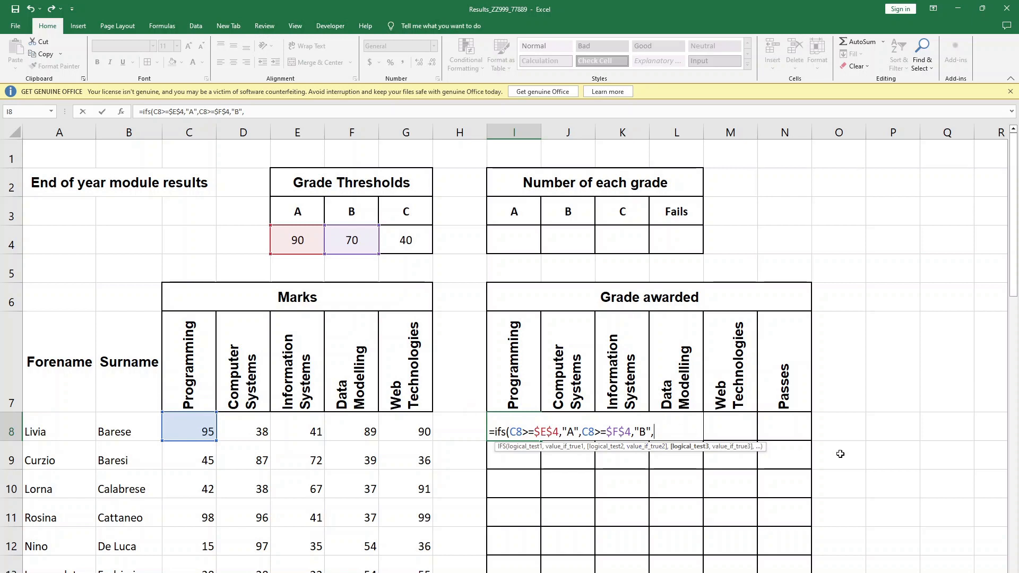
pyautogui.write('c8')
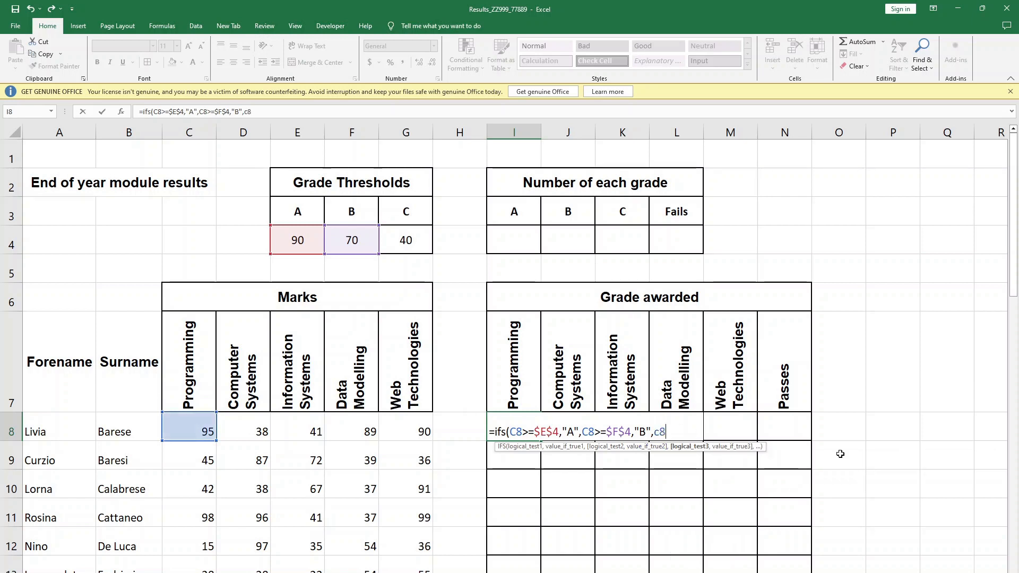
# - Add the third logical test C8>=$G$4 to the IFS formula in I8, with the C threshold as an absolute reference
pyautogui.press('BackSpace')
pyautogui.press('BackSpace')
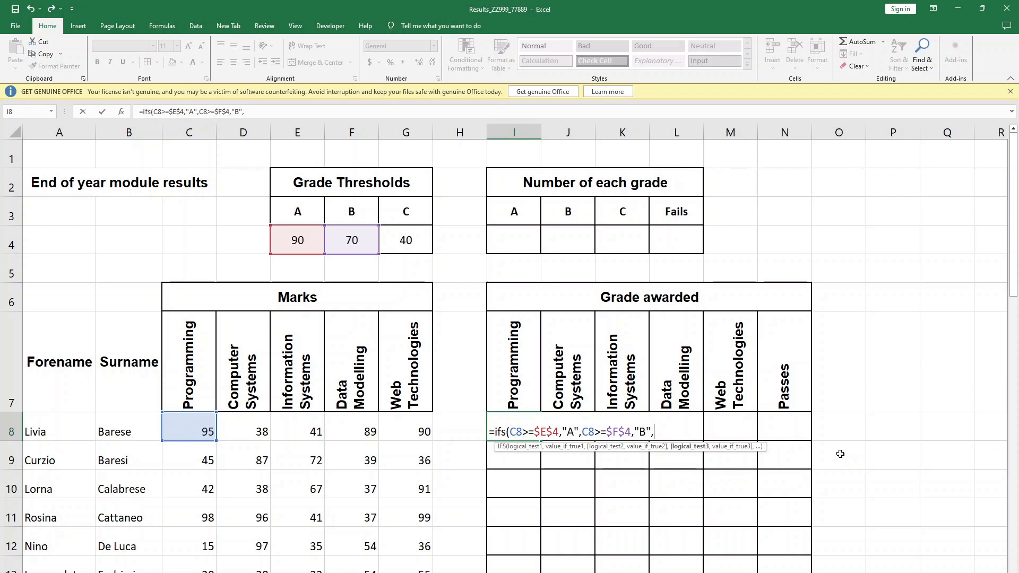
pyautogui.write('C8')
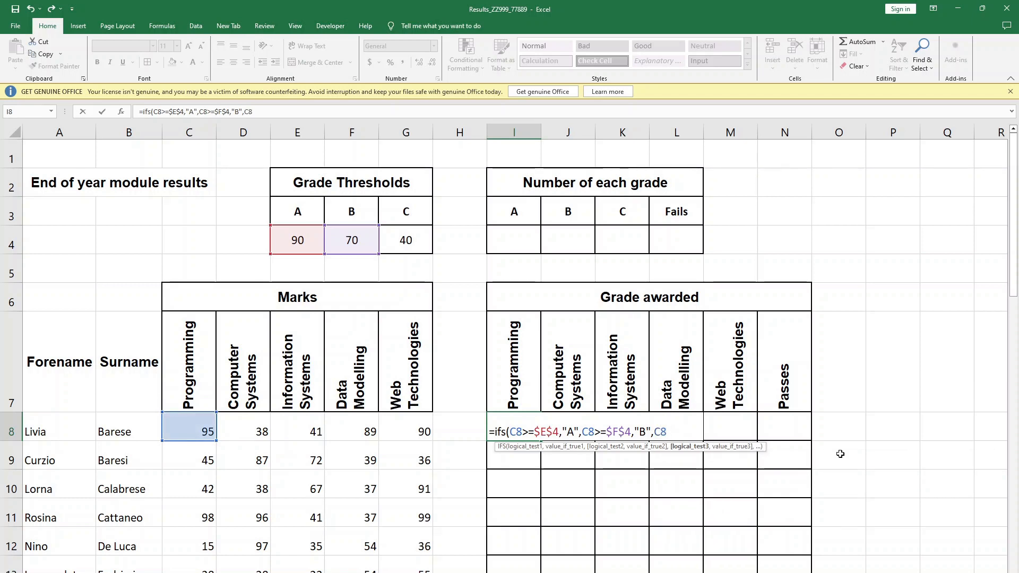
pyautogui.write('>=')
pyautogui.click(406, 239)
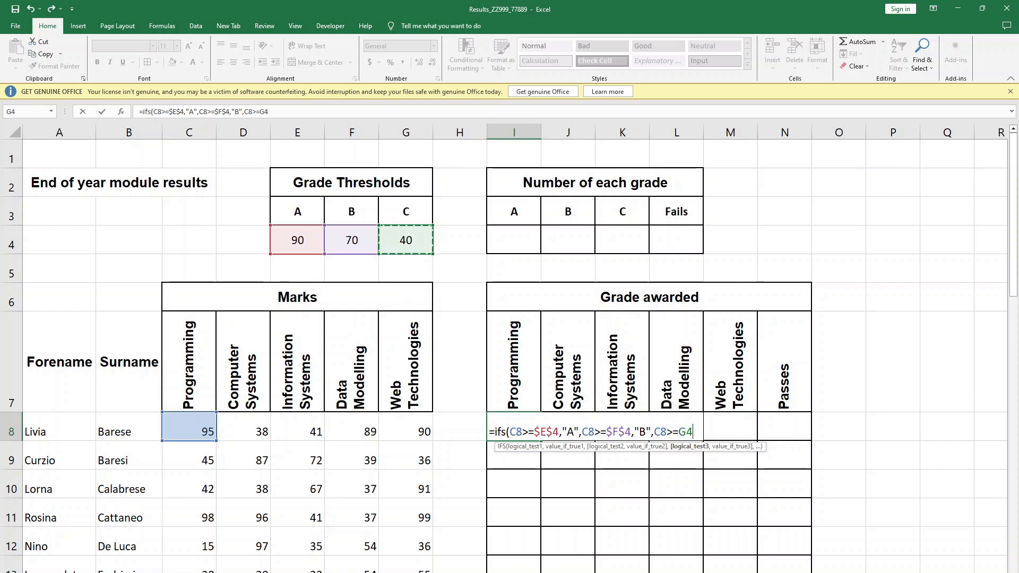
pyautogui.press('F4')
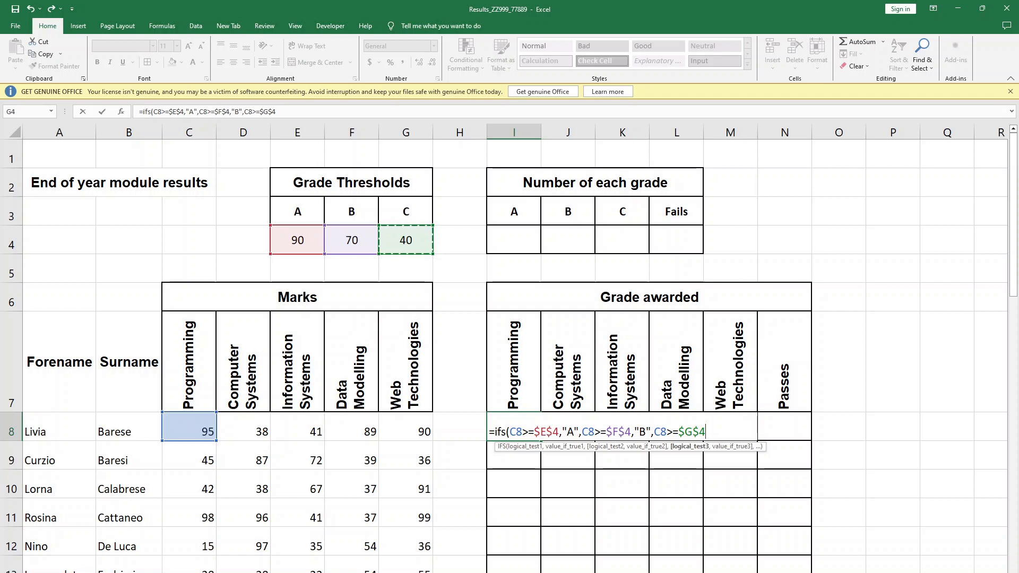
# - Make the third test of the IFS formula in I8 return "C"
pyautogui.write(',')
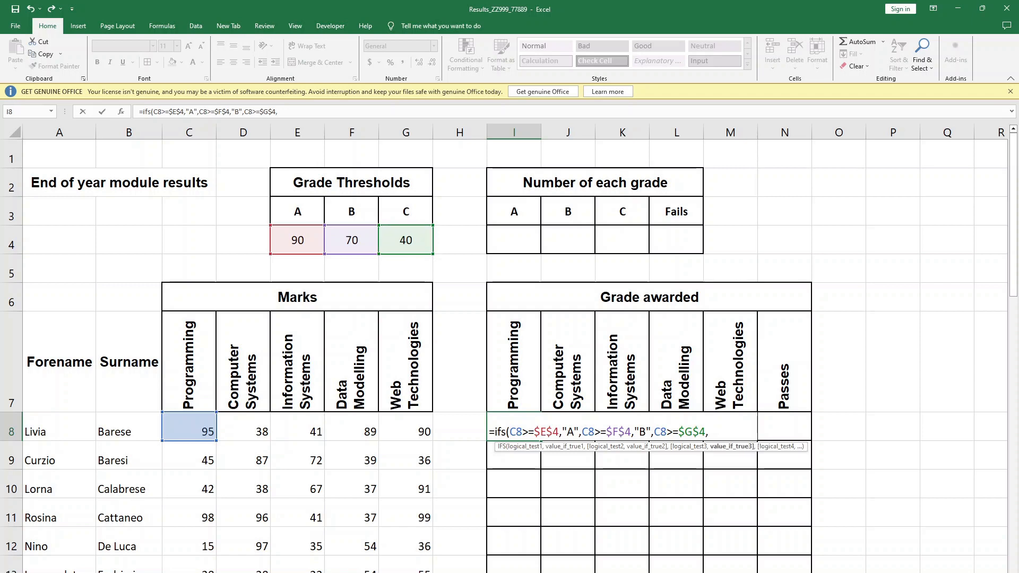
pyautogui.write("'C'")
pyautogui.press('BackSpace')
pyautogui.press('BackSpace')
pyautogui.press('BackSpace')
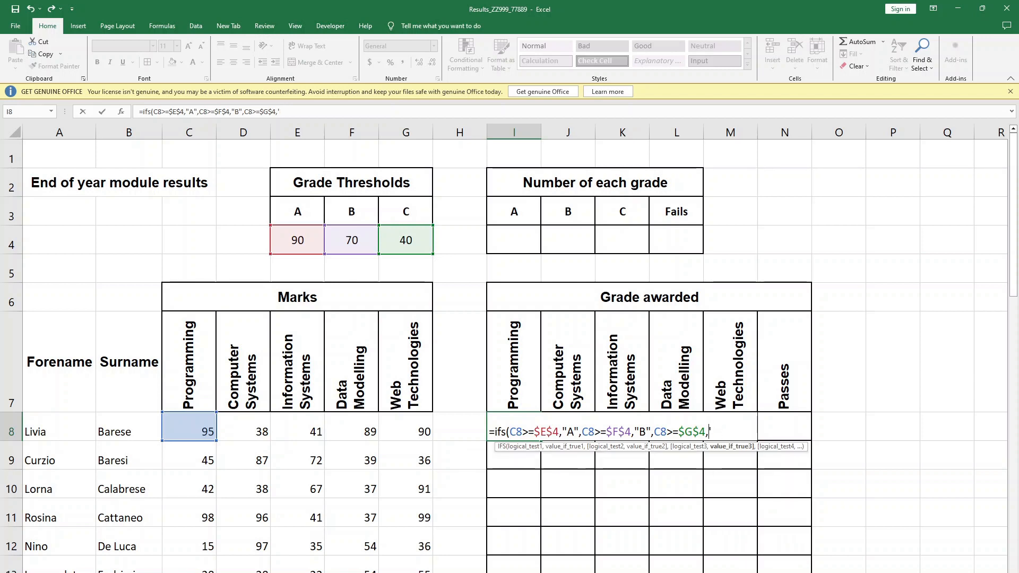
pyautogui.write('"C"')
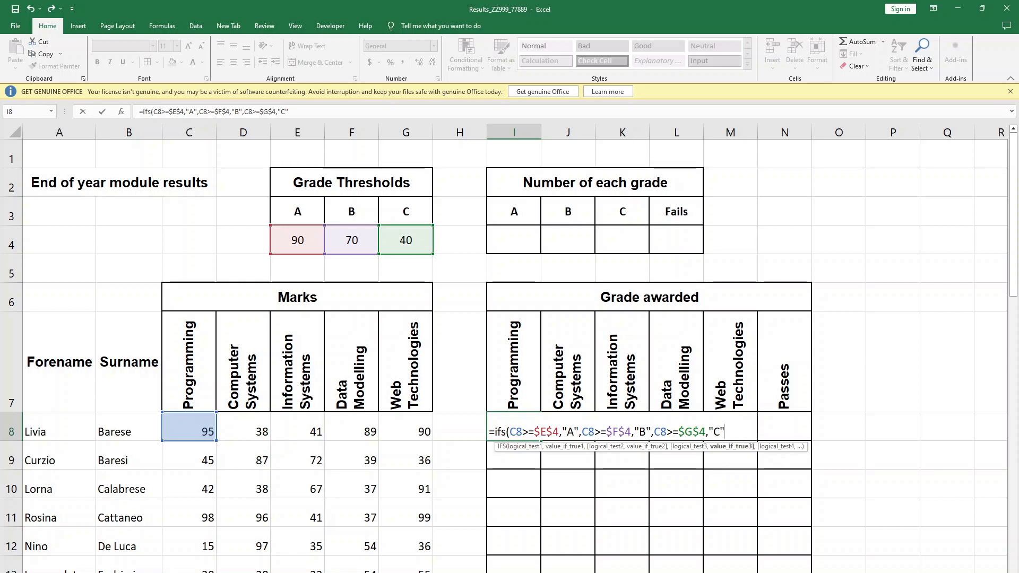
pyautogui.write(',')
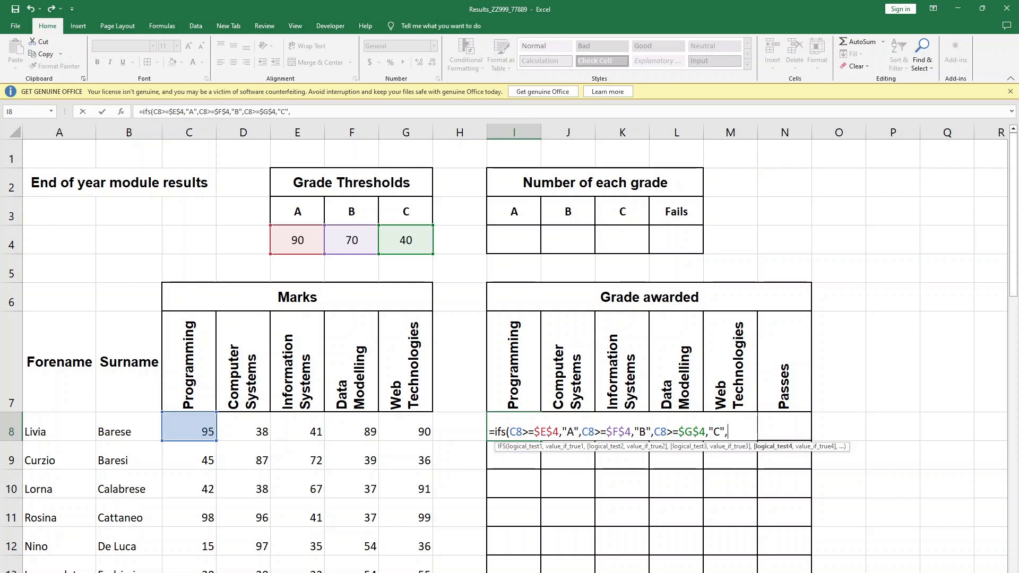
pyautogui.write('C')
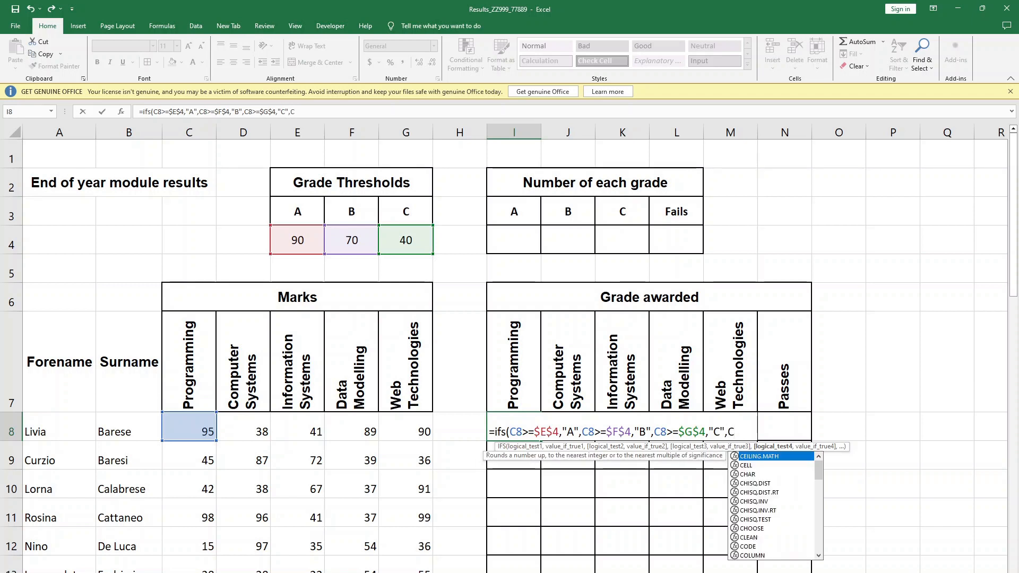
pyautogui.write('8')
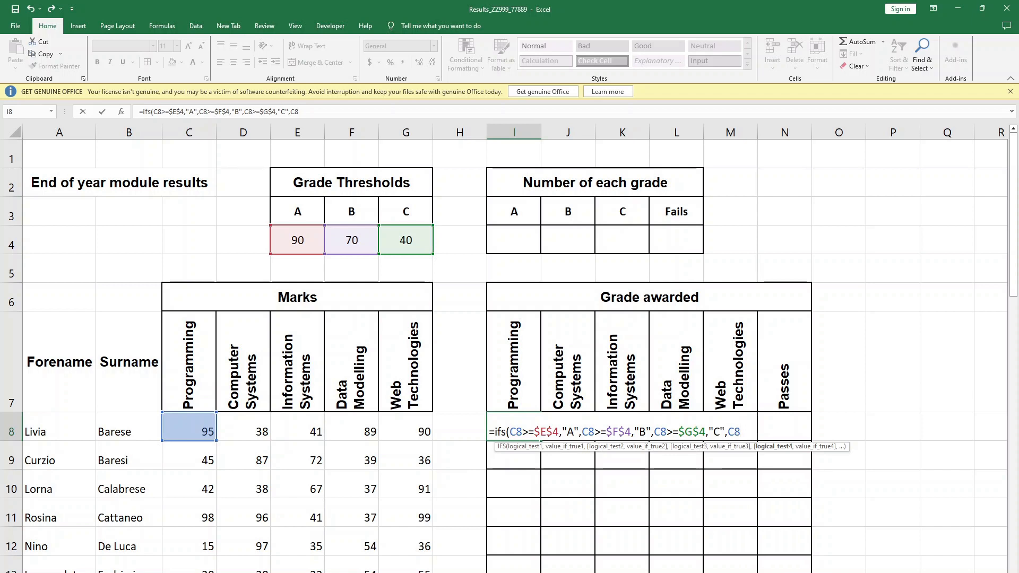
pyautogui.write('<40,')
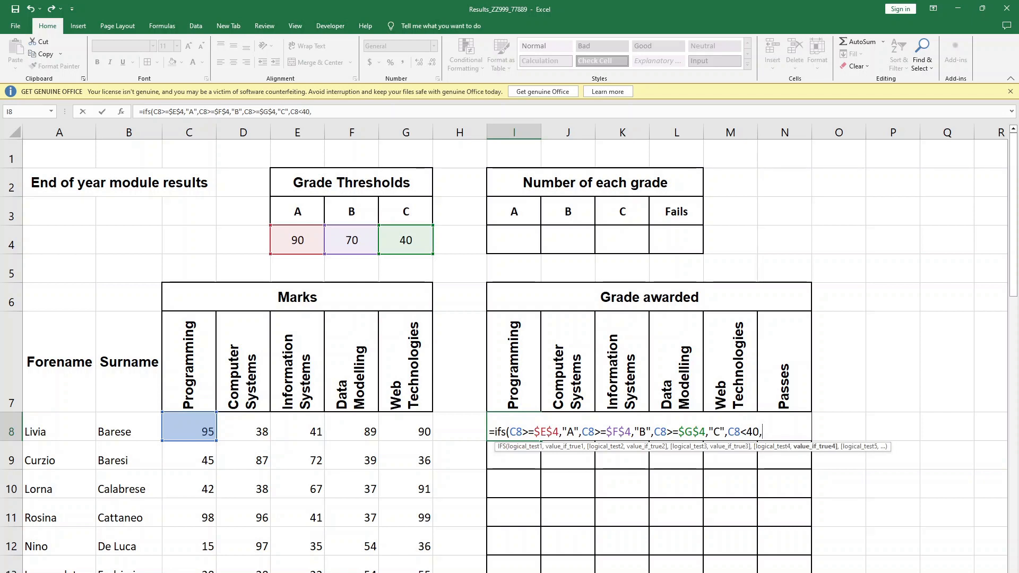
pyautogui.write('"F')
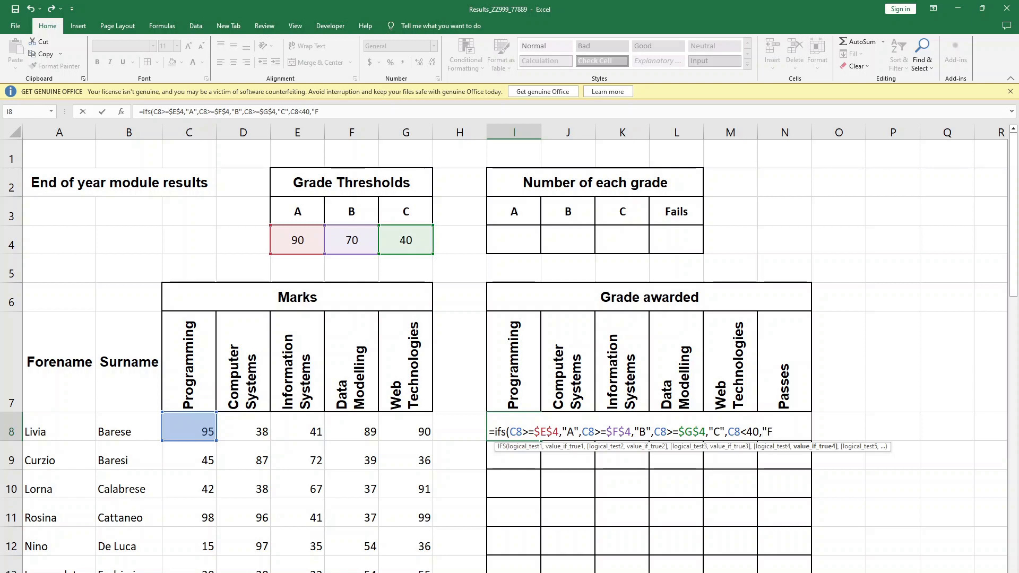
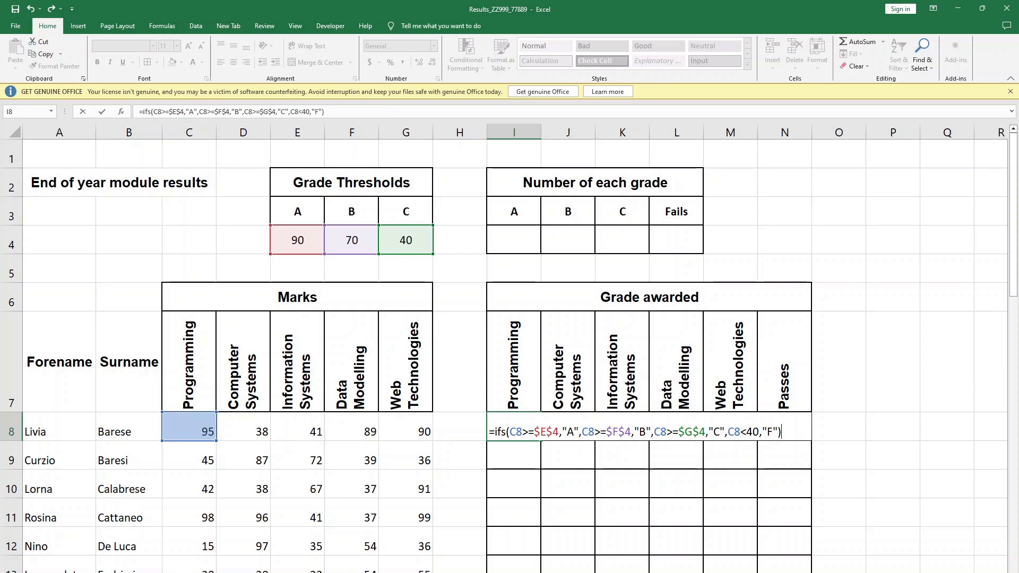
# - Enter the completed IFS formula in I8 and copy it across the row to M8
pyautogui.press('Return')
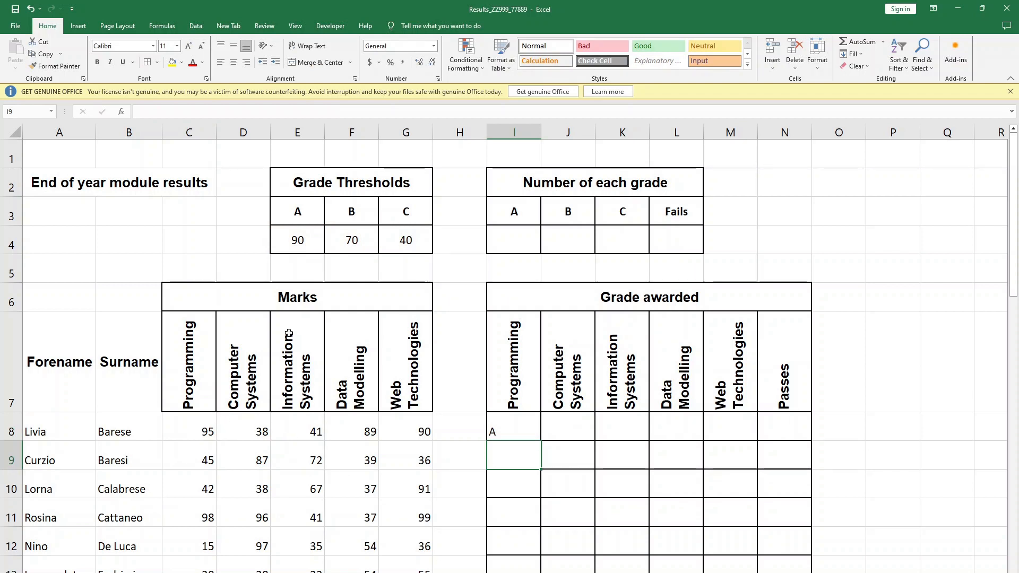
pyautogui.click(512, 434)
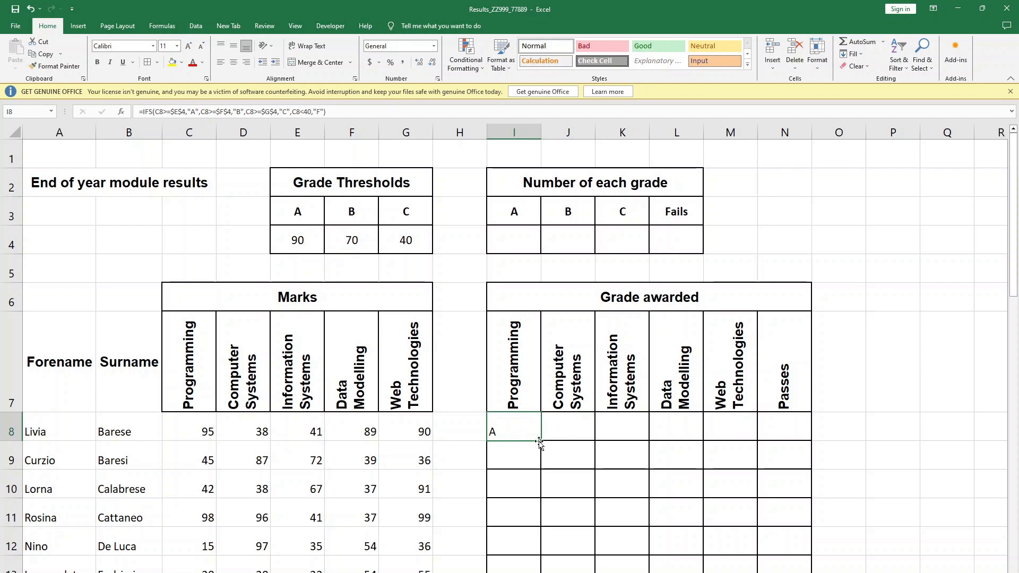
pyautogui.moveTo(541, 440); pyautogui.dragTo(743, 430)
pyautogui.click(658, 502)
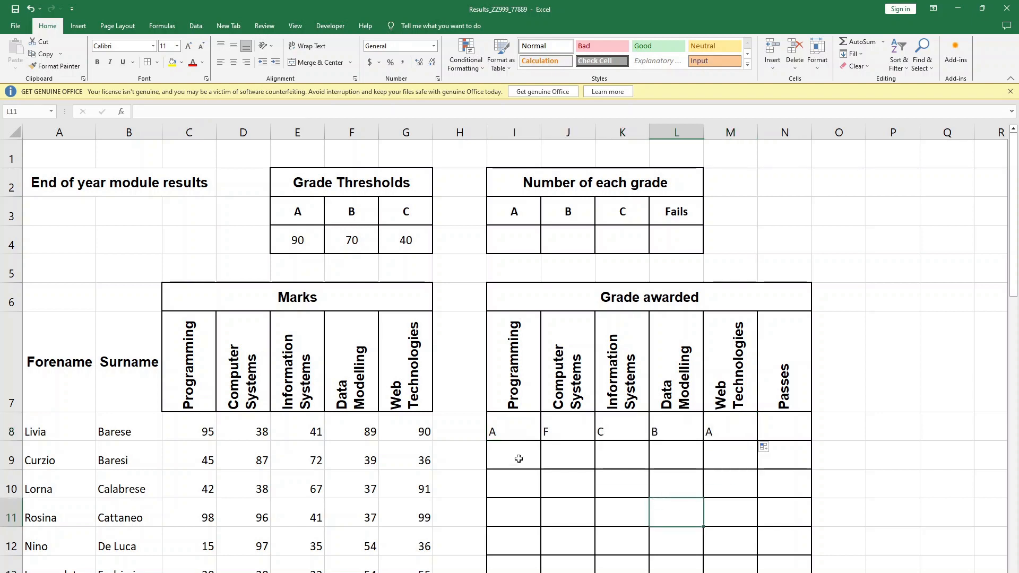
# - Check the copied IFS formulas in row 8 against the matching module marks
pyautogui.click(492, 432)
pyautogui.click(563, 423)
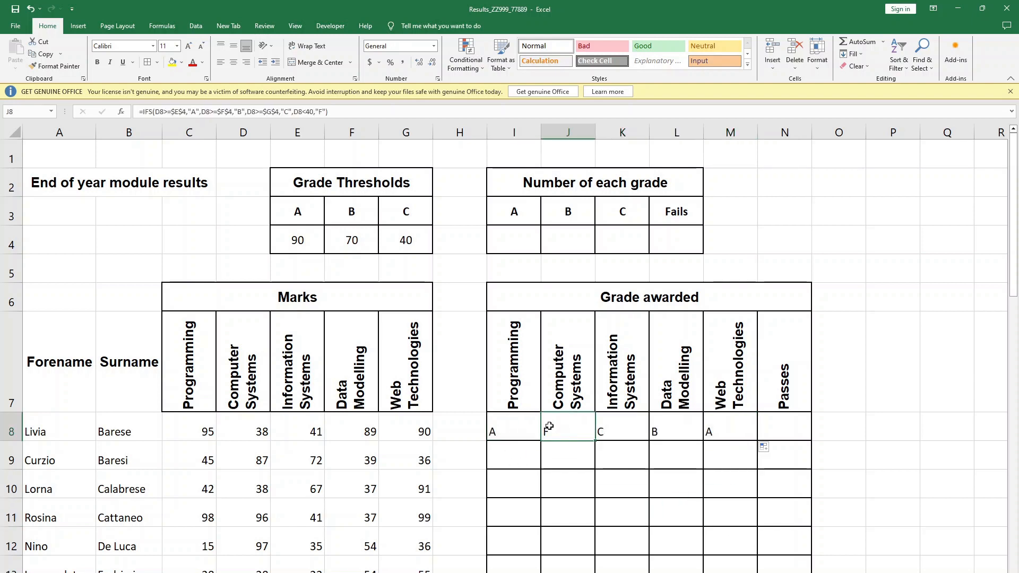
pyautogui.click(249, 431)
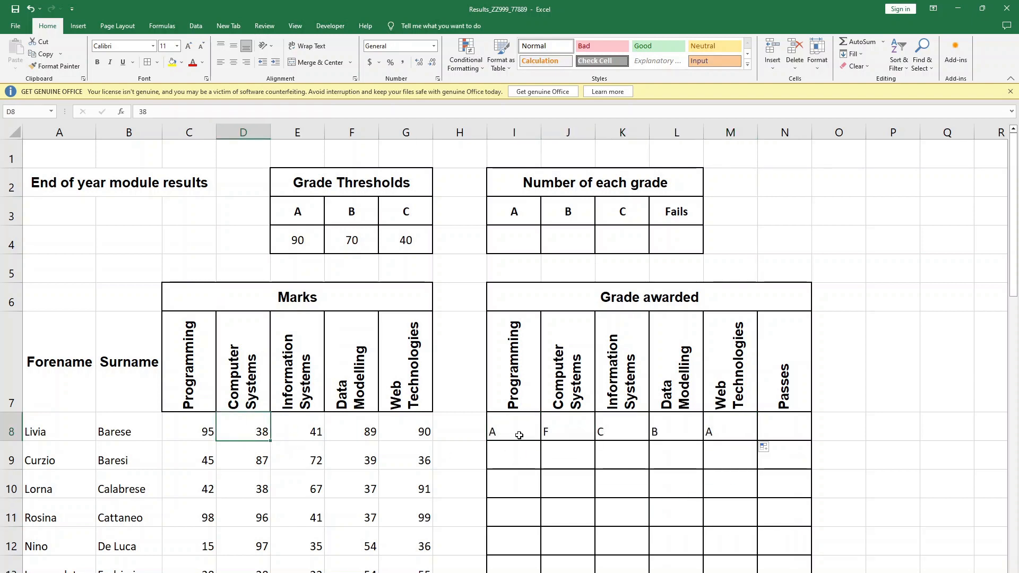
pyautogui.click(568, 431)
pyautogui.click(606, 427)
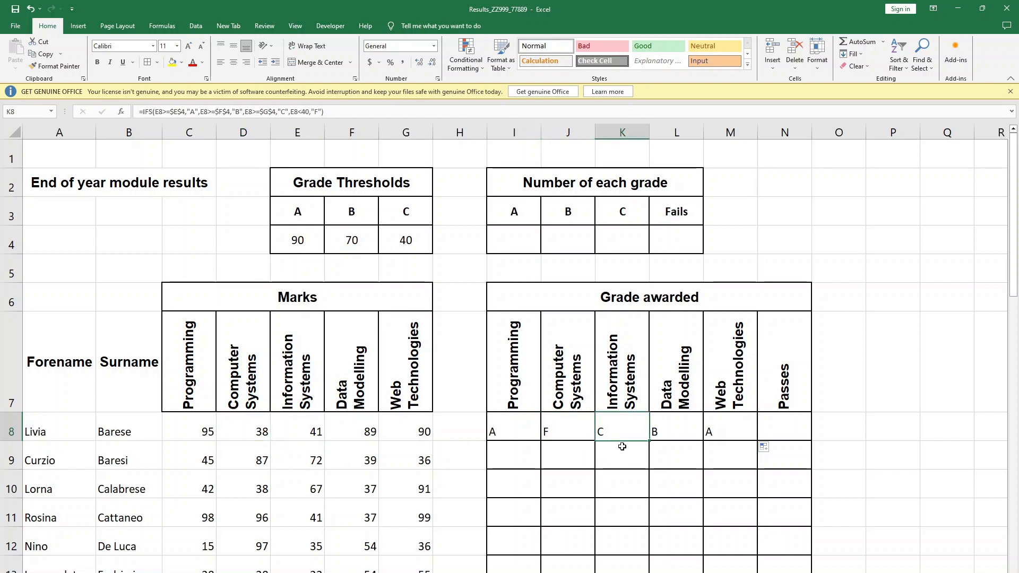
pyautogui.click(295, 433)
pyautogui.click(664, 425)
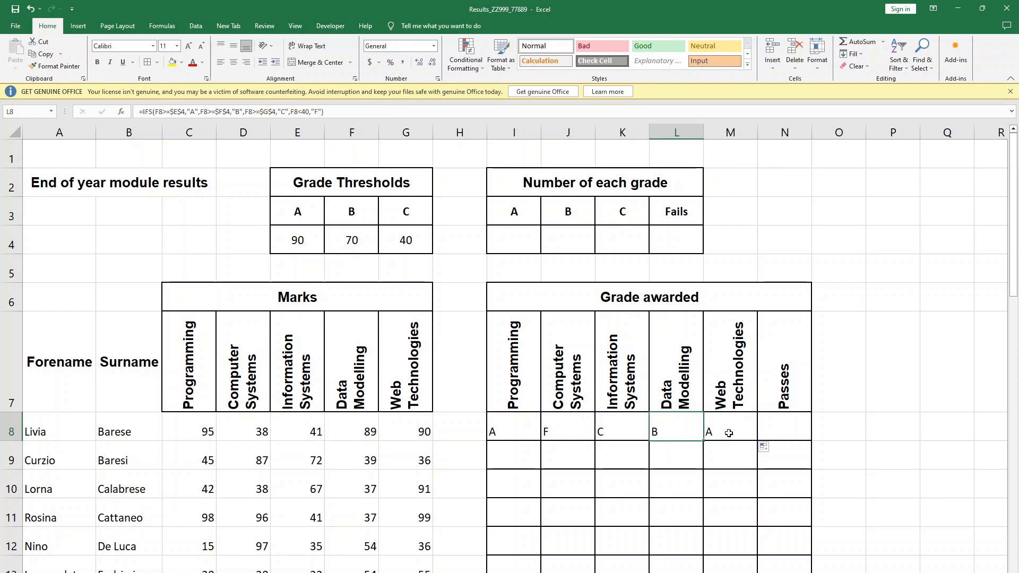
pyautogui.click(730, 434)
# - Copy the grade formulas in I8:M8 down to row 41
pyautogui.moveTo(497, 431); pyautogui.dragTo(727, 431)
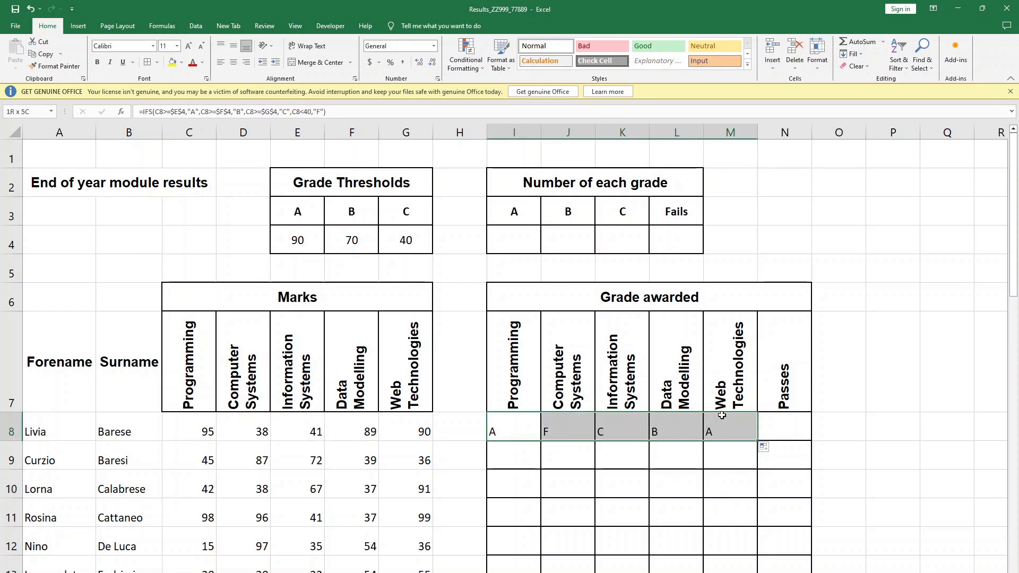
pyautogui.click(720, 469)
pyautogui.moveTo(519, 422); pyautogui.dragTo(739, 569)
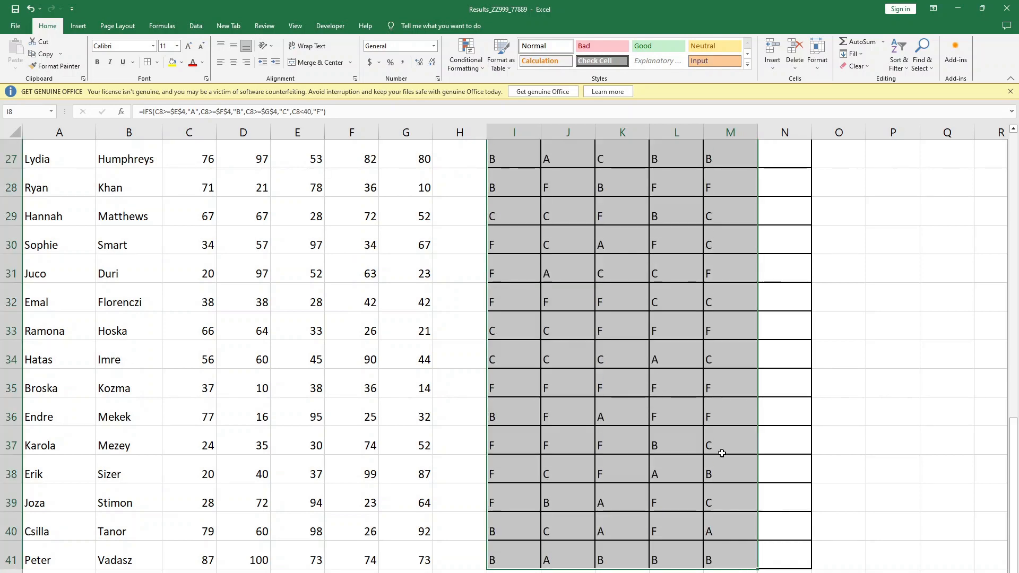
pyautogui.click(775, 352)
pyautogui.scroll(7, 773, 395)
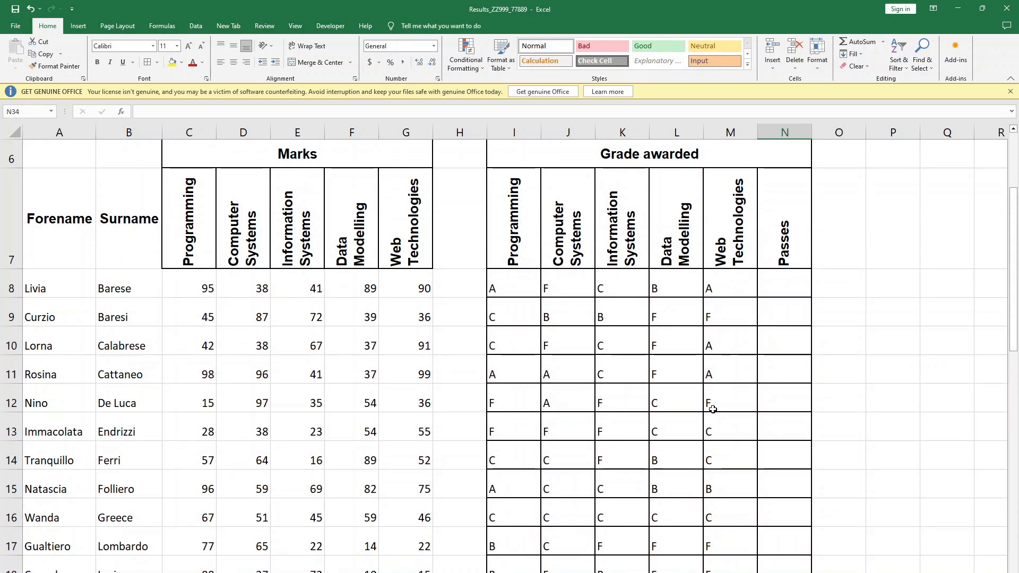
# - Consult the question paper PDF in the browser for the next task on colouring I8:M41, and return to Excel
pyautogui.hotkey('alt', 'Tab')
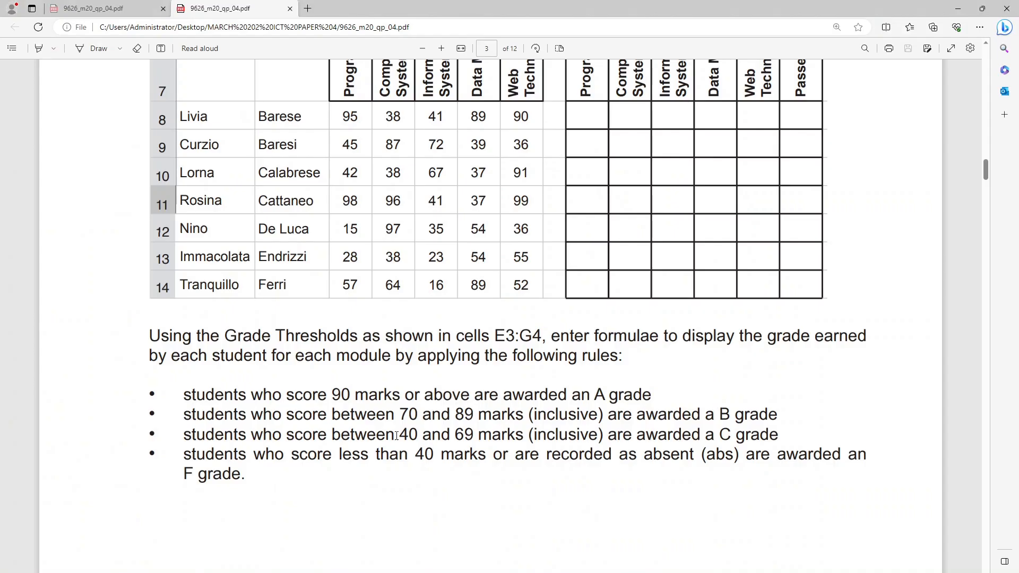
pyautogui.scroll(-15, 386, 444)
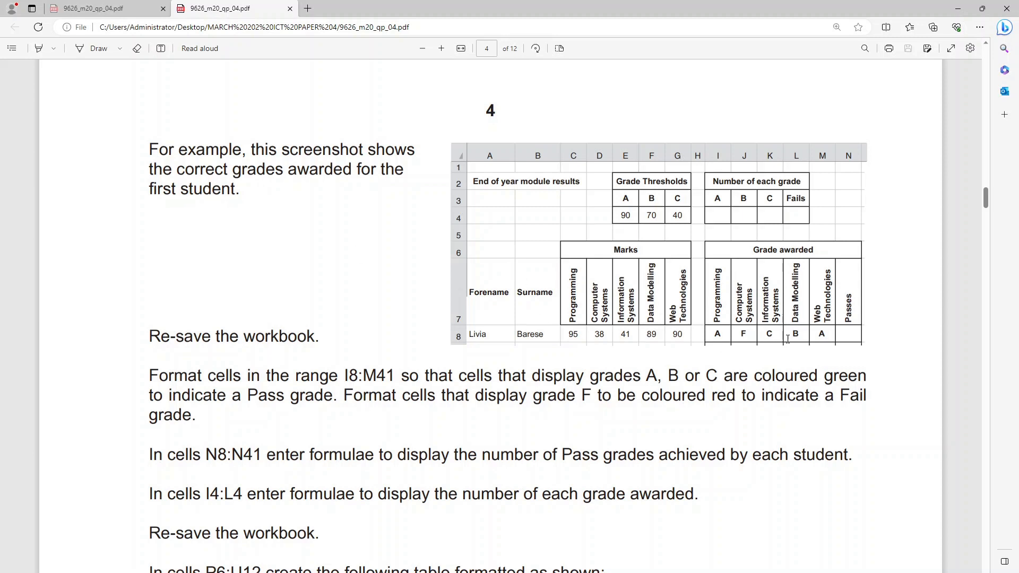
pyautogui.hotkey('alt', 'Tab')
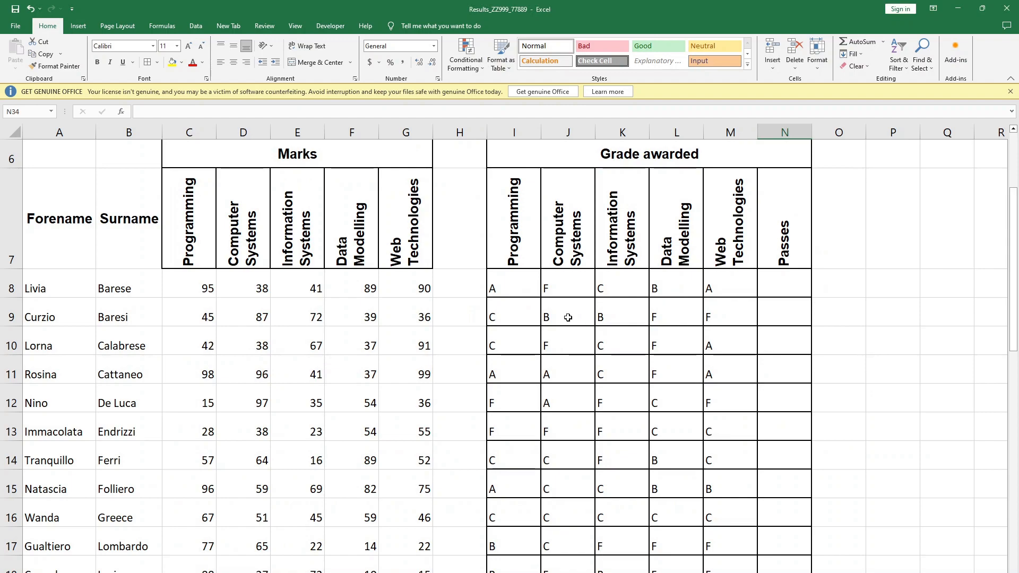
pyautogui.hotkey('alt', 'Tab')
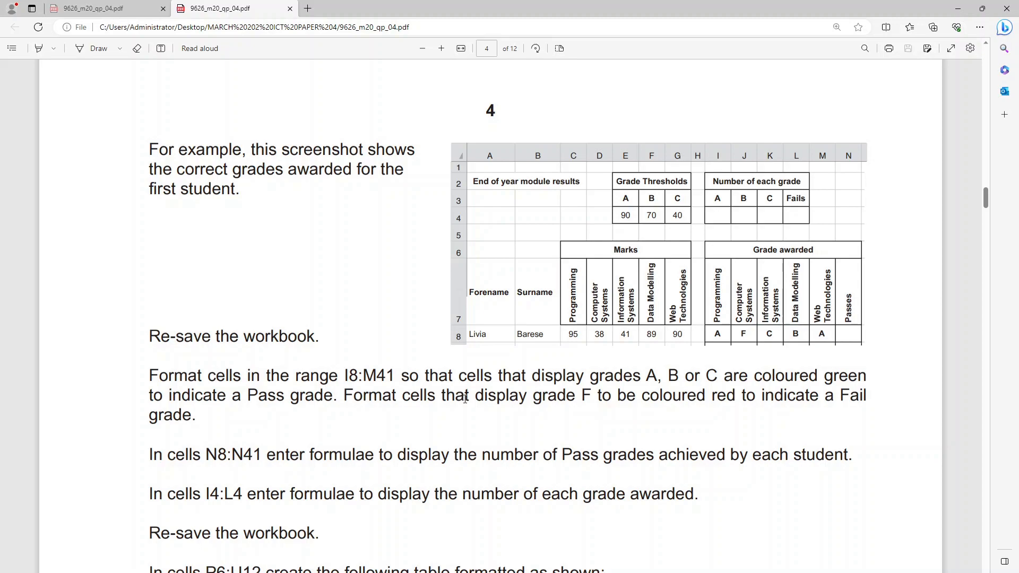
pyautogui.hotkey('alt', 'Tab')
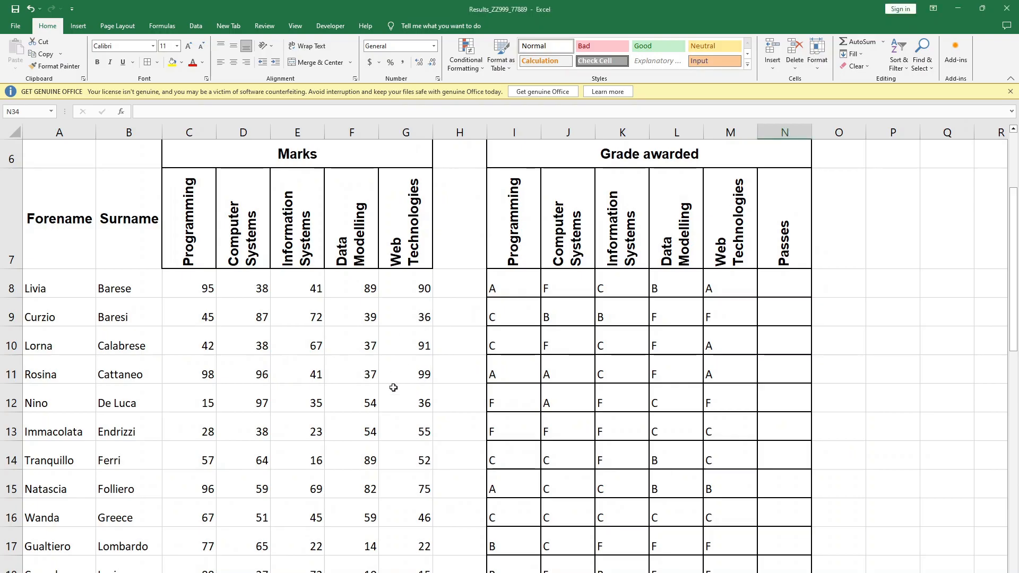
pyautogui.hotkey('alt', 'Tab')
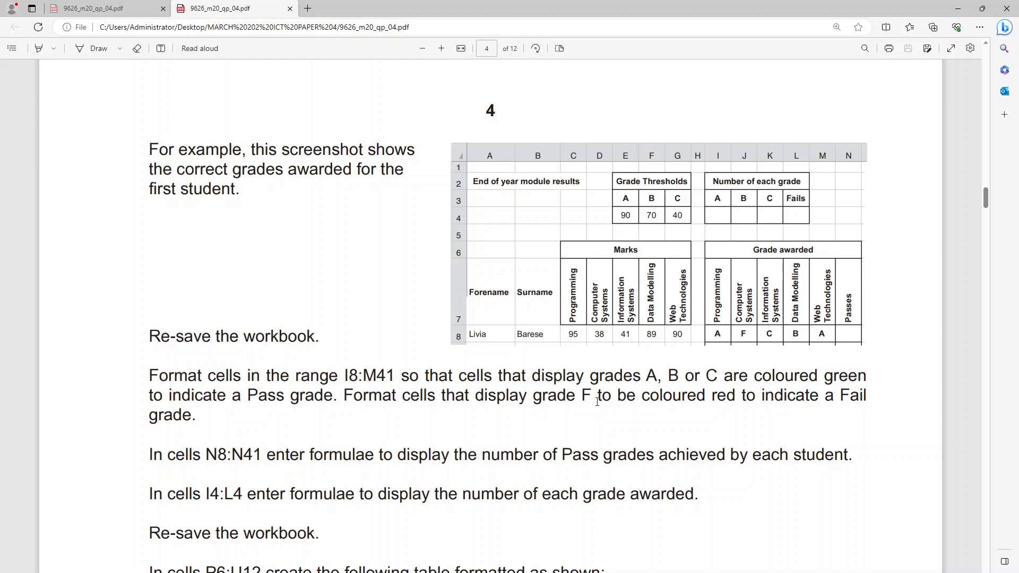
pyautogui.hotkey('alt', 'Tab')
# - Start a conditional formatting rule for I8:M41 that formats only cells with a value equal to F
pyautogui.click(600, 314)
pyautogui.moveTo(511, 288); pyautogui.dragTo(719, 523)
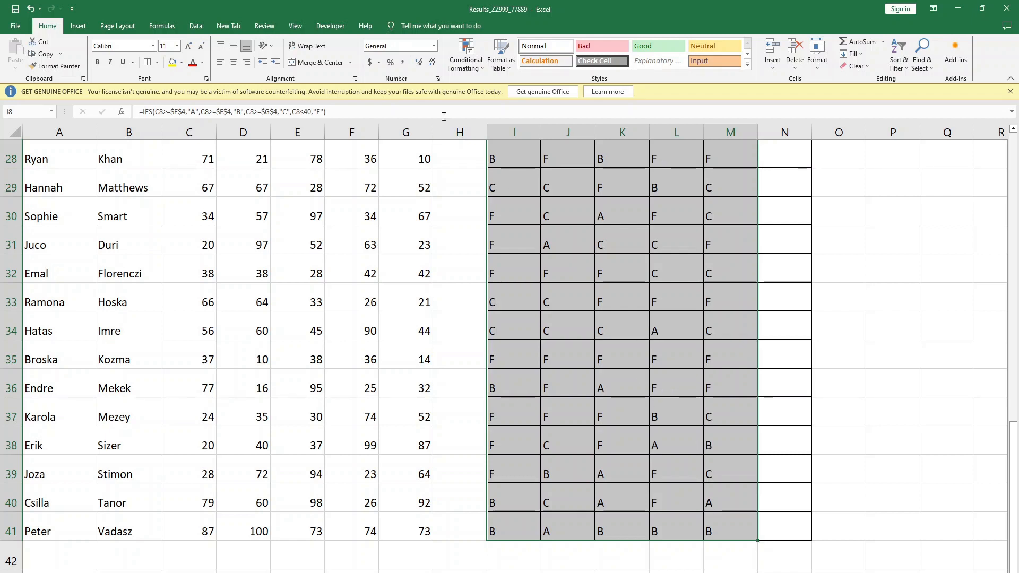
pyautogui.click(473, 71)
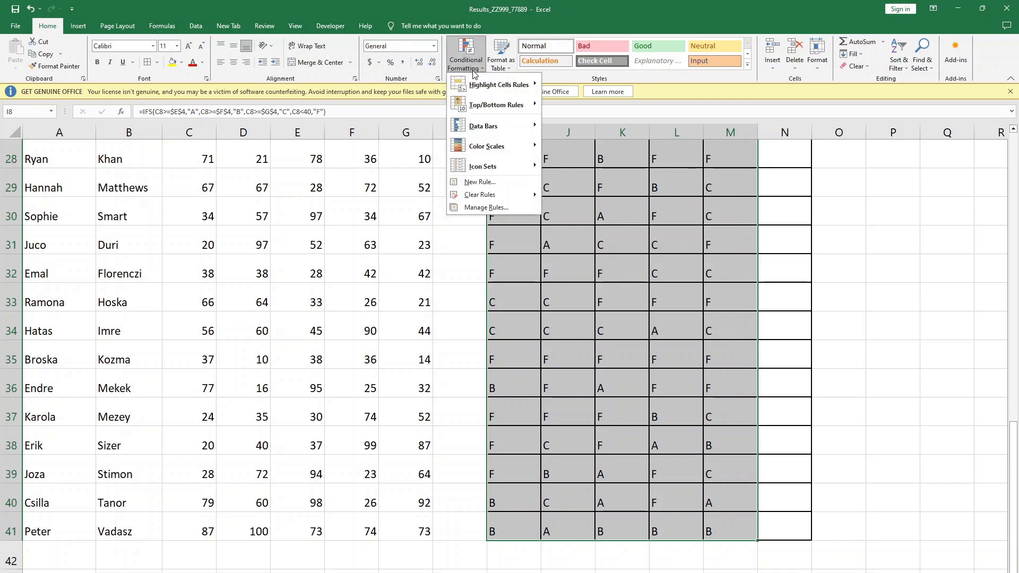
pyautogui.click(496, 207)
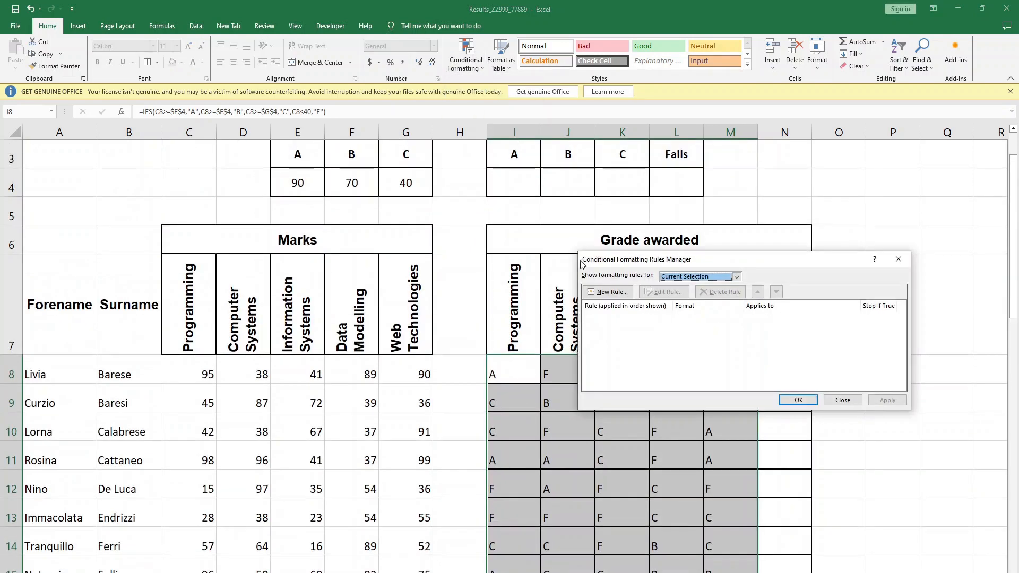
pyautogui.click(737, 277)
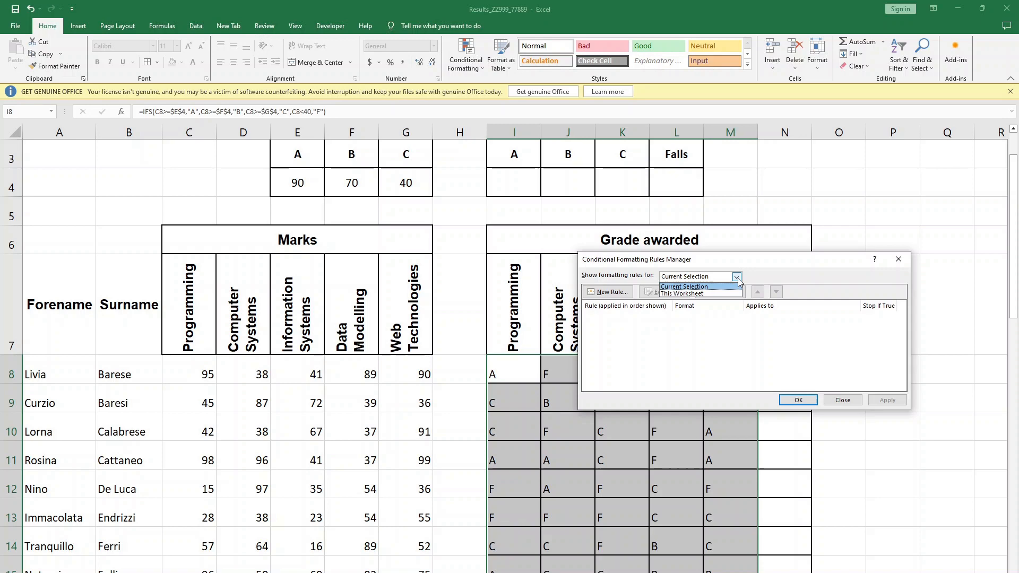
pyautogui.click(737, 277)
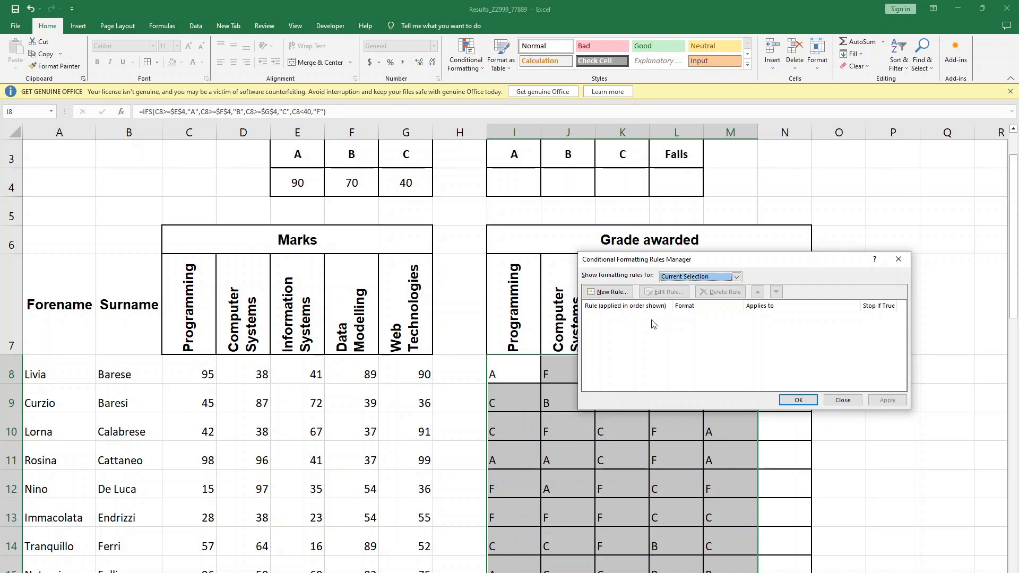
pyautogui.click(609, 291)
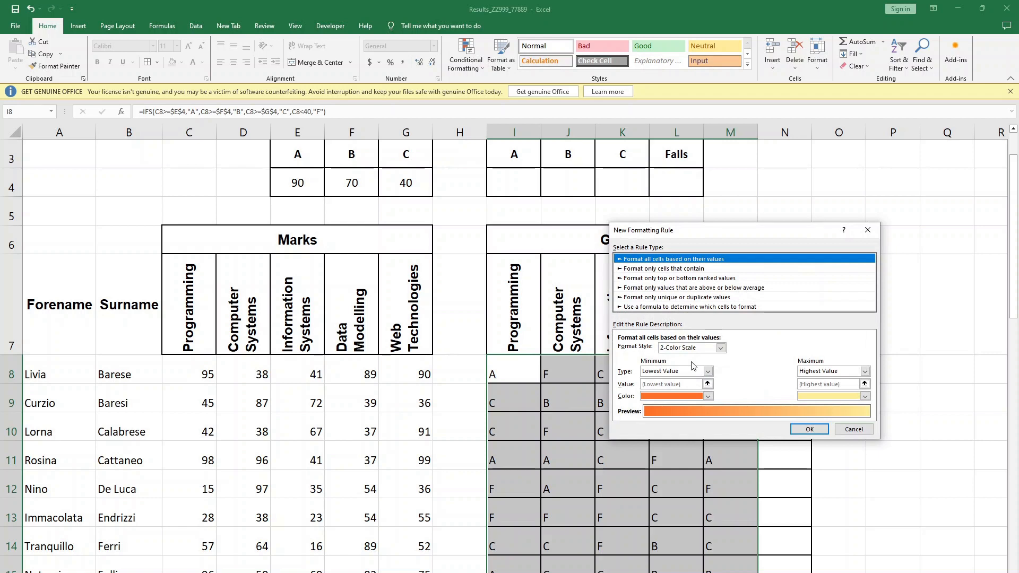
pyautogui.click(637, 269)
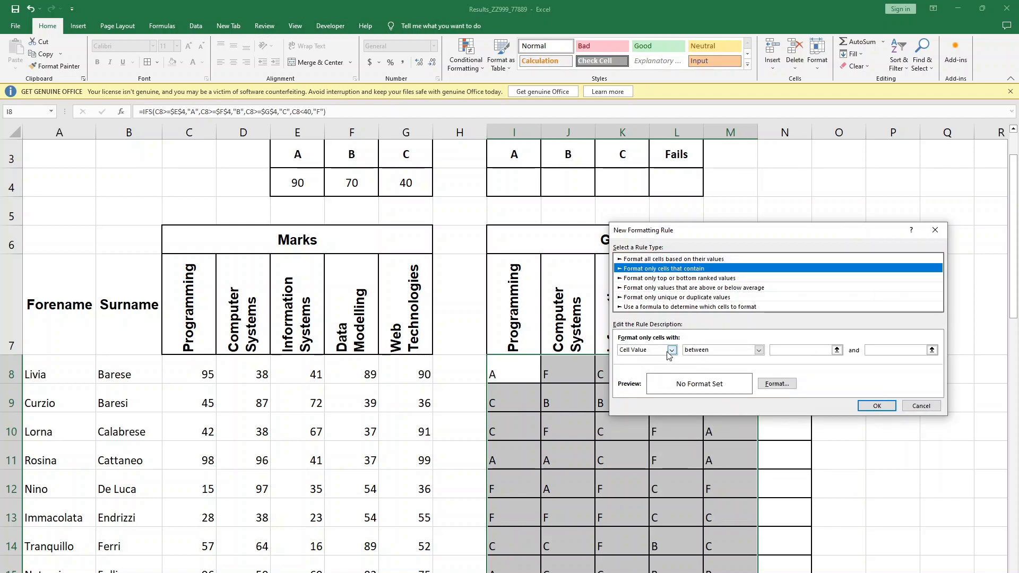
pyautogui.click(804, 351)
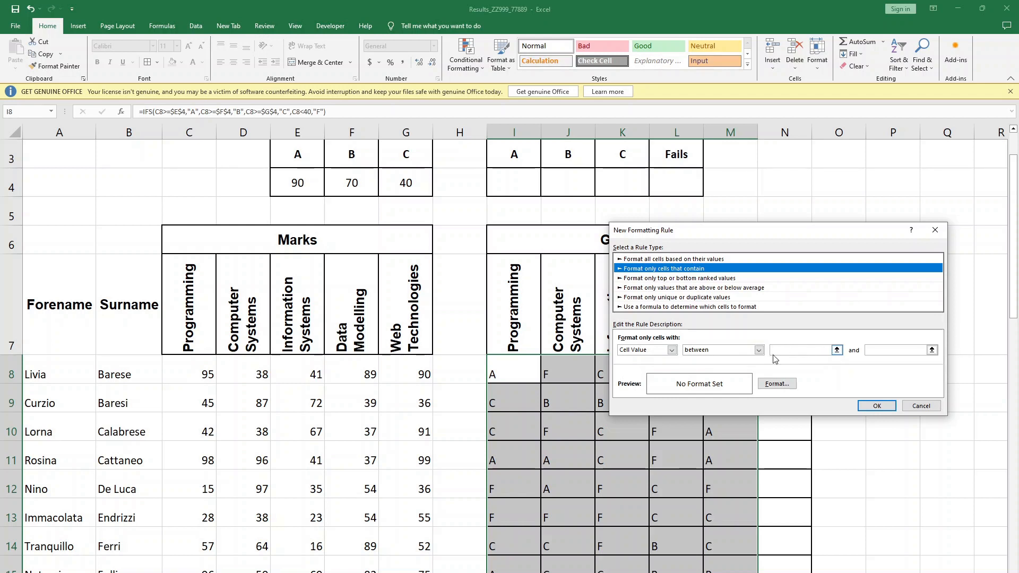
pyautogui.click(758, 350)
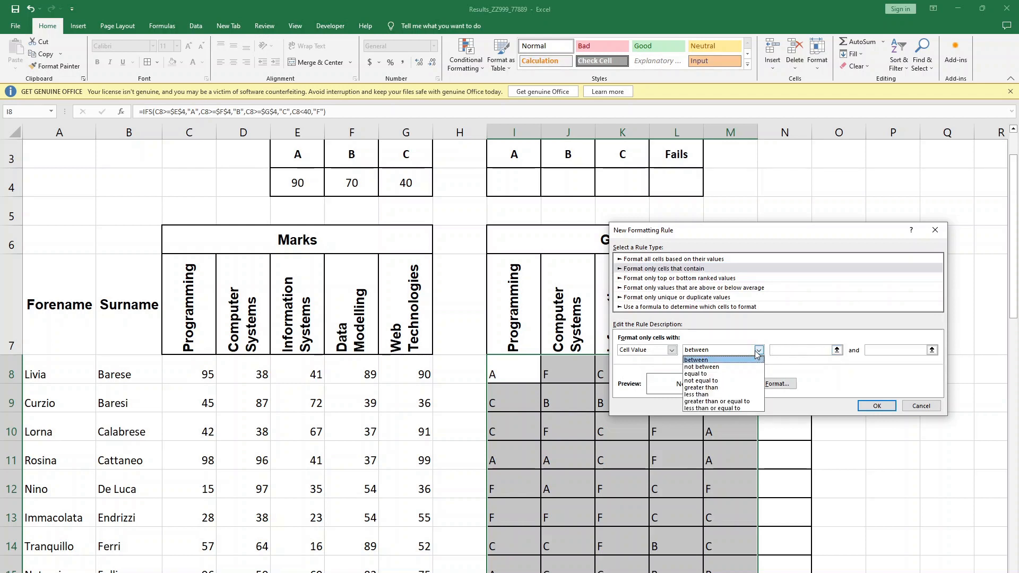
pyautogui.click(730, 373)
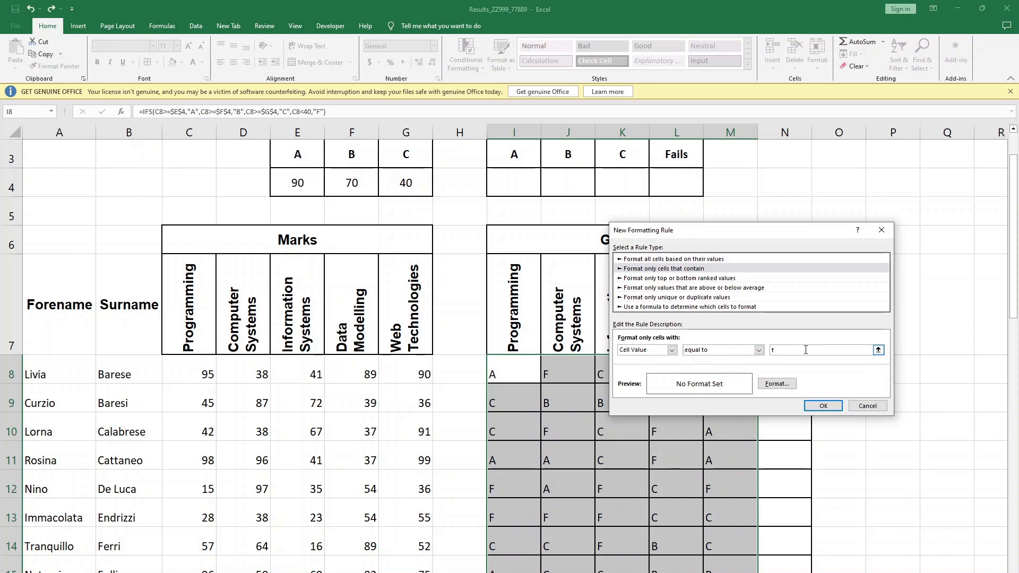
pyautogui.write('F')
# - Give the F-grade rule a red background fill and add it to the conditional formatting rules
pyautogui.click(777, 383)
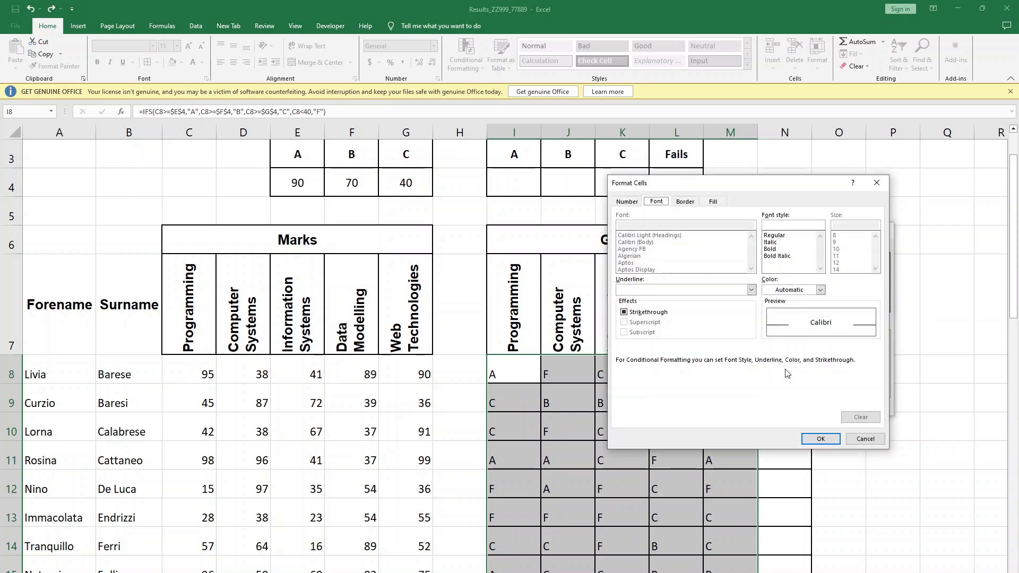
pyautogui.click(714, 202)
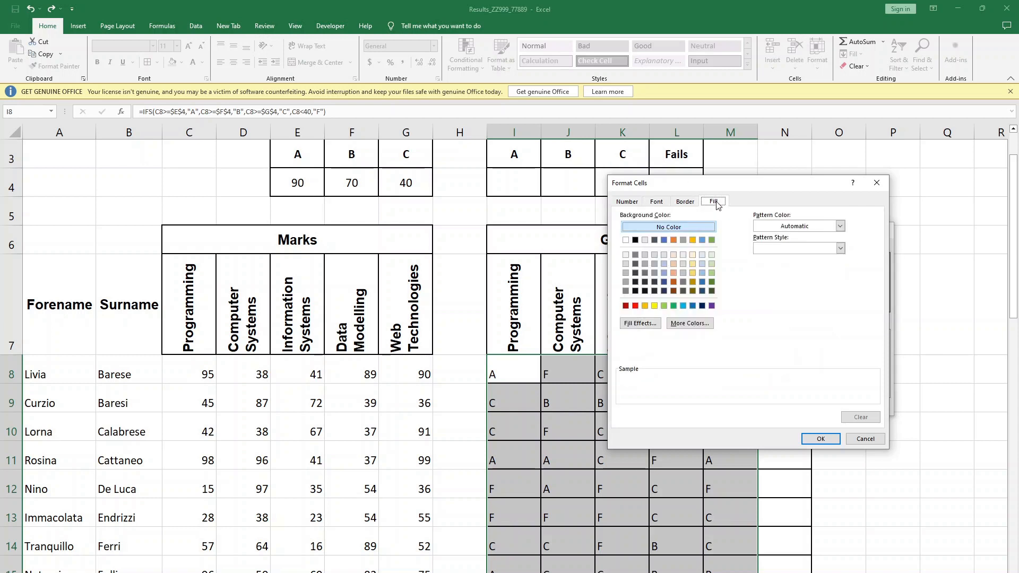
pyautogui.click(625, 306)
pyautogui.click(642, 307)
pyautogui.click(635, 306)
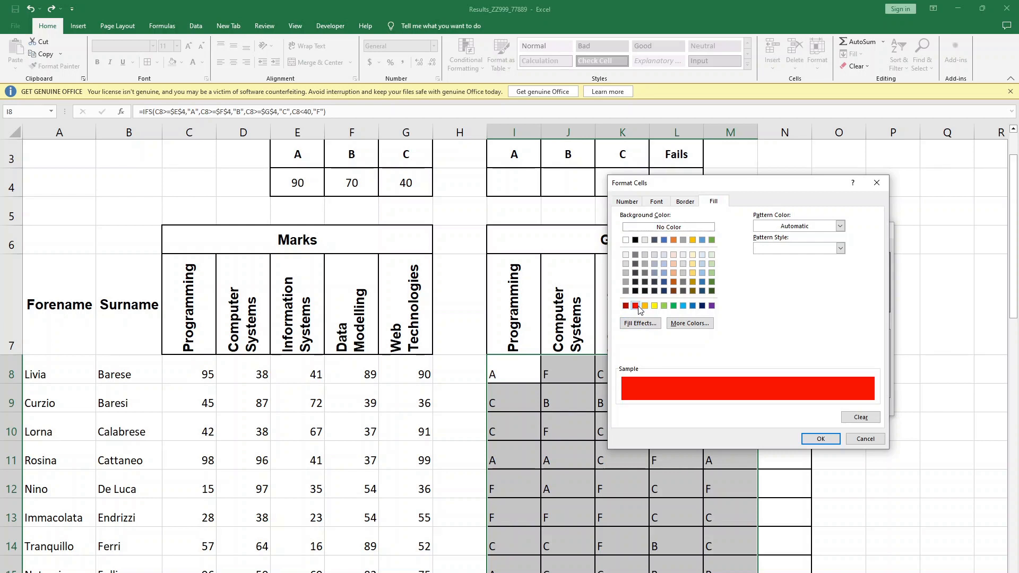
pyautogui.click(820, 438)
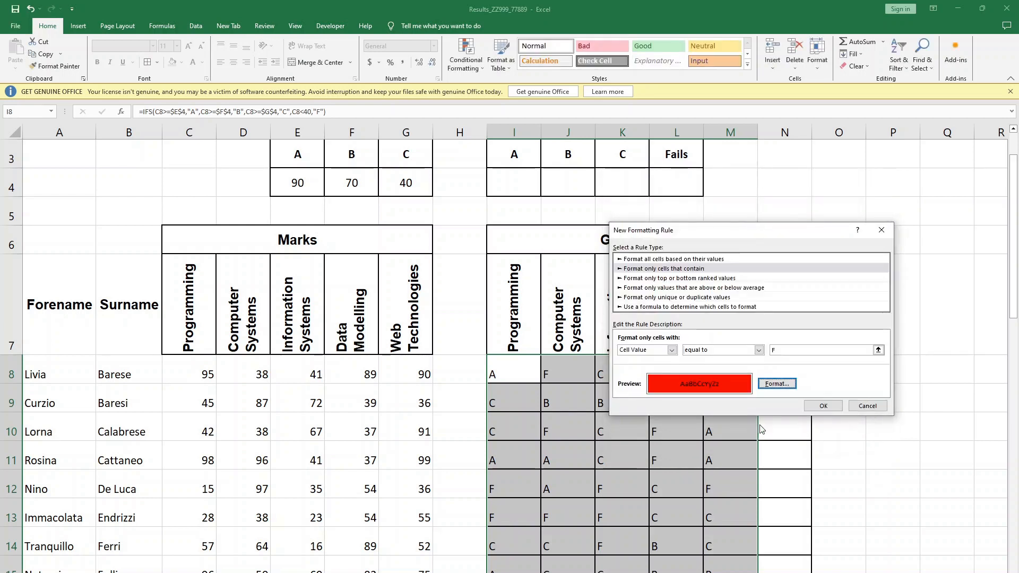
pyautogui.click(823, 406)
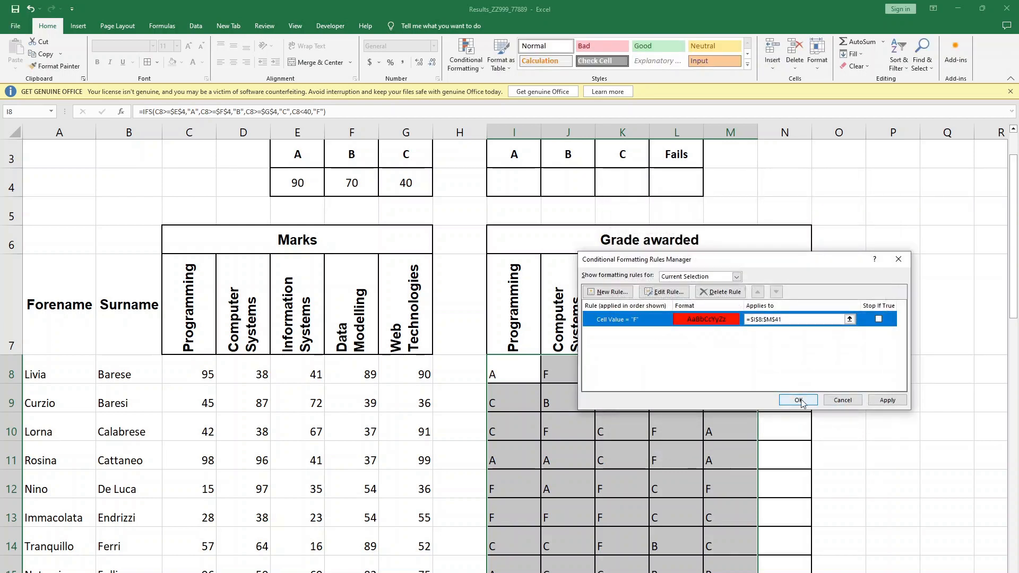
# - Apply the F-grade rule to the selected grades and check the colouring down to row 41
pyautogui.click(801, 401)
pyautogui.click(836, 409)
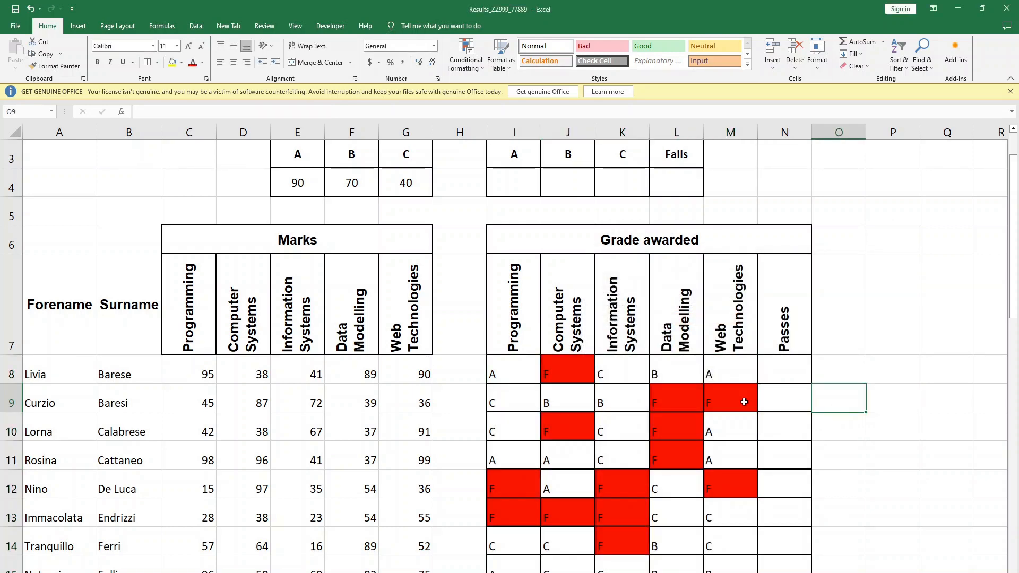
pyautogui.scroll(-2, 744, 402)
pyautogui.scroll(-1, 743, 382)
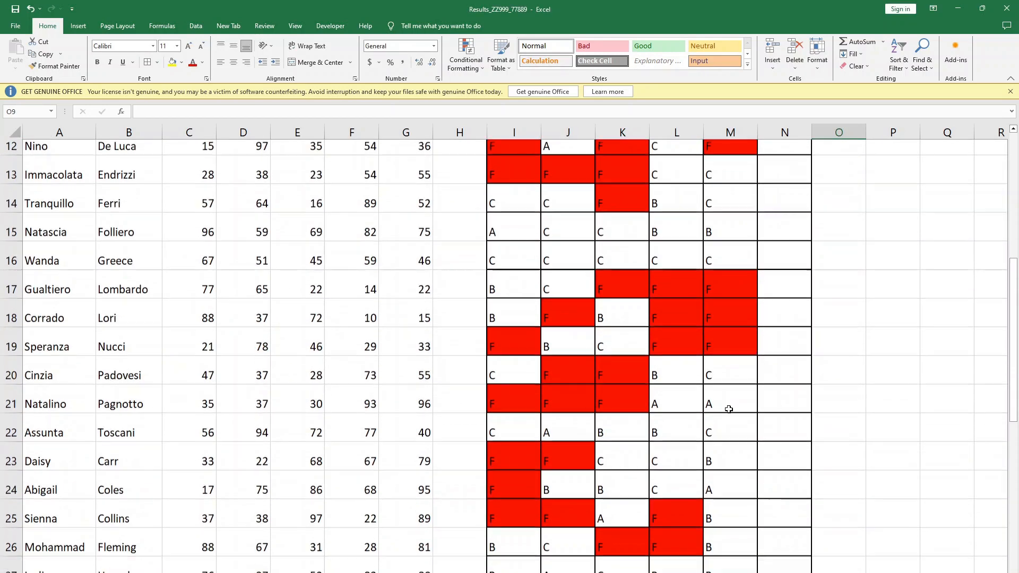
pyautogui.scroll(-5, 729, 410)
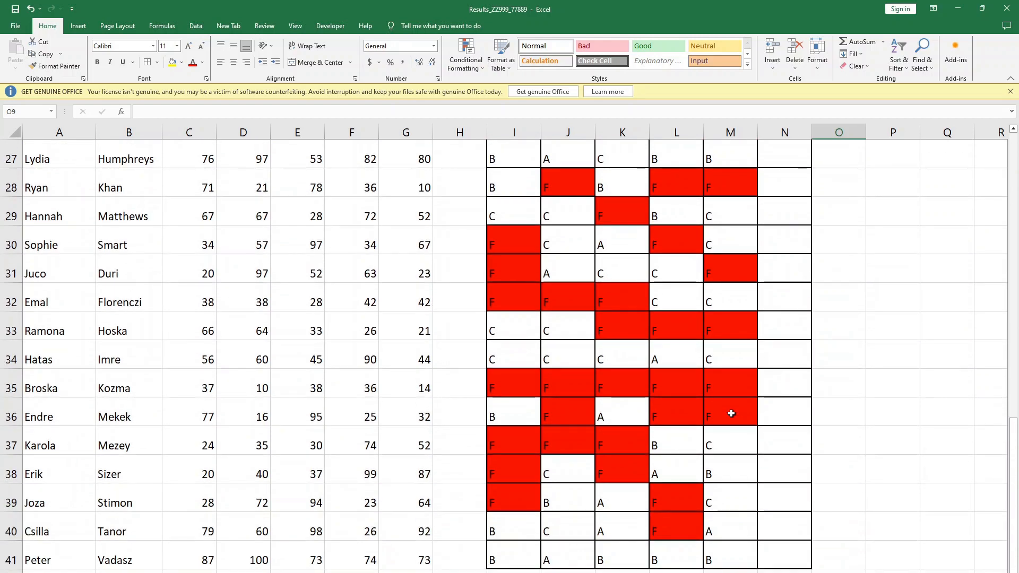
pyautogui.scroll(-1, 844, 452)
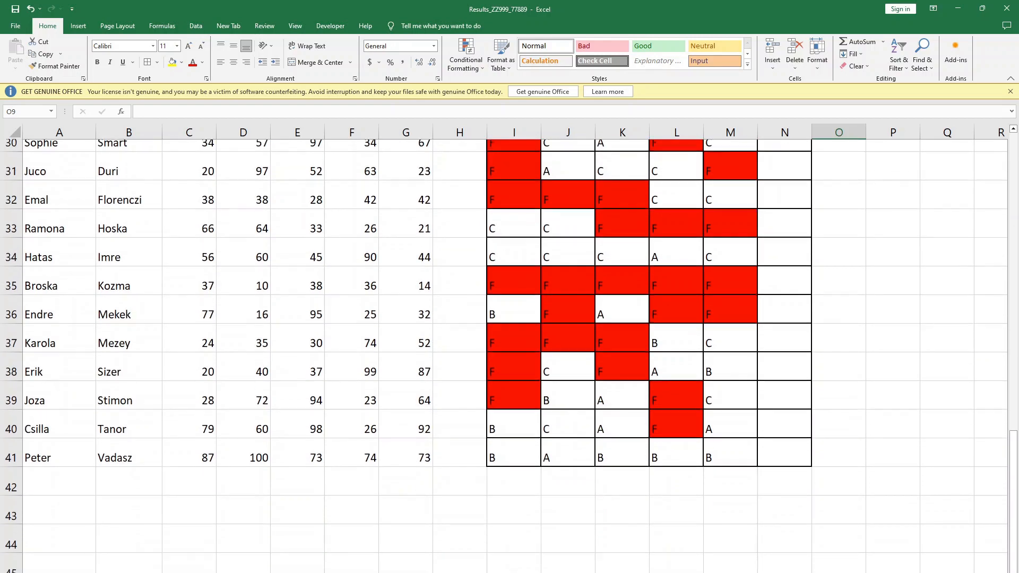
# - Select the grades in I8:M41 and open the manager for their conditional formatting rules
pyautogui.scroll(-1, 504, 356)
pyautogui.scroll(4, 504, 355)
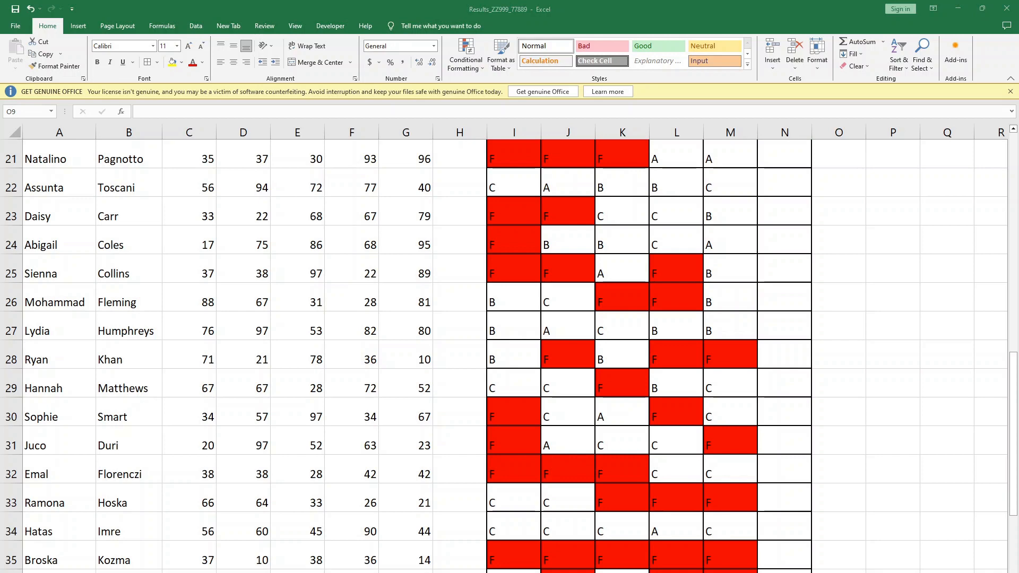
pyautogui.scroll(6, 690, 379)
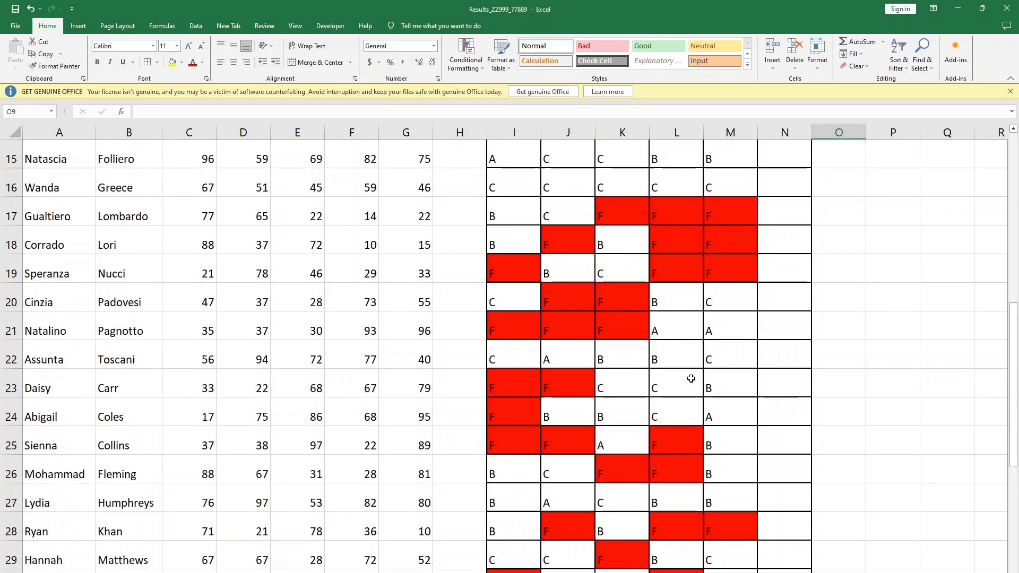
pyautogui.click(733, 388)
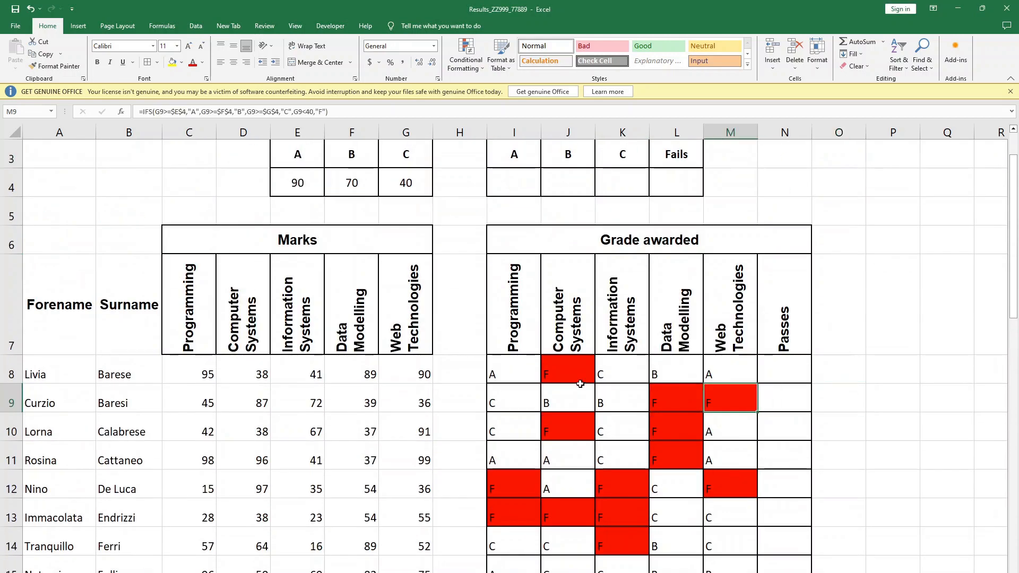
pyautogui.moveTo(513, 369); pyautogui.dragTo(723, 528)
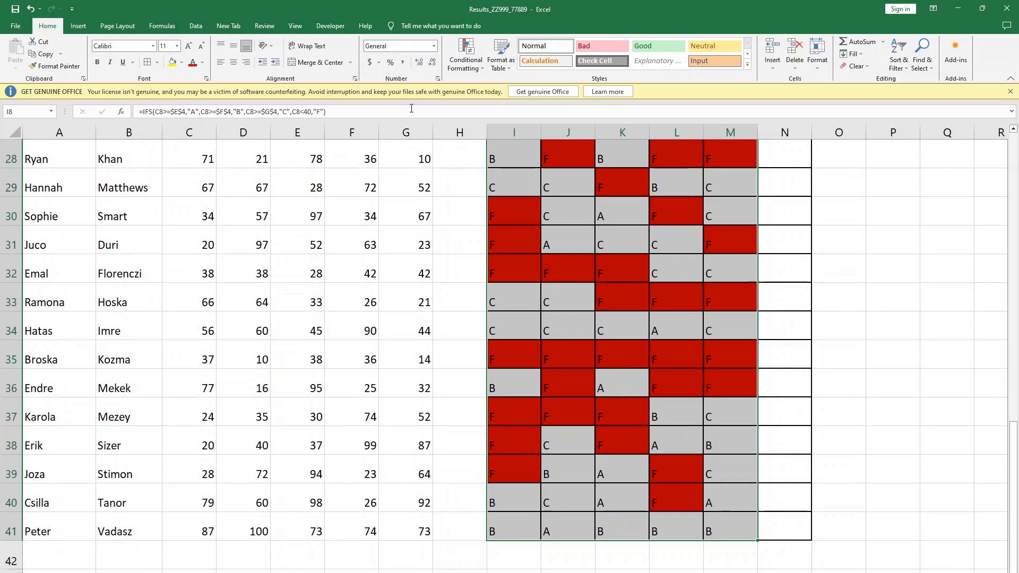
pyautogui.click(459, 66)
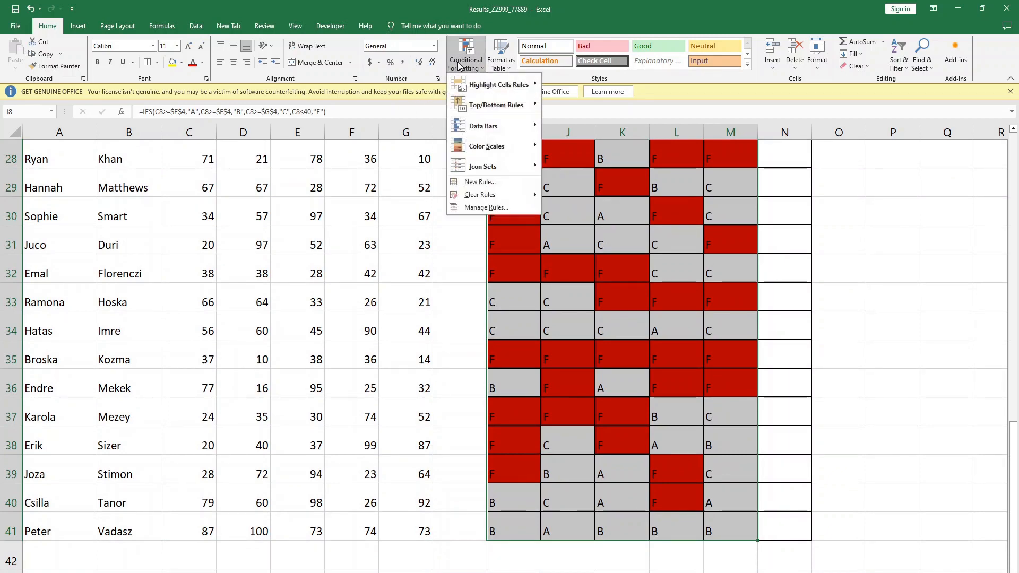
pyautogui.click(495, 207)
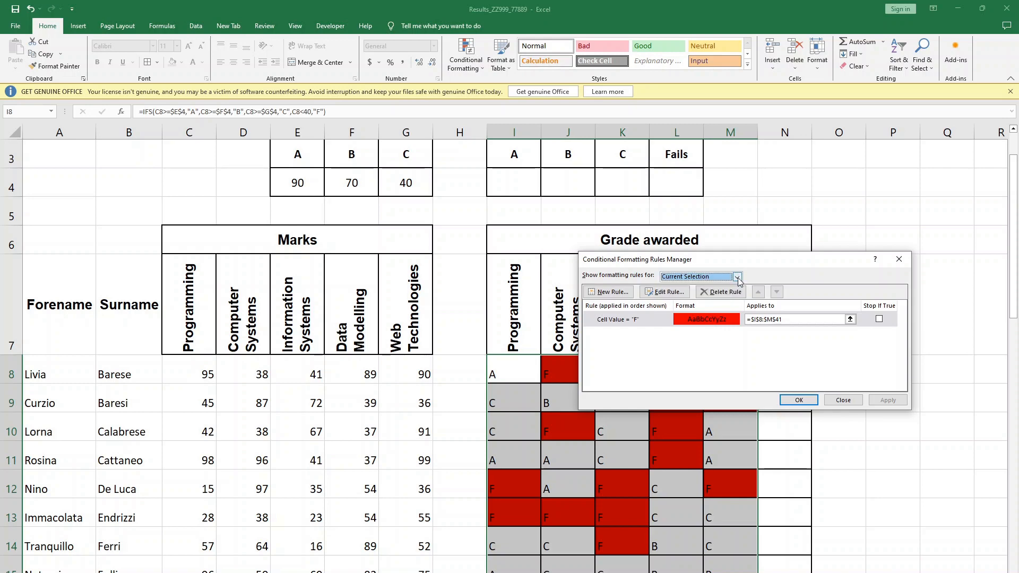
# - Start a new rule that formats only cells with a value between A and C
pyautogui.click(620, 293)
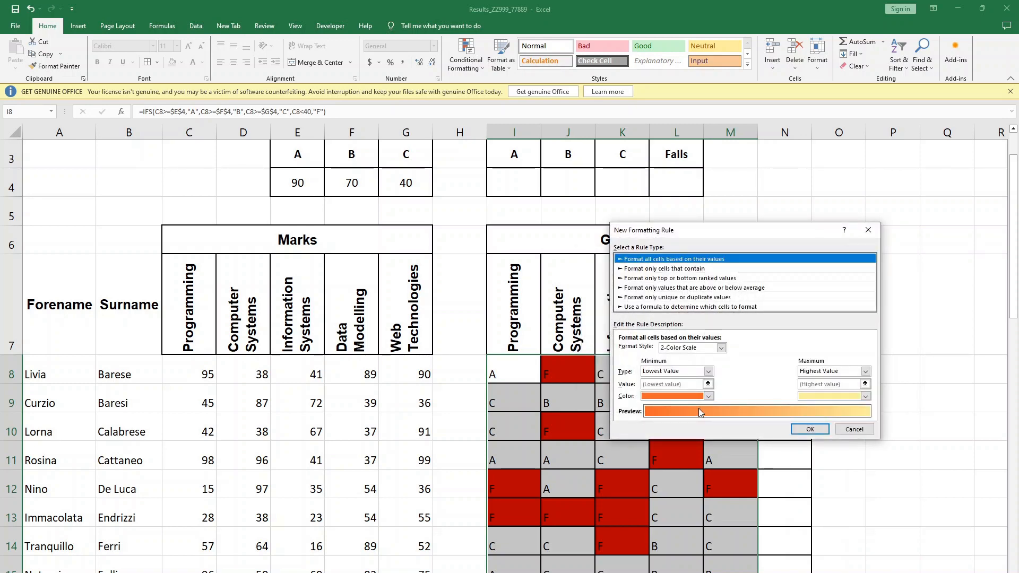
pyautogui.click(631, 270)
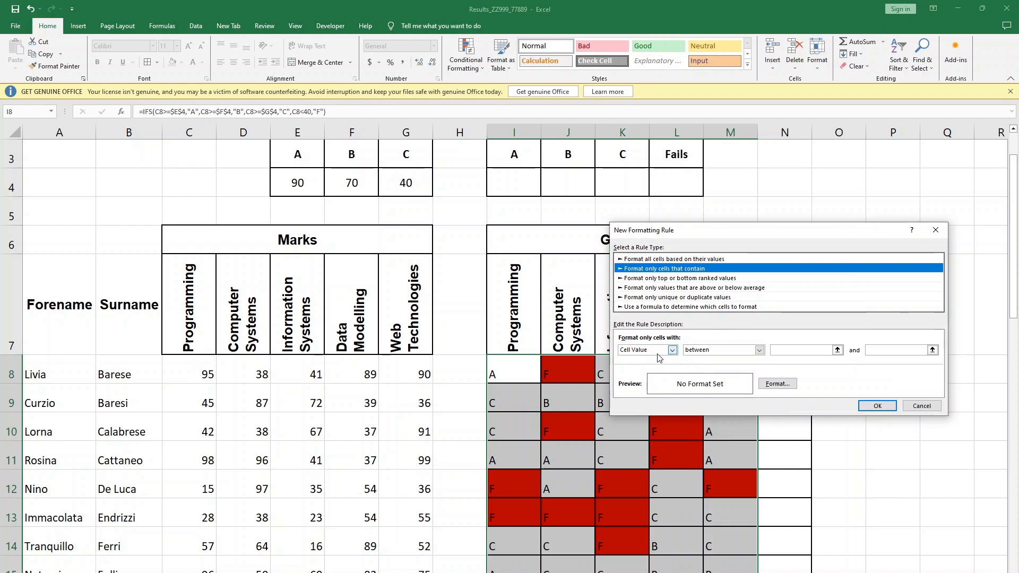
pyautogui.click(798, 349)
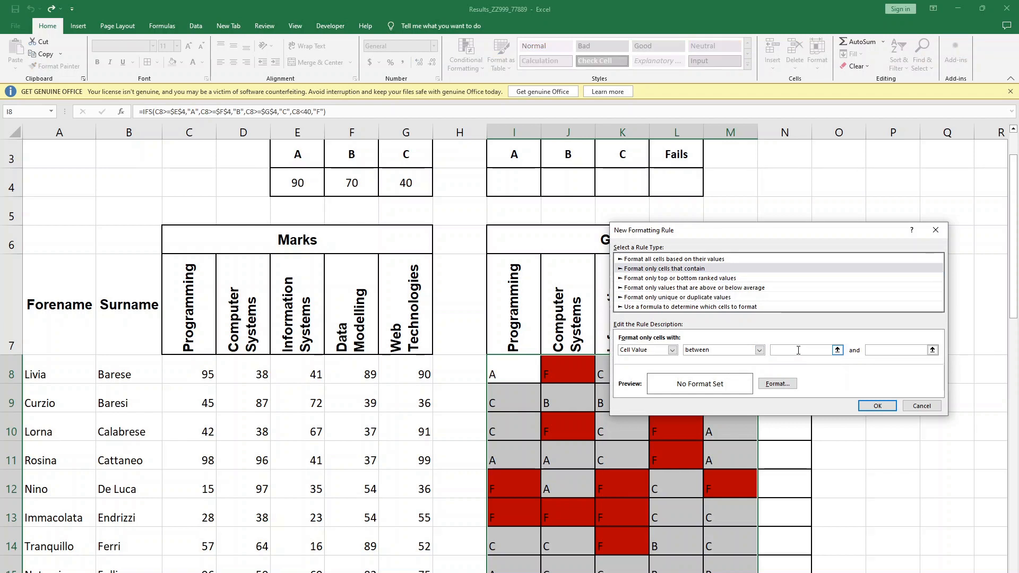
pyautogui.write('a')
pyautogui.press('BackSpace')
pyautogui.write('A')
pyautogui.write('C')
# - Give the A-to-C rule a green background fill and add it to the conditional formatting rules
pyautogui.click(777, 383)
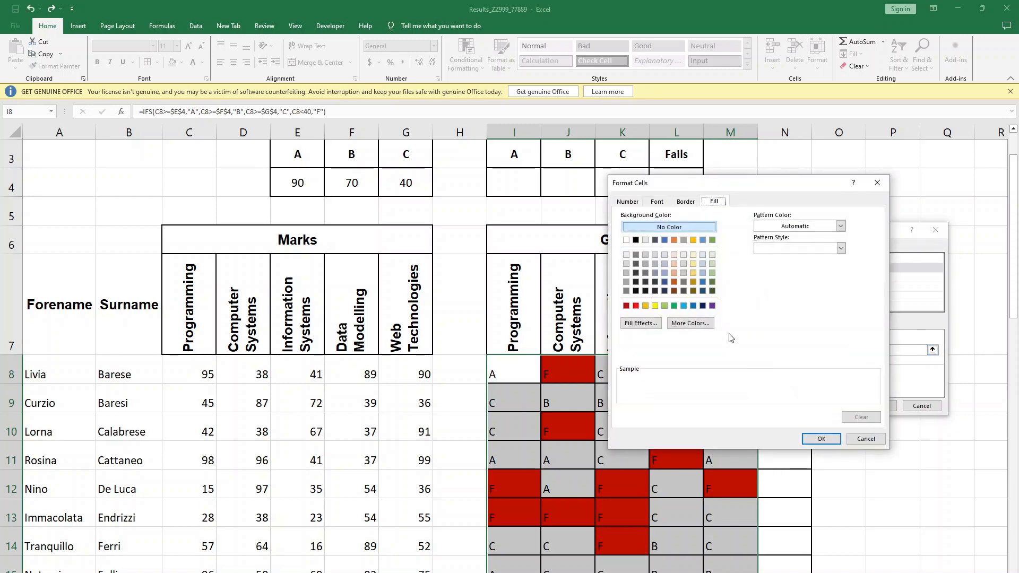
pyautogui.click(674, 306)
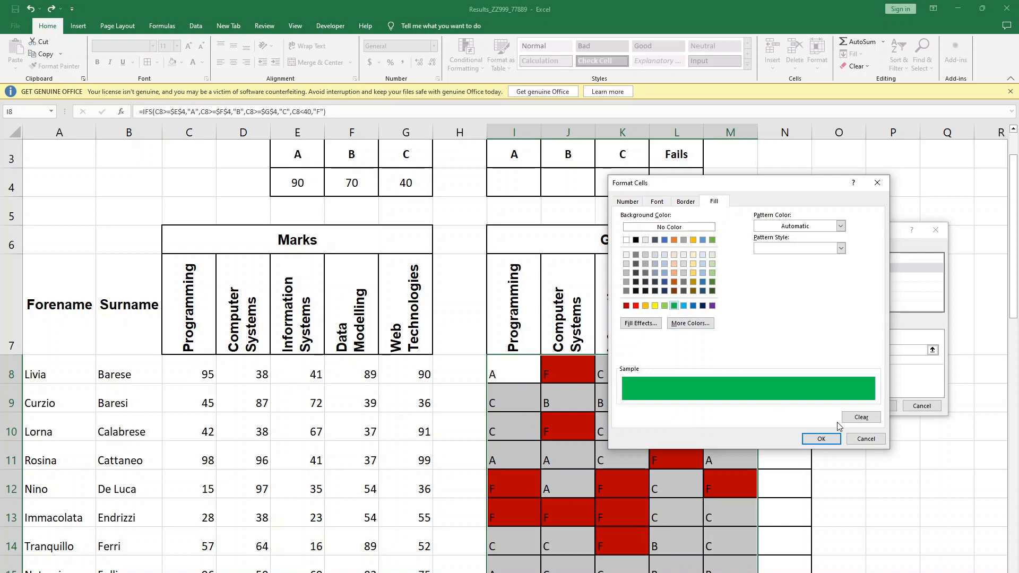
pyautogui.click(822, 440)
pyautogui.click(878, 406)
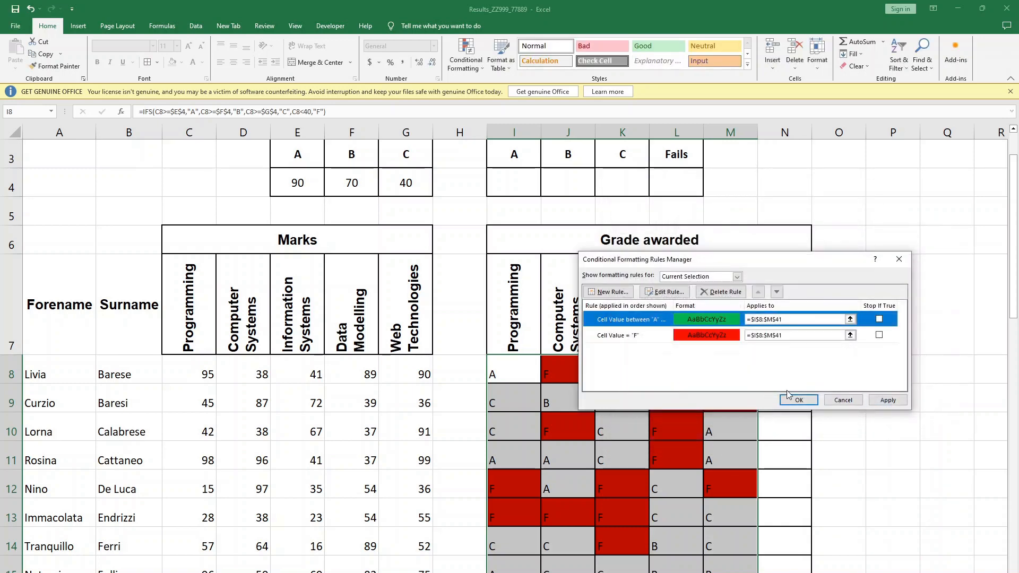
# - Apply the pass-grade rule to I8:M41 and check the colouring in the rows below
pyautogui.click(886, 401)
pyautogui.click(802, 403)
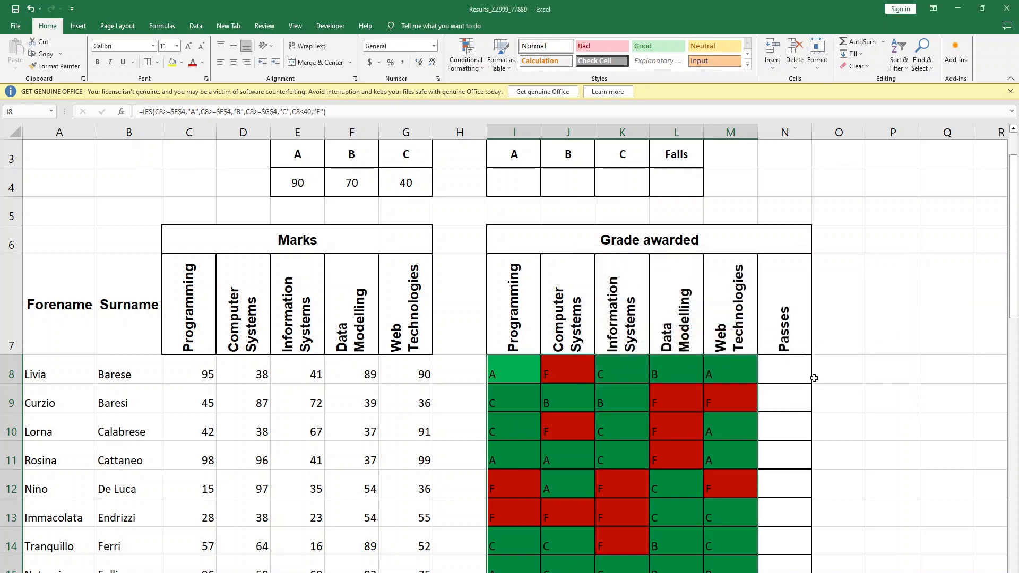
pyautogui.click(901, 396)
pyautogui.scroll(-2, 786, 392)
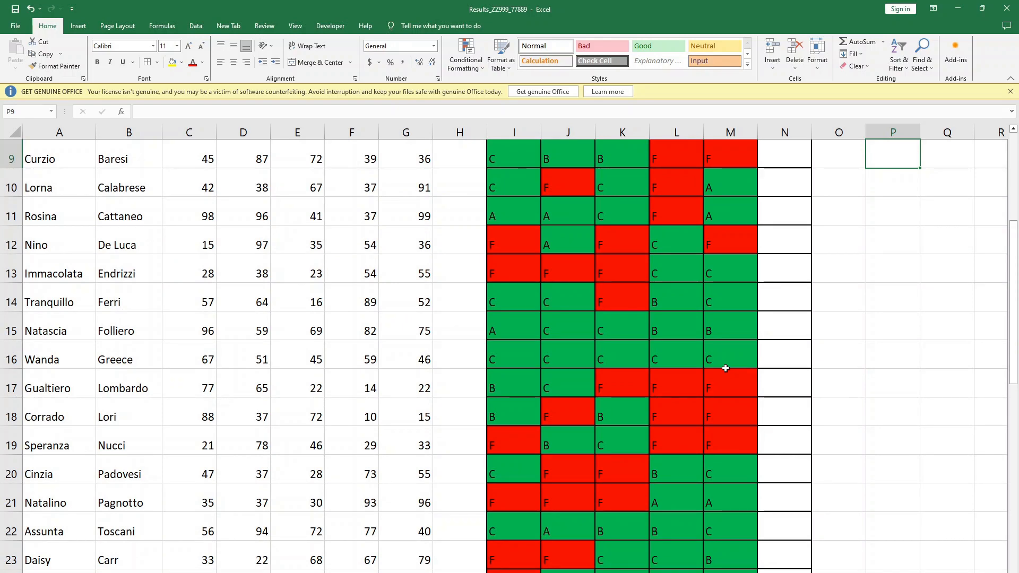
pyautogui.scroll(2, 725, 368)
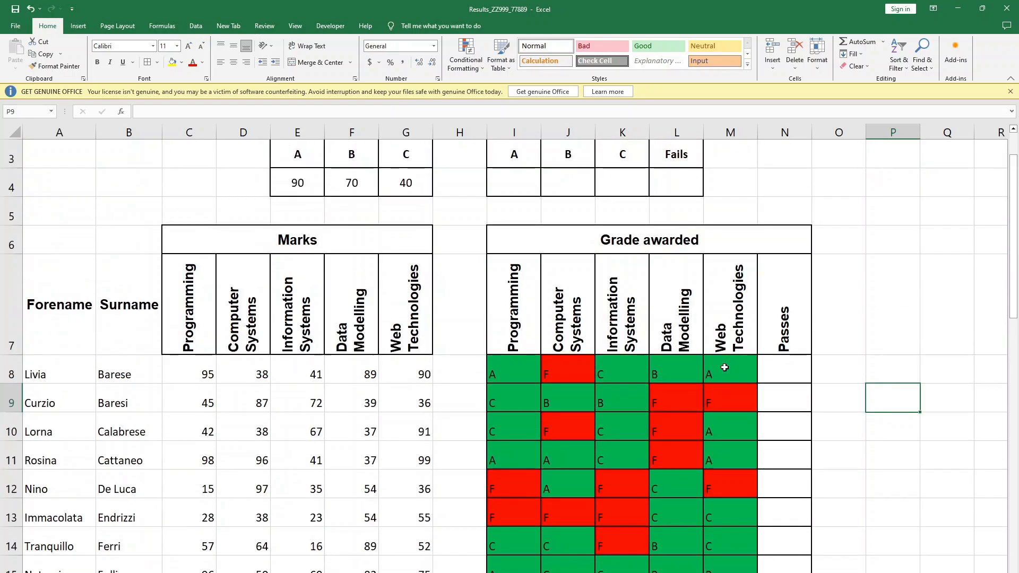
pyautogui.click(864, 377)
# - Centre the grades in I8:M41 both vertically and horizontally
pyautogui.moveTo(514, 374); pyautogui.dragTo(720, 531)
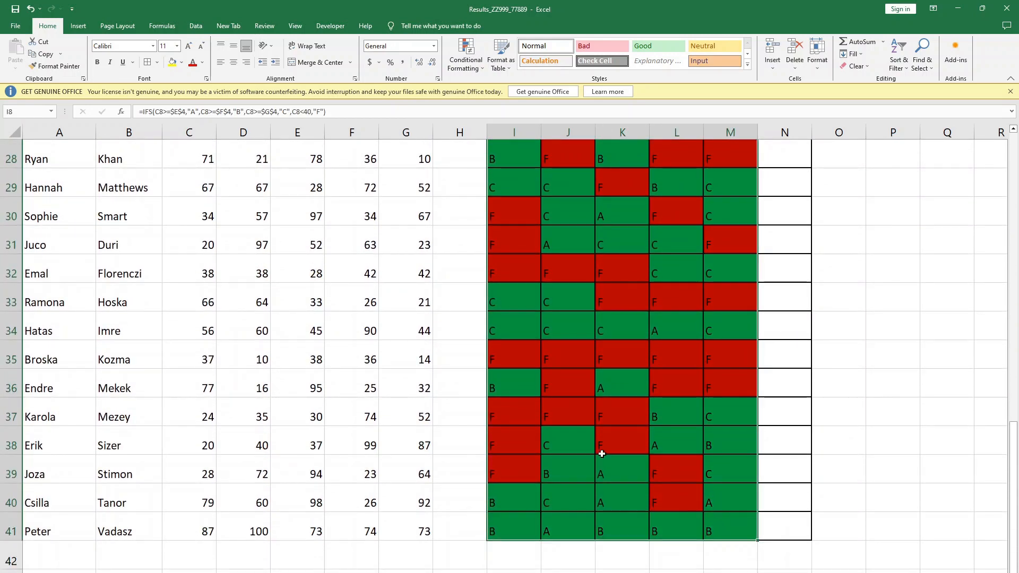
pyautogui.click(235, 47)
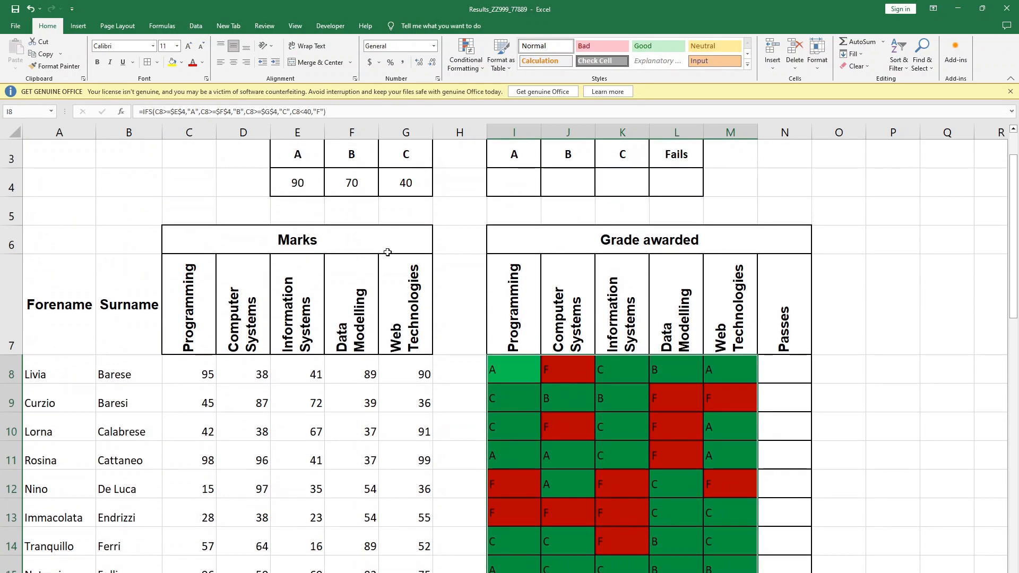
pyautogui.click(233, 62)
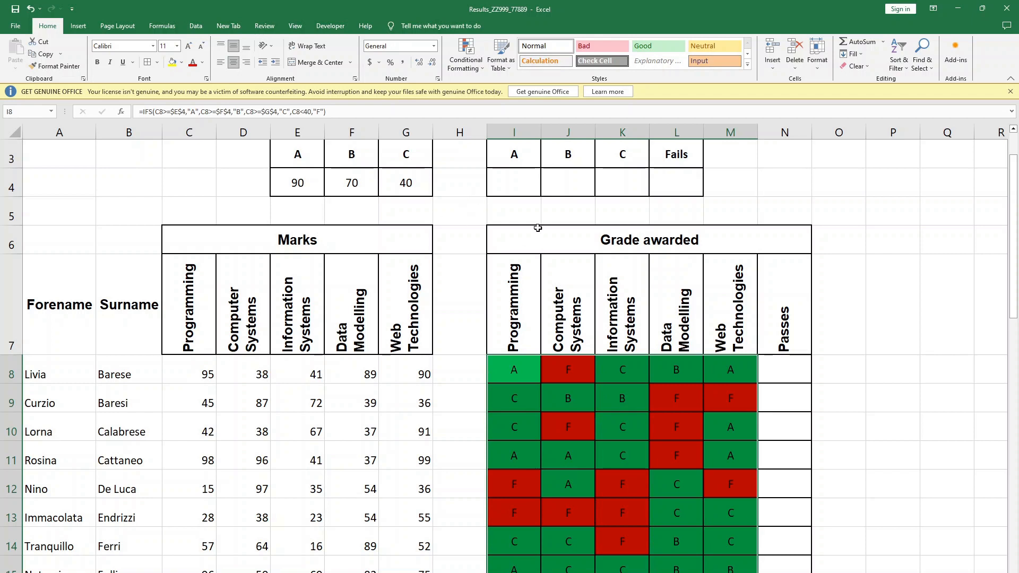
pyautogui.click(489, 463)
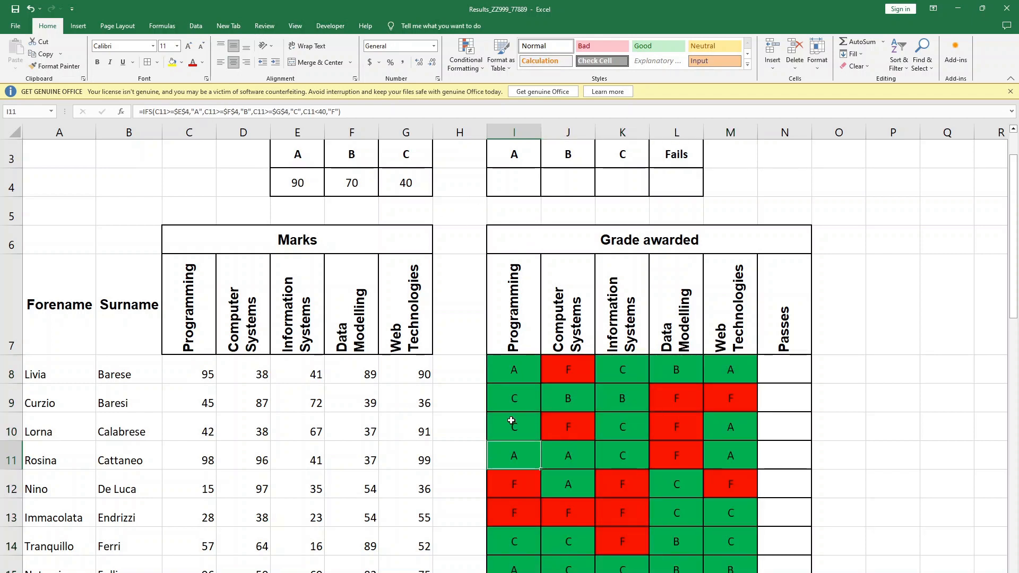
# - Centre the students' marks in columns C to G horizontally, starting from row 8
pyautogui.moveTo(406, 372); pyautogui.dragTo(164, 449)
pyautogui.click(234, 62)
pyautogui.scroll(9, 460, 372)
pyautogui.click(460, 422)
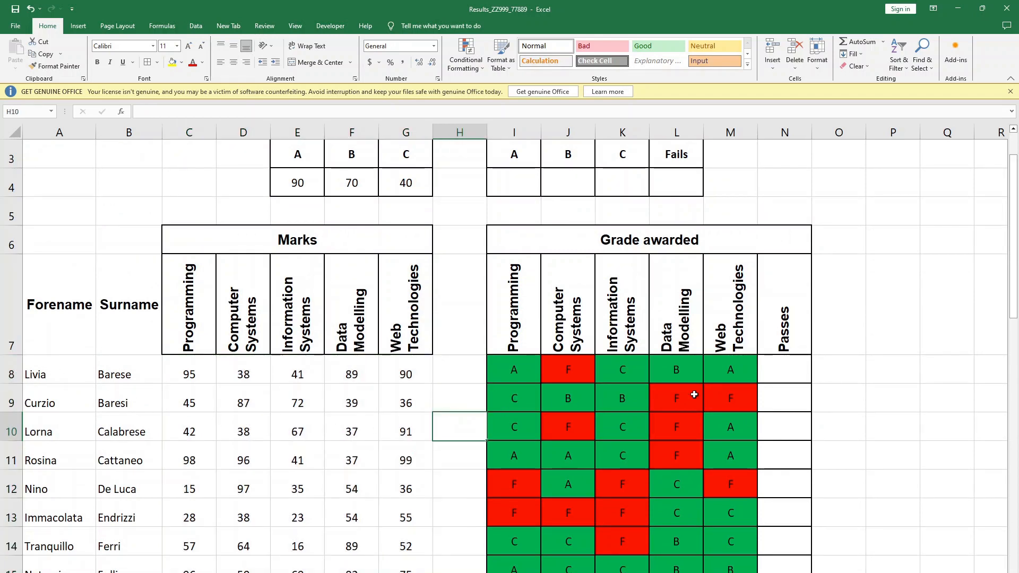
# - Consult the question paper PDF in the browser for the task on N8:N41, and return to Excel
pyautogui.click(768, 377)
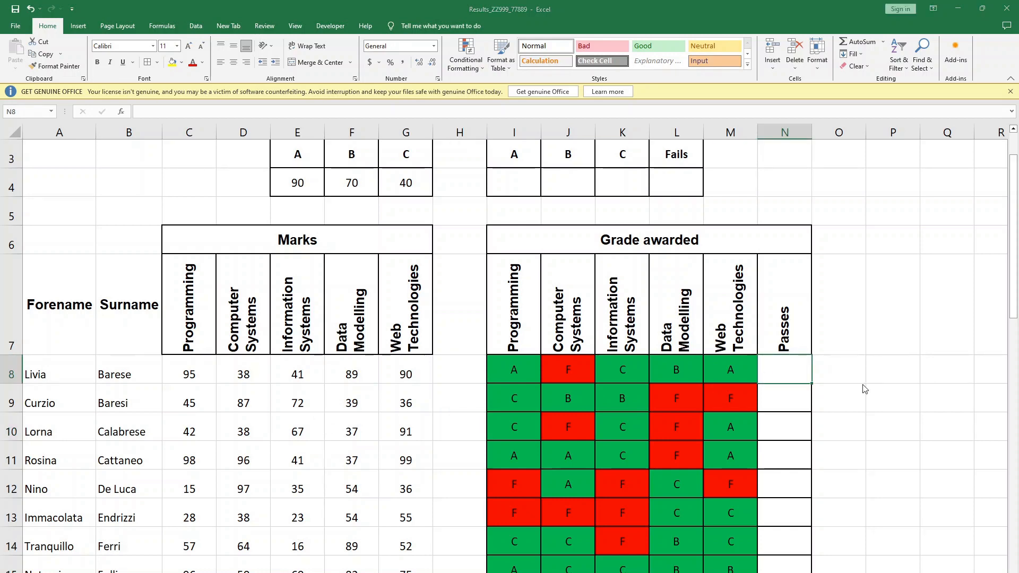
pyautogui.hotkey('alt', 'Tab')
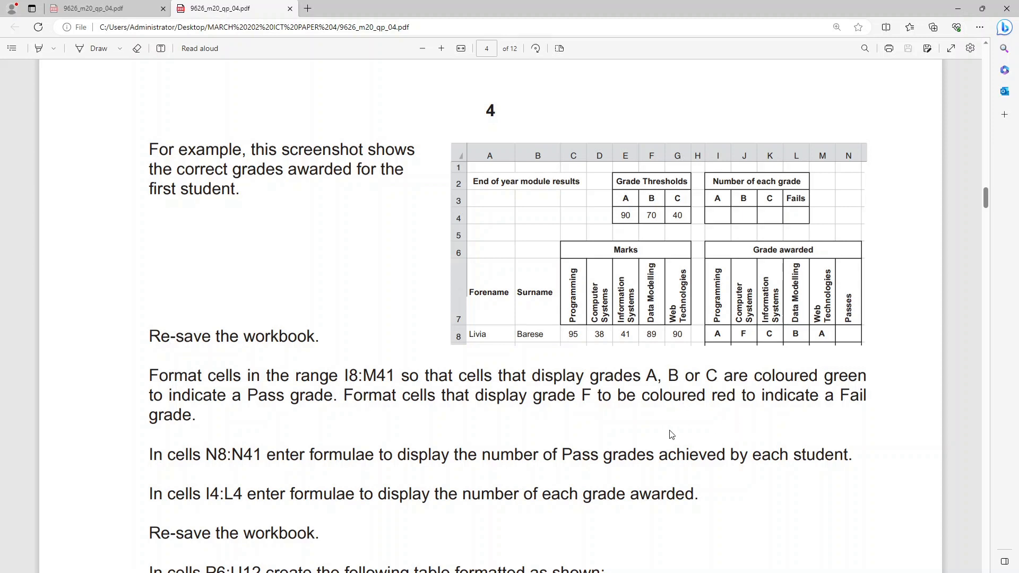
pyautogui.scroll(-3, 671, 434)
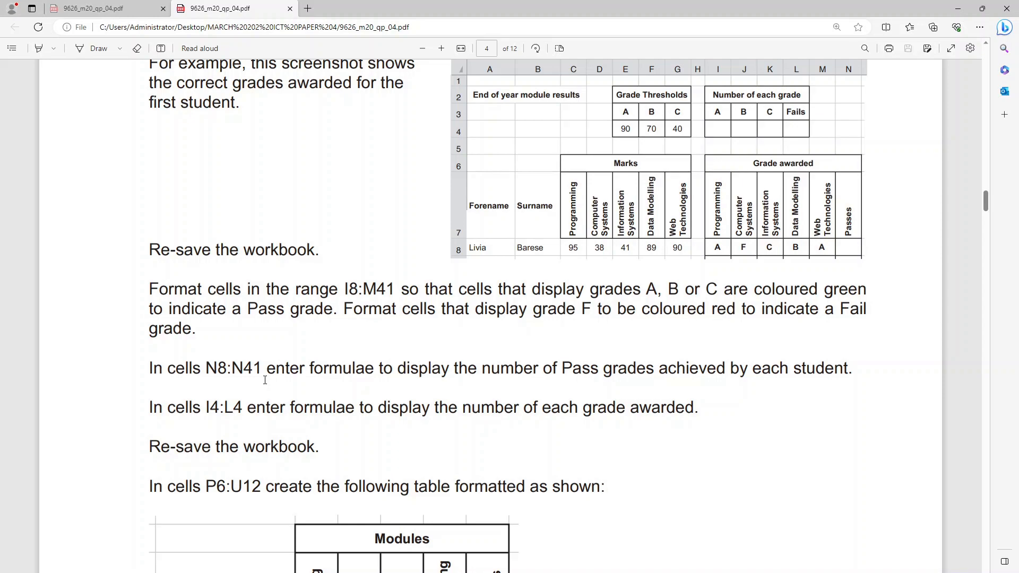
pyautogui.hotkey('alt', 'Tab')
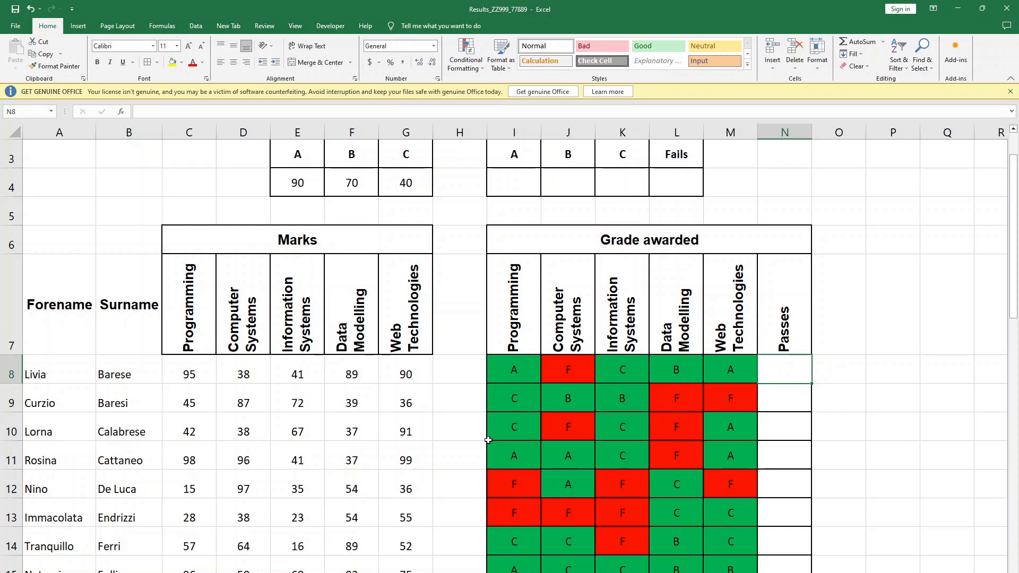
pyautogui.click(883, 380)
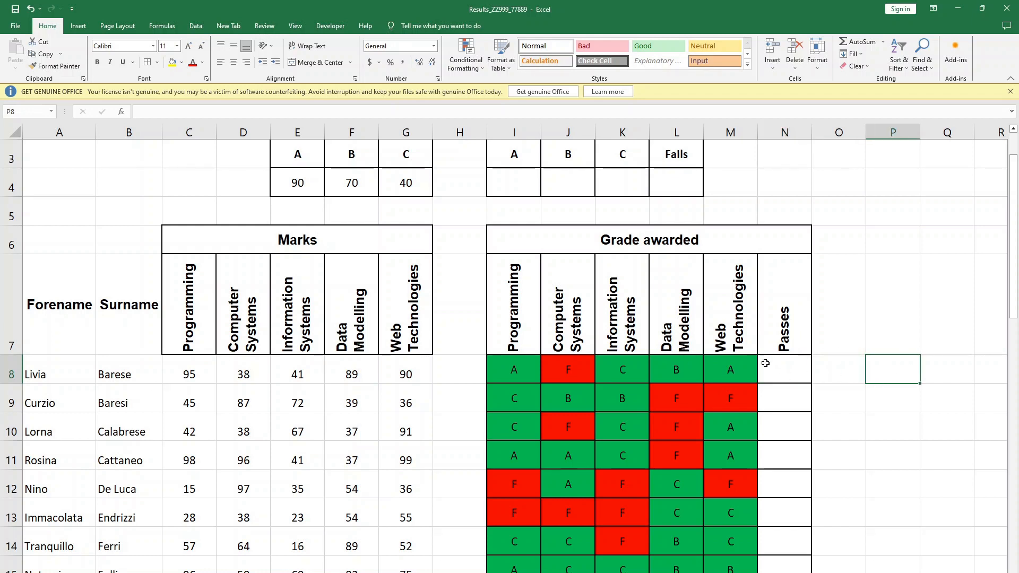
pyautogui.click(733, 366)
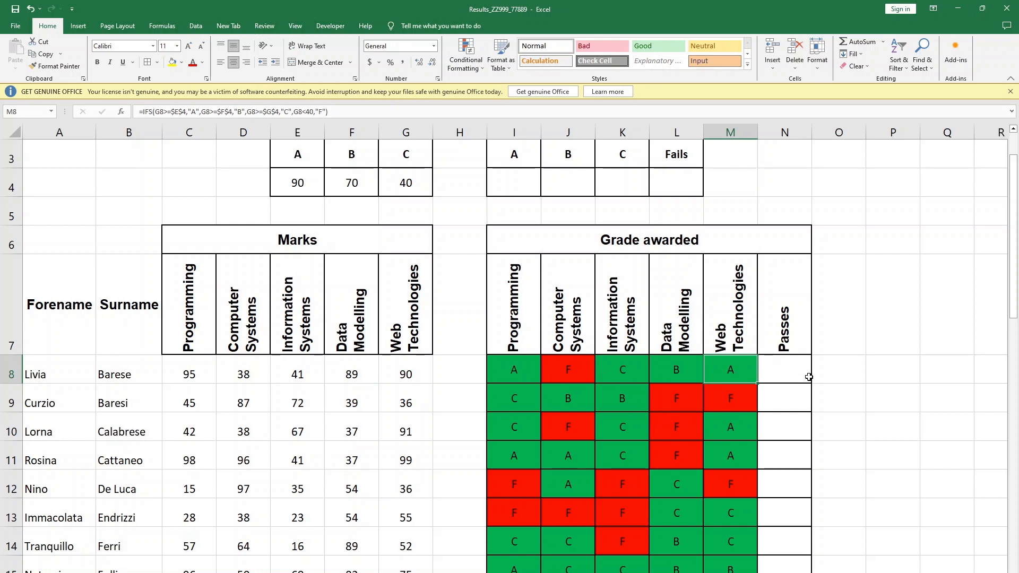
pyautogui.press('Right')
pyautogui.press('Right')
pyautogui.press('Right')
# - Try to count the first student's passes in N8 with the formula =COUNTIF(I8:M8,<>F)
pyautogui.click(778, 380)
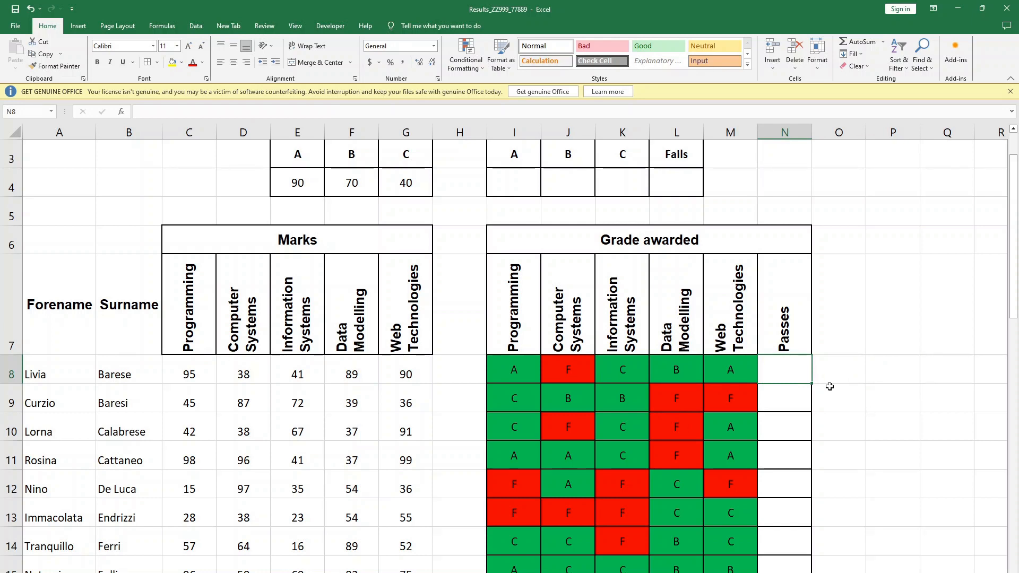
pyautogui.write('=')
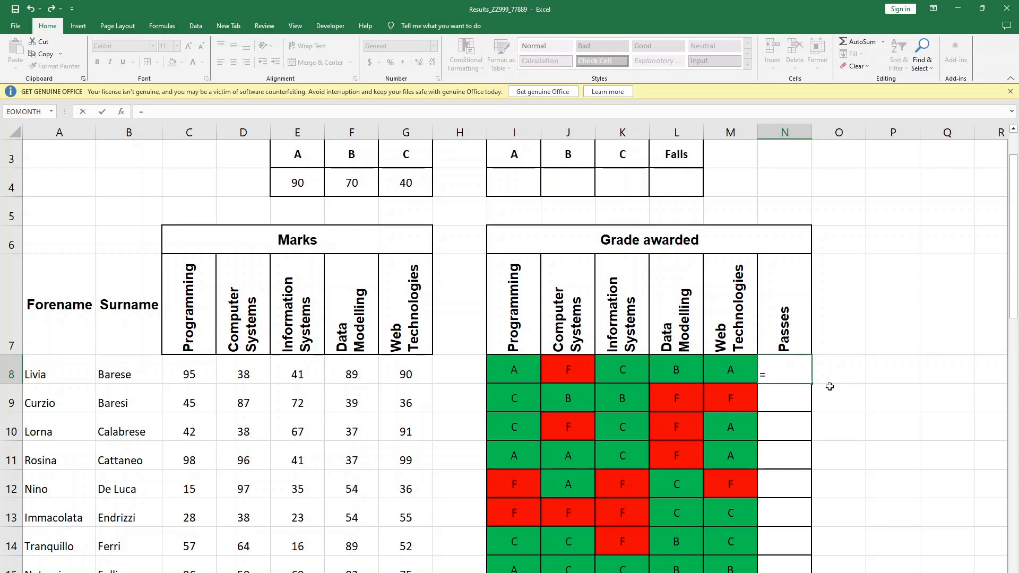
pyautogui.write('COUNTIF')
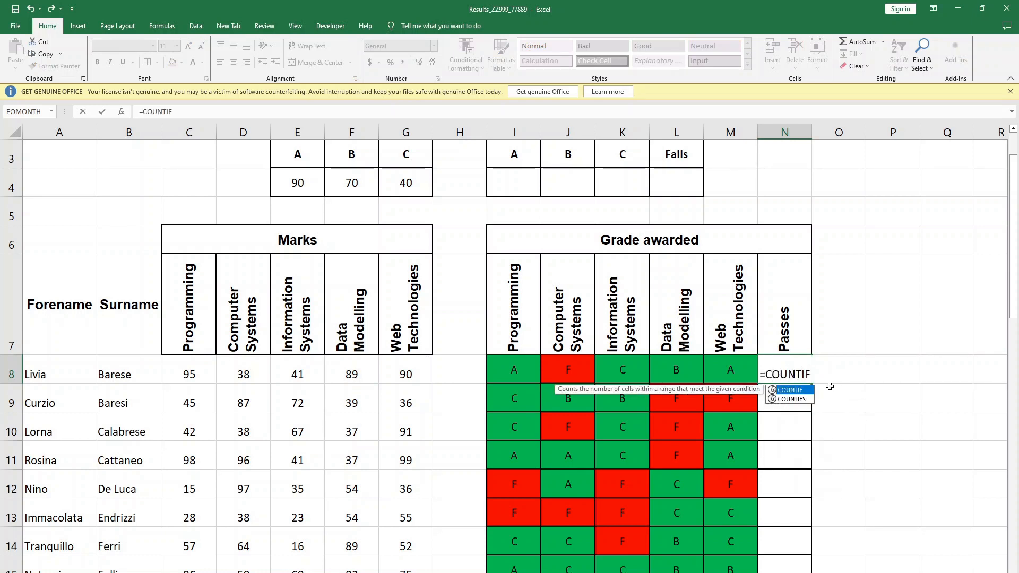
pyautogui.write('(')
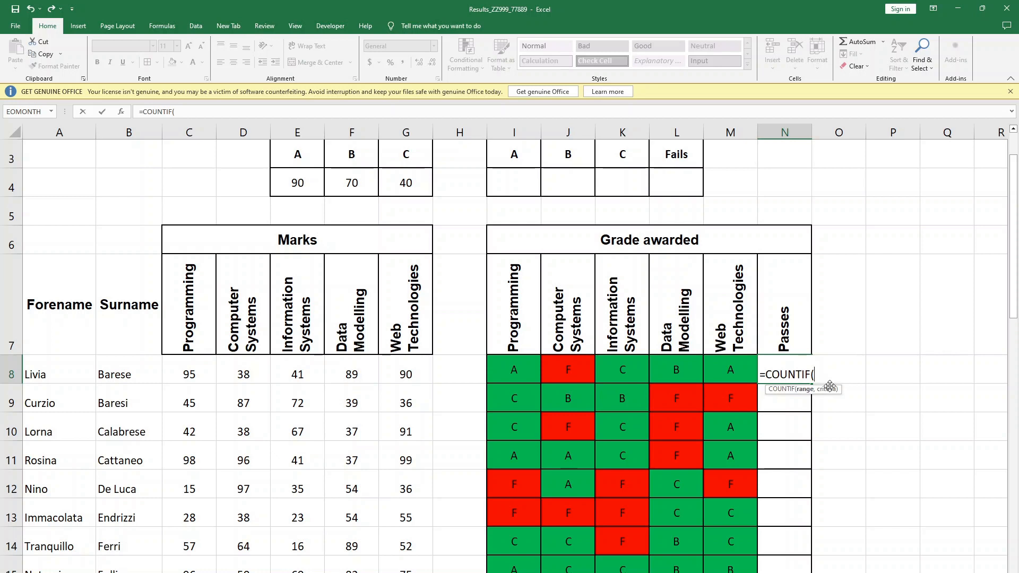
pyautogui.moveTo(506, 368); pyautogui.dragTo(720, 366)
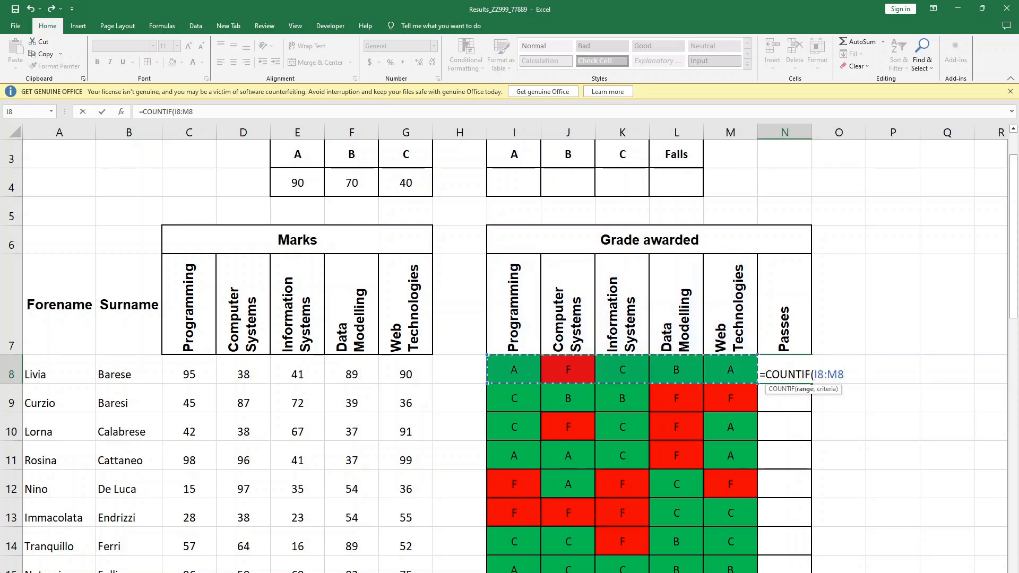
pyautogui.write(',<>')
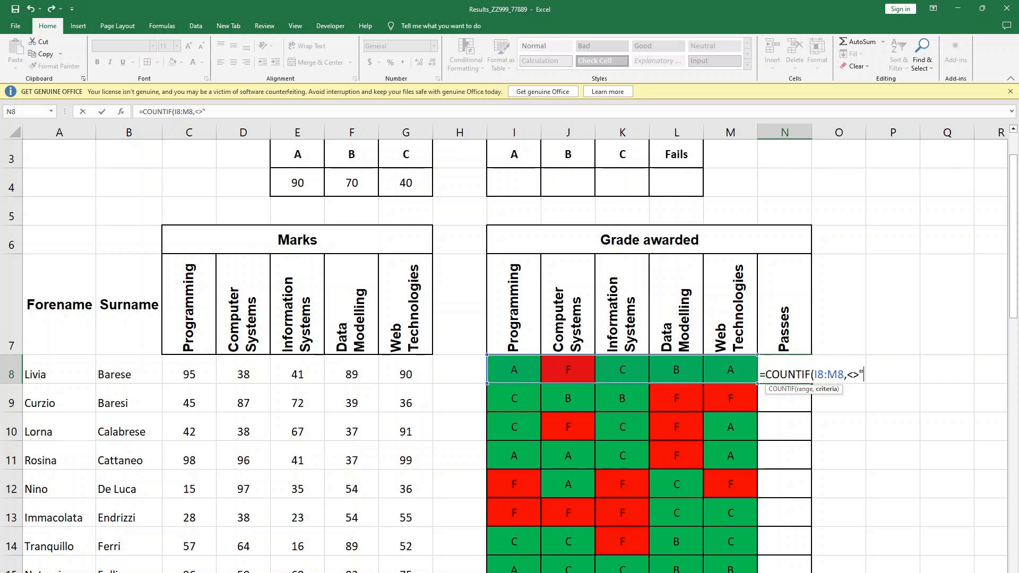
pyautogui.write('f')
pyautogui.press('BackSpace')
pyautogui.press('BackSpace')
pyautogui.write('F)')
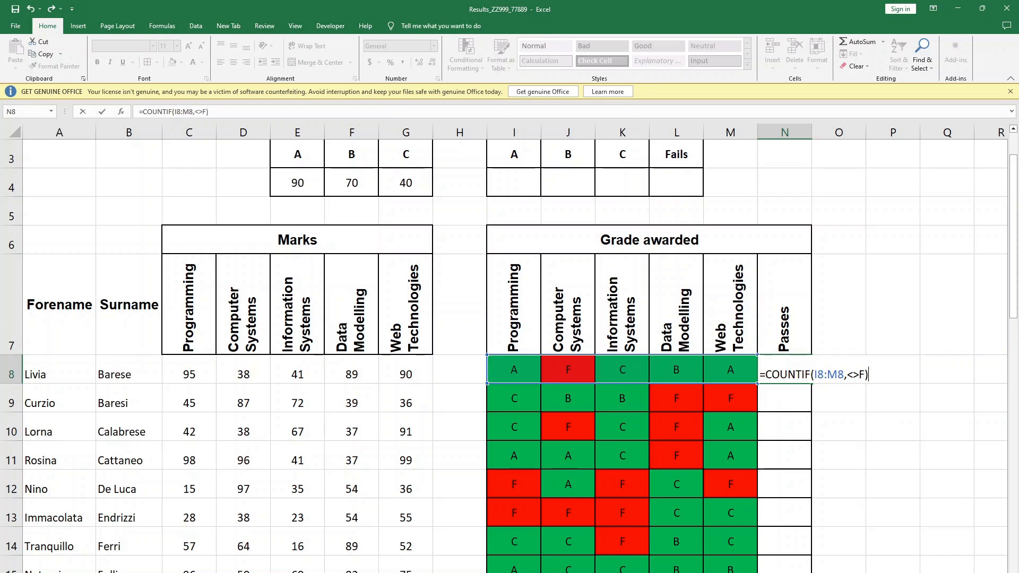
pyautogui.press('Return')
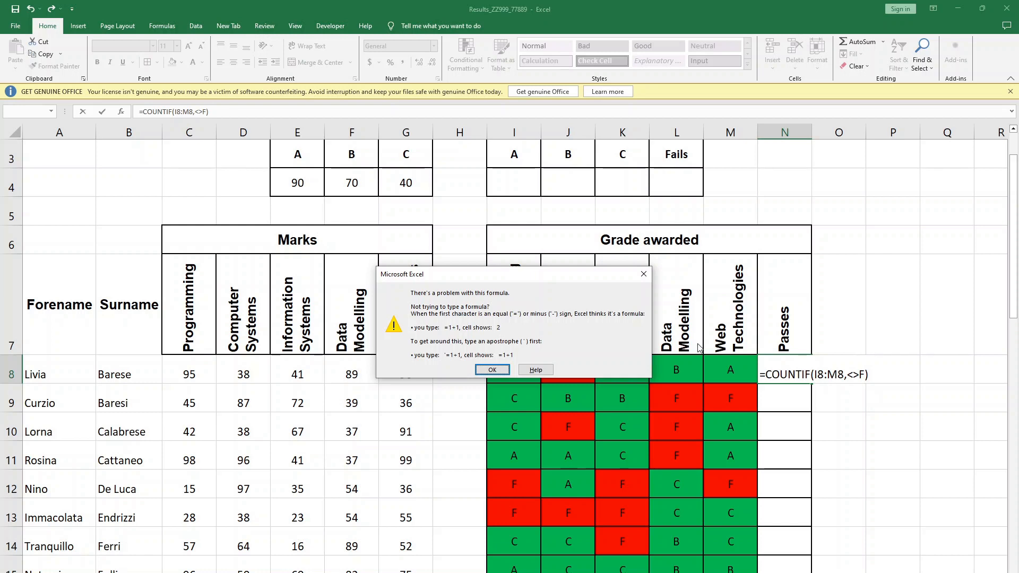
# - Dismiss the formula error, enclose the <>F criterion in quotation marks and enter the corrected COUNTIF formula in N8
pyautogui.click(492, 370)
pyautogui.write('""')
pyautogui.press('Return')
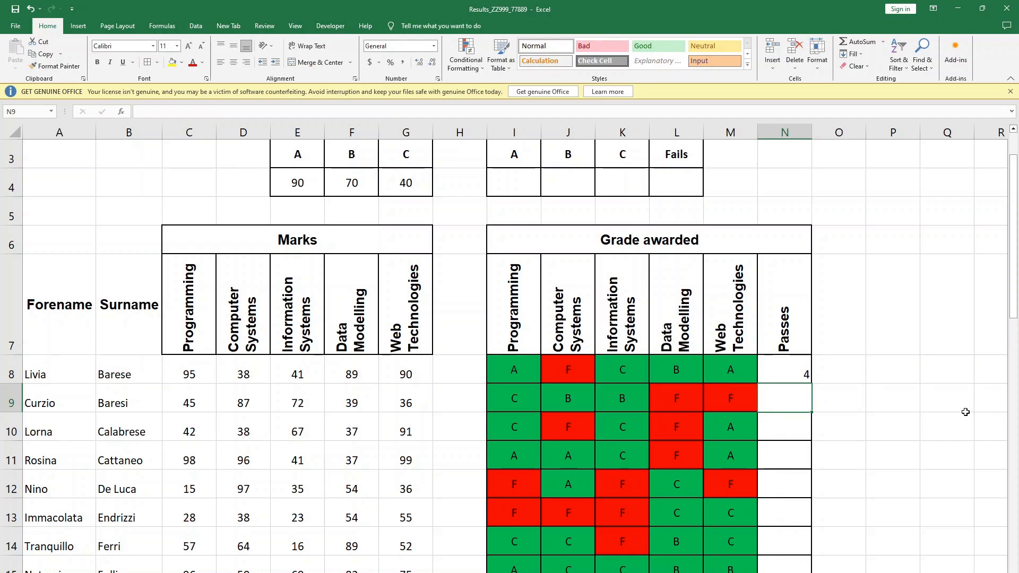
# - Fill the COUNTIF passes formula from N8 down through N41
pyautogui.click(875, 387)
pyautogui.click(788, 370)
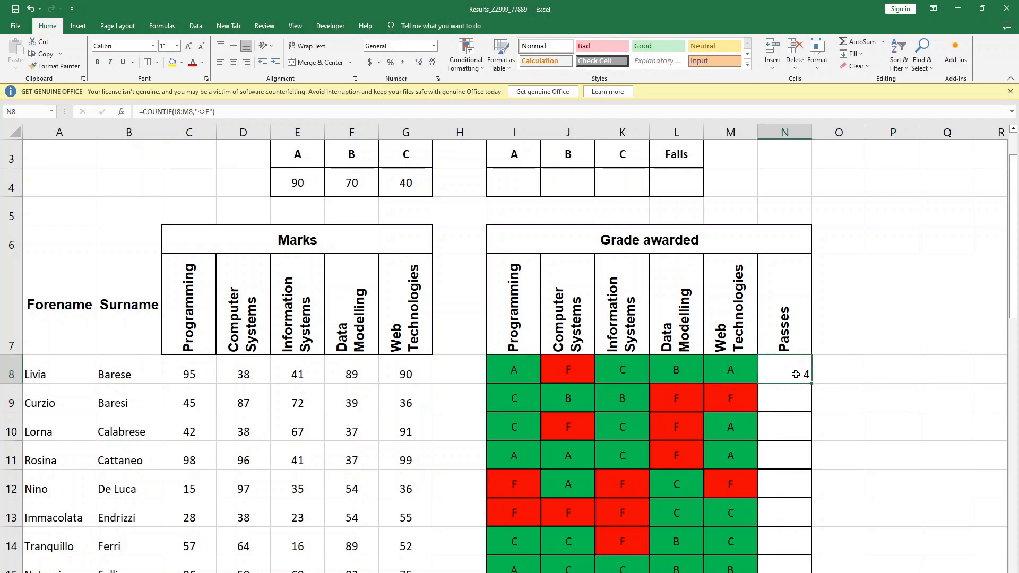
pyautogui.moveTo(811, 375); pyautogui.dragTo(790, 524)
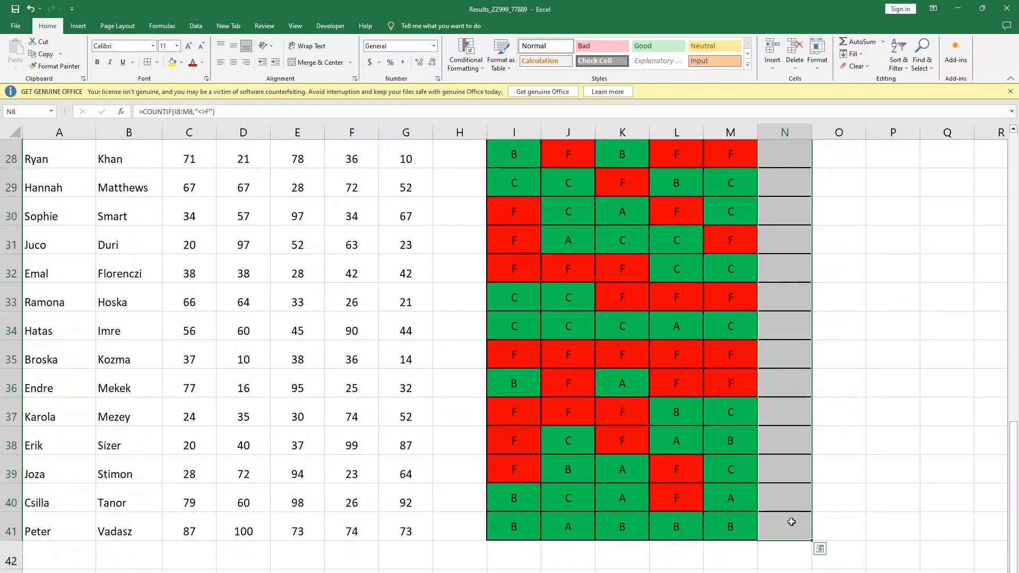
pyautogui.click(884, 324)
pyautogui.scroll(4, 884, 353)
pyautogui.scroll(2, 884, 352)
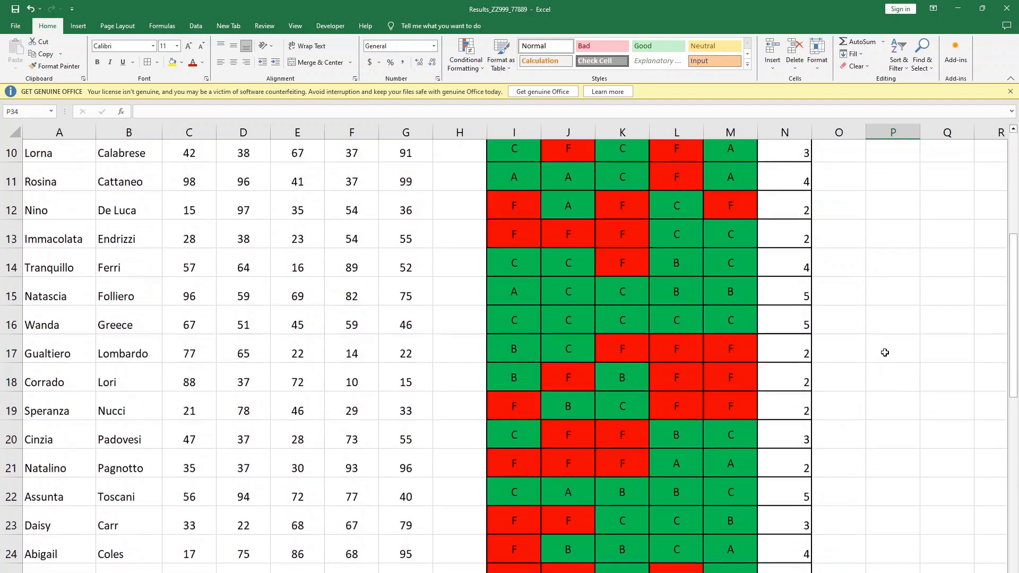
# - Check the filled COUNTIF formulas in the Passes column against the grades in several student rows
pyautogui.click(784, 332)
pyautogui.click(784, 295)
pyautogui.click(786, 326)
pyautogui.click(789, 303)
pyautogui.scroll(1, 847, 334)
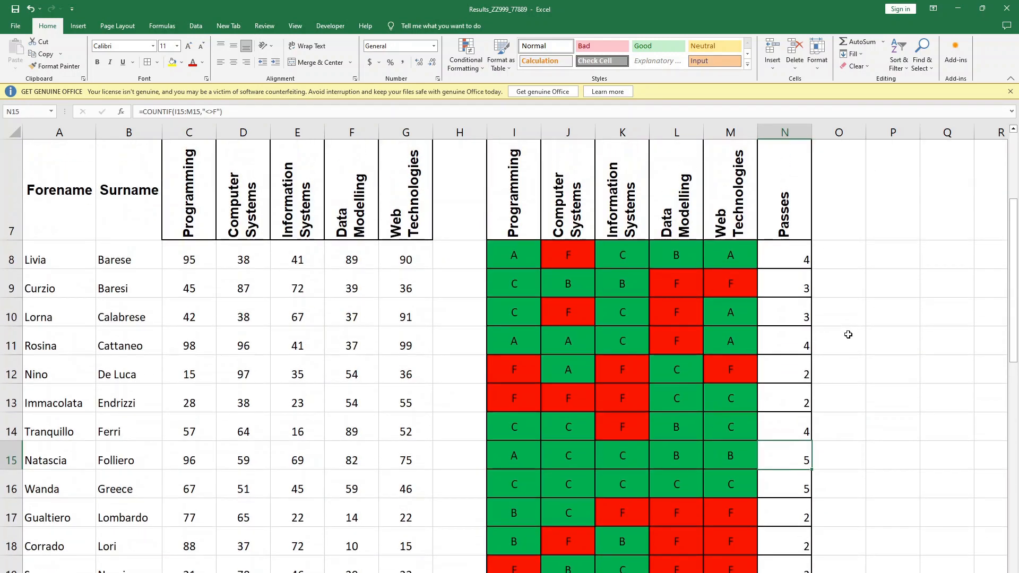
pyautogui.click(781, 260)
pyautogui.click(790, 290)
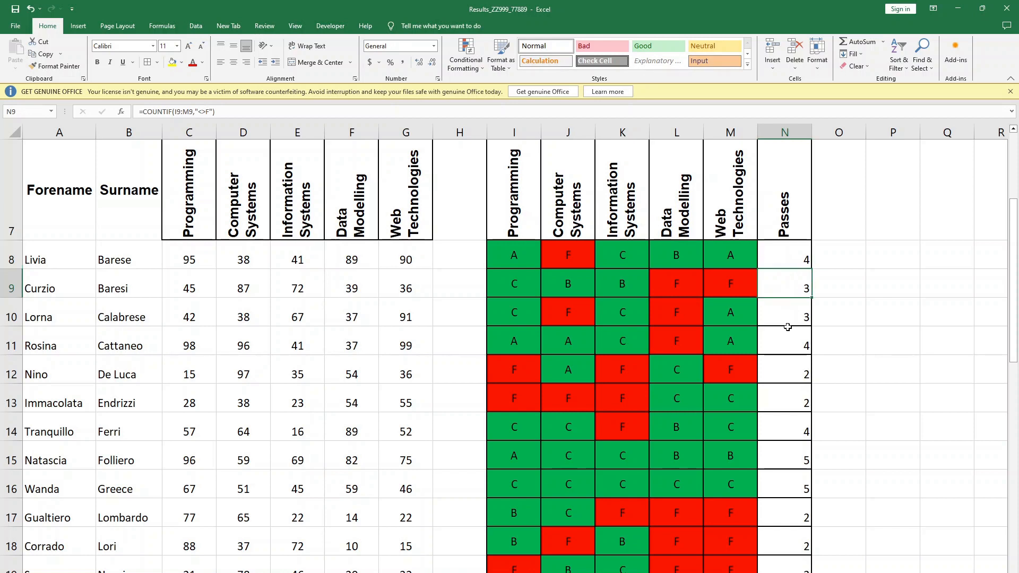
pyautogui.click(775, 308)
pyautogui.click(789, 350)
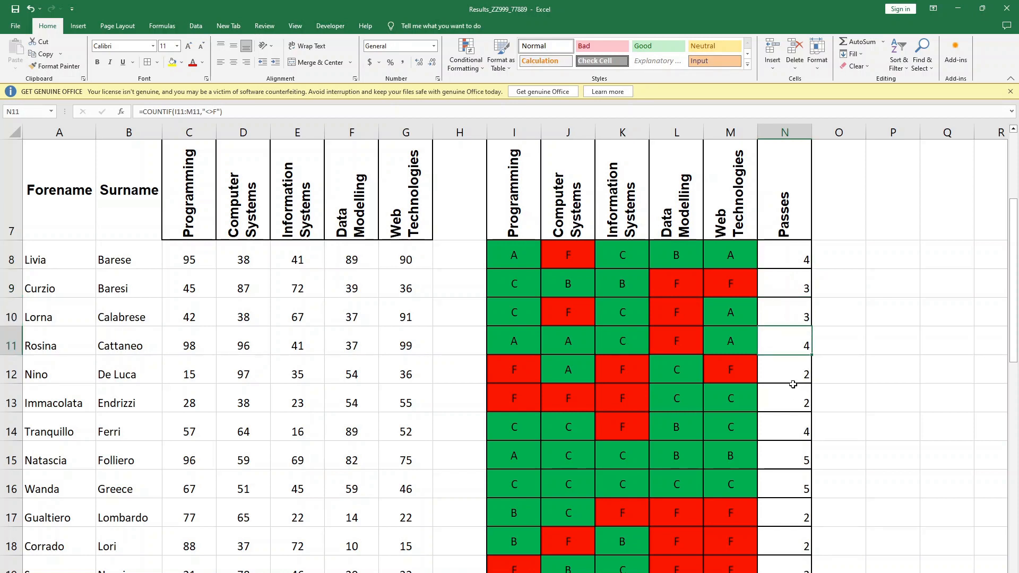
pyautogui.click(792, 373)
pyautogui.click(870, 366)
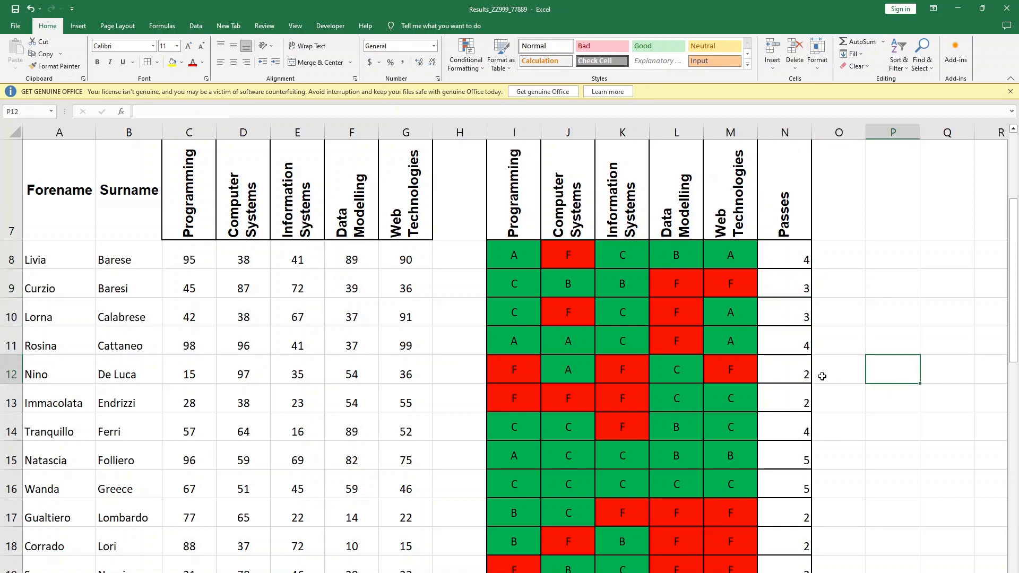
# - Consult the question paper PDF in the browser for the task on I4:L4, and return to I4 in Excel
pyautogui.hotkey('alt', 'Tab')
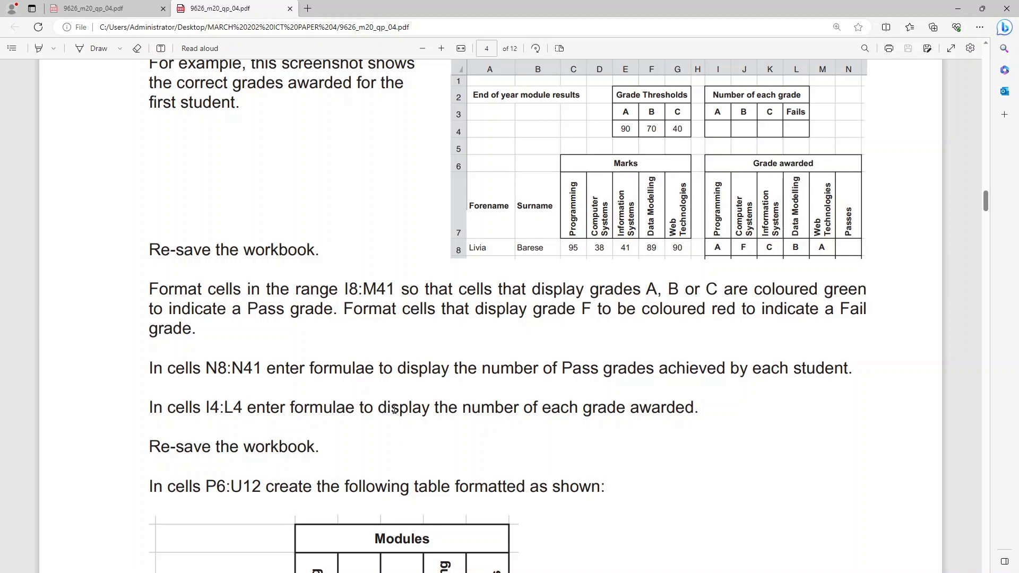
pyautogui.hotkey('alt', 'Tab')
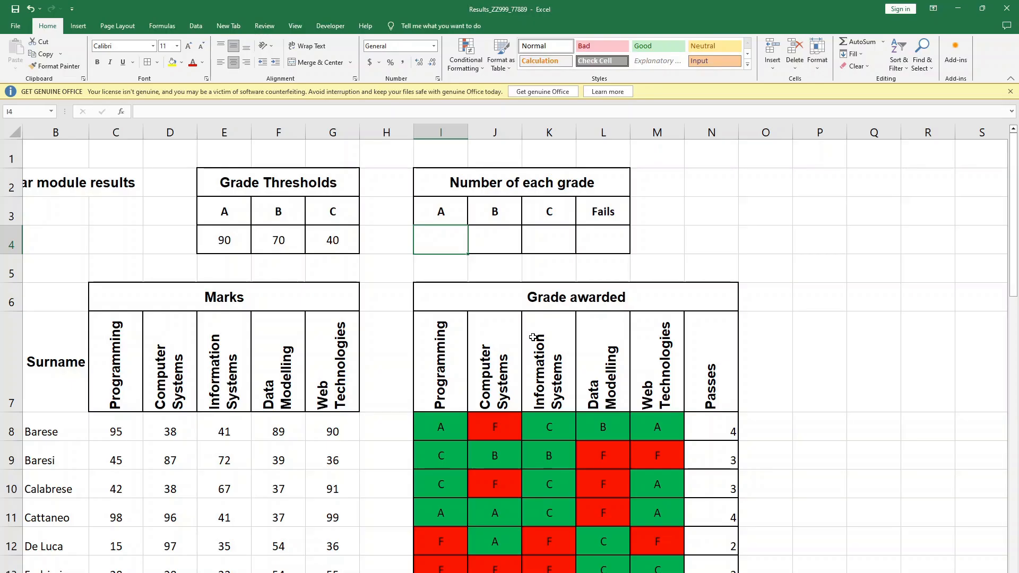
# - Begin a COUNTIF formula in I4 with the grades I8:M41 as the absolute range $I$8:$M$41
pyautogui.write('=IF')
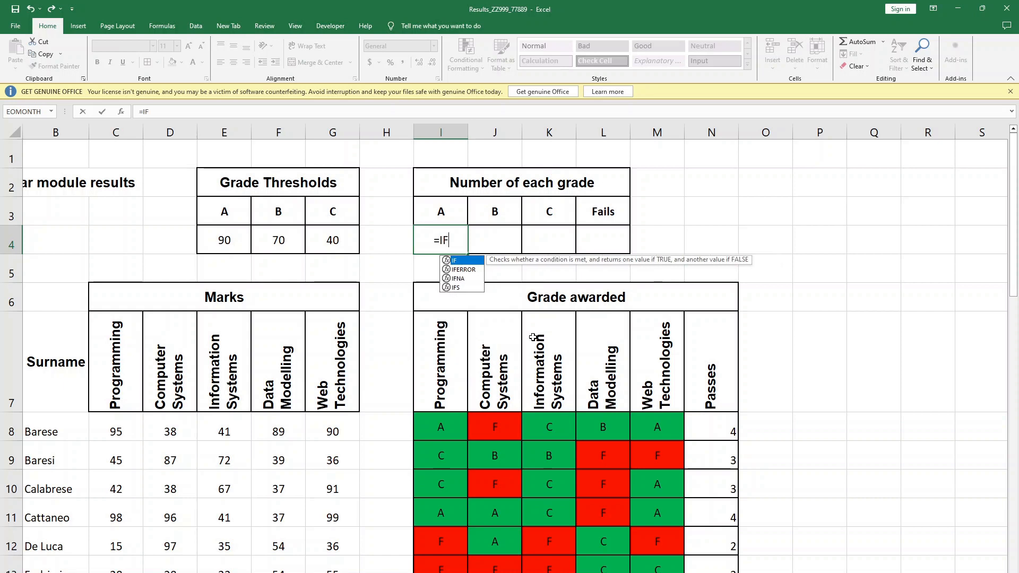
pyautogui.press('BackSpace')
pyautogui.press('BackSpace')
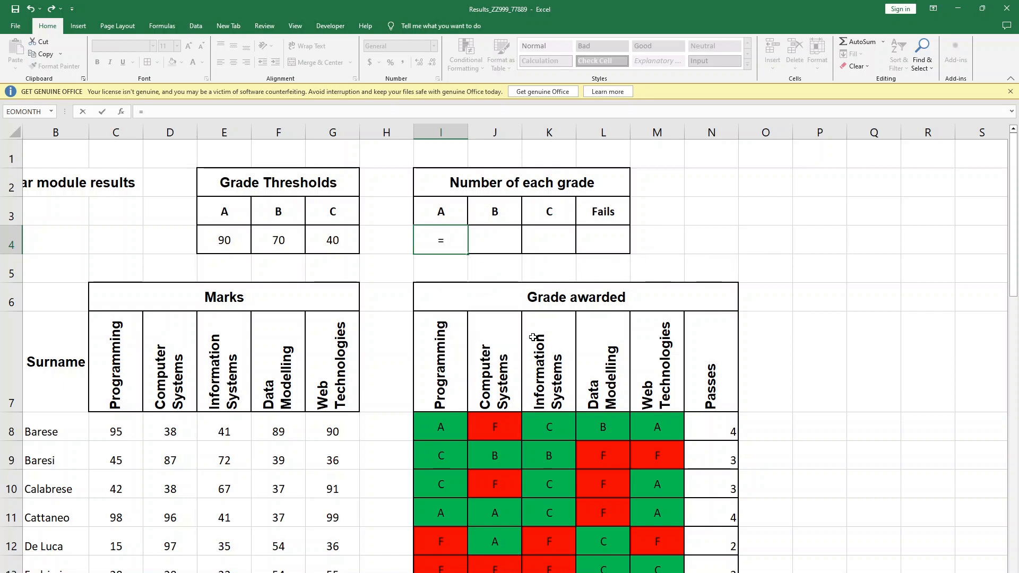
pyautogui.write('COUNT')
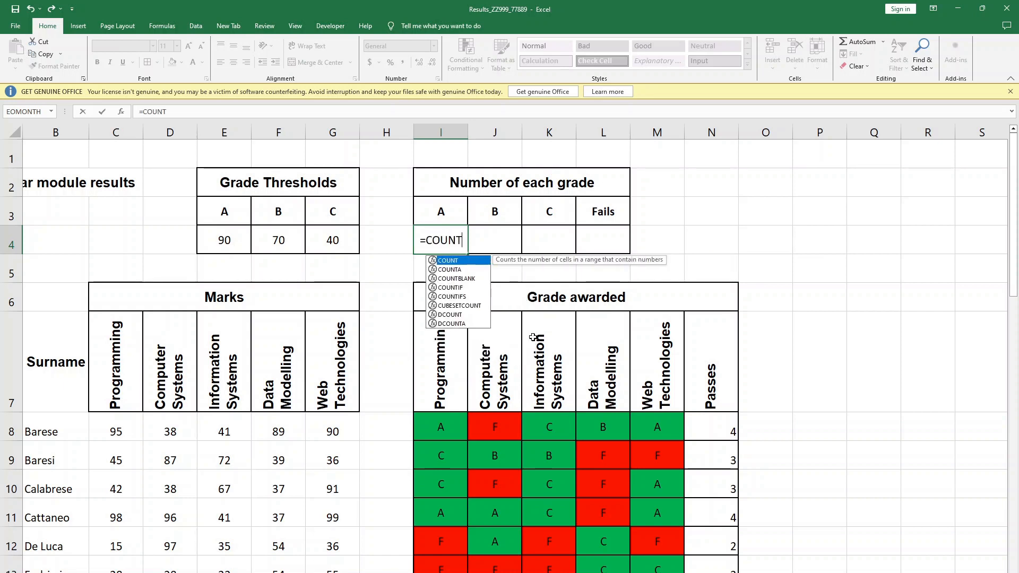
pyautogui.write('IF(')
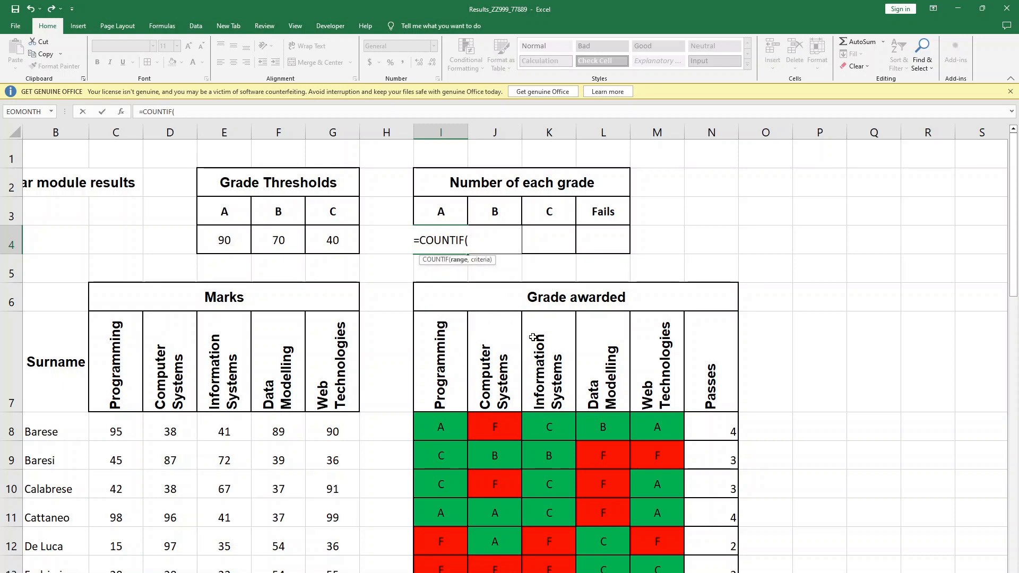
pyautogui.moveTo(443, 427); pyautogui.dragTo(652, 521)
pyautogui.scroll(6, 547, 331)
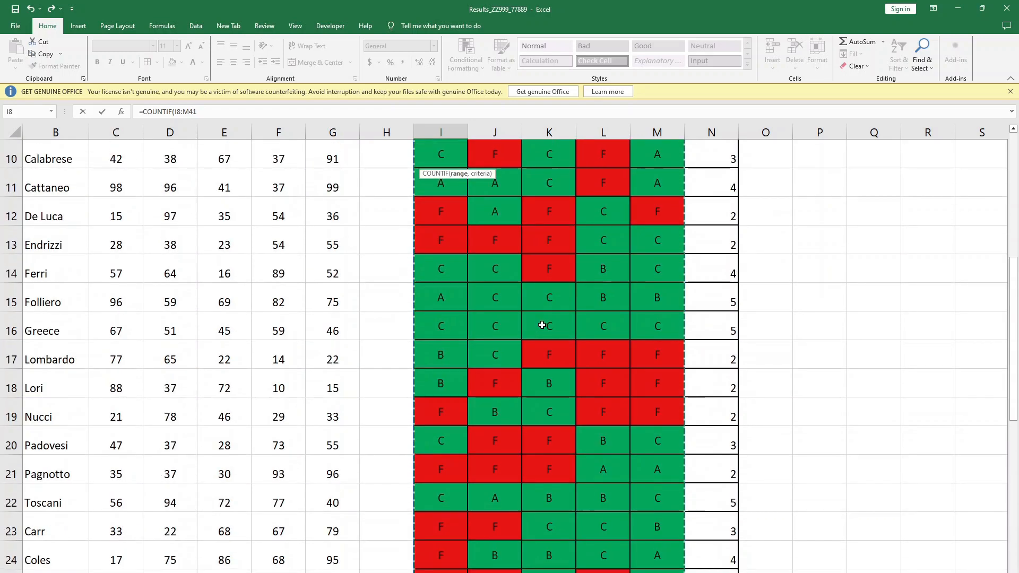
pyautogui.scroll(3, 541, 325)
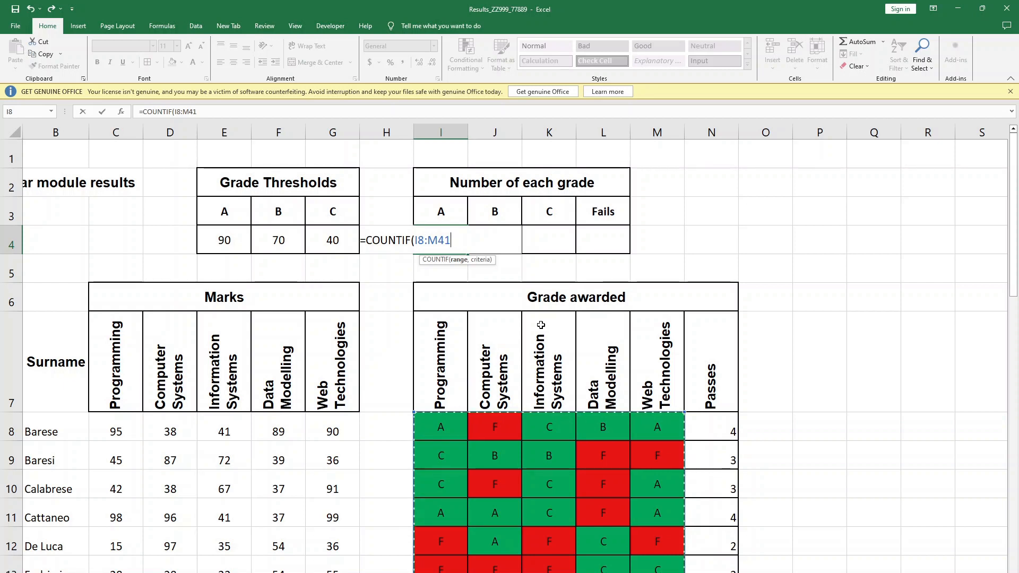
pyautogui.press('F4')
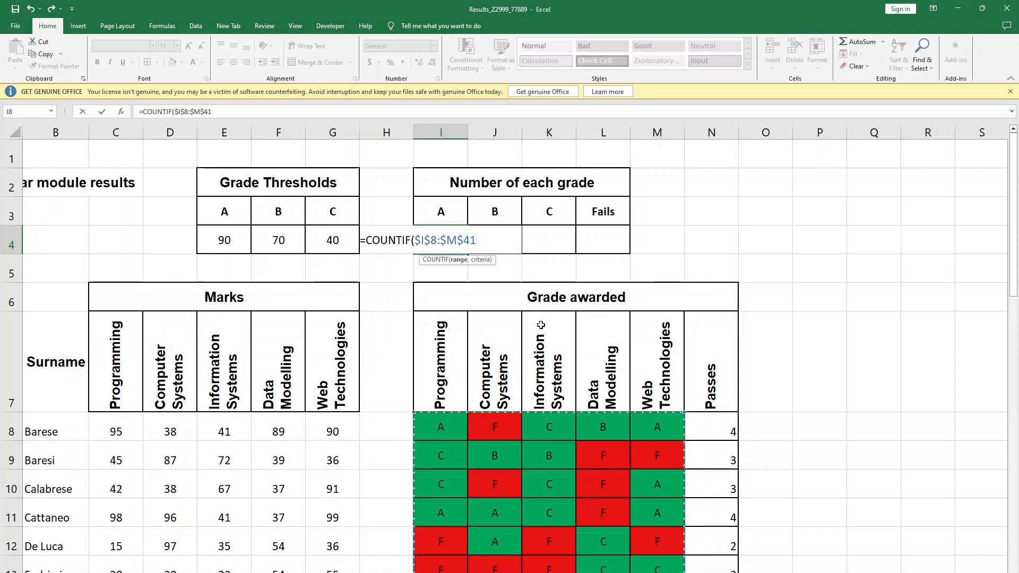
pyautogui.write(',')
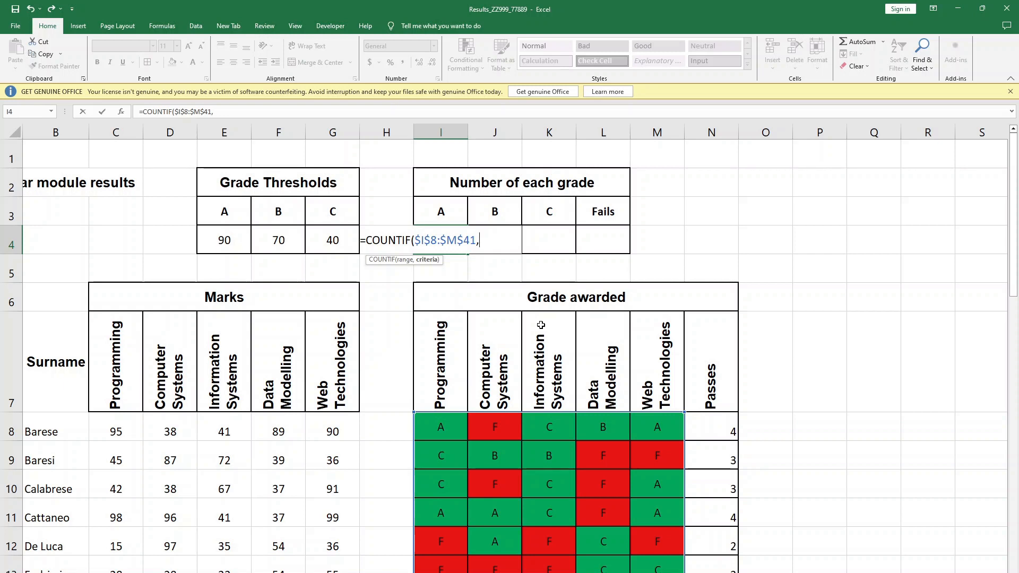
pyautogui.write('"A\'0')
# - Try to complete the I4 formula as =COUNTIF($I$8:$M$41,"A')
pyautogui.press('Return')
pyautogui.press('Return')
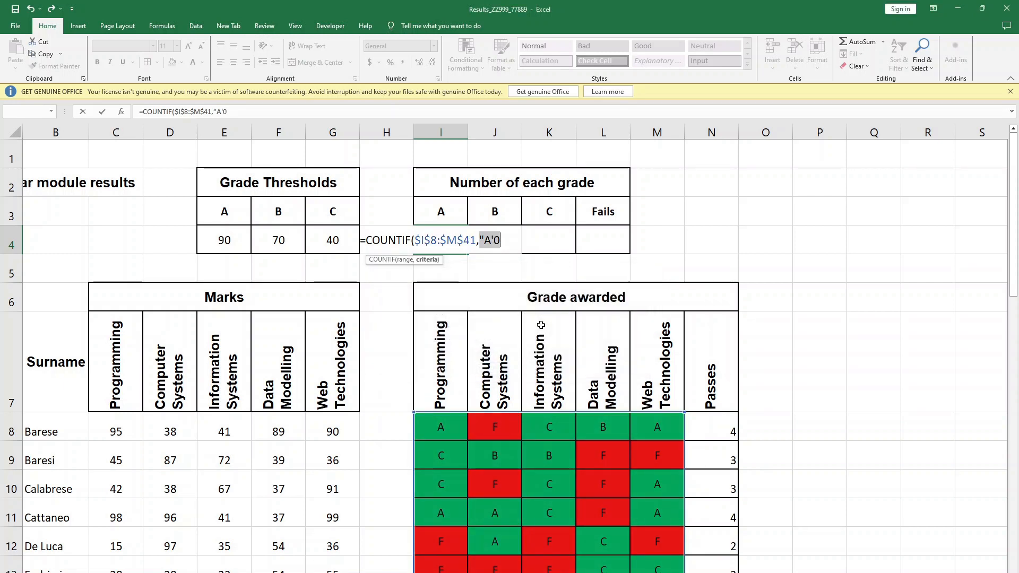
pyautogui.click(511, 238)
pyautogui.press('BackSpace')
pyautogui.write(')')
pyautogui.press('Return')
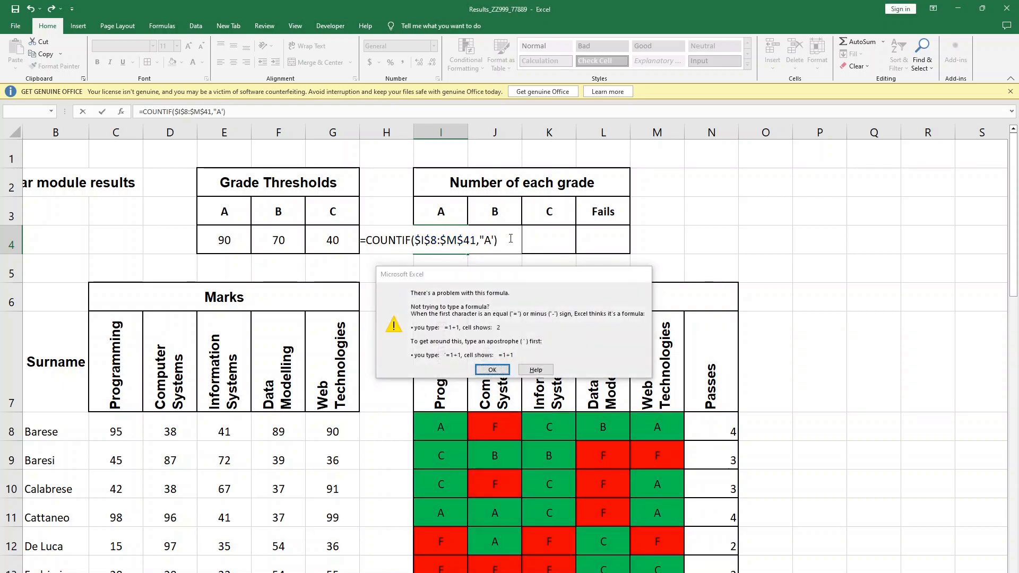
# - Dismiss the formula error, replace the closing apostrophe with a double quotation mark, and enter =COUNTIF($I$8:$M$41,"A") in I4
pyautogui.press('Return')
pyautogui.press('Left')
pyautogui.press('BackSpace')
pyautogui.write('"')
pyautogui.press('Tab')
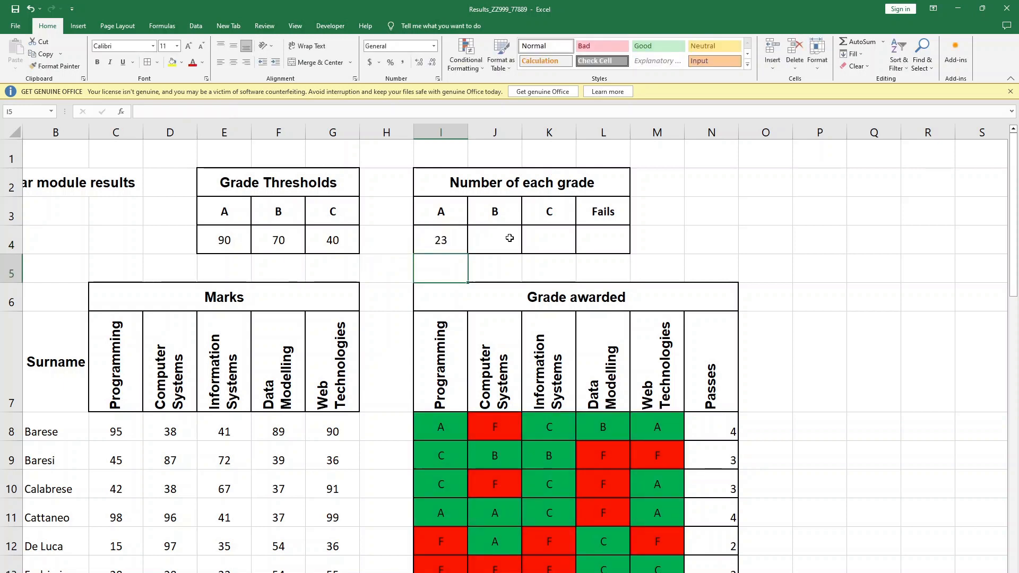
# - Fill the A-grade COUNTIF formula from I4 across to J4:K4
pyautogui.click(454, 229)
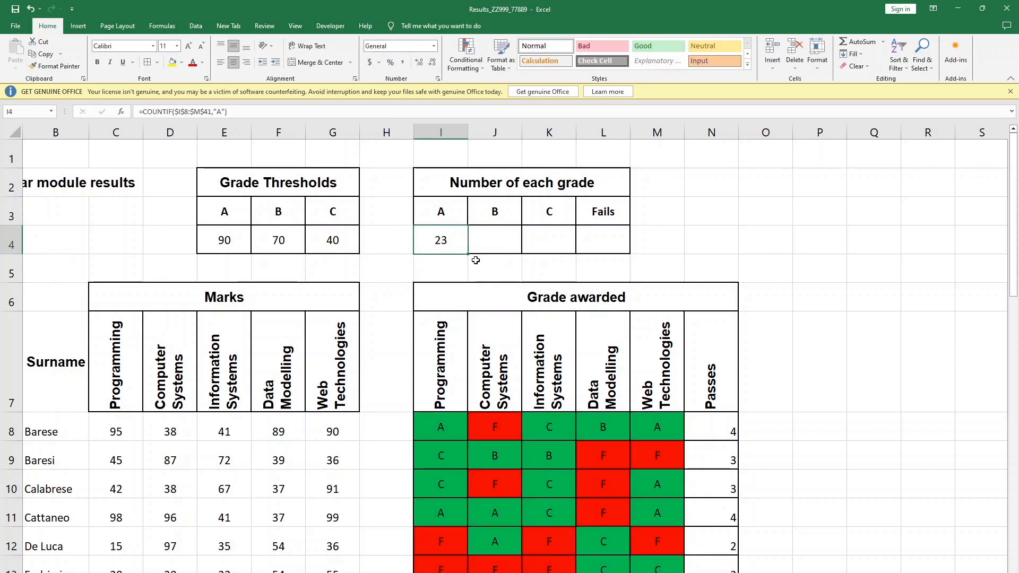
pyautogui.moveTo(479, 254); pyautogui.dragTo(567, 245)
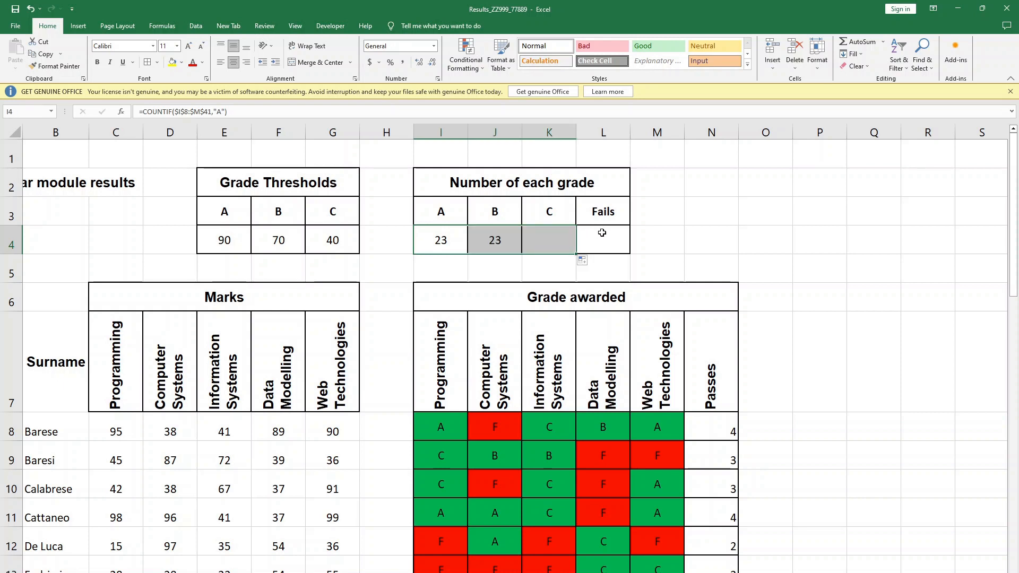
pyautogui.click(700, 227)
# - Change the COUNTIF criterion in J4 to "B" to count the B grades
pyautogui.click(499, 249)
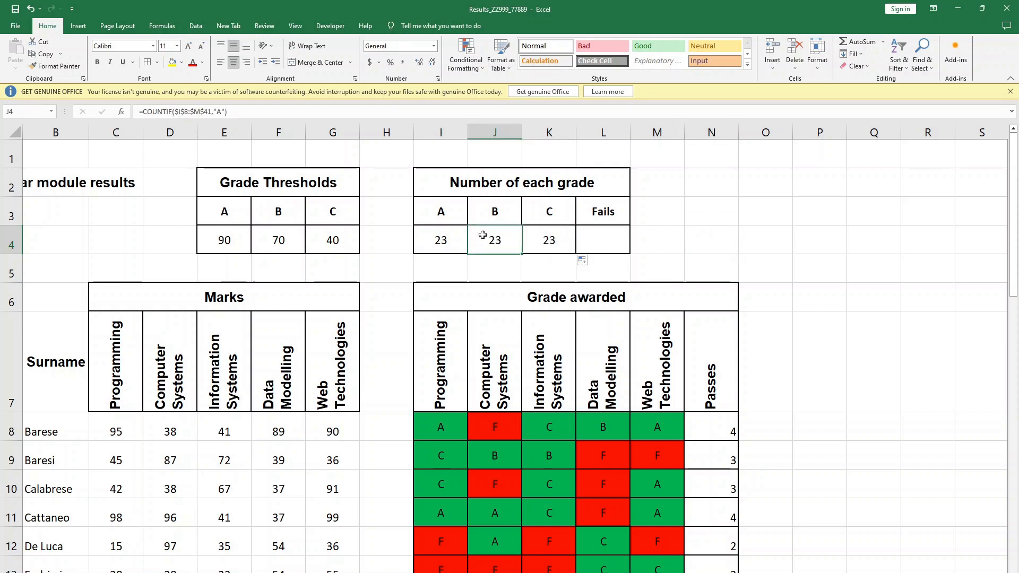
pyautogui.press('F2')
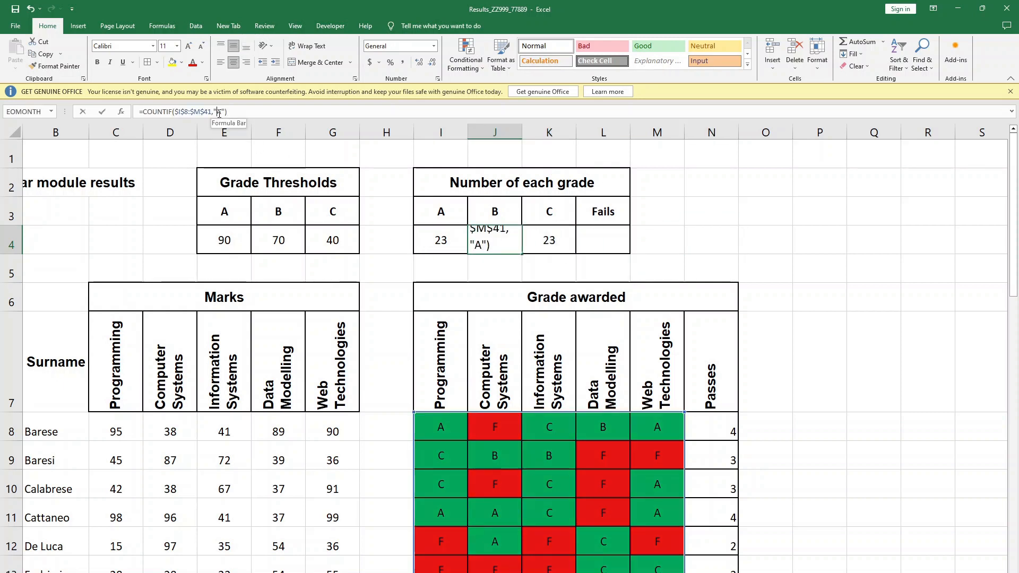
pyautogui.press('Delete')
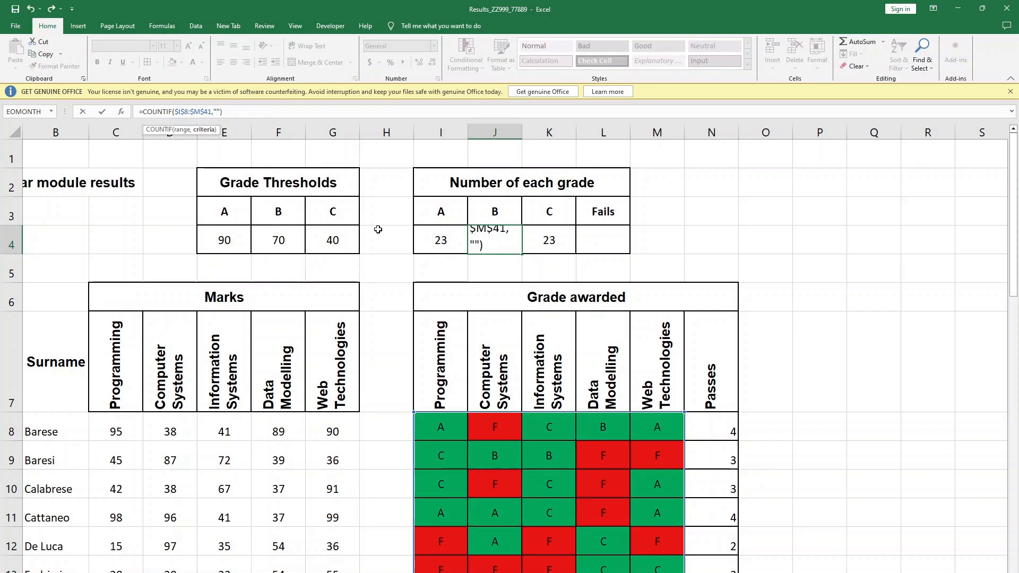
pyautogui.write('B')
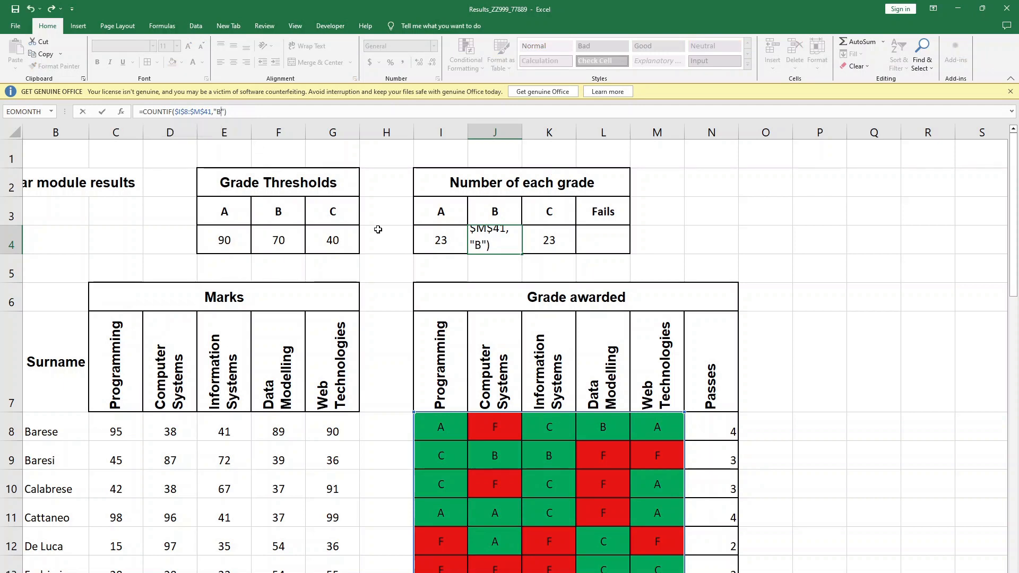
pyautogui.press('Tab')
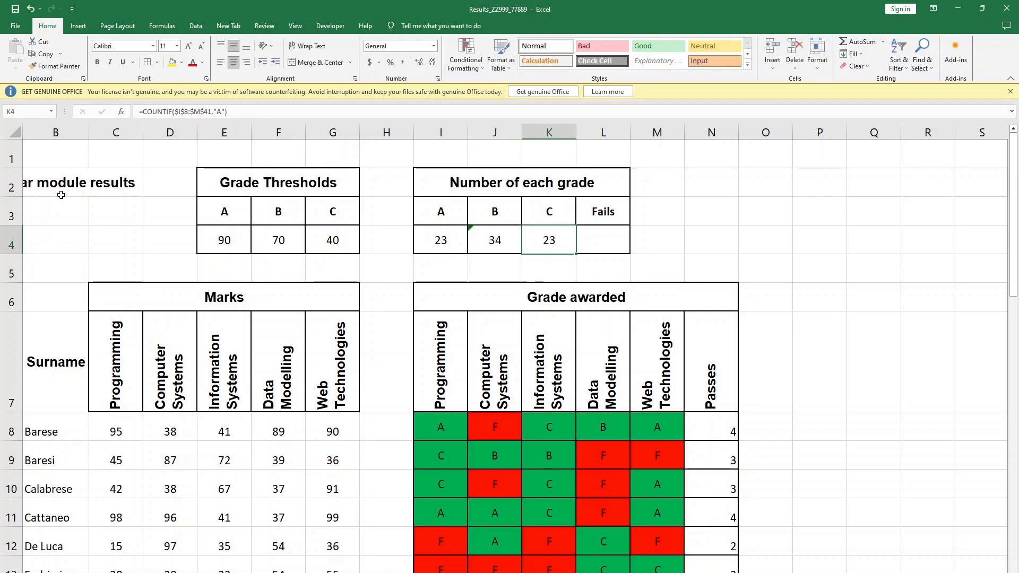
# - Change the COUNTIF criterion in K4 to "C" to count the C grades
pyautogui.click(219, 114)
pyautogui.press('Delete')
pyautogui.write('COUNTIF($I$8:$M$41,"C')
pyautogui.press('Return')
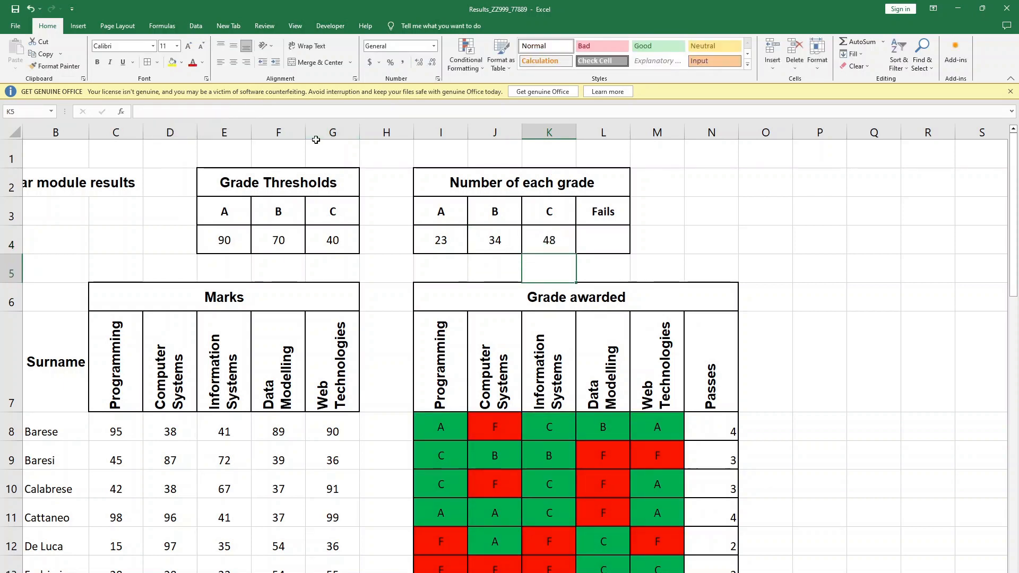
# - Review the COUNTIF formulas in I4, J4 and K4 and the empty Fails cell L4
pyautogui.click(434, 241)
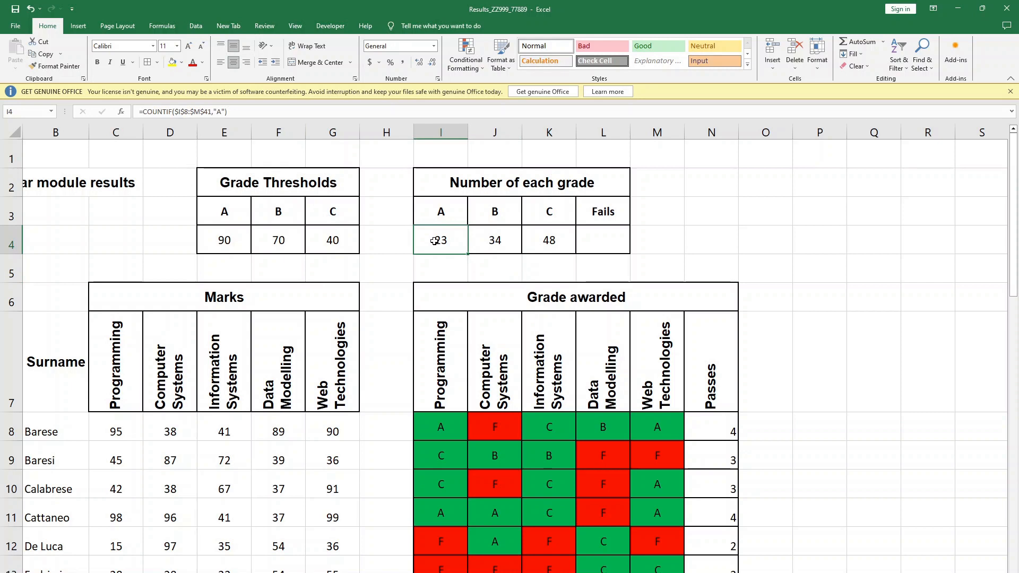
pyautogui.click(482, 241)
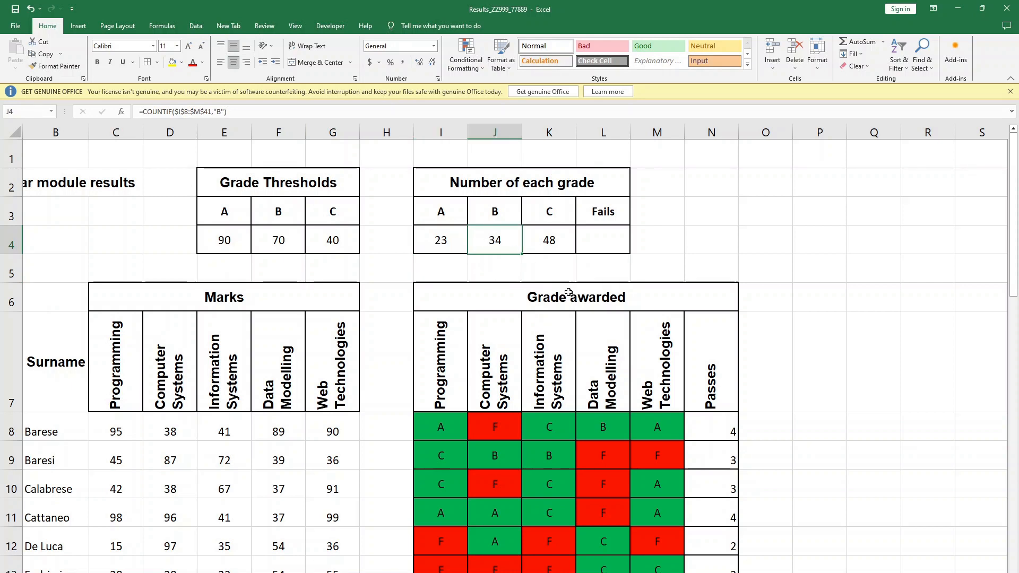
pyautogui.click(550, 244)
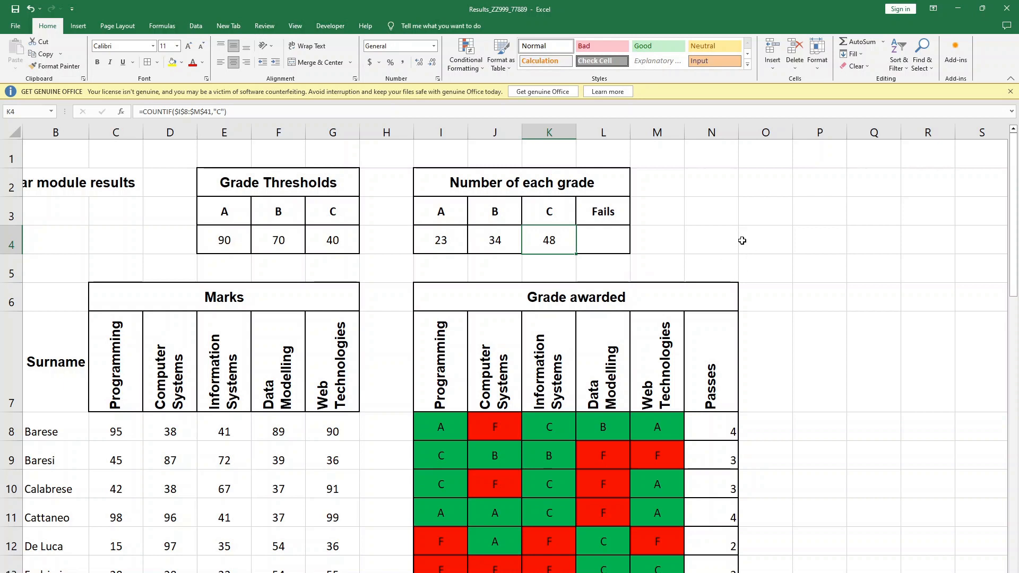
pyautogui.click(588, 244)
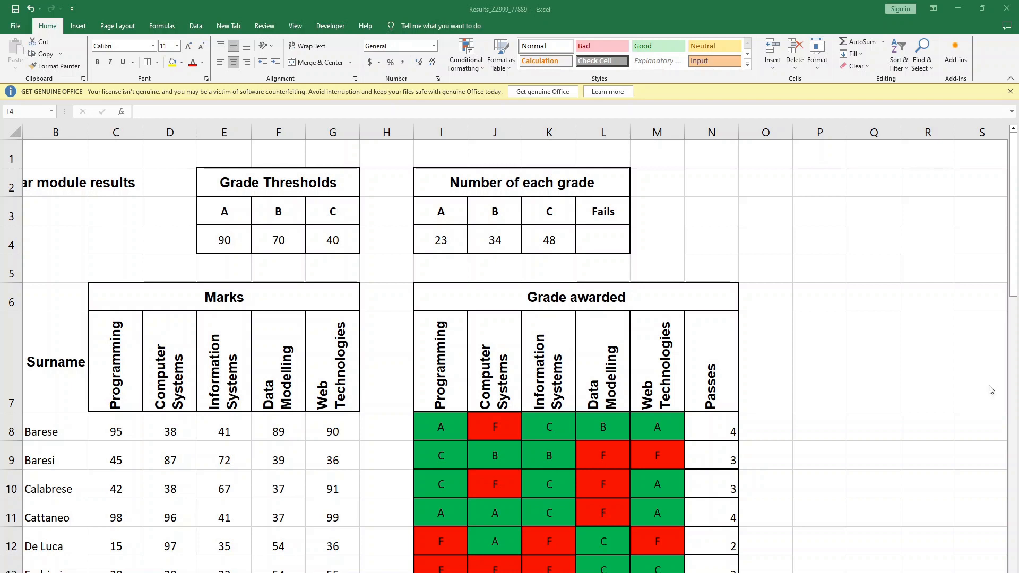
pyautogui.click(629, 239)
# - Fill the COUNTIF formula from K4 into L4 under Fails, and select L4
pyautogui.click(559, 238)
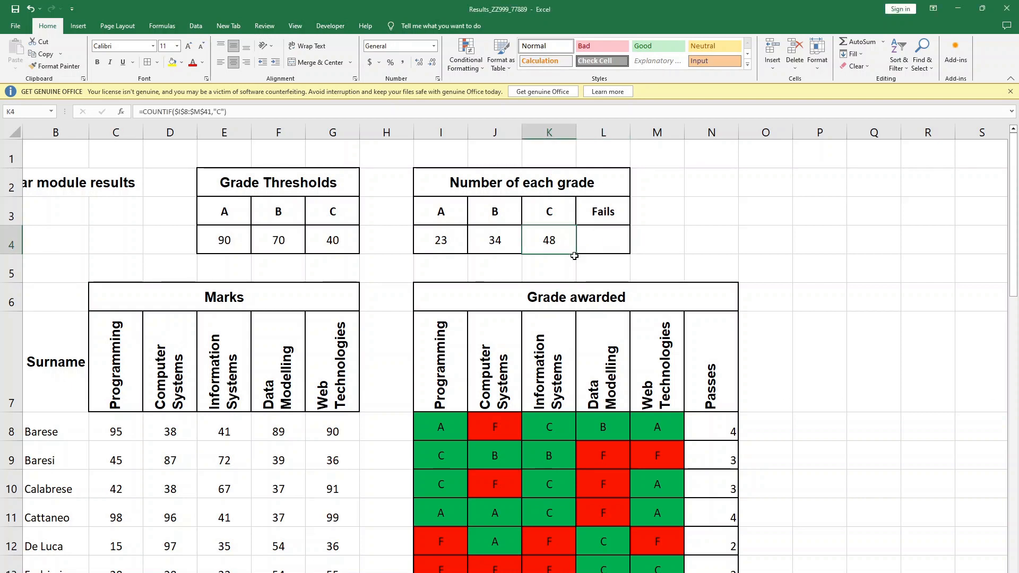
pyautogui.moveTo(578, 254); pyautogui.dragTo(608, 250)
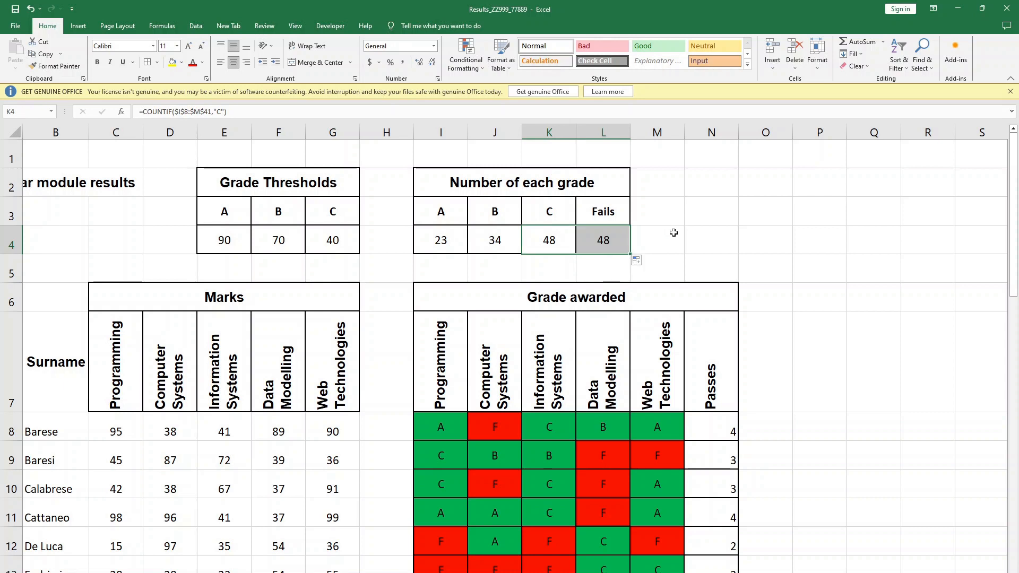
pyautogui.click(700, 238)
pyautogui.click(613, 243)
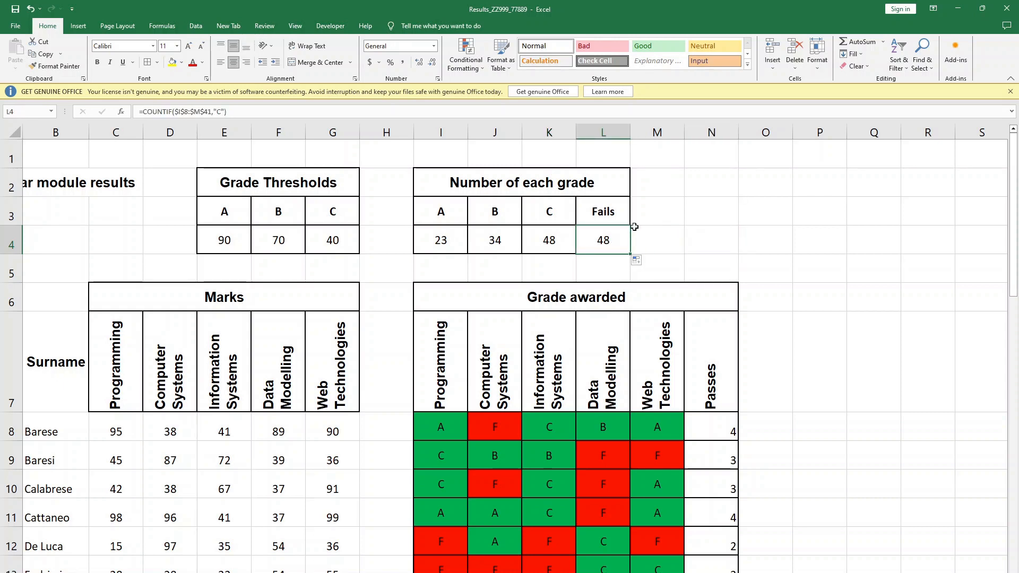
# - Change the COUNTIF criterion in L4 to "F" to count the fails
pyautogui.click(216, 111)
pyautogui.press('Delete')
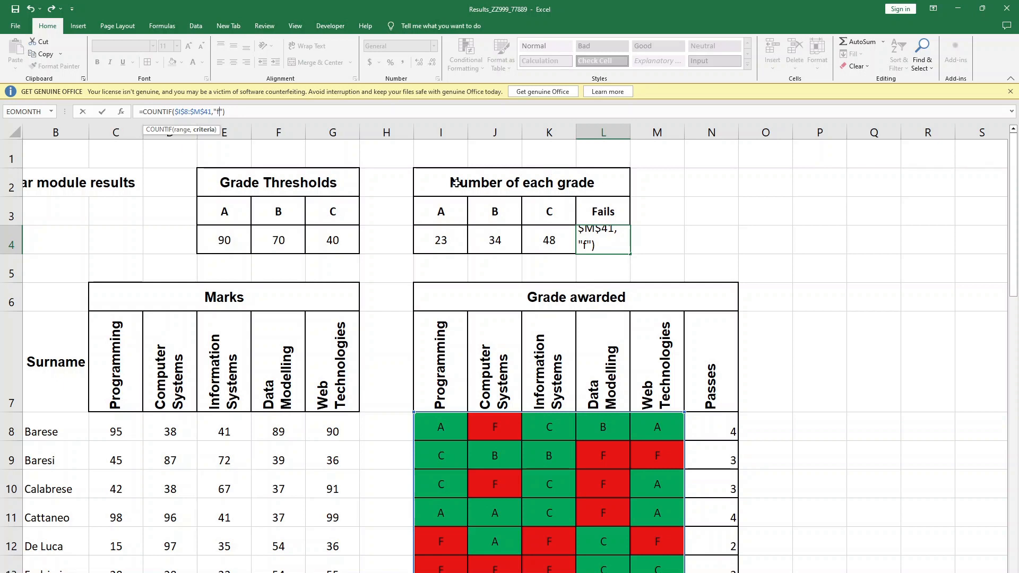
pyautogui.write('F')
pyautogui.press('Return')
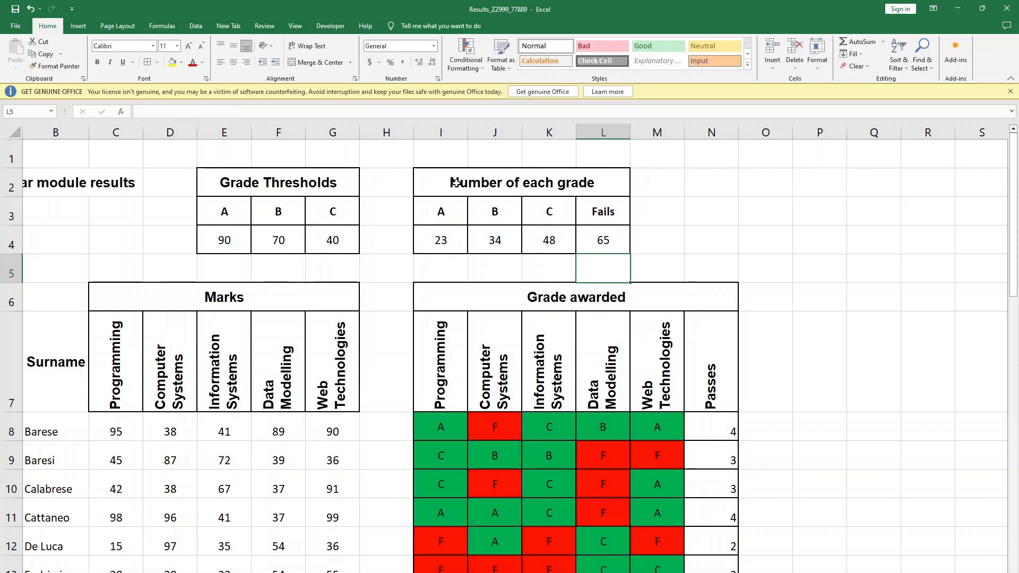
pyautogui.click(796, 268)
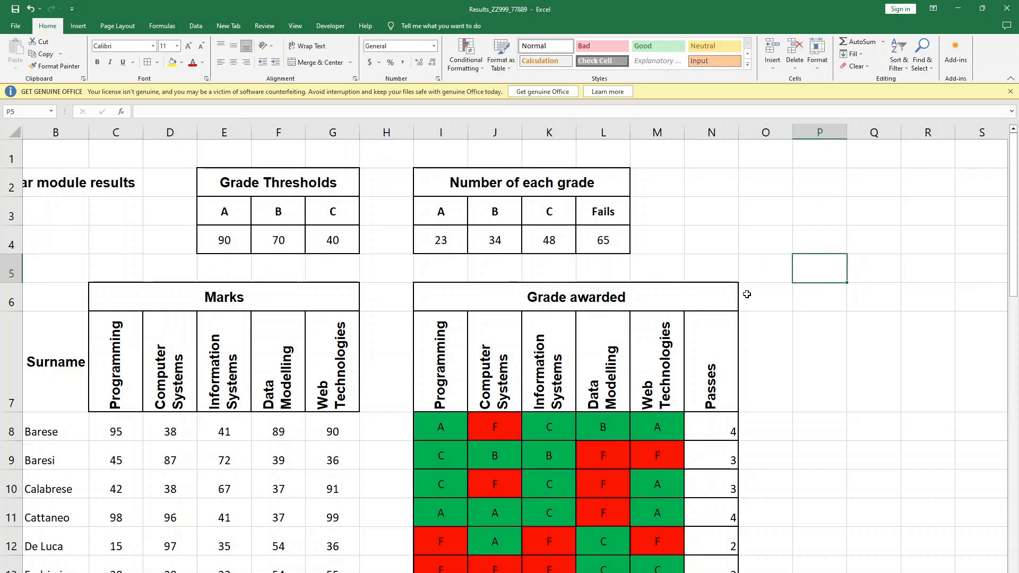
pyautogui.click(757, 342)
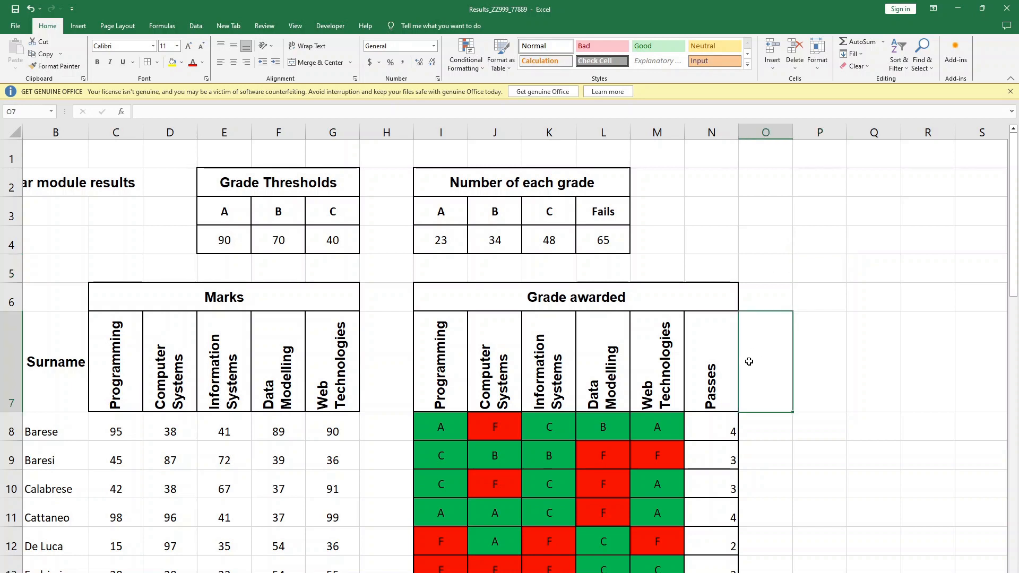
# - Switch to the exam paper PDF and read the next task about creating the Modules table in cells P6:U12
pyautogui.hotkey('alt', 'Tab')
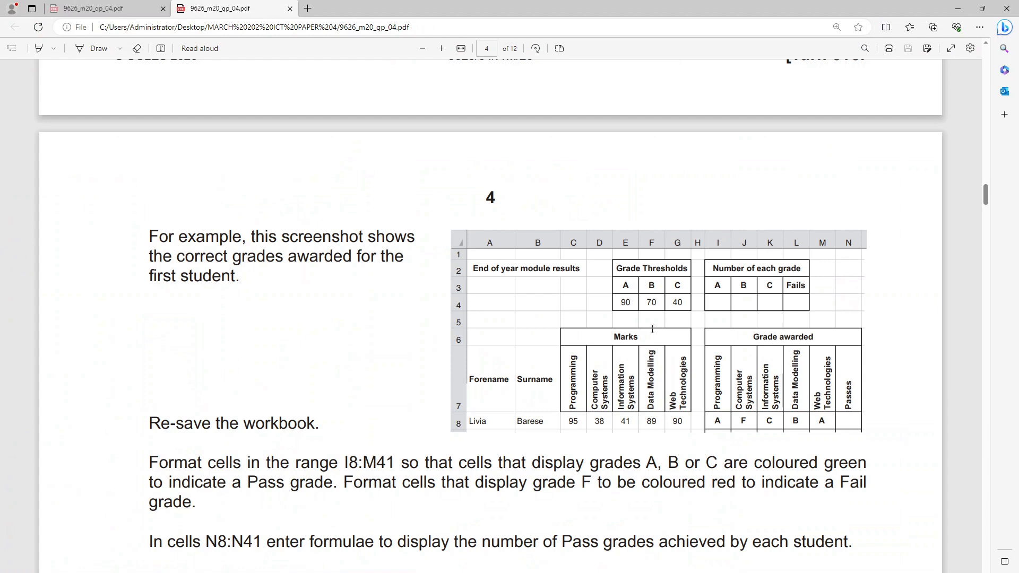
pyautogui.scroll(-5, 600, 371)
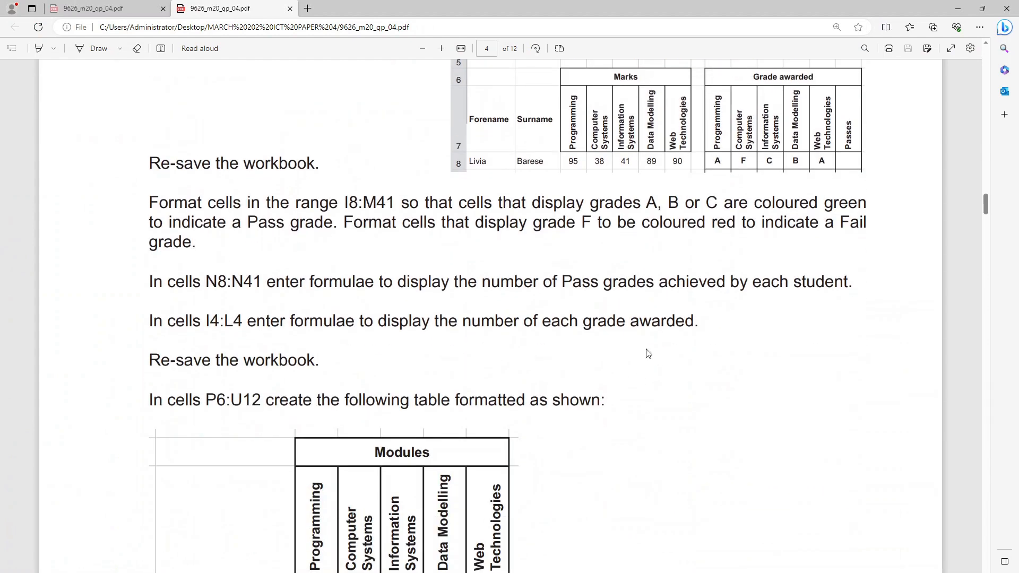
pyautogui.scroll(-1, 653, 358)
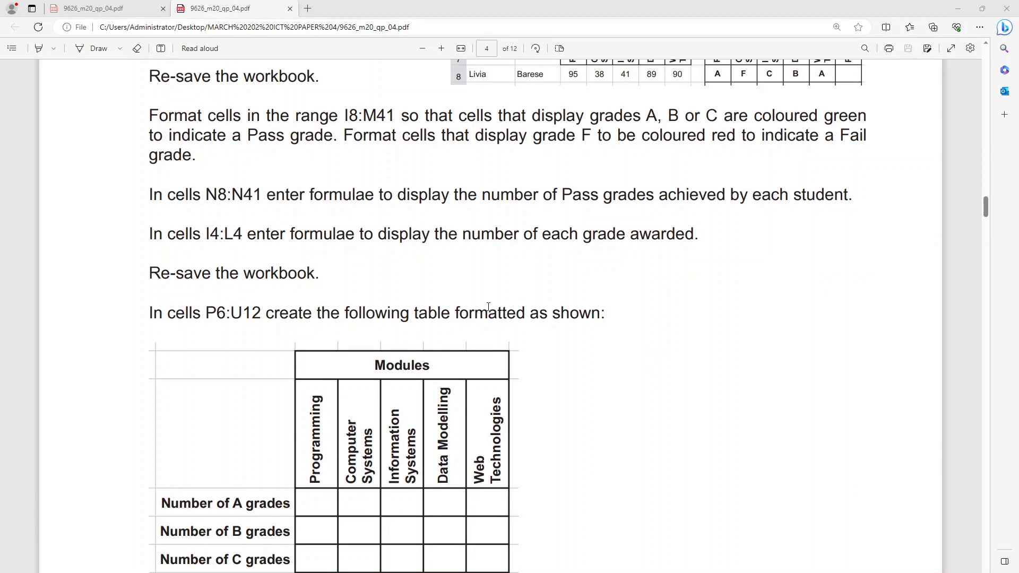
pyautogui.hotkey('alt', 'Tab')
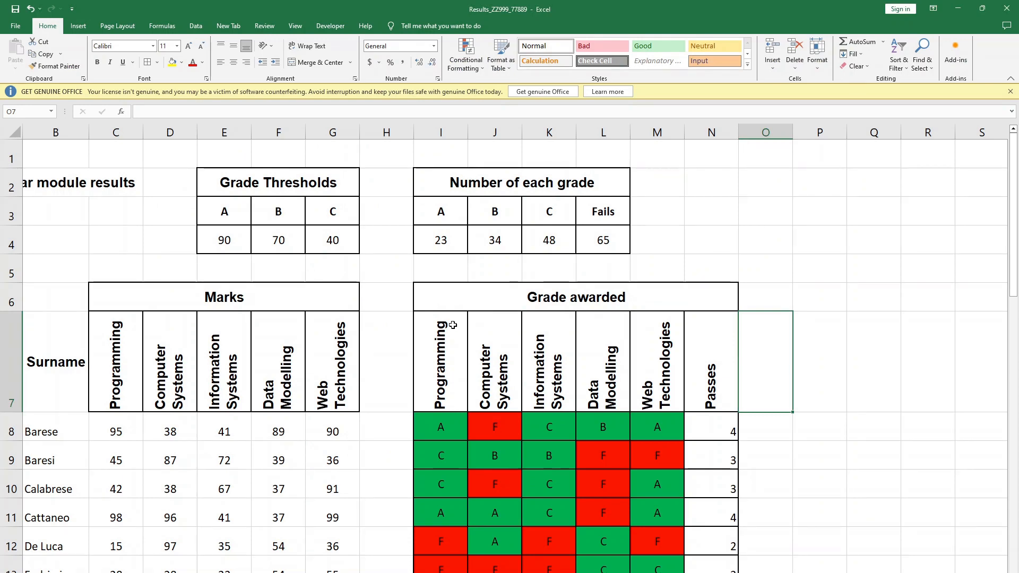
pyautogui.hotkey('alt', 'Tab')
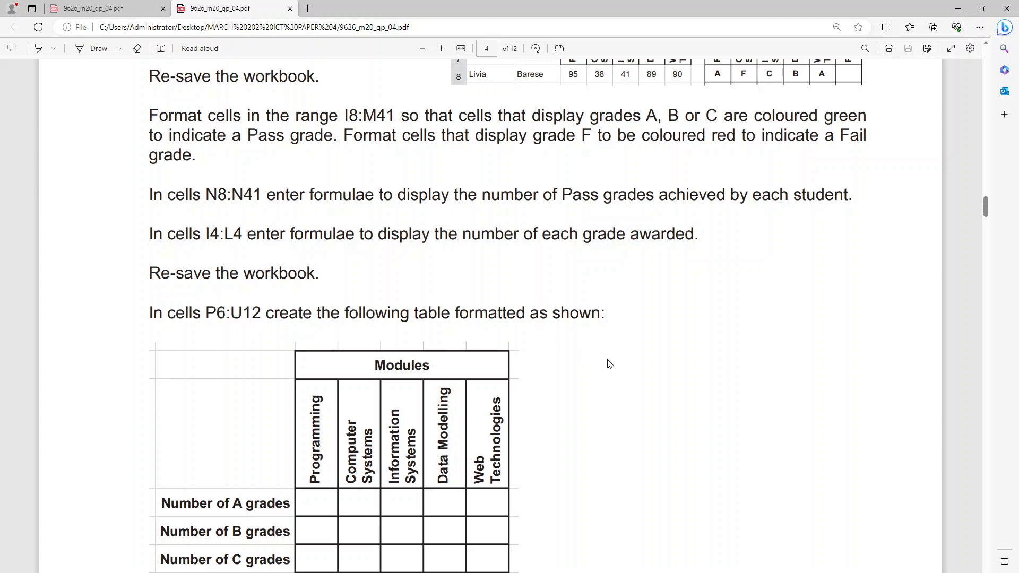
pyautogui.scroll(-5, 607, 364)
pyautogui.scroll(1, 609, 363)
pyautogui.scroll(1, 609, 363)
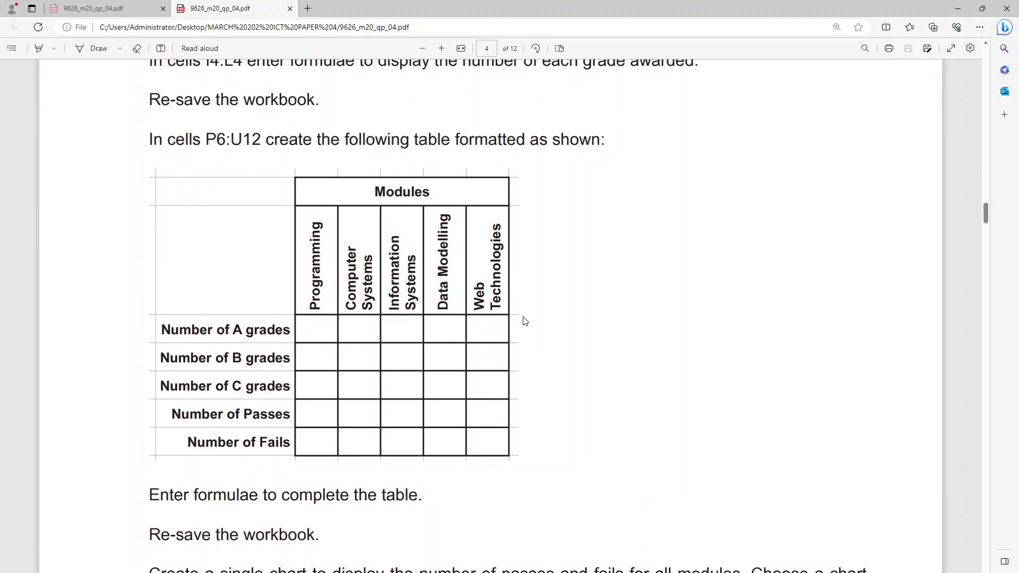
# - Back in Excel, copy the Marks title and its five module headings in C6:G7
pyautogui.hotkey('alt', 'Tab')
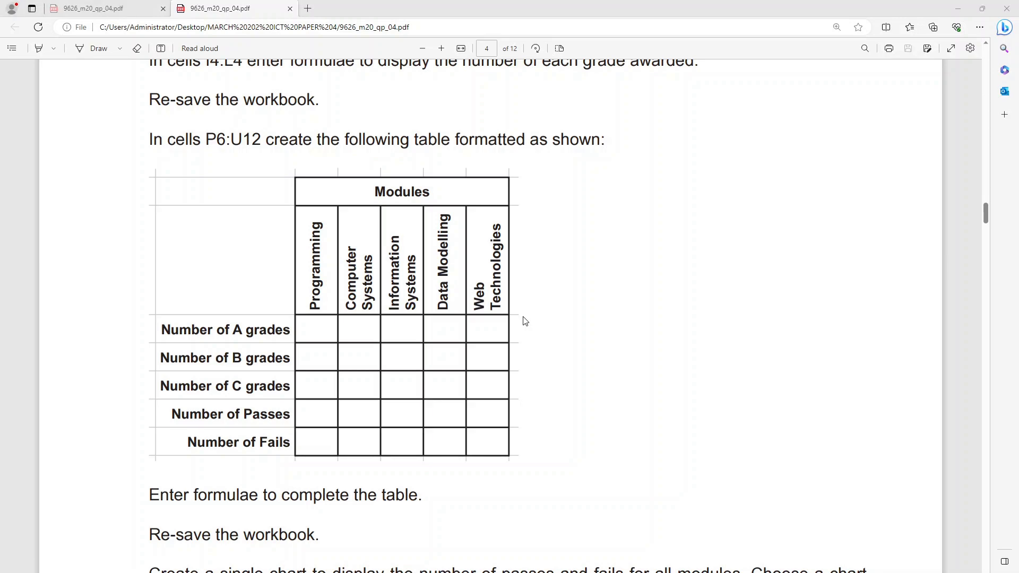
pyautogui.scroll(-1, 652, 207)
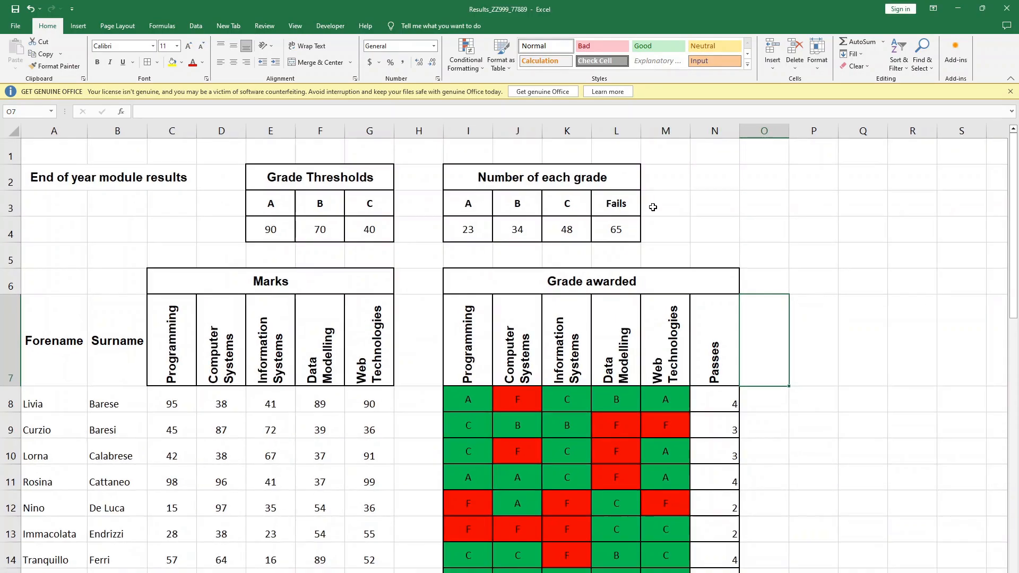
pyautogui.click(827, 270)
pyautogui.moveTo(500, 281); pyautogui.dragTo(586, 327)
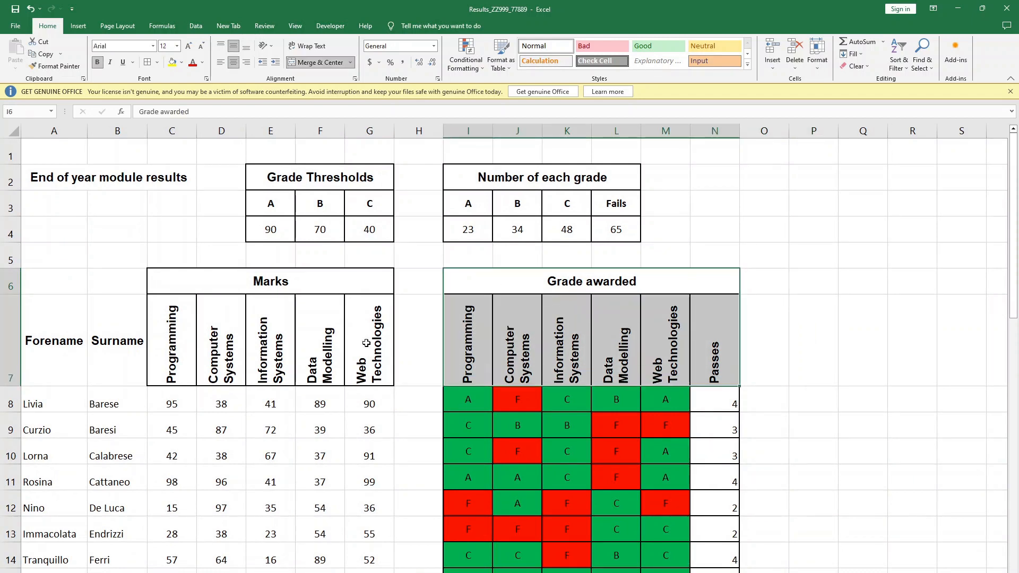
pyautogui.moveTo(295, 291); pyautogui.dragTo(298, 332)
pyautogui.hotkey('ctrl', 'c')
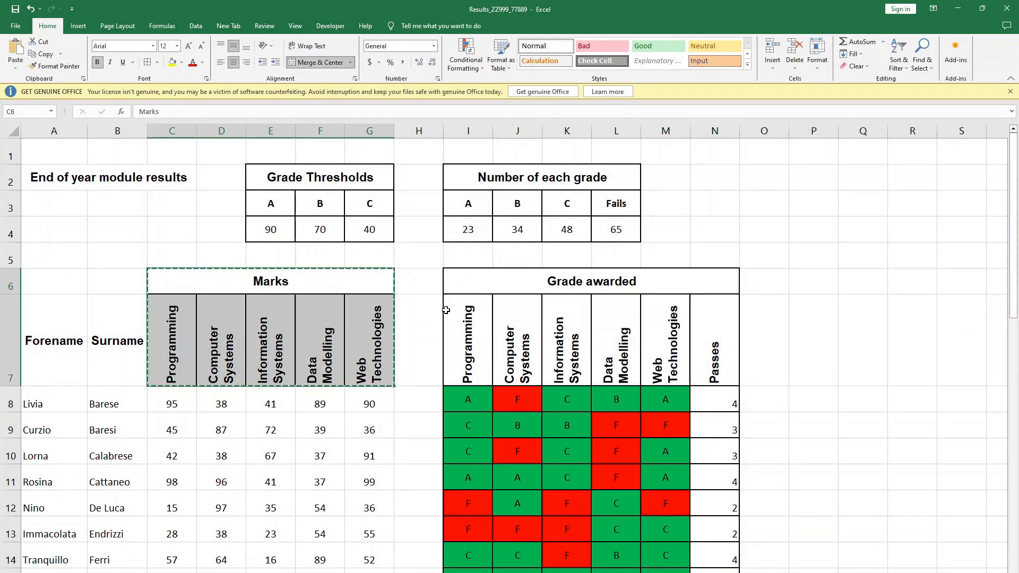
# - Paste the copied Marks headings at P6 and compare their placement with the Modules table in the exam paper
pyautogui.click(805, 282)
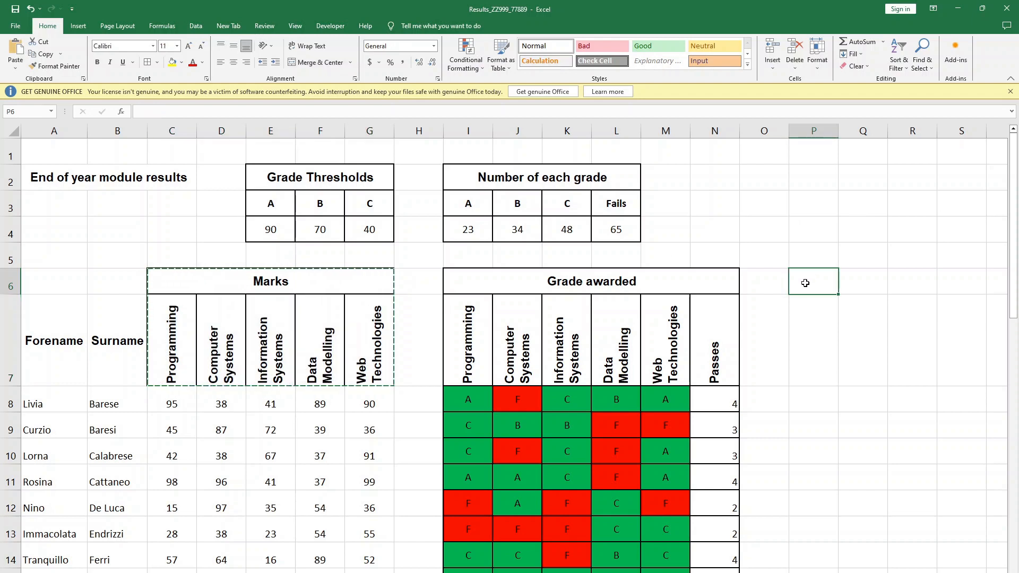
pyautogui.hotkey('ctrl', 'v')
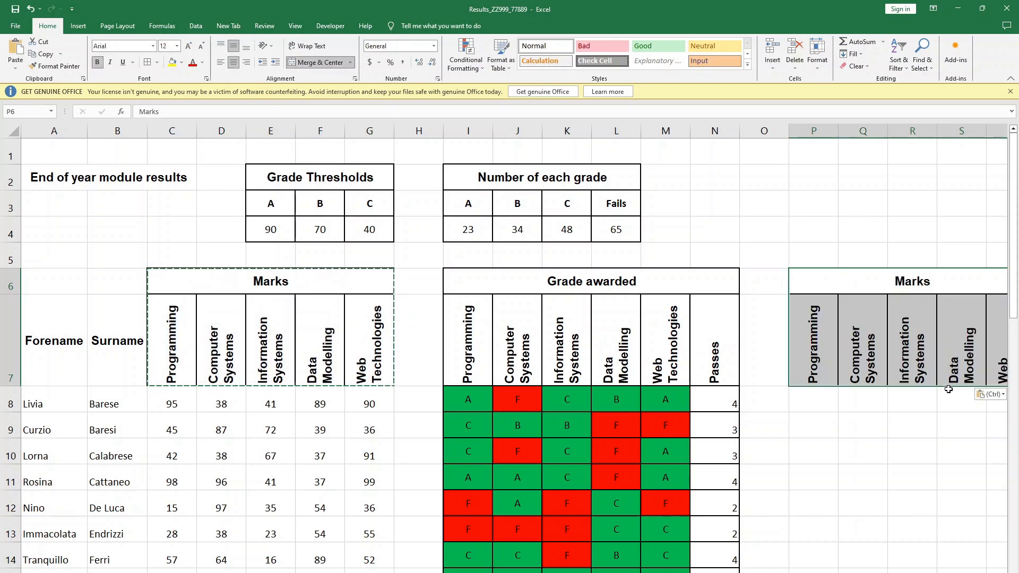
pyautogui.click(950, 394)
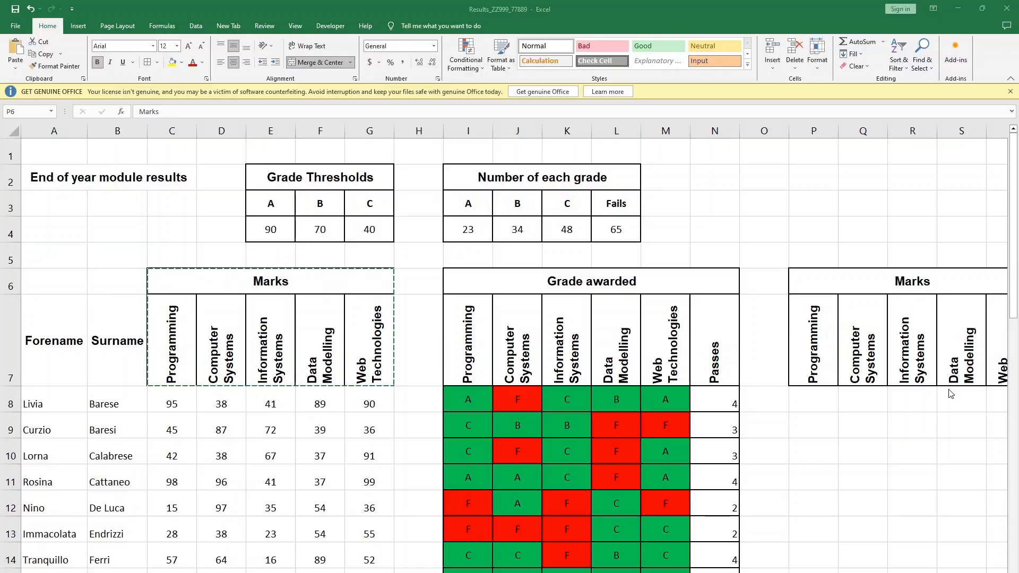
pyautogui.hotkey('alt', 'Tab')
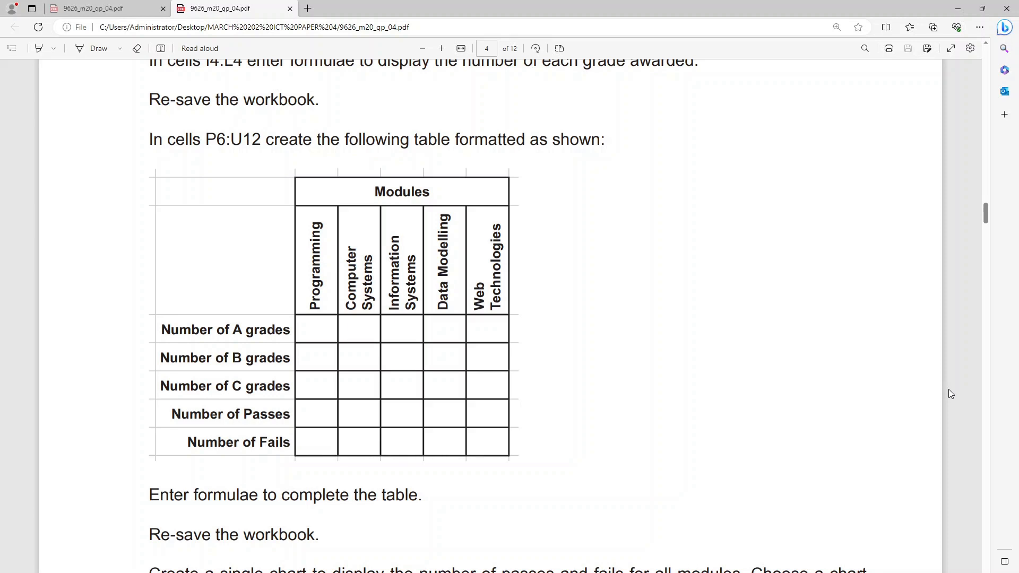
pyautogui.hotkey('alt', 'Tab')
pyautogui.moveTo(897, 466); pyautogui.dragTo(893, 452)
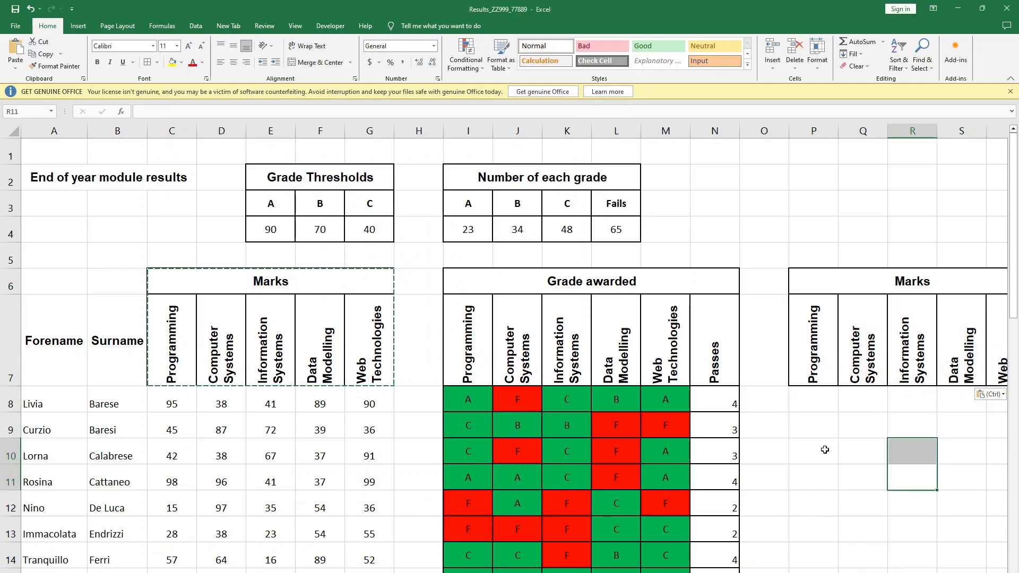
pyautogui.scroll(-2, 890, 386)
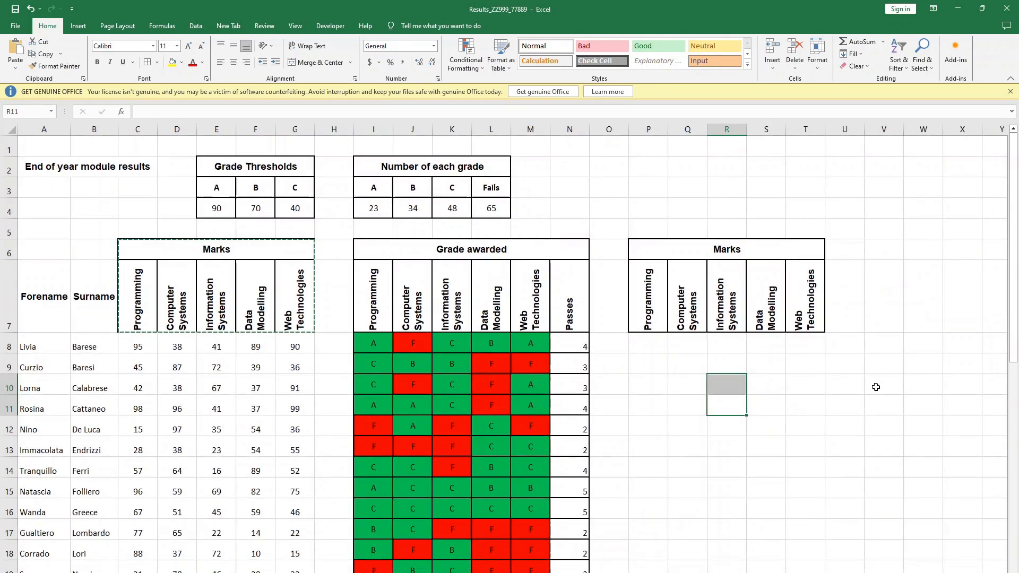
# - Undo the pasting of the Marks headings at P6
pyautogui.moveTo(645, 254); pyautogui.dragTo(761, 312)
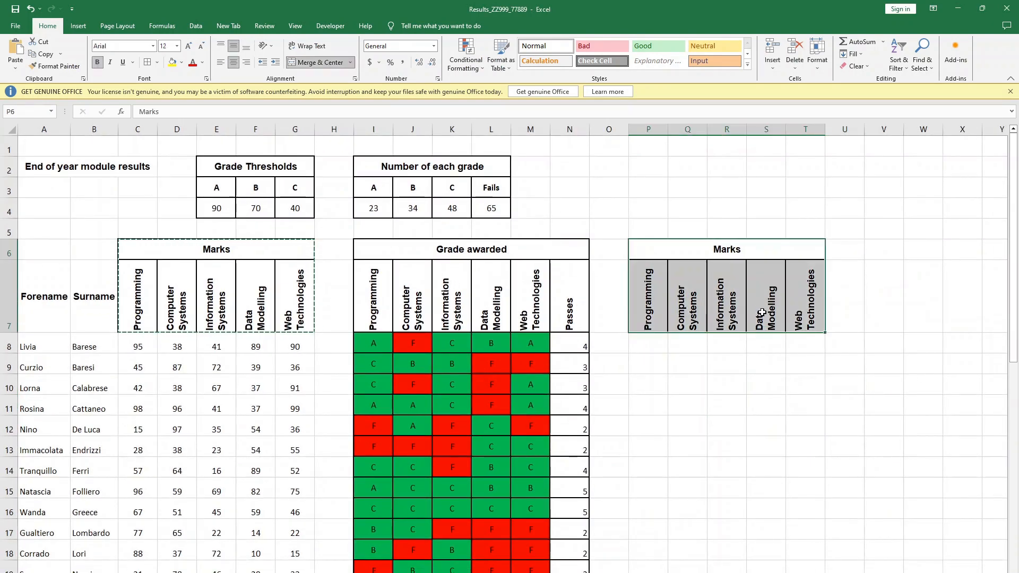
pyautogui.hotkey('ctrl', 'c')
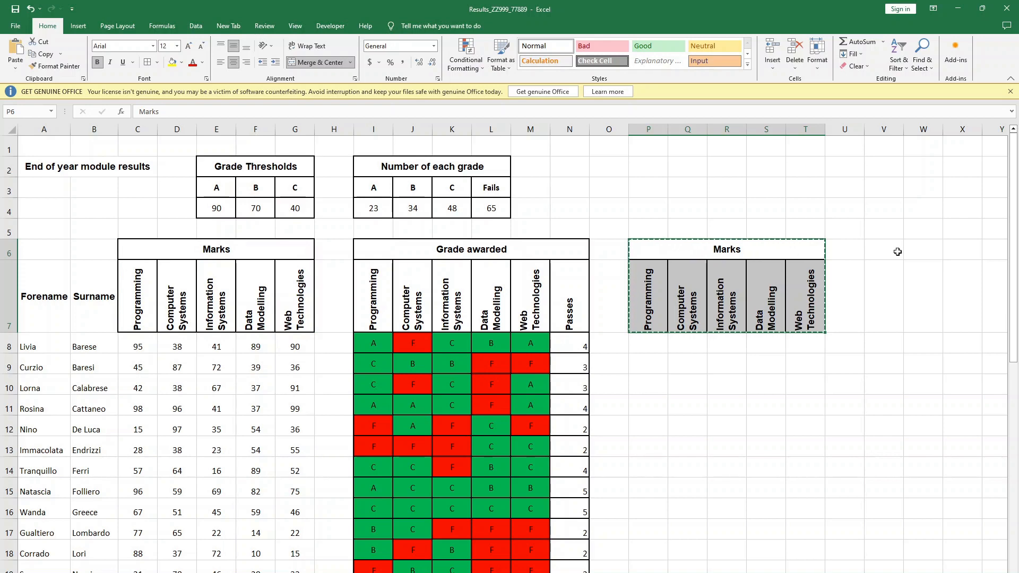
pyautogui.press('Escape')
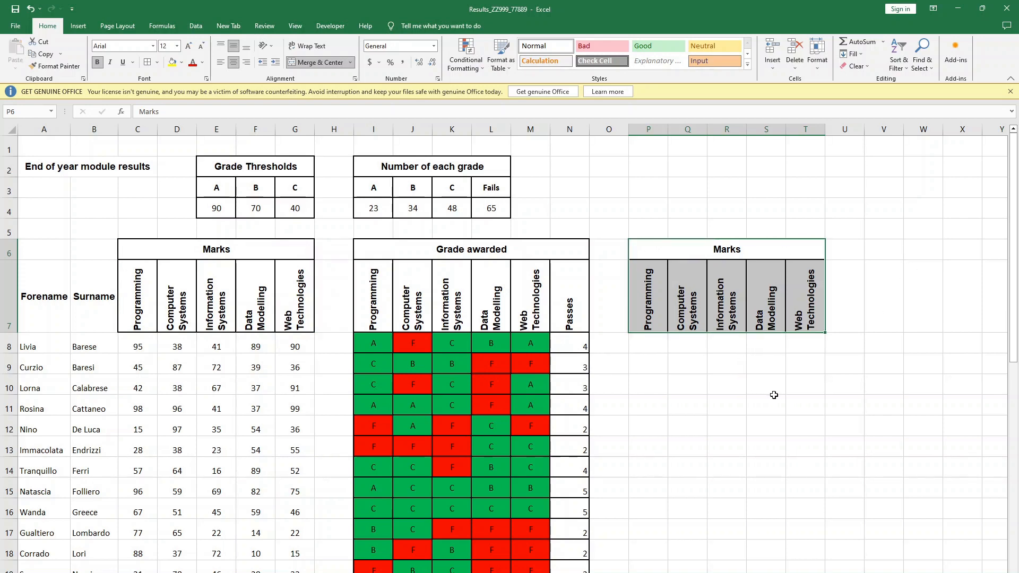
pyautogui.hotkey('ctrl', 'z')
pyautogui.keyDown('ctrl'); pyautogui.scroll(2, 773, 395); pyautogui.keyUp('ctrl')
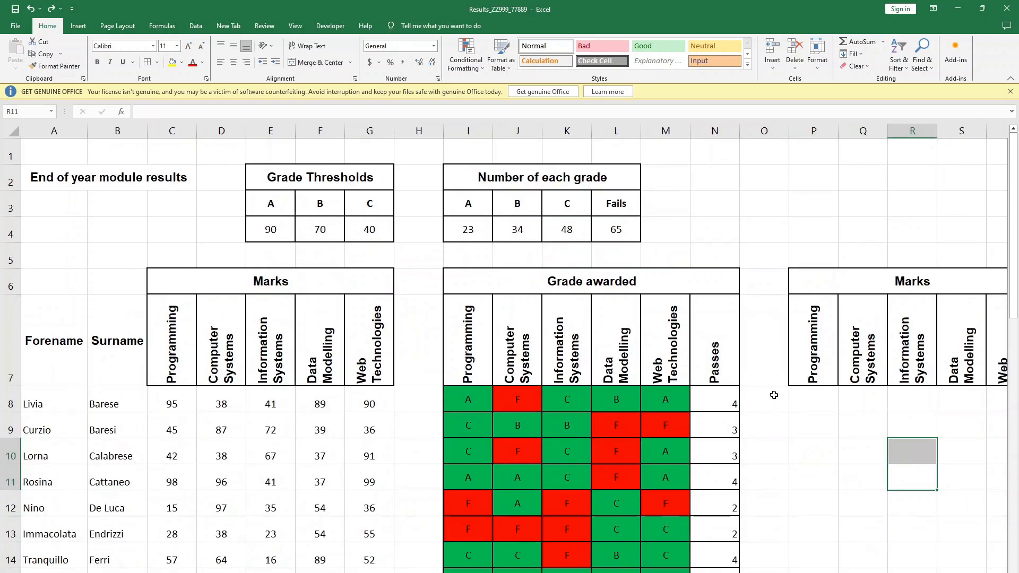
pyautogui.hotkey('ctrl', 'z')
# - Paste the copied Marks title and module headings at Q6, leaving column P free for row labels
pyautogui.click(858, 398)
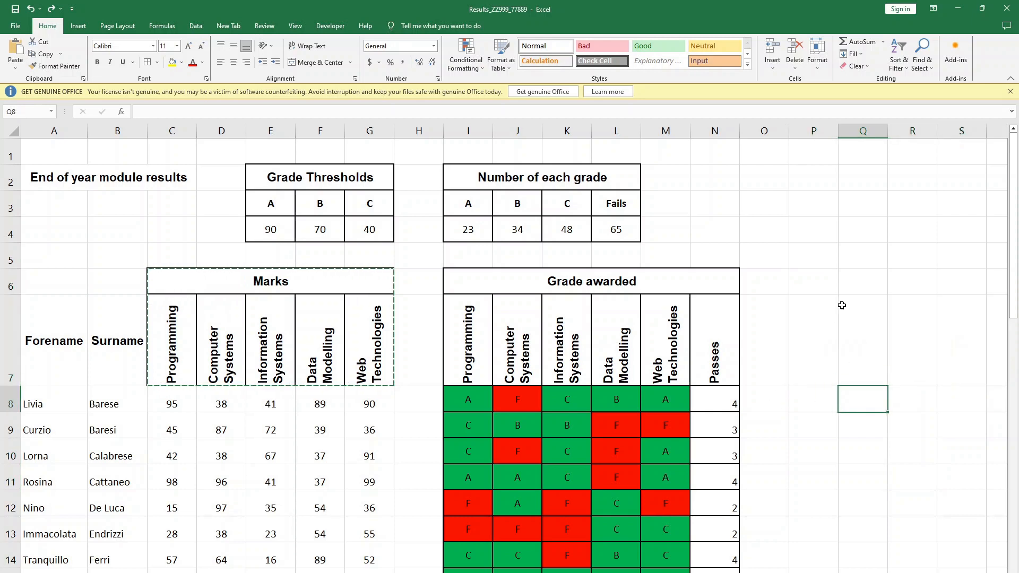
pyautogui.click(862, 261)
pyautogui.click(860, 285)
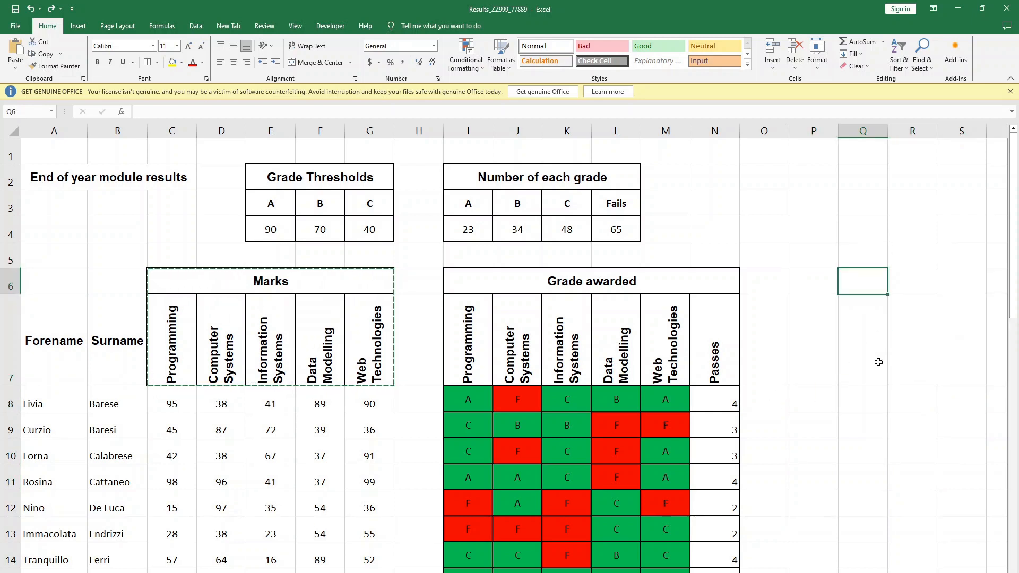
pyautogui.hotkey('ctrl', 'v')
pyautogui.click(848, 445)
# - Copy the row label "Number of A grades" from the exam paper's Modules table into P8
pyautogui.click(798, 401)
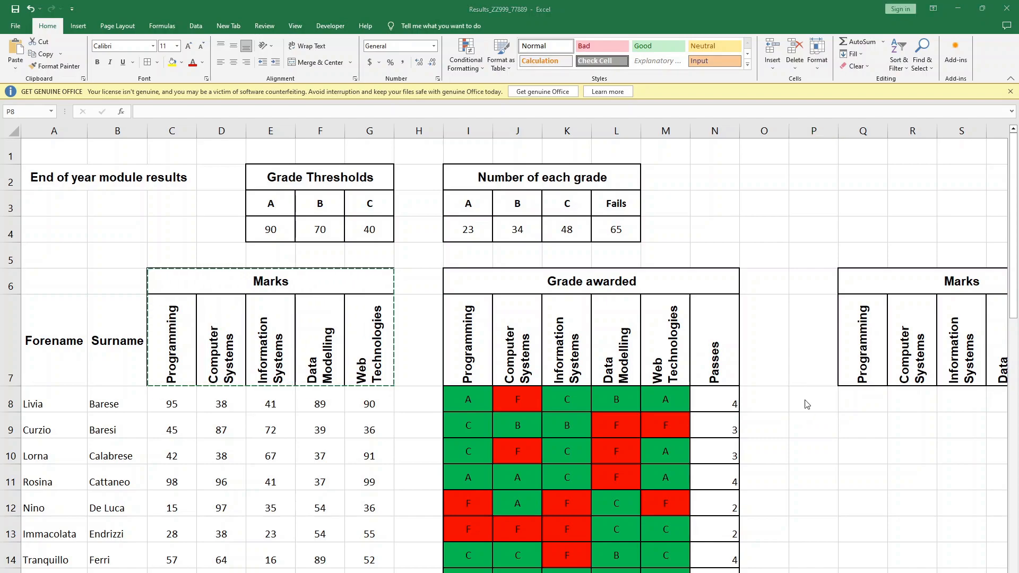
pyautogui.hotkey('alt', 'Tab')
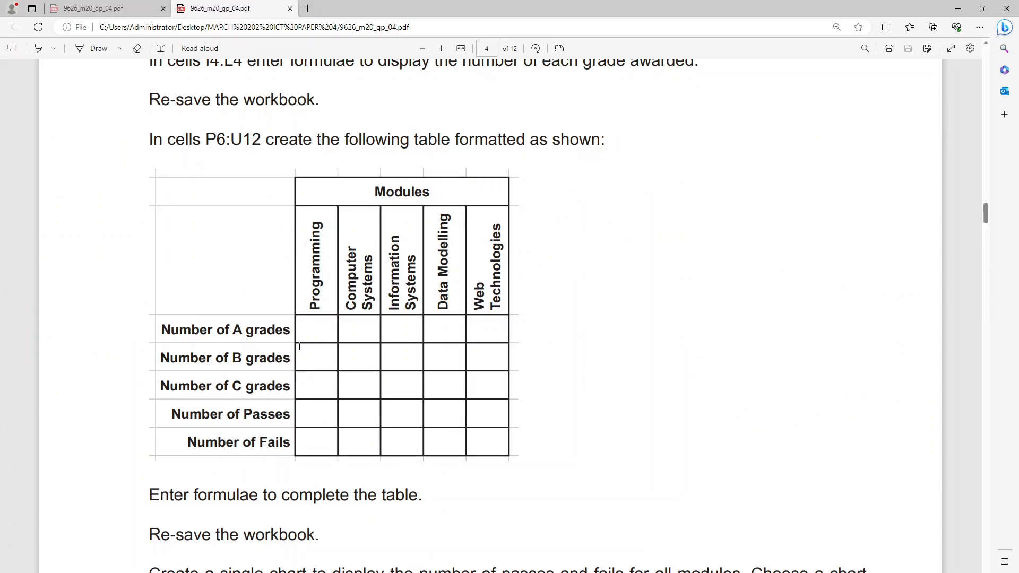
pyautogui.moveTo(291, 329); pyautogui.dragTo(145, 336)
pyautogui.hotkey('ctrl', 'c')
pyautogui.hotkey('alt', 'Tab')
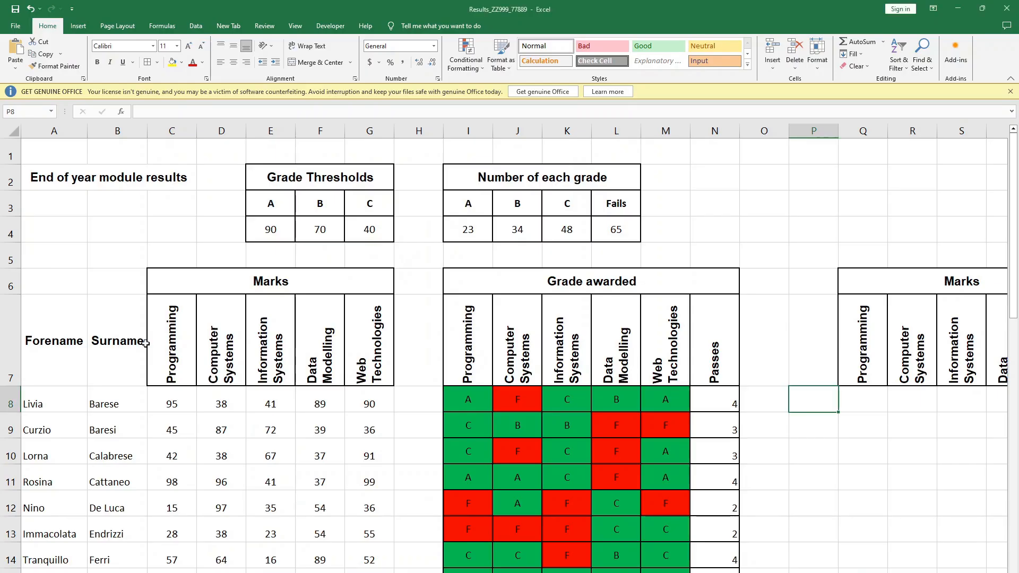
pyautogui.hotkey('ctrl', 'v')
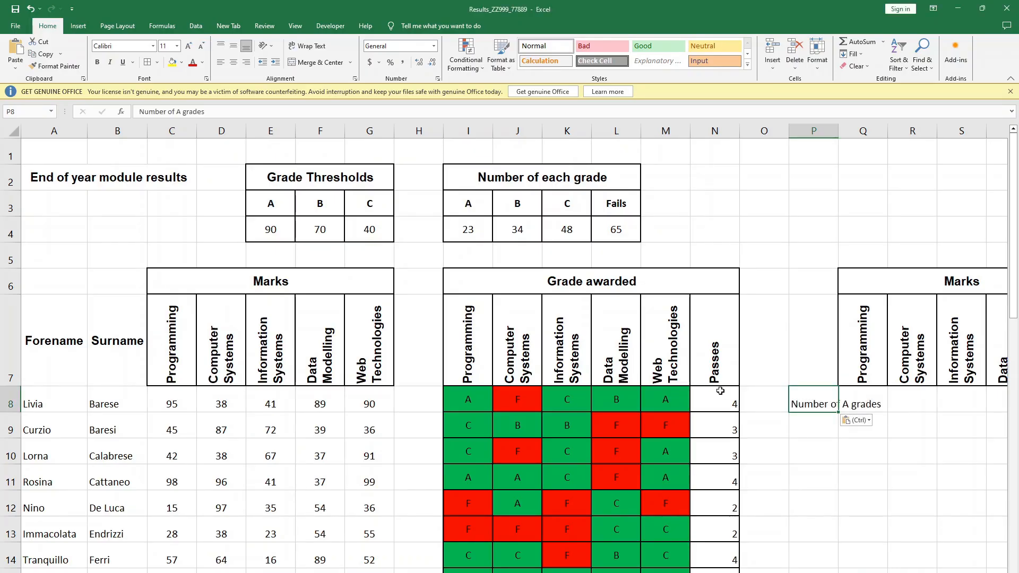
# - Check the remaining row labels in the exam paper, and copy the P8 label into P9 and P10
pyautogui.hotkey('alt', 'Tab')
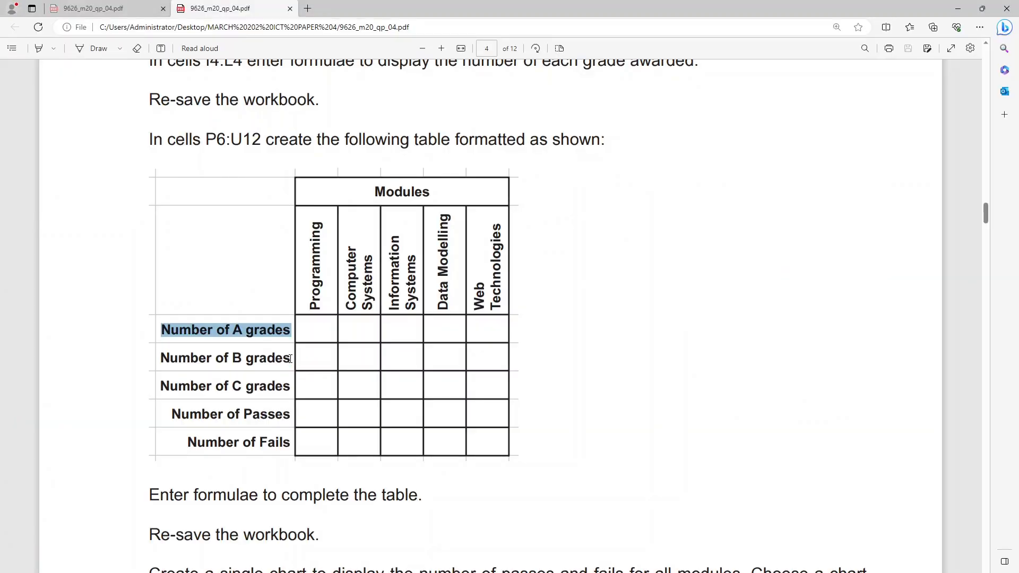
pyautogui.hotkey('alt', 'Tab')
pyautogui.click(918, 428)
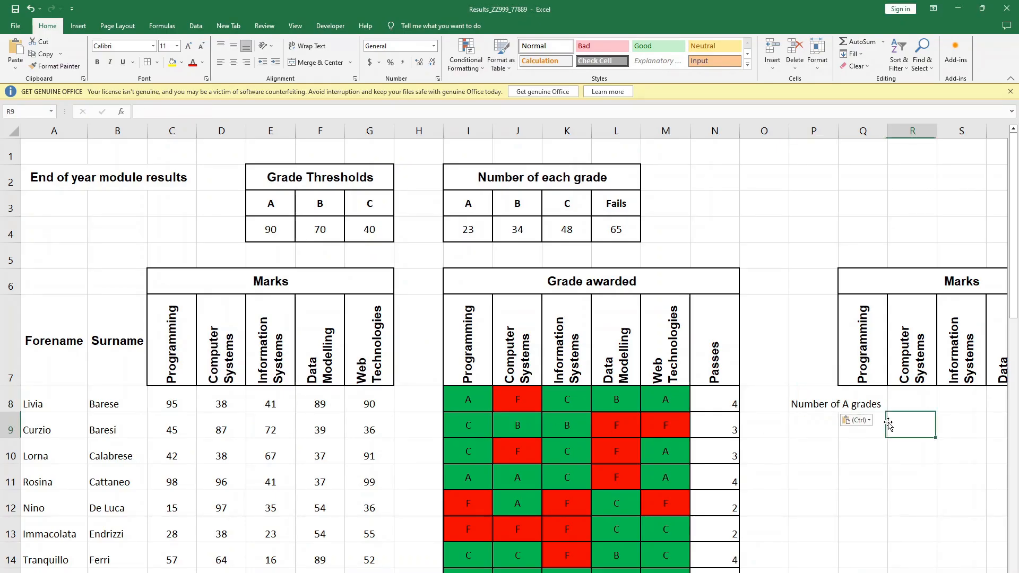
pyautogui.click(807, 405)
pyautogui.hotkey('ctrl', 'c')
pyautogui.click(816, 425)
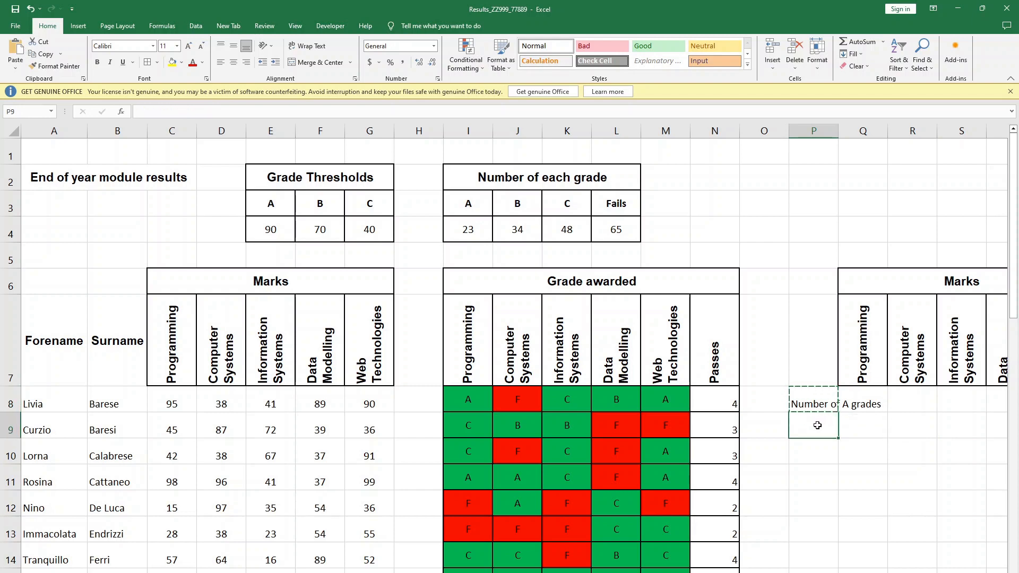
pyautogui.hotkey('ctrl', 'v')
pyautogui.click(811, 457)
pyautogui.hotkey('ctrl', 'v')
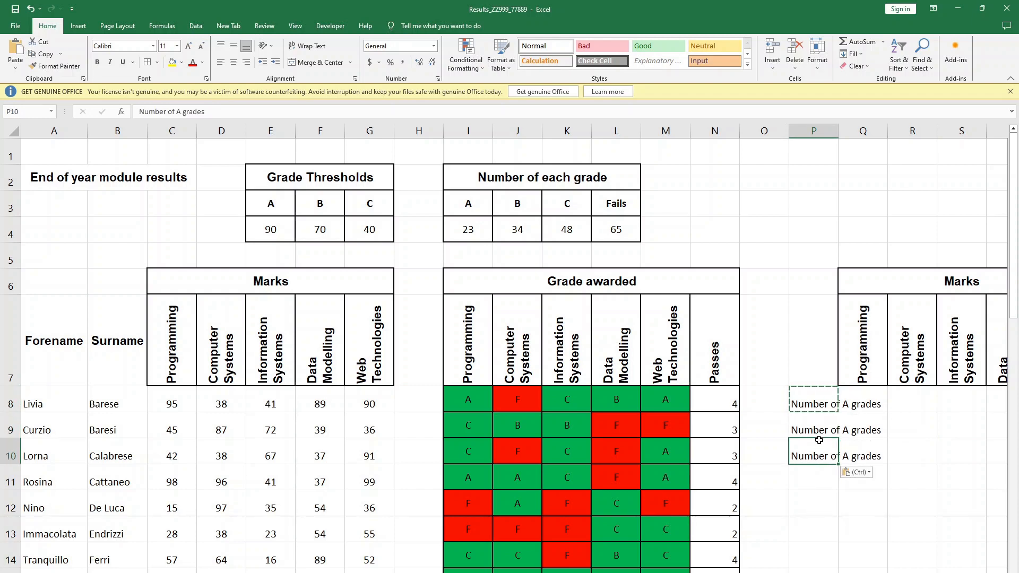
# - Change the label in P10 to "Number of C grades" and the label in P9 to "Number of B grades"
pyautogui.click(181, 112)
pyautogui.press('BackSpace')
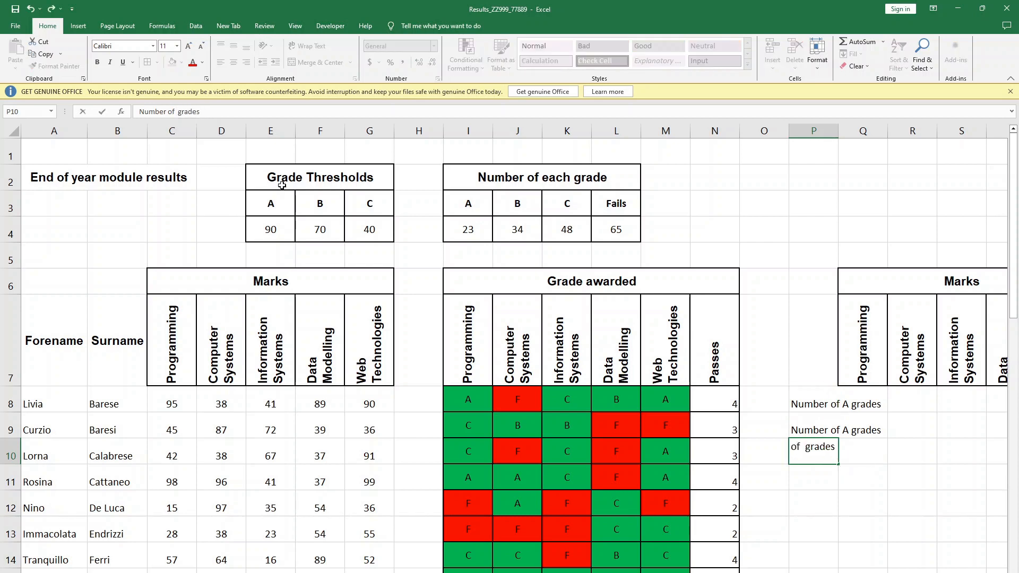
pyautogui.write('C')
pyautogui.click(813, 419)
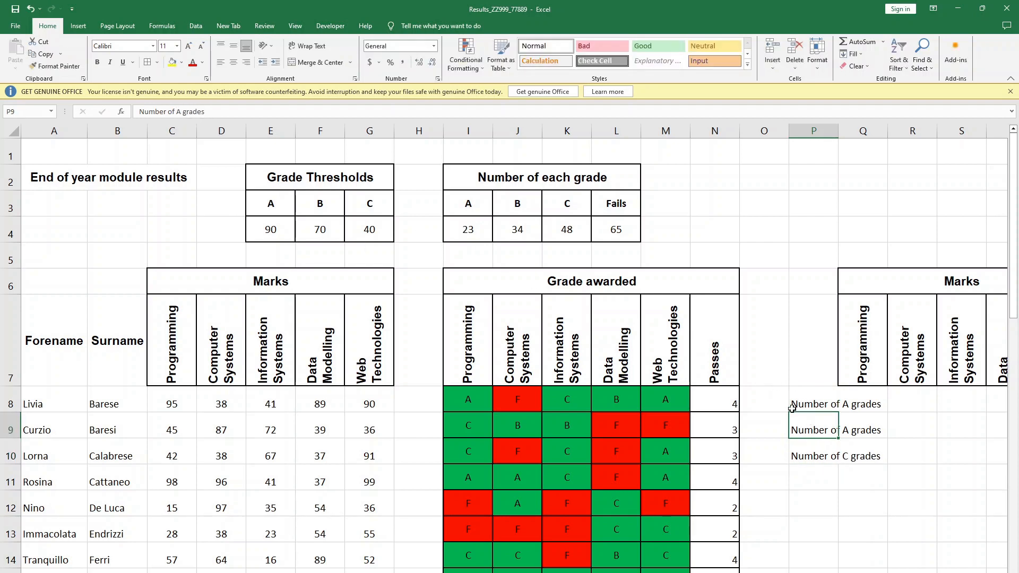
pyautogui.click(176, 111)
pyautogui.press('Delete')
pyautogui.write('B')
pyautogui.click(786, 480)
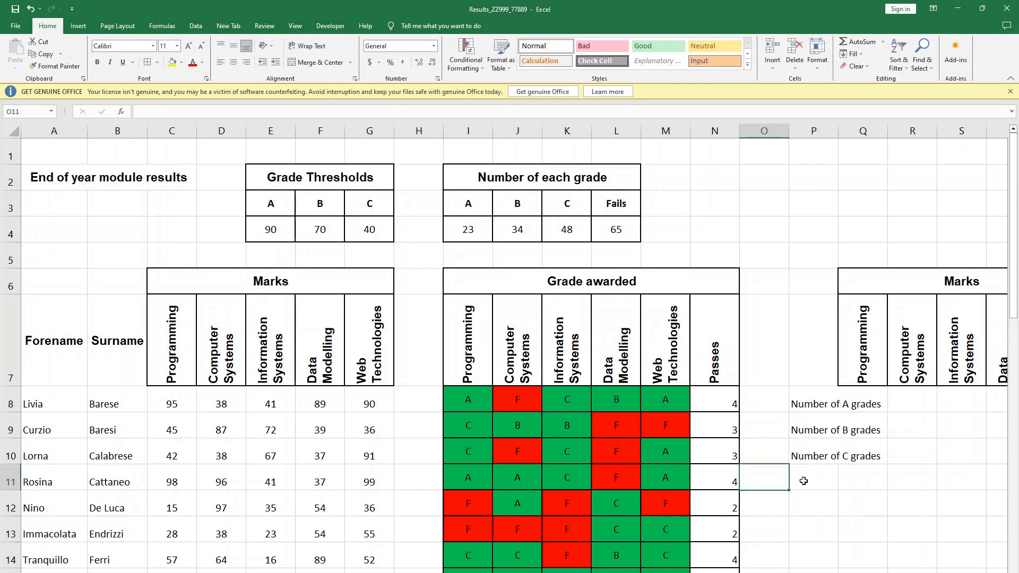
# - Copy the row label "Number of Passes" from the exam paper's Modules table into P11
pyautogui.hotkey('alt', 'Tab')
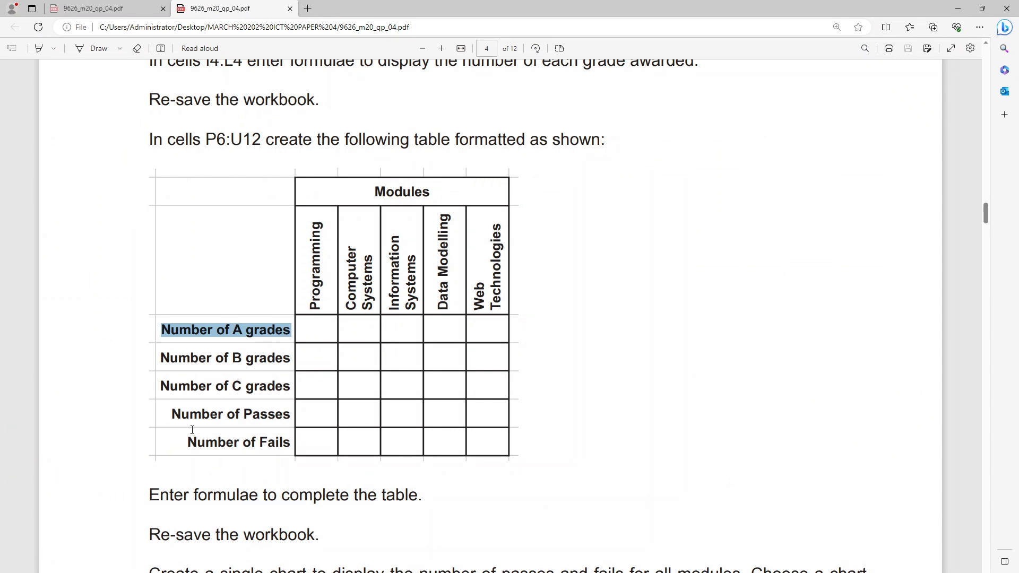
pyautogui.moveTo(287, 411); pyautogui.dragTo(162, 422)
pyautogui.hotkey('alt', 'Tab')
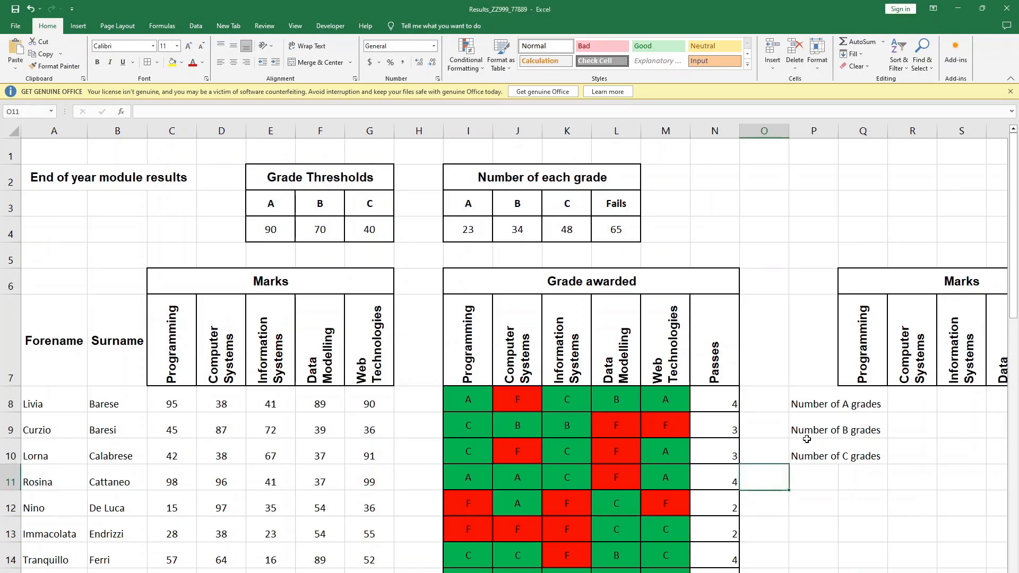
pyautogui.click(814, 480)
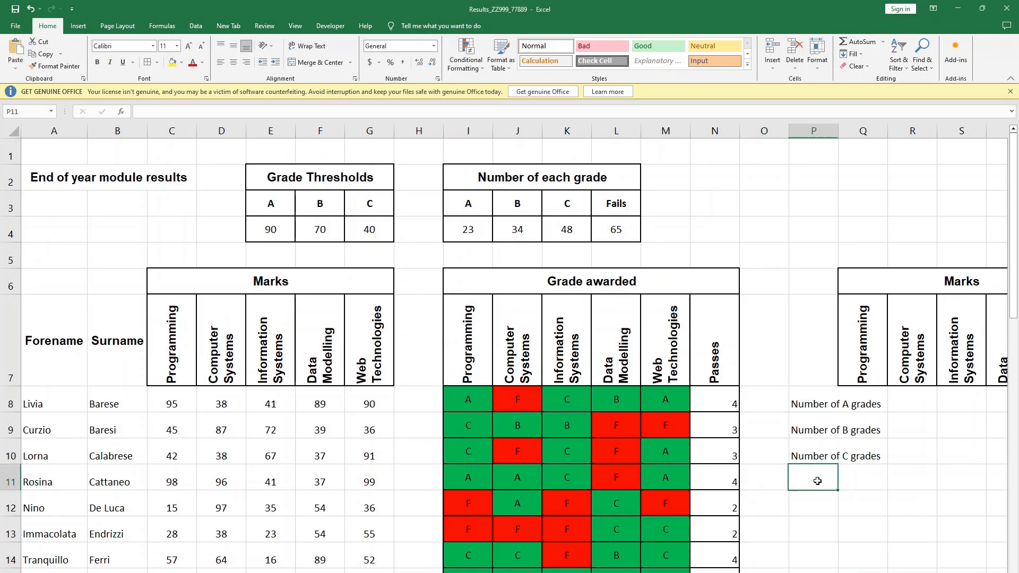
pyautogui.hotkey('ctrl', 'v')
# - Paste the copied passes label into P12 and edit it to read "Number of Fails"
pyautogui.click(814, 508)
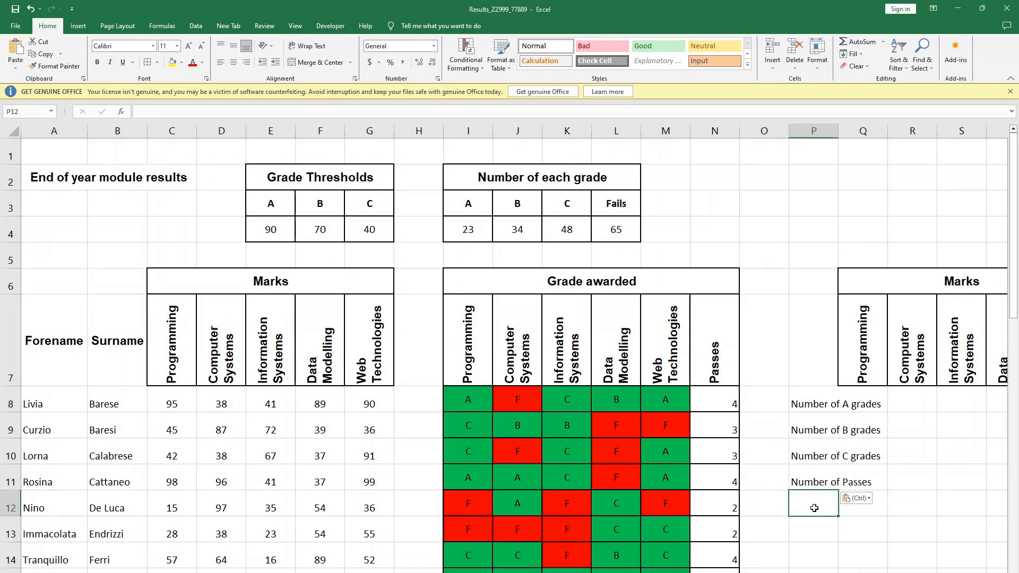
pyautogui.hotkey('ctrl', 'v')
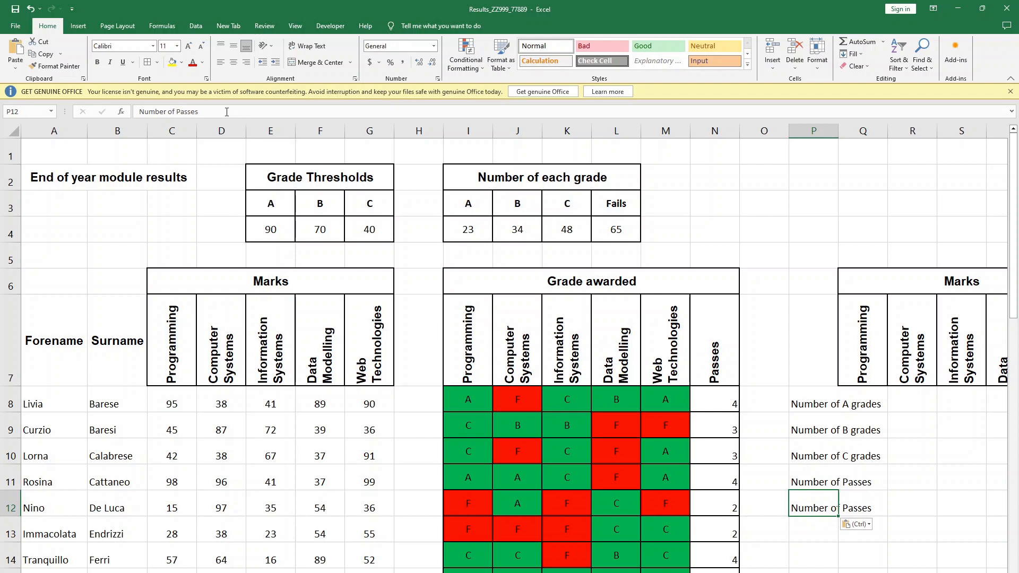
pyautogui.click(225, 111)
pyautogui.press('BackSpace')
pyautogui.press('BackSpace')
pyautogui.press('BackSpace')
pyautogui.press('BackSpace')
pyautogui.press('BackSpace')
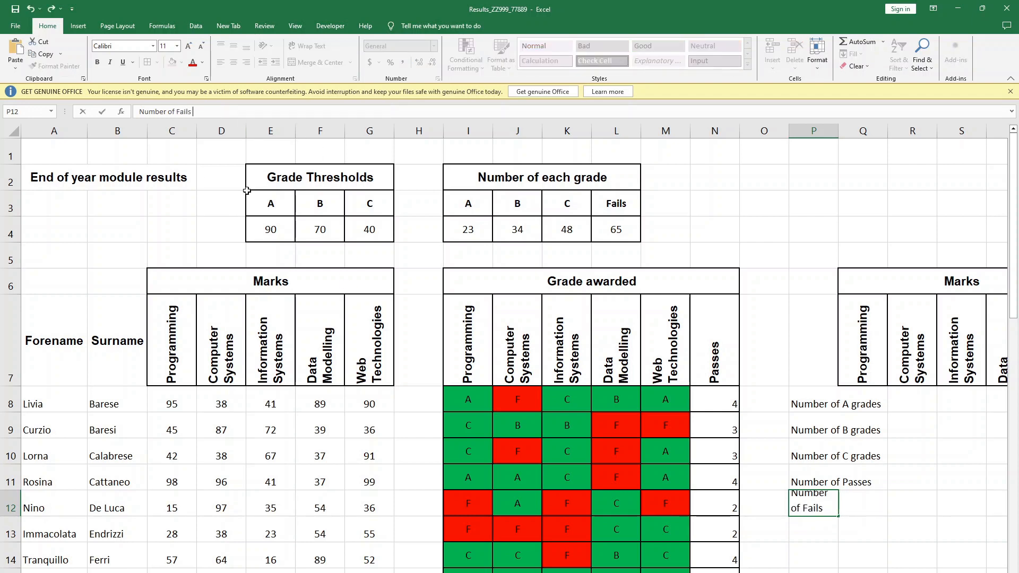
pyautogui.press('Tab')
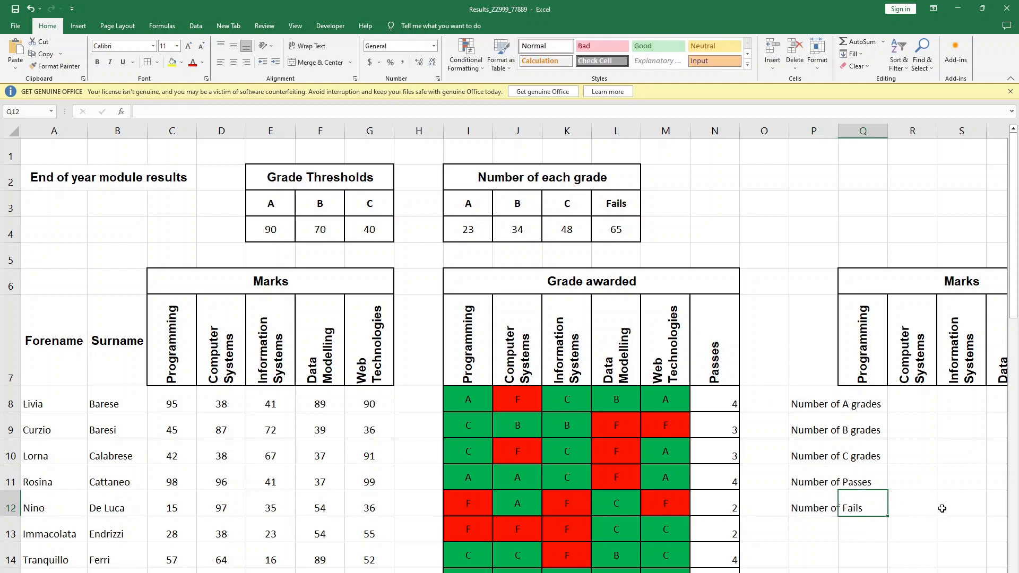
# - Widen column P so that the row labels in P8:P12 fit inside their cells
pyautogui.click(942, 502)
pyautogui.moveTo(841, 129); pyautogui.dragTo(890, 129)
pyautogui.click(849, 528)
pyautogui.moveTo(857, 383); pyautogui.dragTo(839, 497)
pyautogui.click(838, 494)
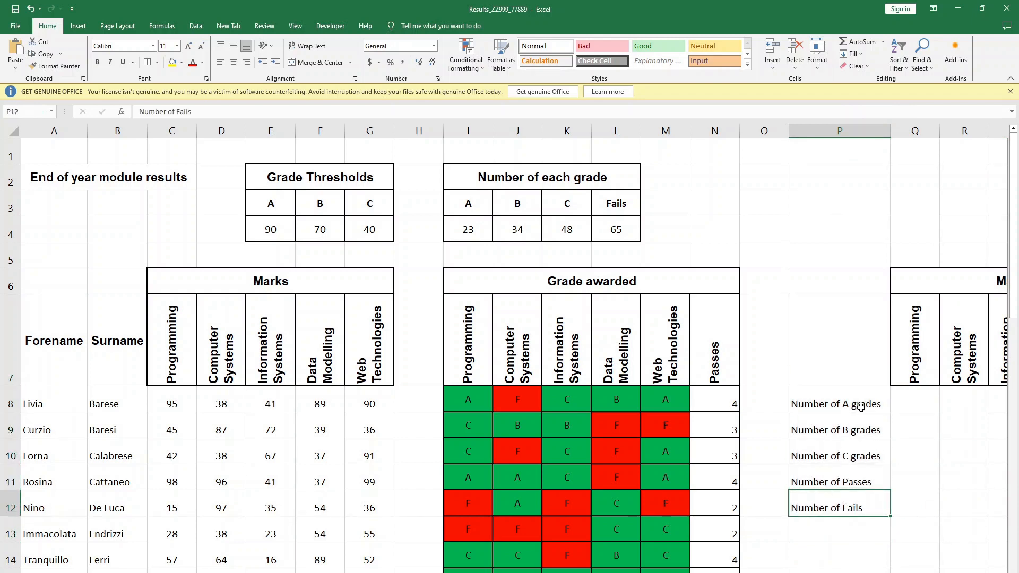
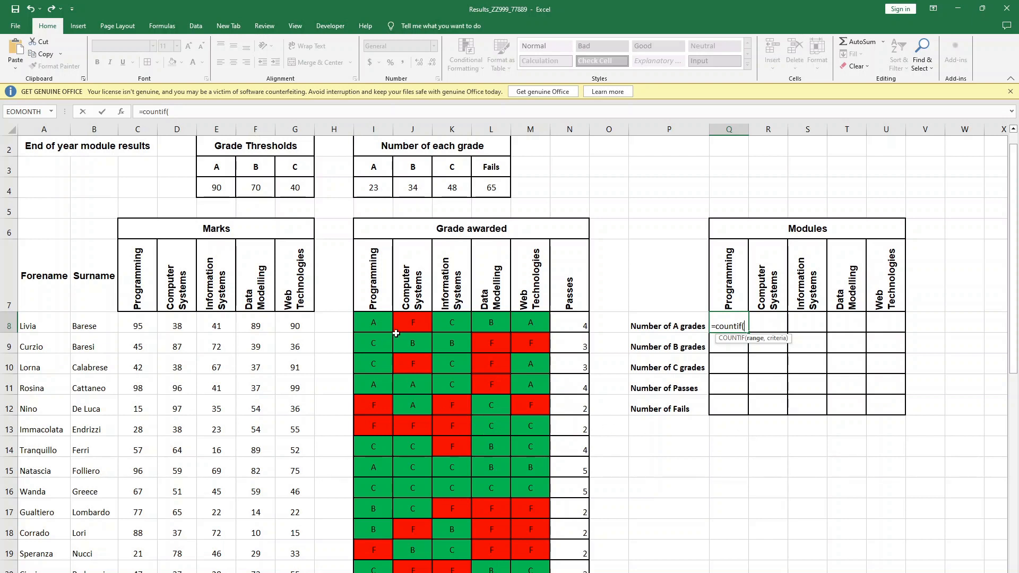
# - Complete the COUNTIF formula in Q8 with range I8:I41 and criterion "a" to count the Programming A grades
pyautogui.moveTo(375, 322); pyautogui.dragTo(369, 547)
pyautogui.scroll(7, 862, 278)
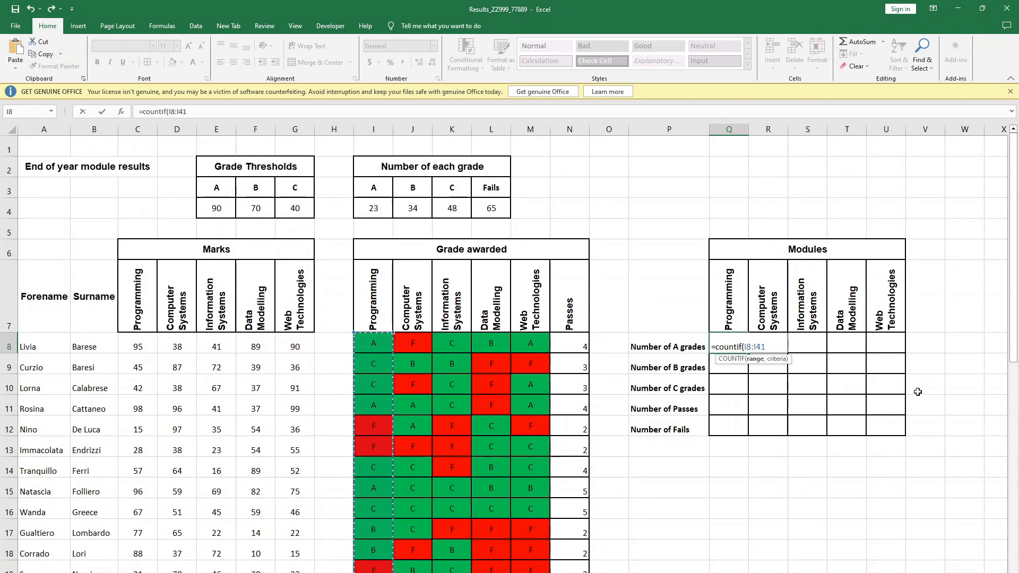
pyautogui.write(',"a')
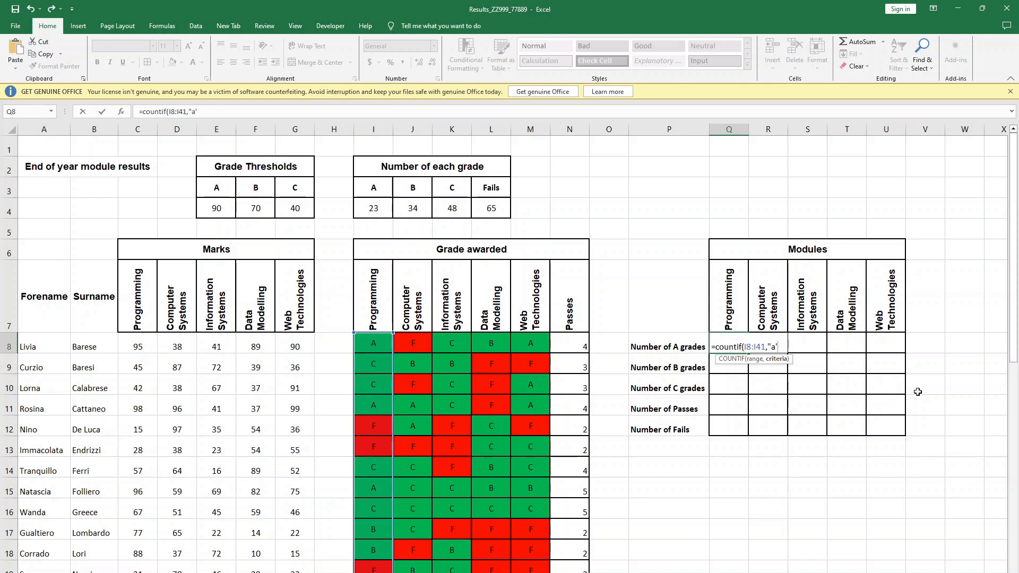
pyautogui.press('BackSpace')
pyautogui.write('")')
pyautogui.press('Return')
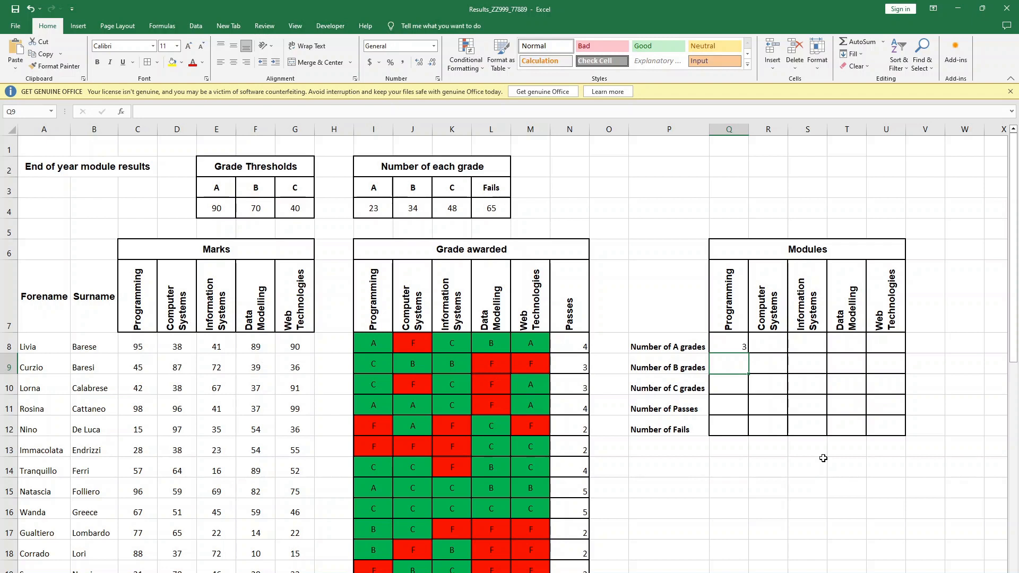
# - Fill the A-grade count formula from Q8 across the other modules to U8
pyautogui.click(735, 351)
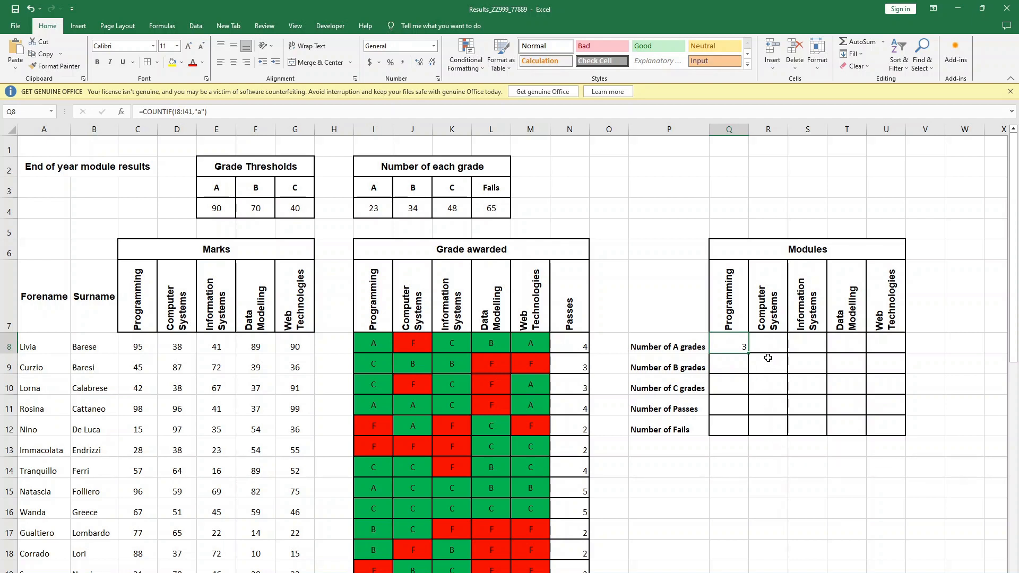
pyautogui.moveTo(749, 355); pyautogui.dragTo(780, 349)
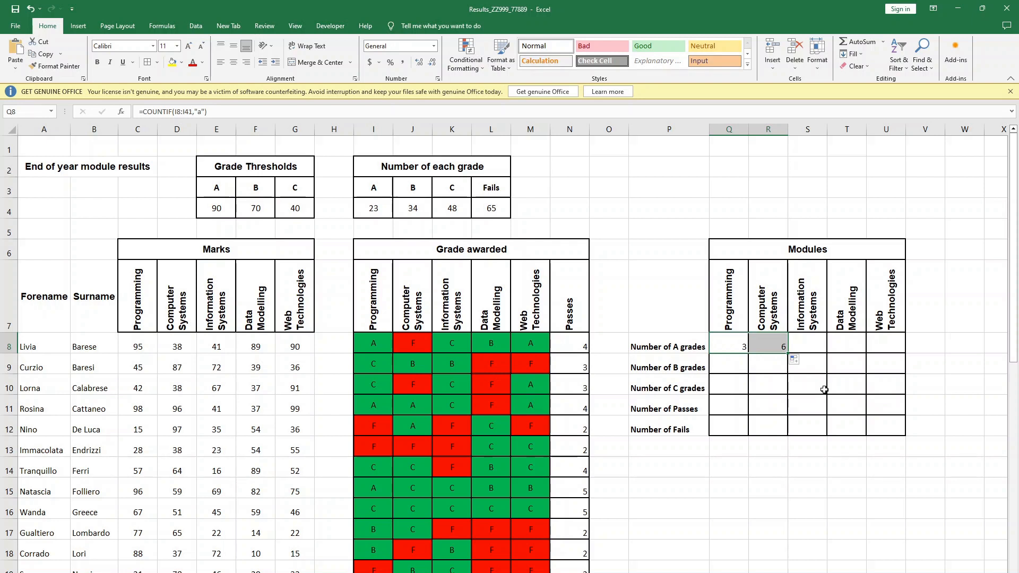
pyautogui.click(774, 346)
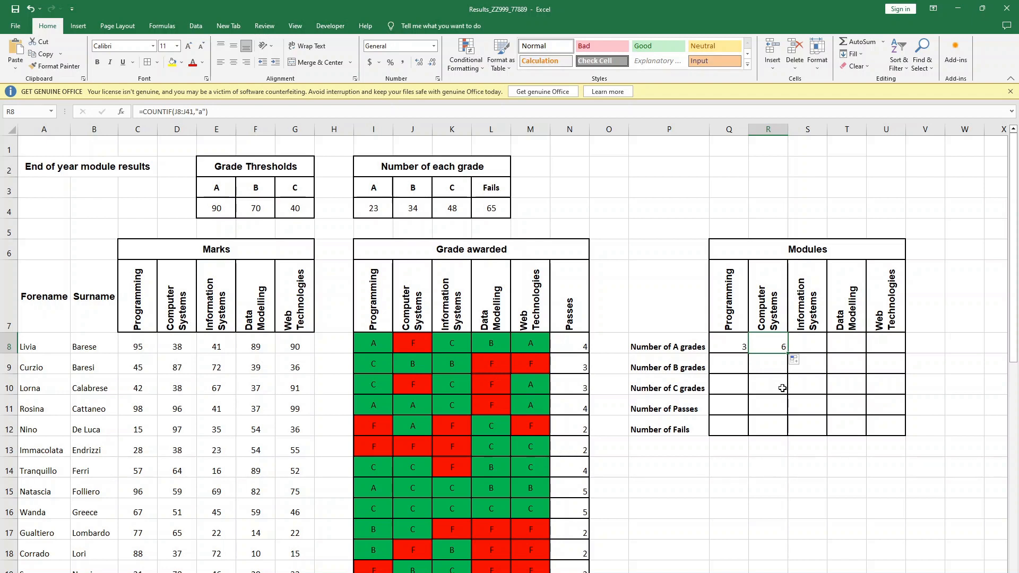
pyautogui.click(846, 358)
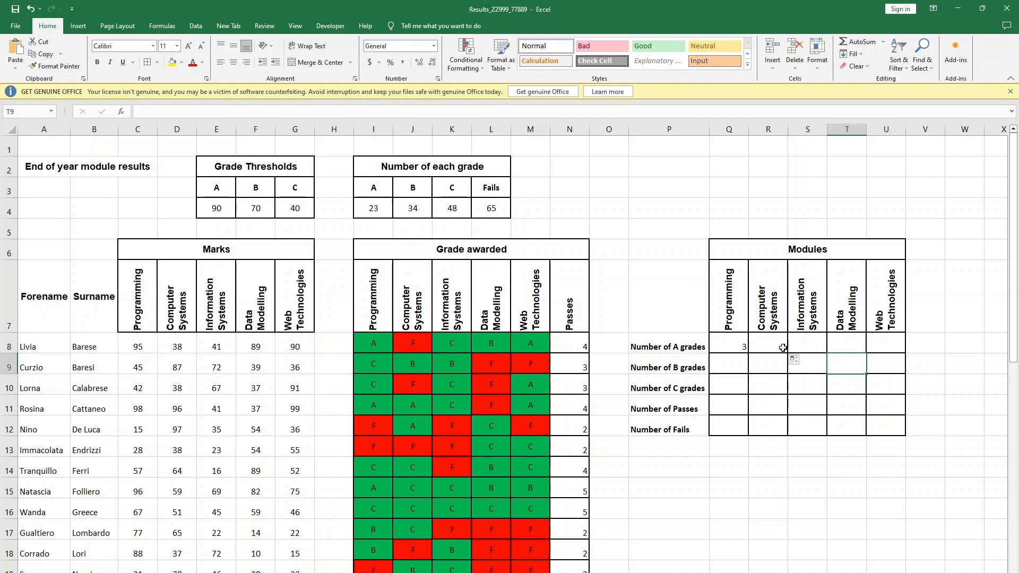
pyautogui.click(764, 346)
pyautogui.moveTo(788, 353); pyautogui.dragTo(885, 344)
pyautogui.click(926, 402)
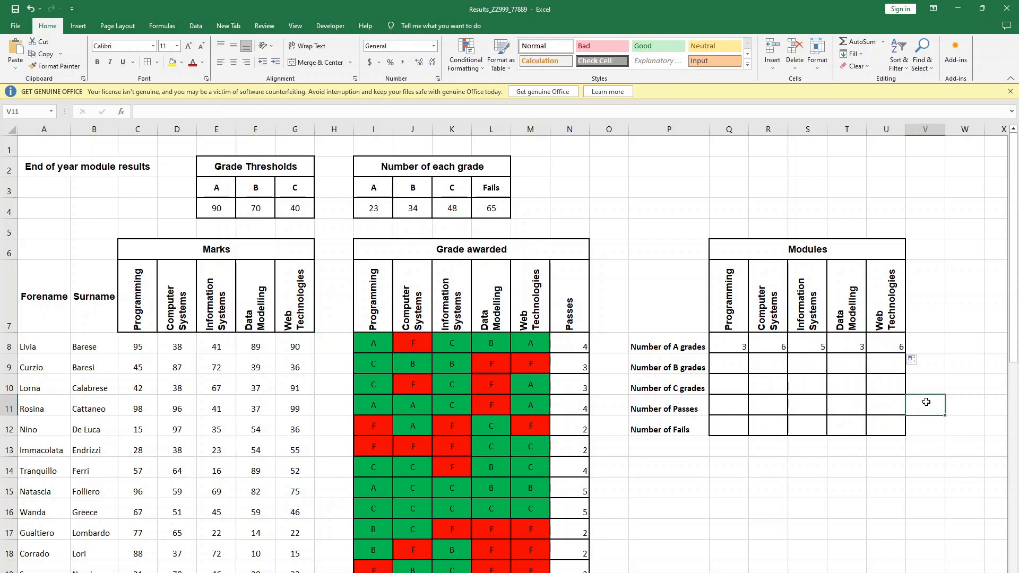
# - Fill the A-grade formulas in row 8 down through row 10, and clear the copies in R9:U10
pyautogui.click(739, 346)
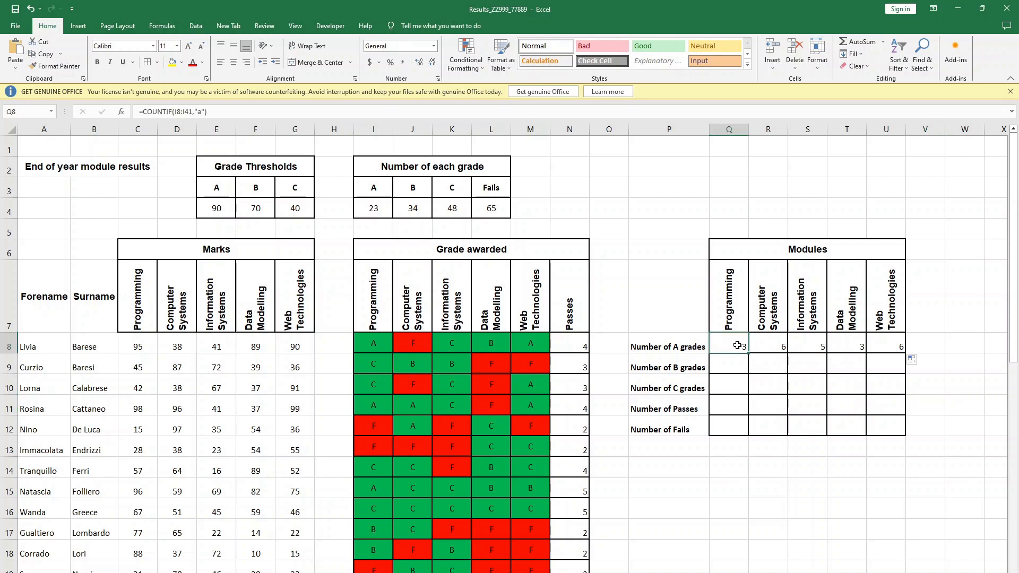
pyautogui.moveTo(738, 346); pyautogui.dragTo(883, 396)
pyautogui.click(743, 365)
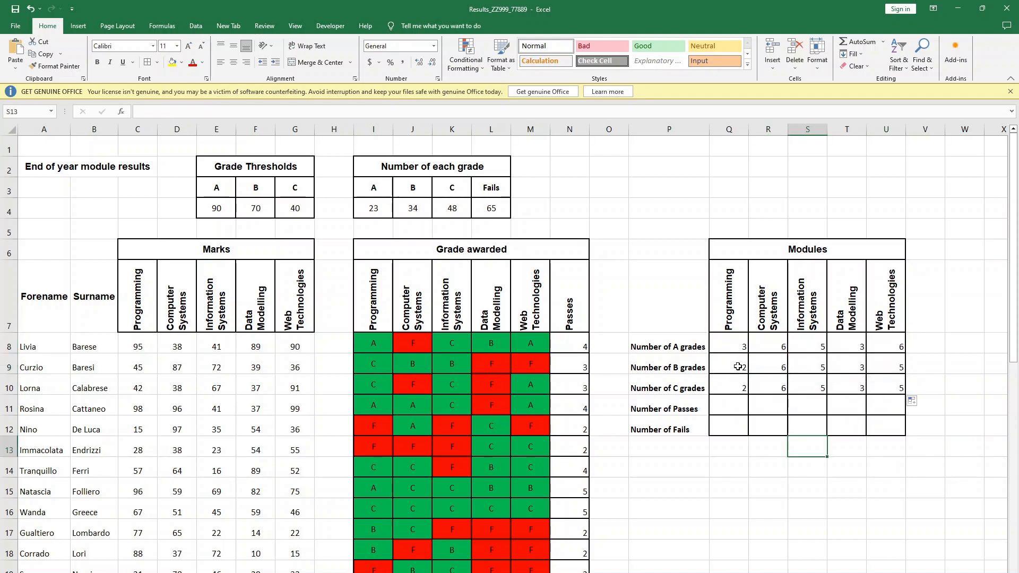
pyautogui.moveTo(773, 365); pyautogui.dragTo(876, 378)
pyautogui.press('Delete')
pyautogui.click(878, 411)
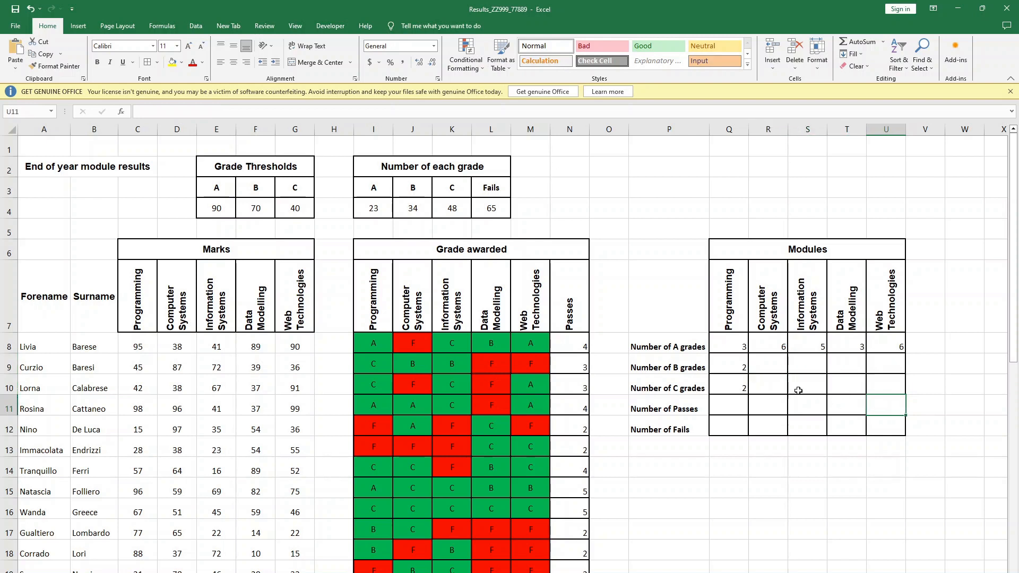
# - Change the COUNTIF criterion in Q9 to "b" for the Programming B grades
pyautogui.click(732, 366)
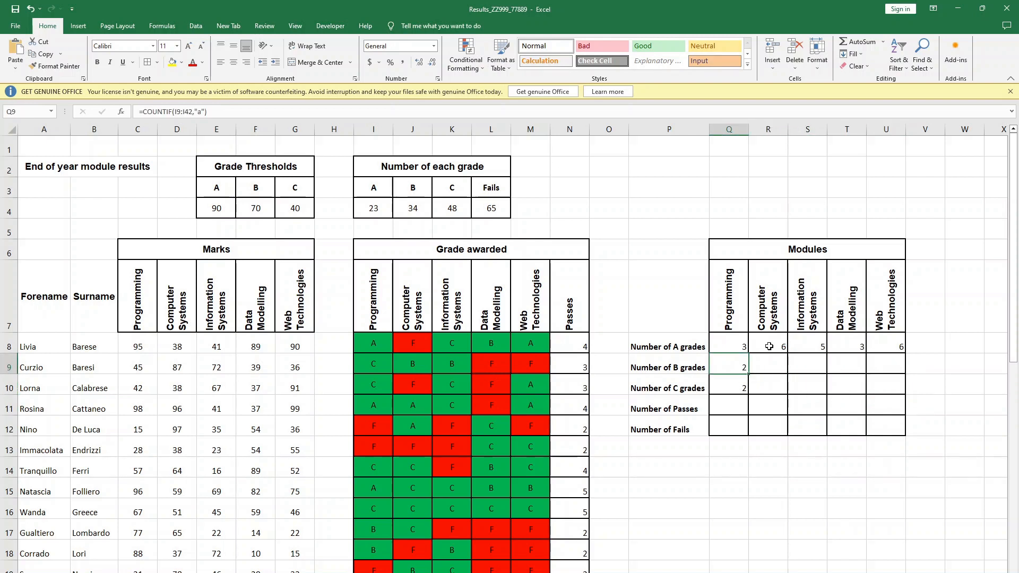
pyautogui.click(200, 112)
pyautogui.press('BackSpace')
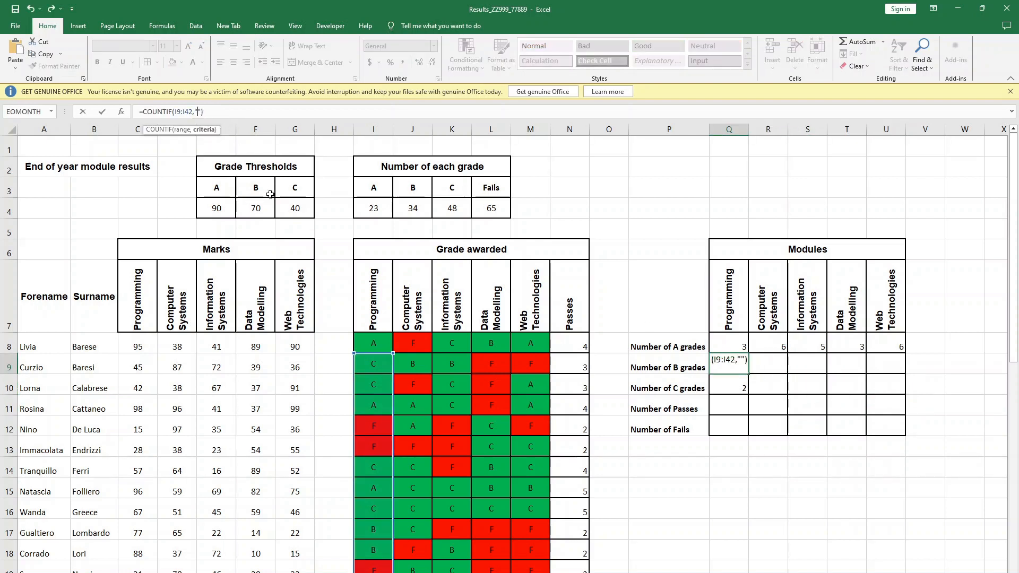
pyautogui.write('b')
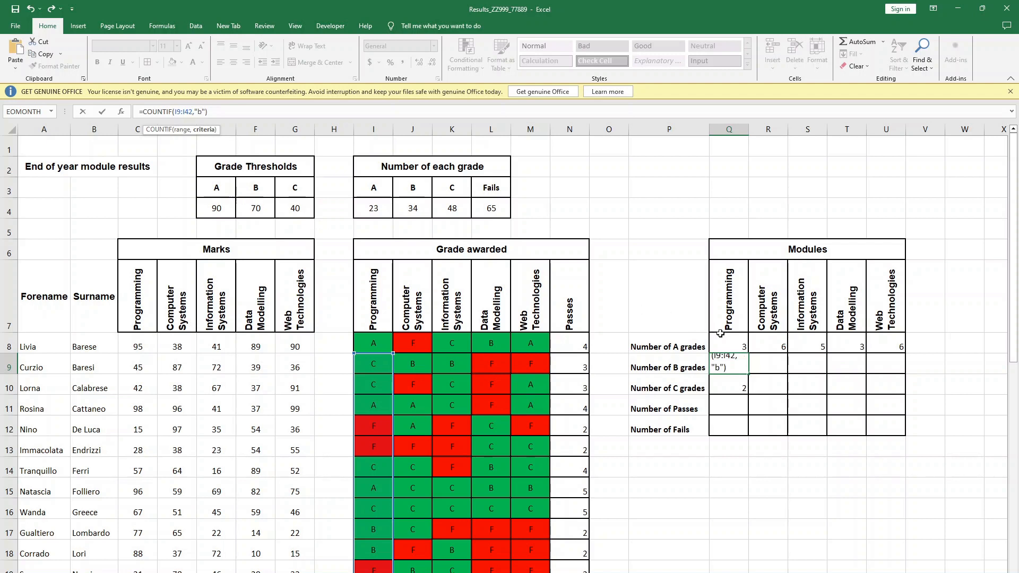
pyautogui.press('Return')
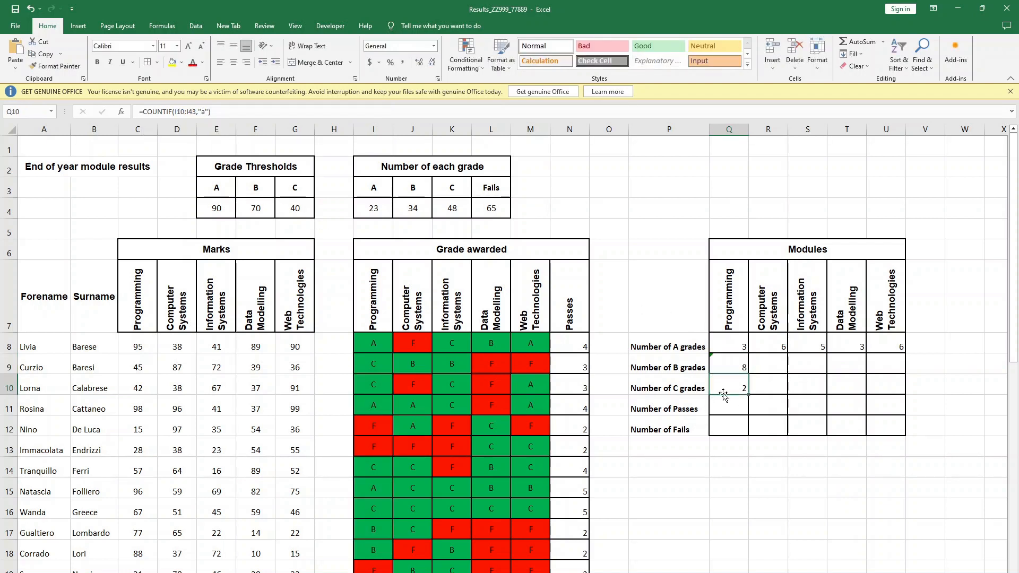
# - Change the COUNTIF criterion in Q10 so that it counts the Programming C grades
pyautogui.click(753, 367)
pyautogui.click(724, 383)
pyautogui.doubleClick(202, 112)
pyautogui.write('a')
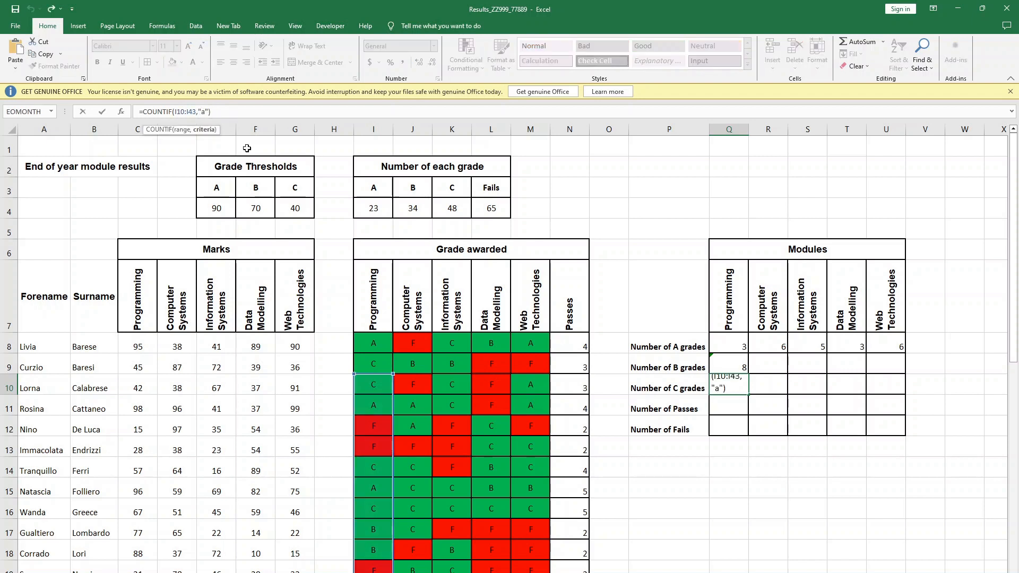
pyautogui.press('Return')
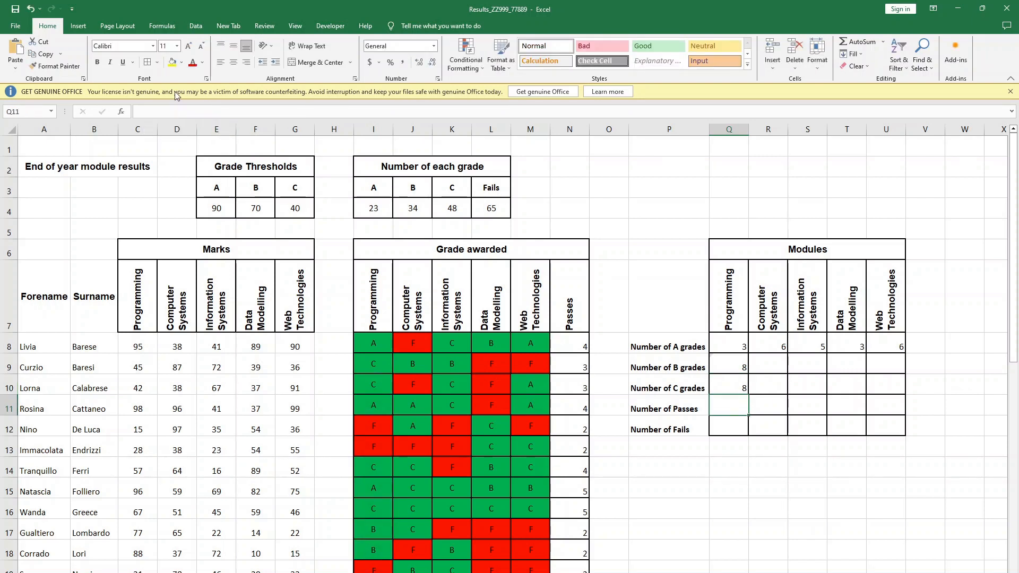
# - Fill the B-grade and C-grade count formulas from Q9 and Q10 across to column U
pyautogui.click(743, 378)
pyautogui.click(744, 367)
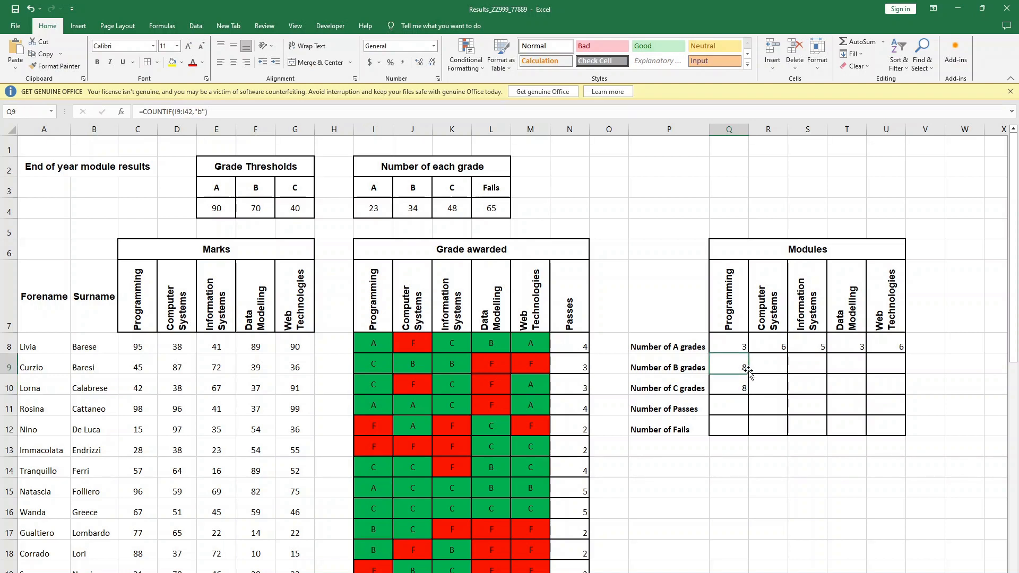
pyautogui.moveTo(748, 374); pyautogui.dragTo(902, 371)
pyautogui.click(744, 392)
pyautogui.moveTo(748, 394); pyautogui.dragTo(884, 380)
pyautogui.click(846, 426)
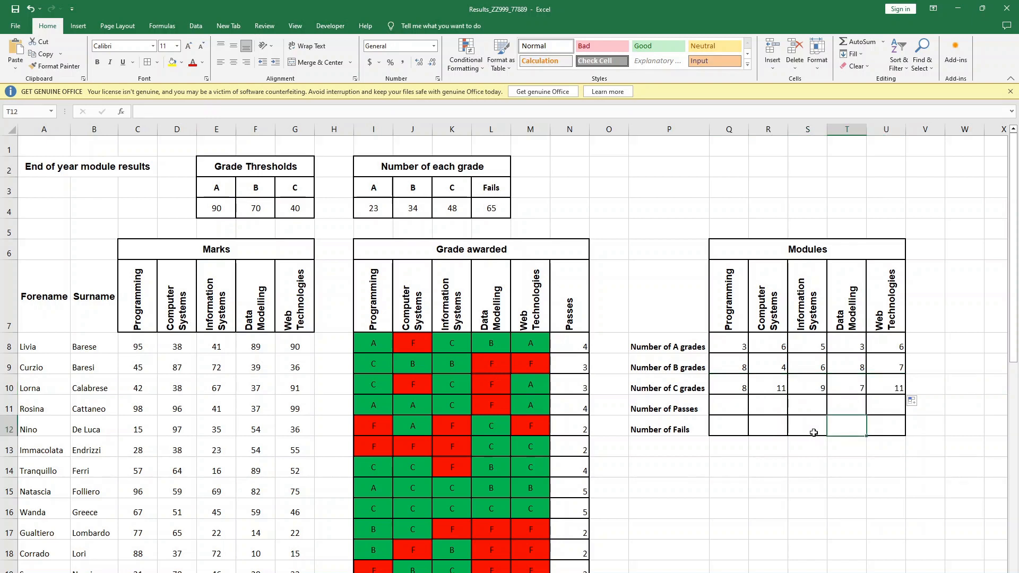
# - Enter =COUNTIF(I8:I41,"<>f") in Q11 to count the Programming passes
pyautogui.click(745, 404)
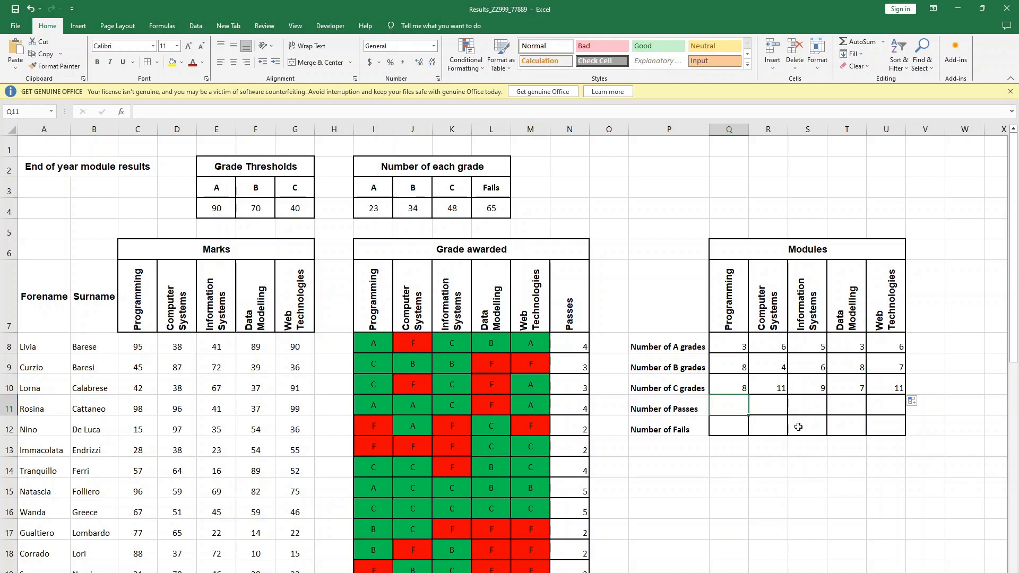
pyautogui.write('=')
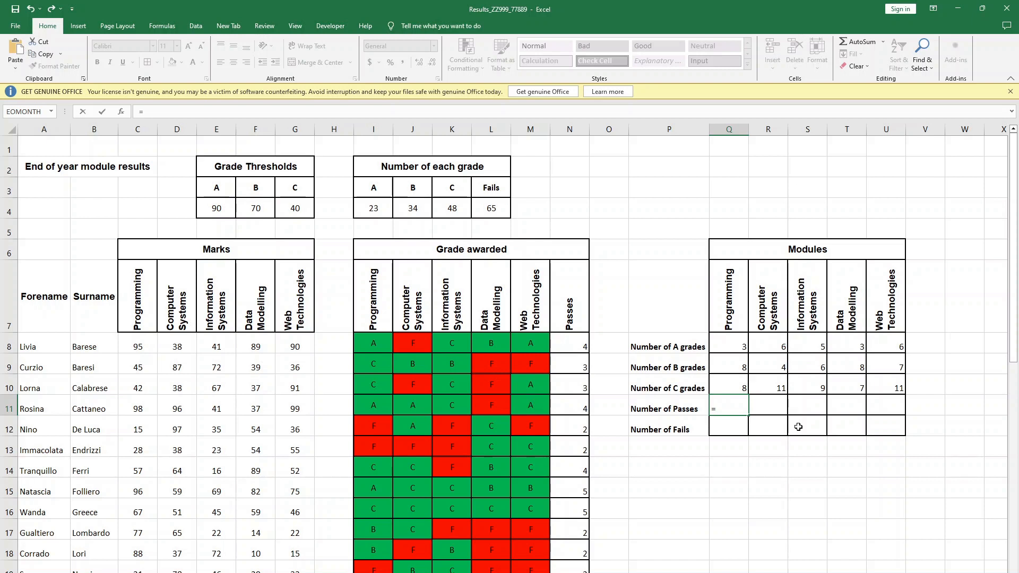
pyautogui.write('countif(')
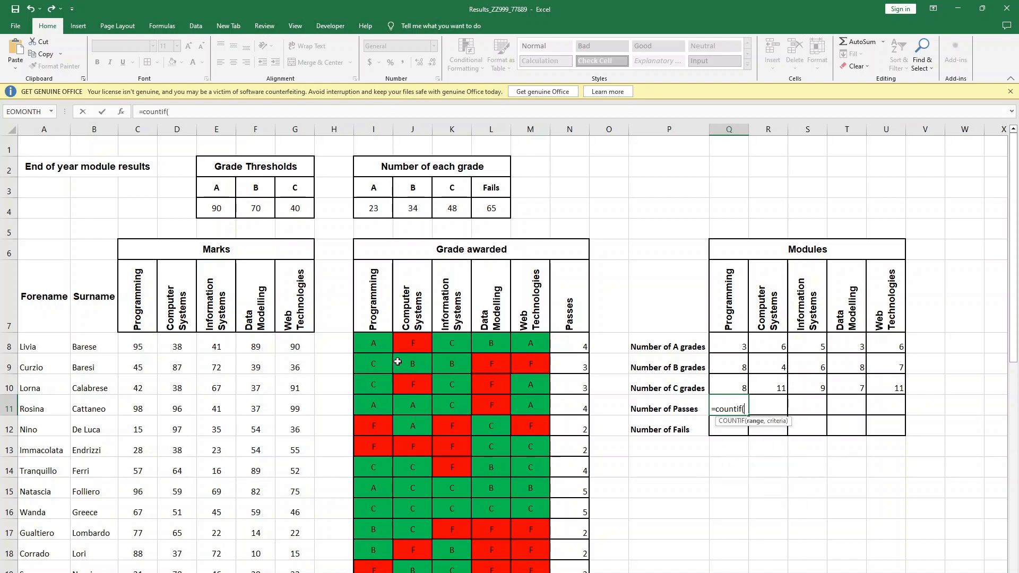
pyautogui.moveTo(382, 344); pyautogui.dragTo(380, 532)
pyautogui.scroll(7, 712, 307)
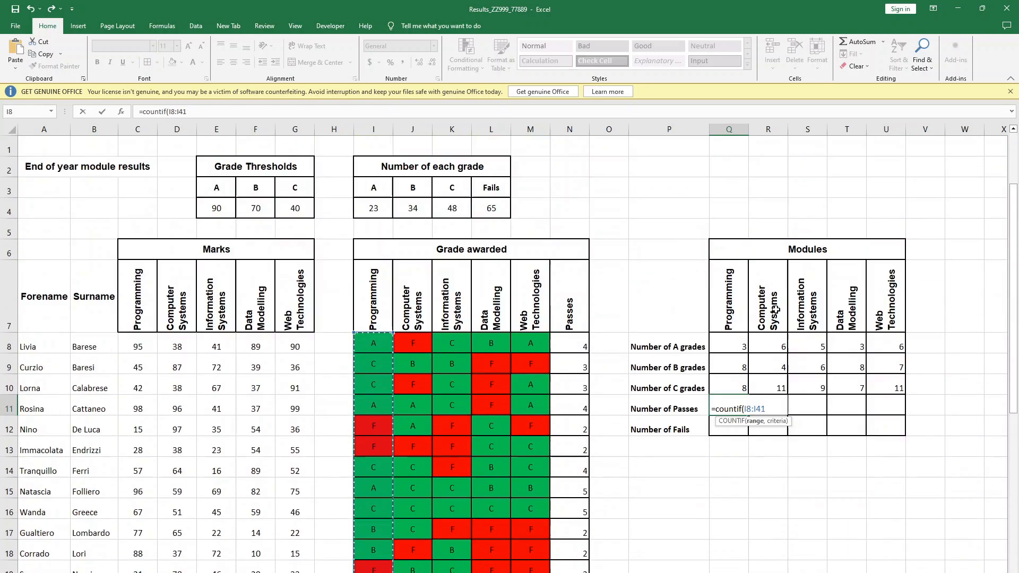
pyautogui.write(',"<>')
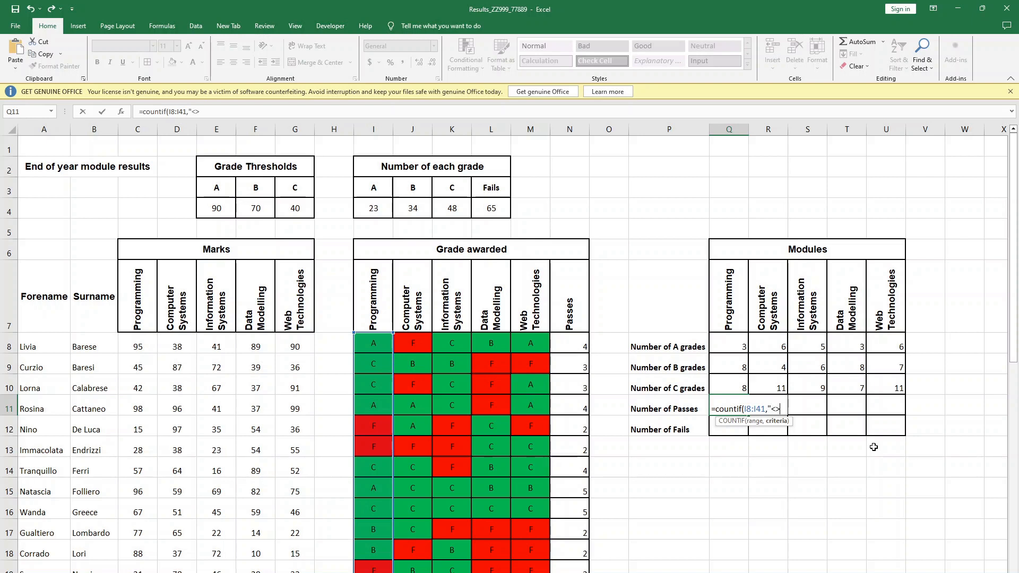
pyautogui.write('")')
pyautogui.press('Return')
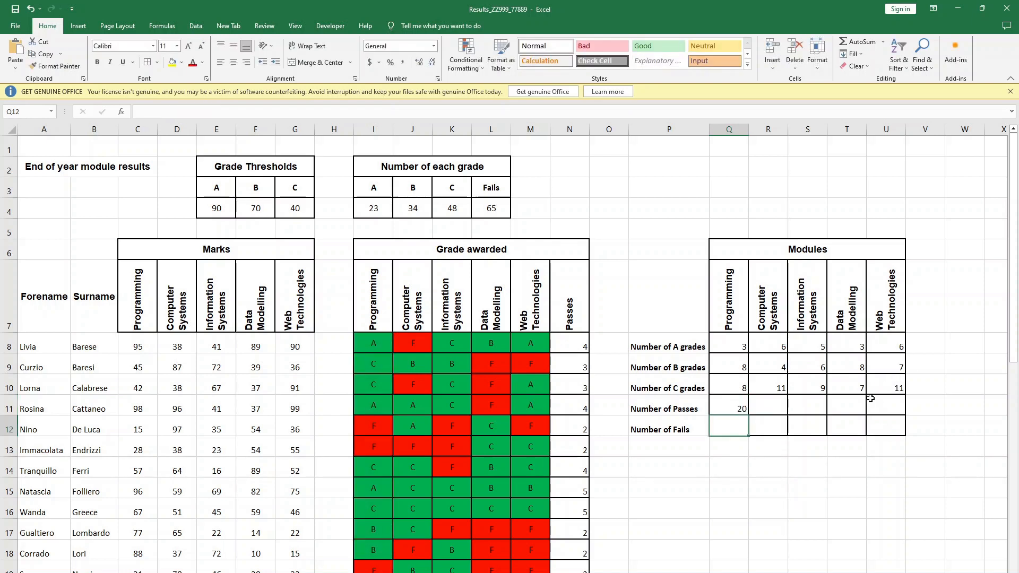
# - Fill the passes formula from Q11 across the remaining modules to U11
pyautogui.click(728, 405)
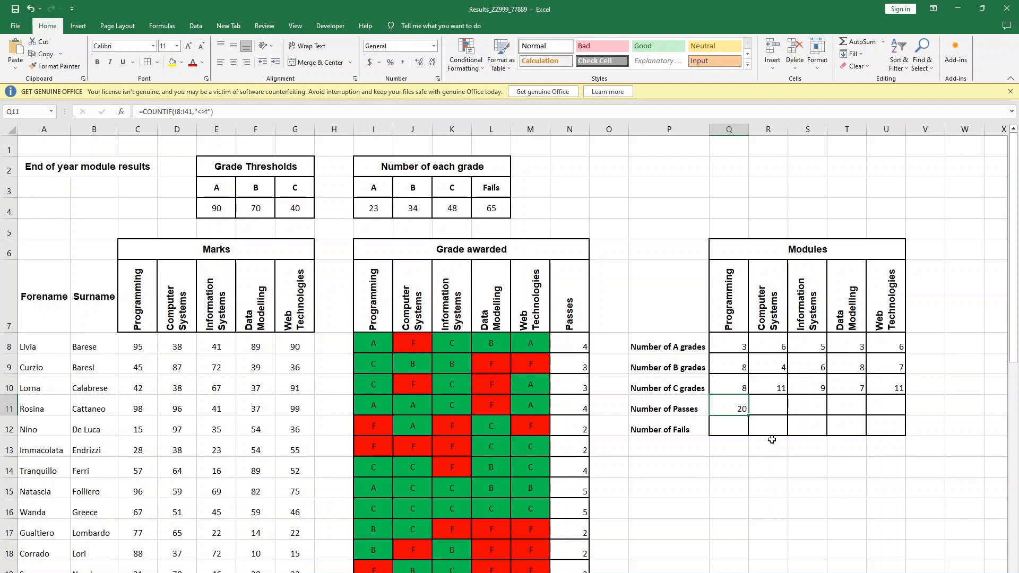
pyautogui.moveTo(749, 416); pyautogui.dragTo(906, 405)
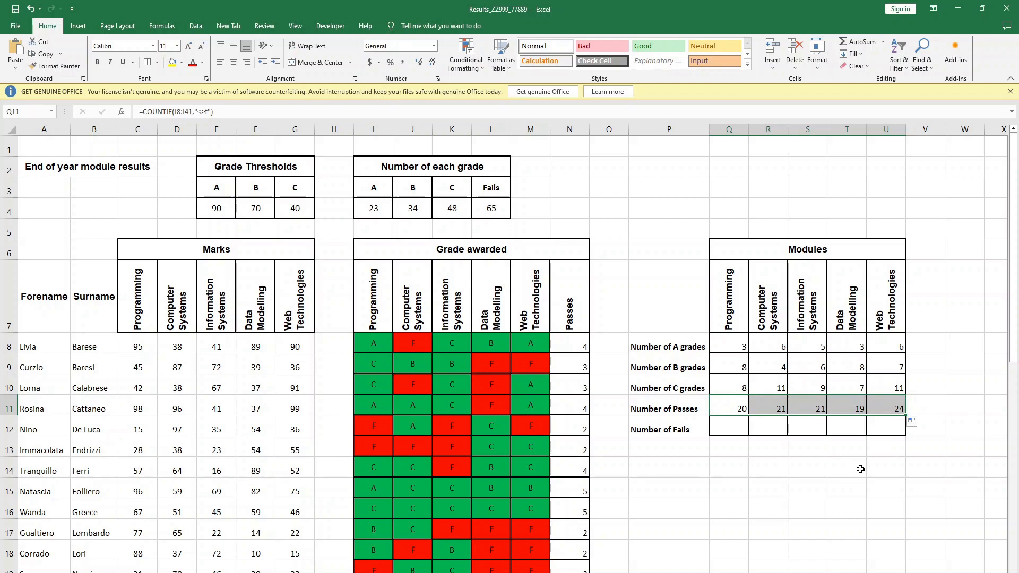
pyautogui.click(837, 466)
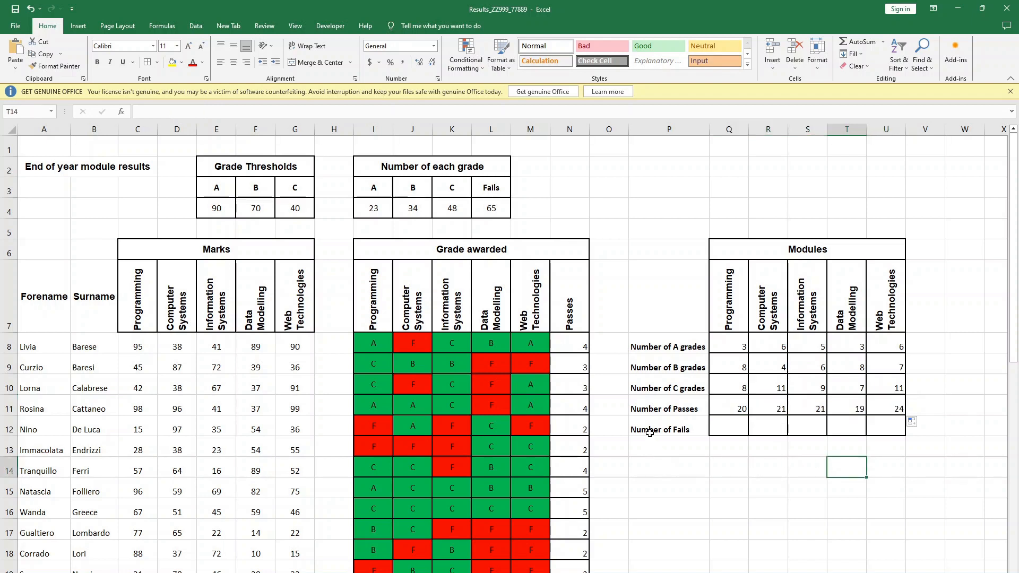
# - Enter =COUNTIF(I8:I41,"=f") in Q12 to count the Programming fails
pyautogui.click(744, 429)
pyautogui.write('=')
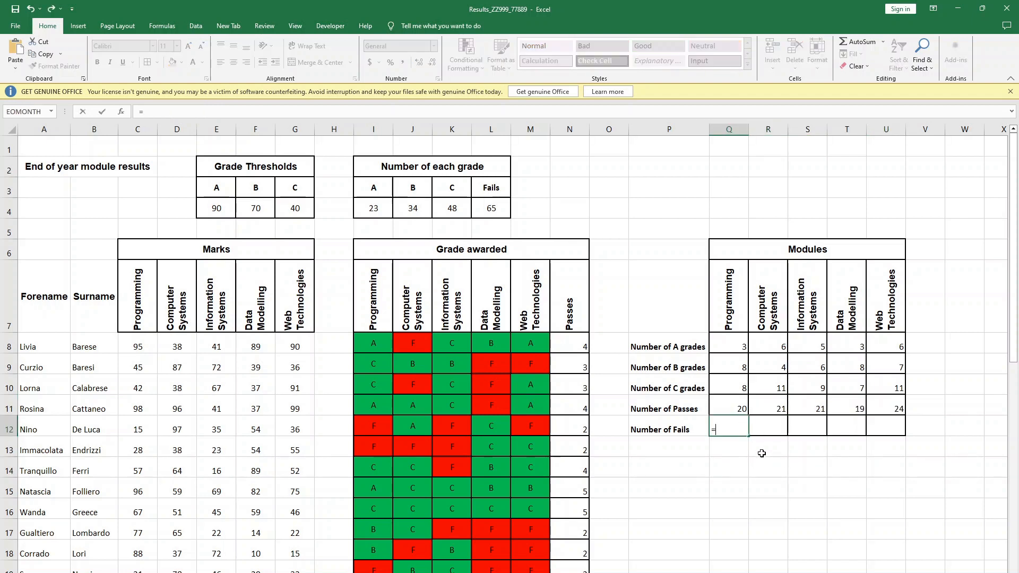
pyautogui.write('countif(')
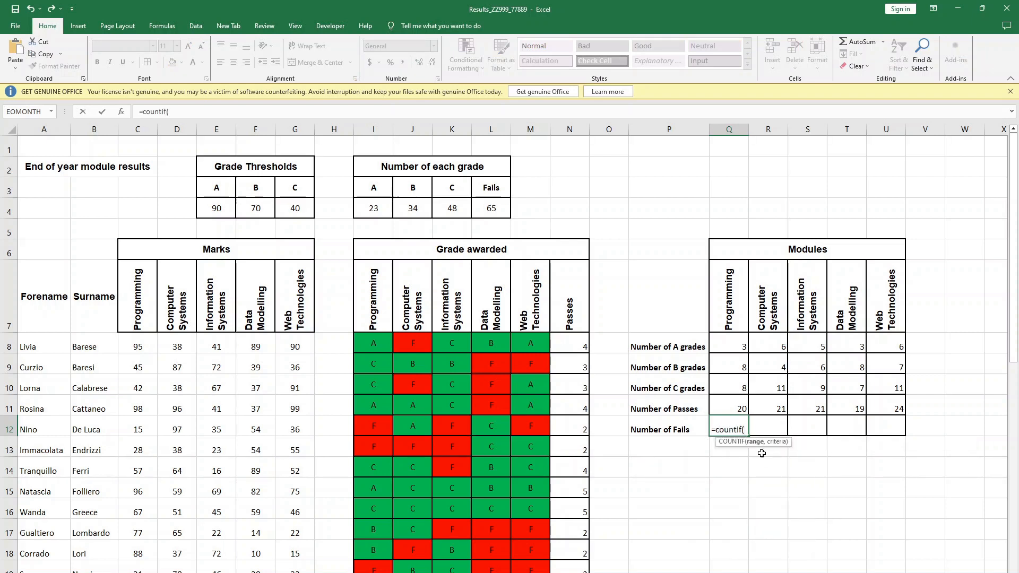
pyautogui.moveTo(375, 342); pyautogui.dragTo(382, 538)
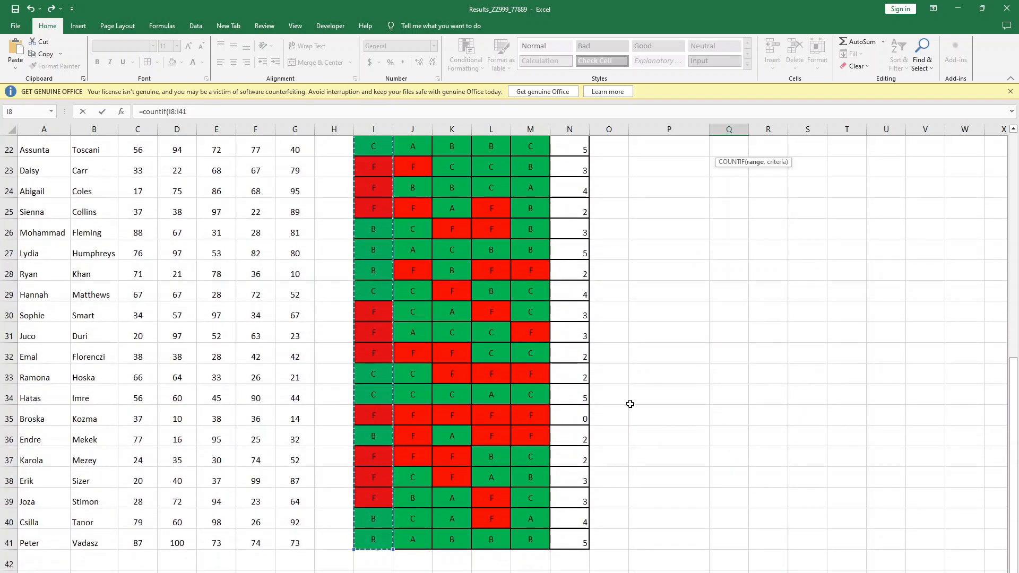
pyautogui.scroll(1, 816, 307)
pyautogui.scroll(7, 816, 306)
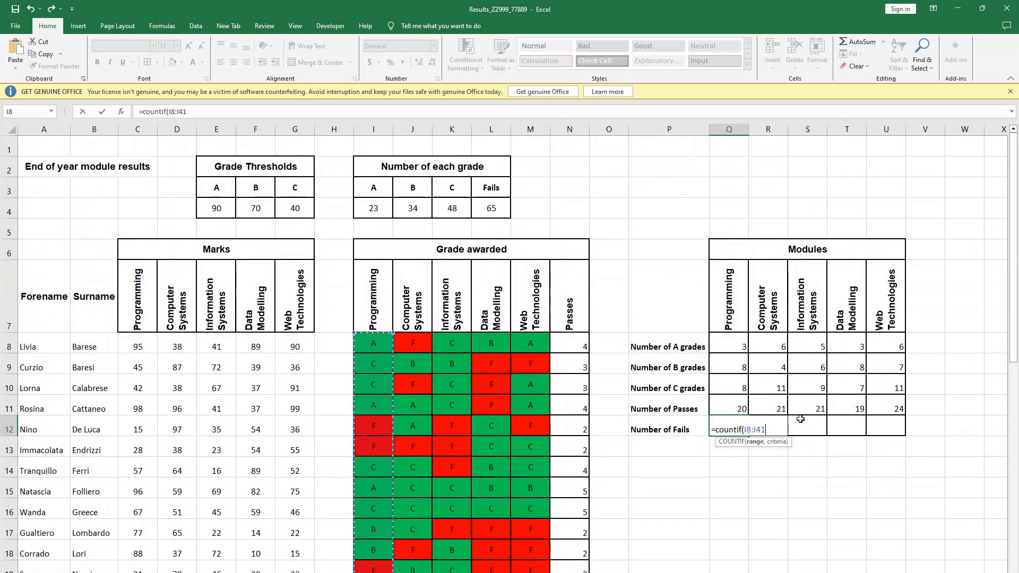
pyautogui.write(',')
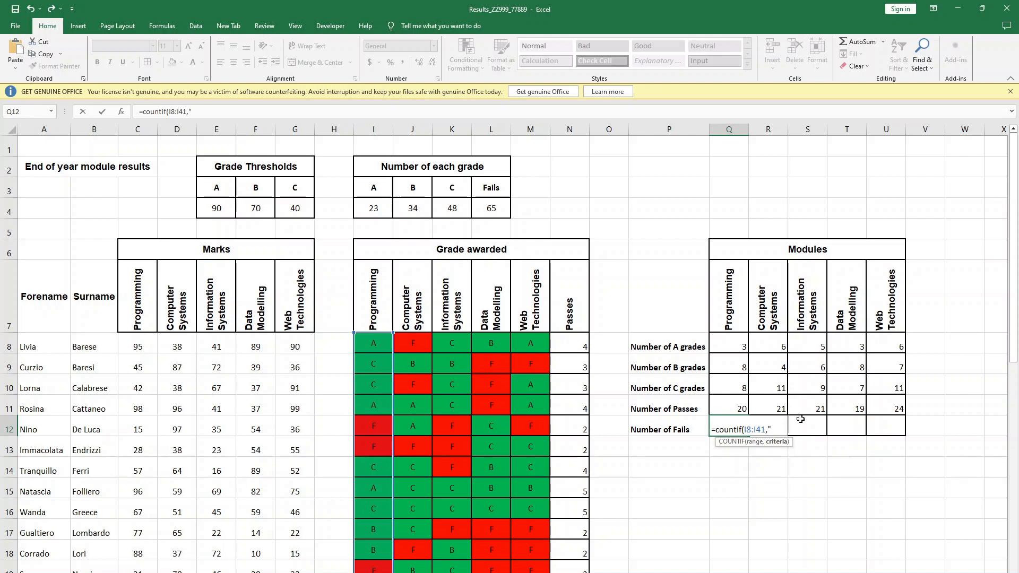
pyautogui.write('")')
pyautogui.press('Return')
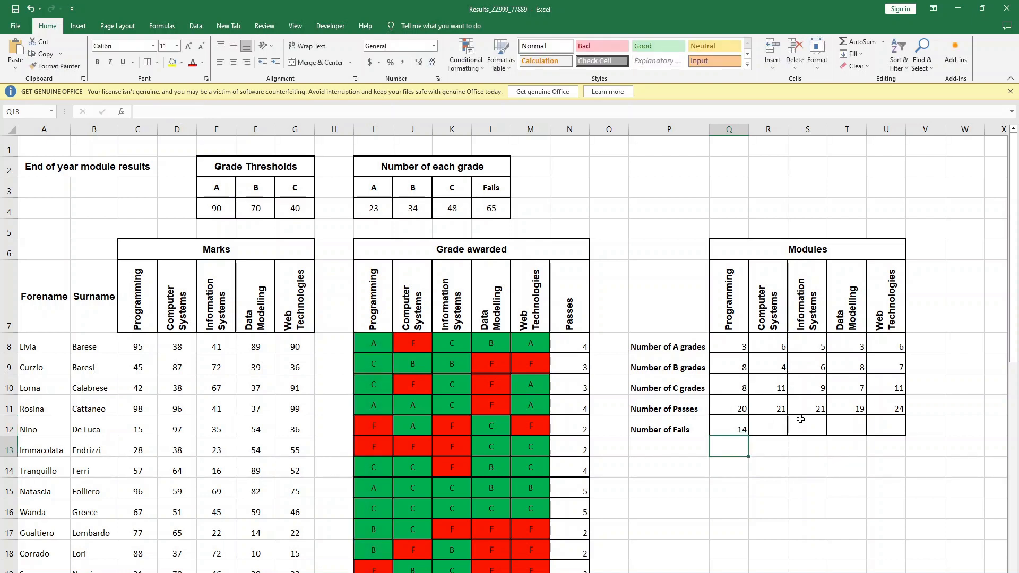
# - Fill the fails formula from Q12 across the remaining modules to U12
pyautogui.click(744, 428)
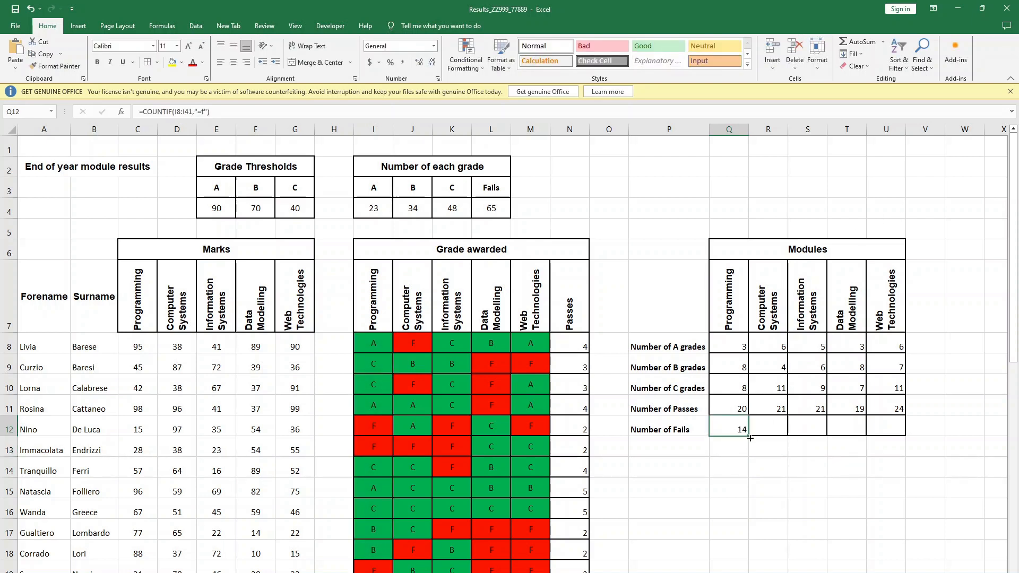
pyautogui.moveTo(749, 438); pyautogui.dragTo(897, 420)
pyautogui.click(950, 404)
pyautogui.click(954, 338)
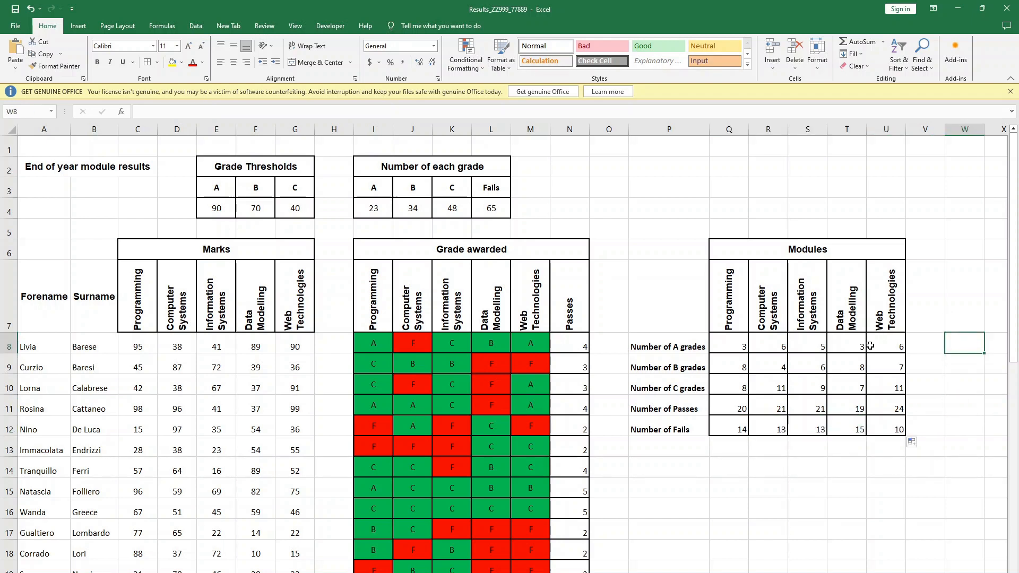
# - Centre the counts in Q8:U12 of the Modules table horizontally
pyautogui.hotkey('alt', 'Tab')
pyautogui.hotkey('alt', 'Tab')
pyautogui.moveTo(733, 345); pyautogui.dragTo(878, 427)
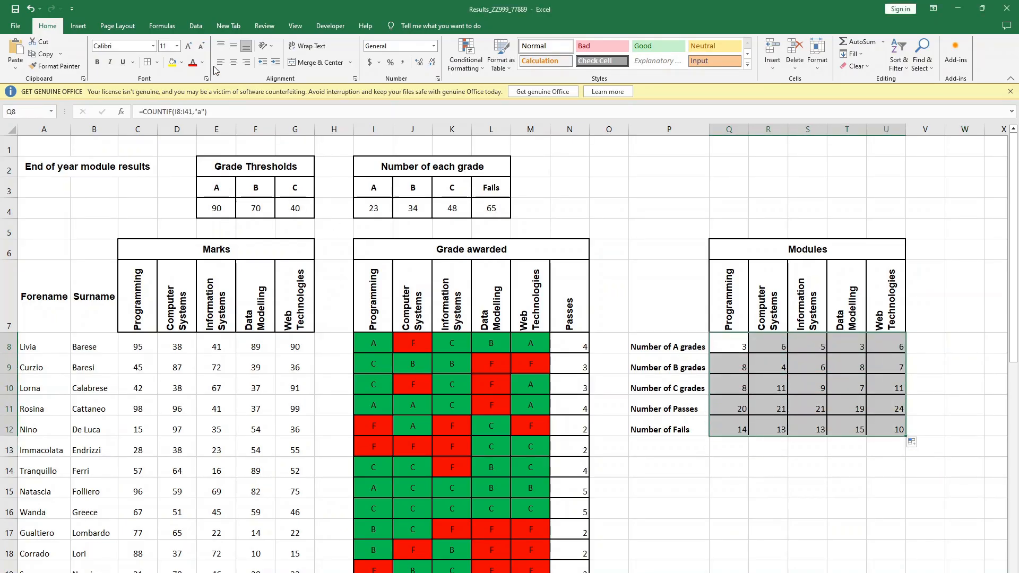
pyautogui.click(234, 62)
pyautogui.click(757, 446)
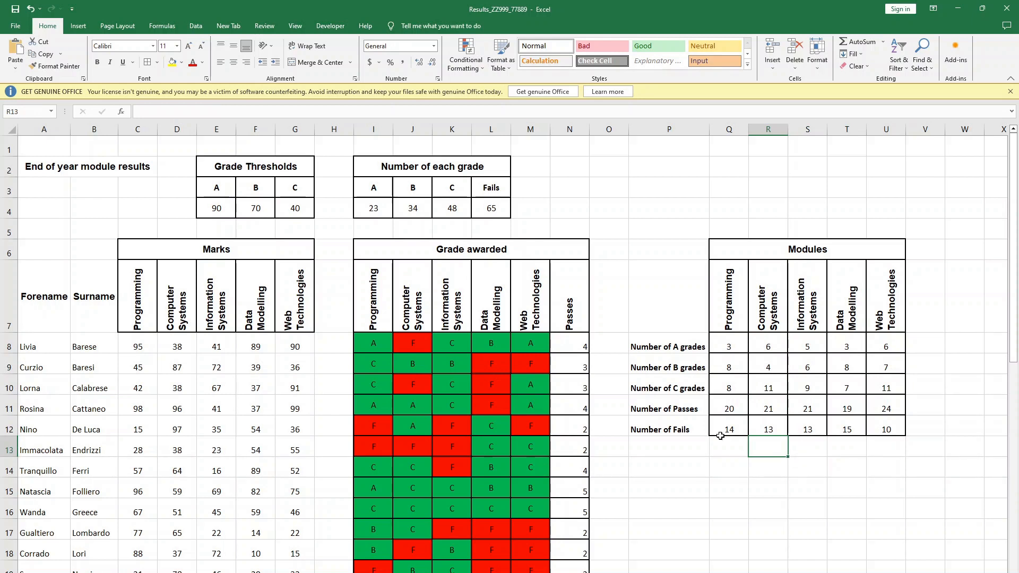
# - Switch to the exam paper in the browser and read the chart instructions below the Modules table
pyautogui.hotkey('alt', 'Tab')
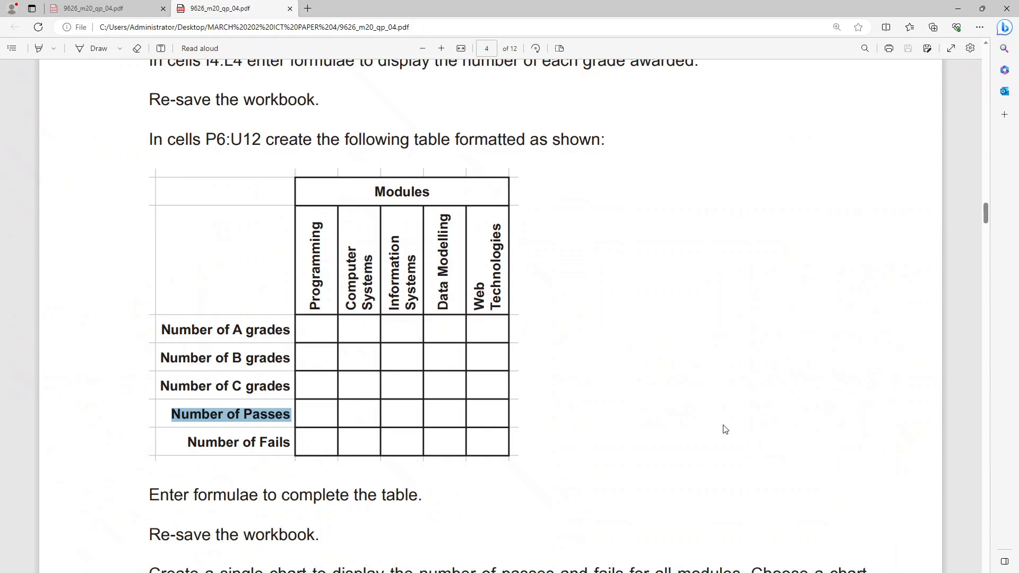
pyautogui.scroll(-5, 606, 437)
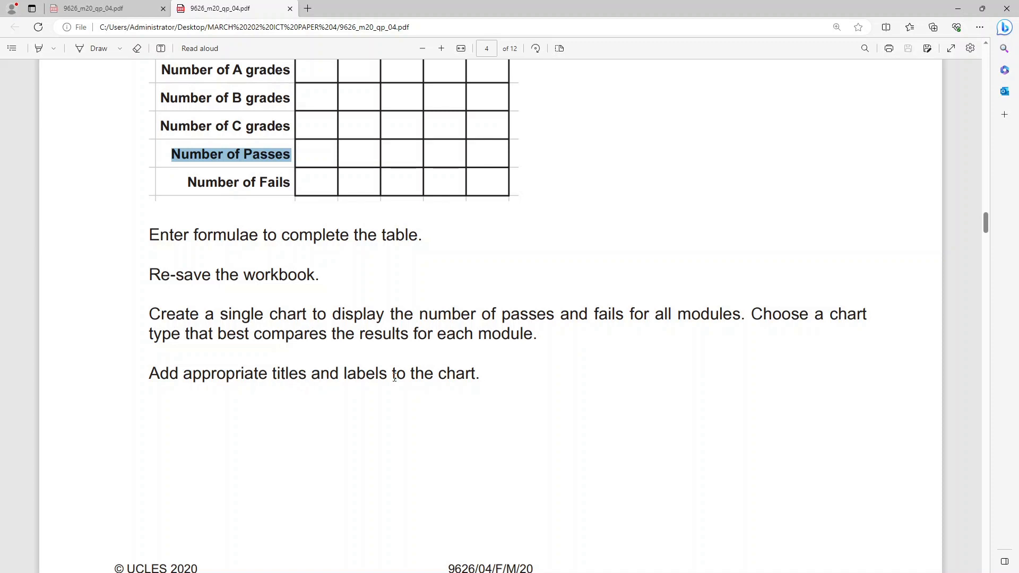
pyautogui.scroll(2, 547, 392)
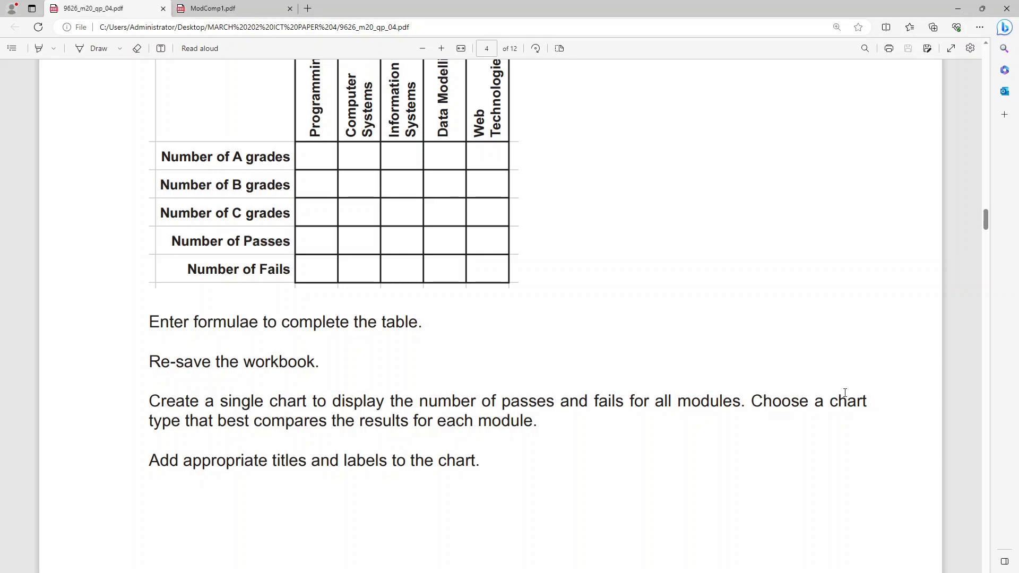
pyautogui.scroll(-13, 655, 392)
pyautogui.scroll(10, 672, 344)
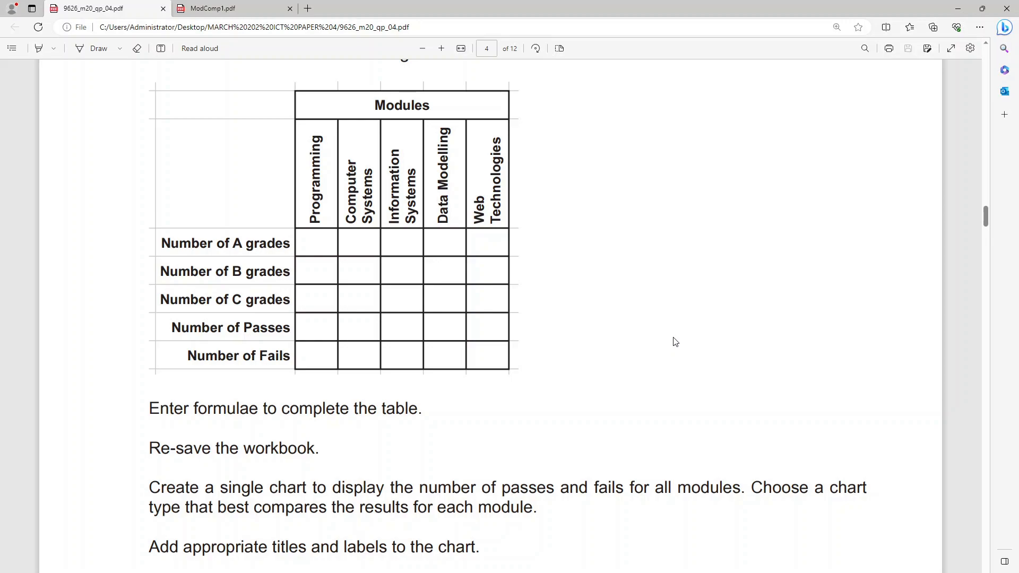
# - Back in Excel, insert a 2-D clustered column chart from the module headings P7:U7 and the passes and fails rows P11:U12
pyautogui.hotkey('alt', 'Tab')
pyautogui.click(835, 364)
pyautogui.moveTo(658, 283)
pyautogui.mouseDown()
pyautogui.moveTo(849, 351)
pyautogui.moveTo(891, 427)
pyautogui.mouseUp()
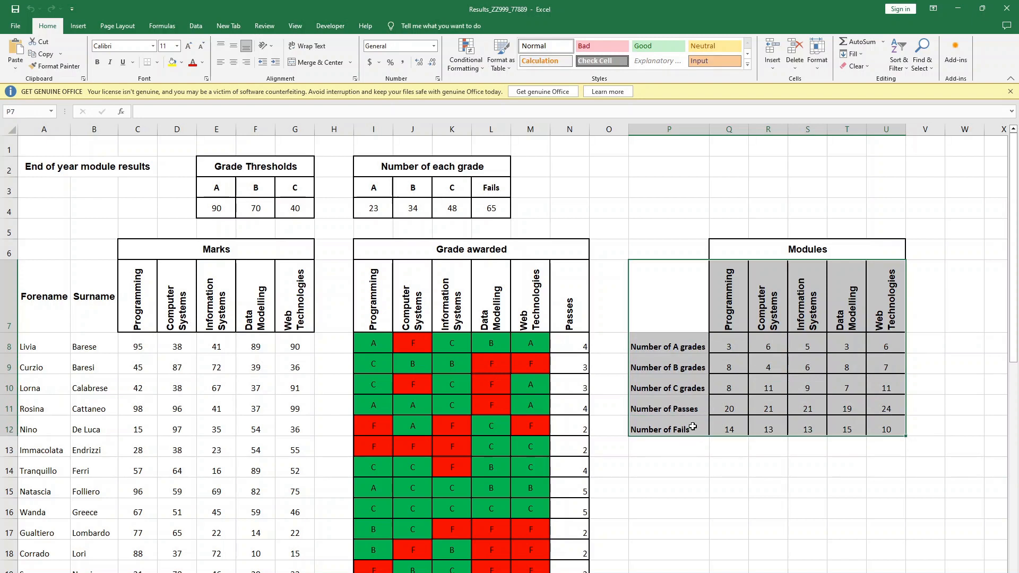
pyautogui.keyDown('ctrl'); pyautogui.moveTo(658, 345); pyautogui.dragTo(885, 388); pyautogui.keyUp('ctrl')
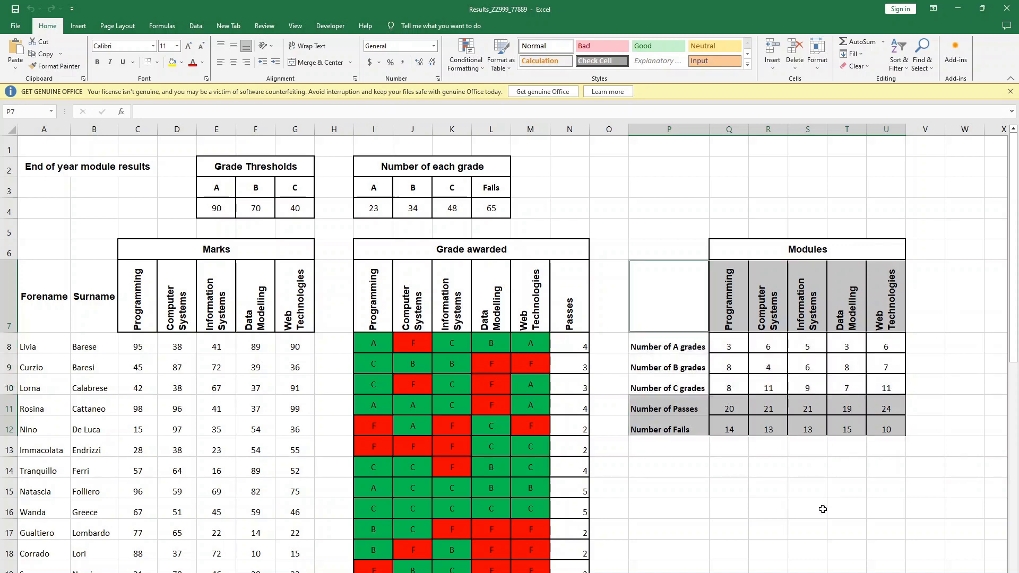
pyautogui.click(78, 25)
pyautogui.click(324, 42)
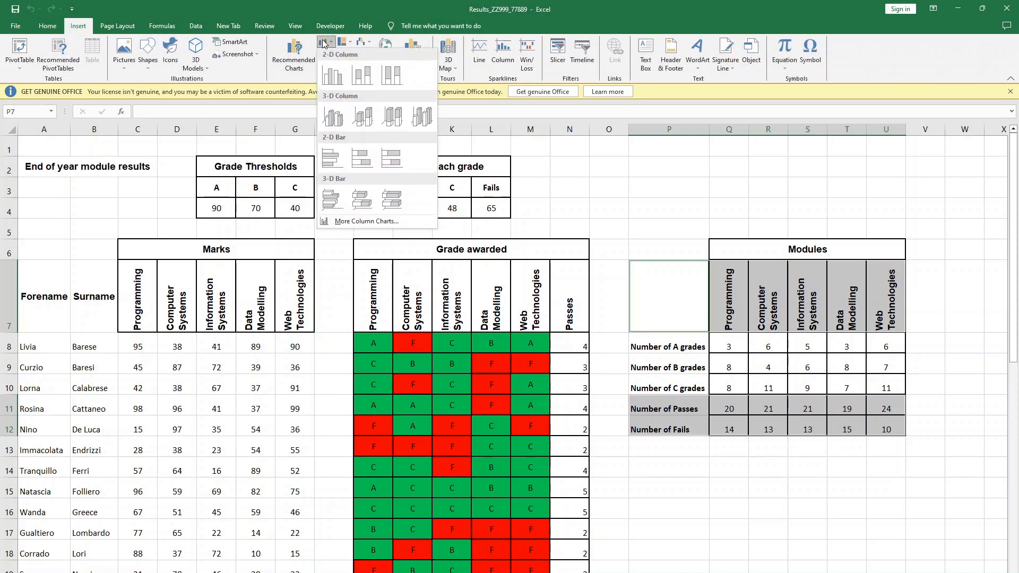
pyautogui.click(338, 74)
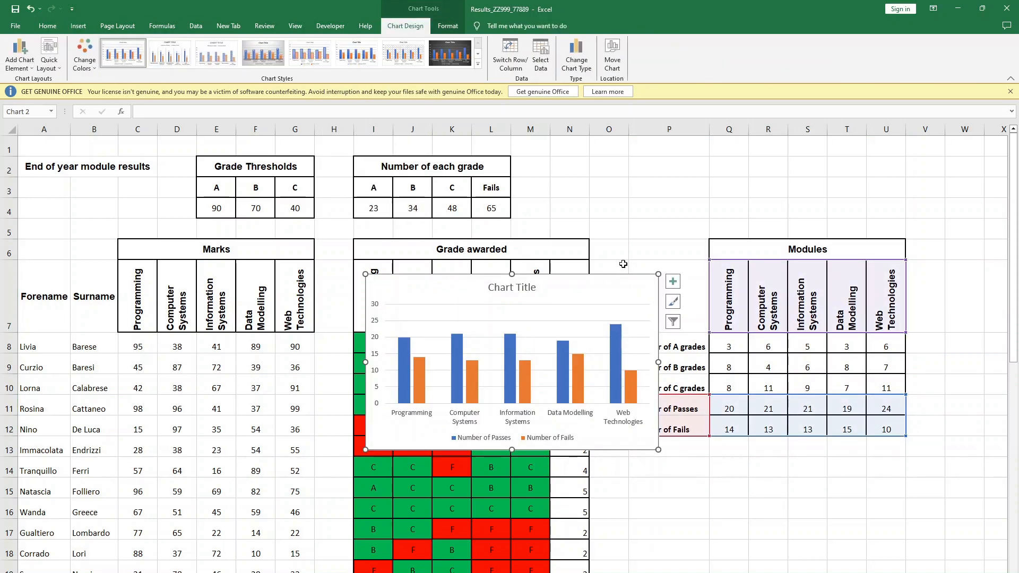
# - Move the passes and fails chart to its own new chart sheet
pyautogui.click(610, 61)
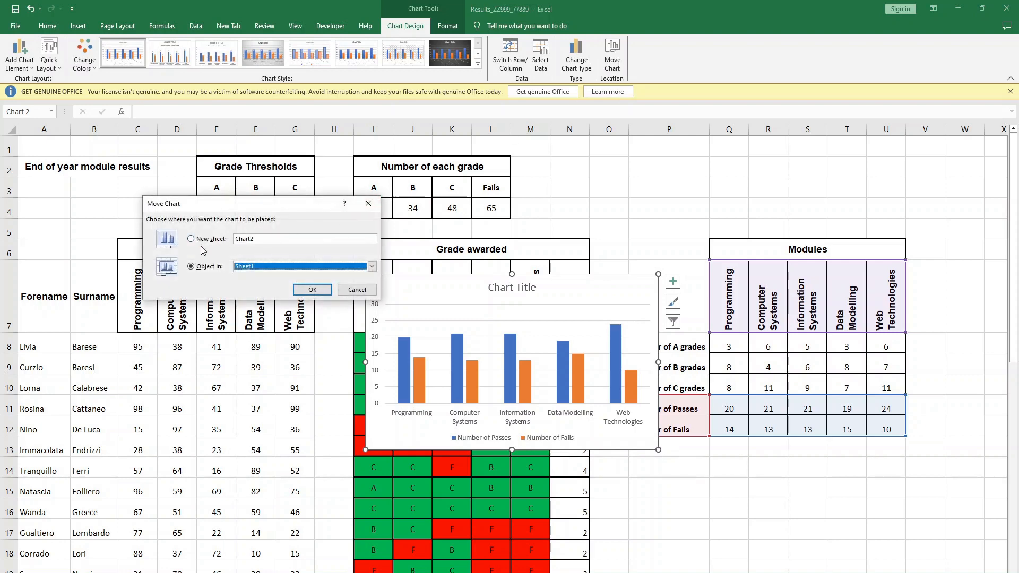
pyautogui.click(208, 239)
pyautogui.click(311, 289)
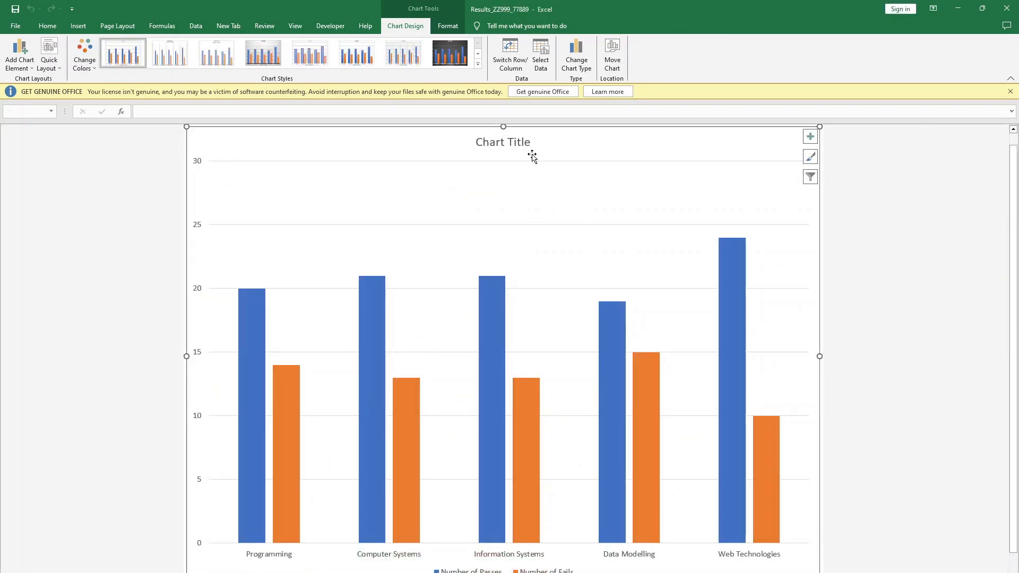
# - Set the chart title to "Number of Passes & Fails" and make it bold
pyautogui.click(508, 142)
pyautogui.doubleClick(508, 142)
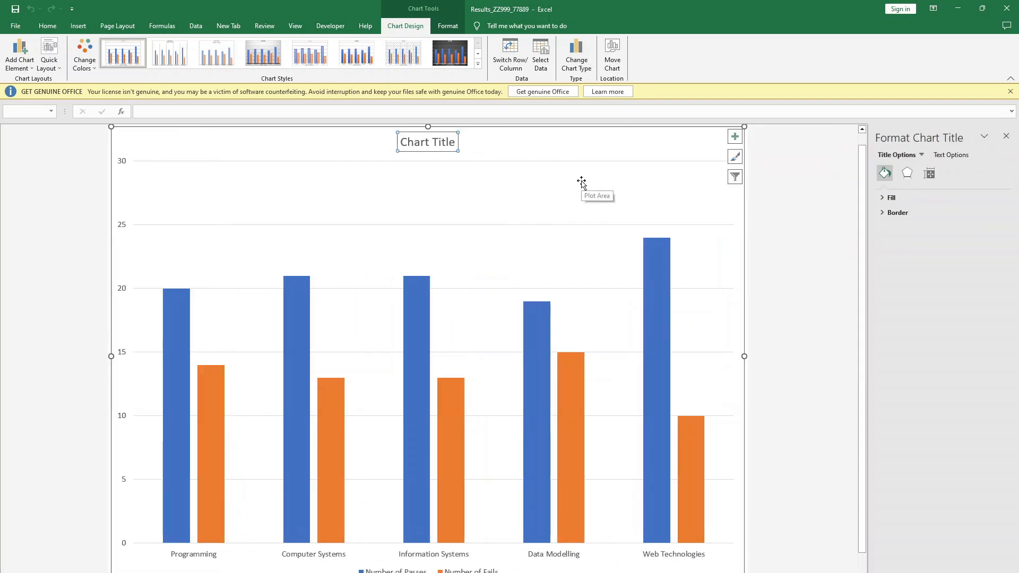
pyautogui.write('Number of Passes & Fails')
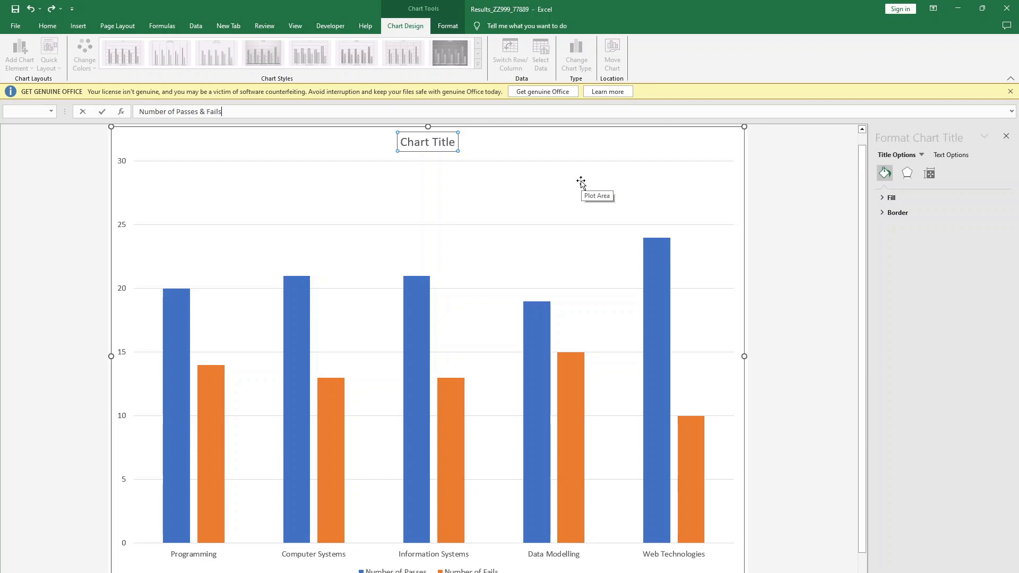
pyautogui.press('Return')
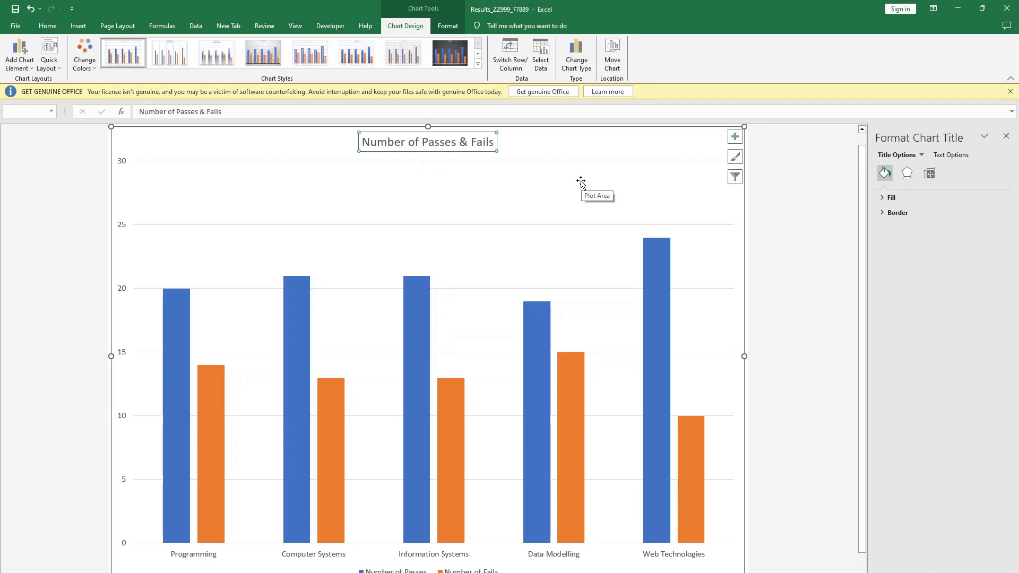
pyautogui.click(542, 147)
pyautogui.click(464, 142)
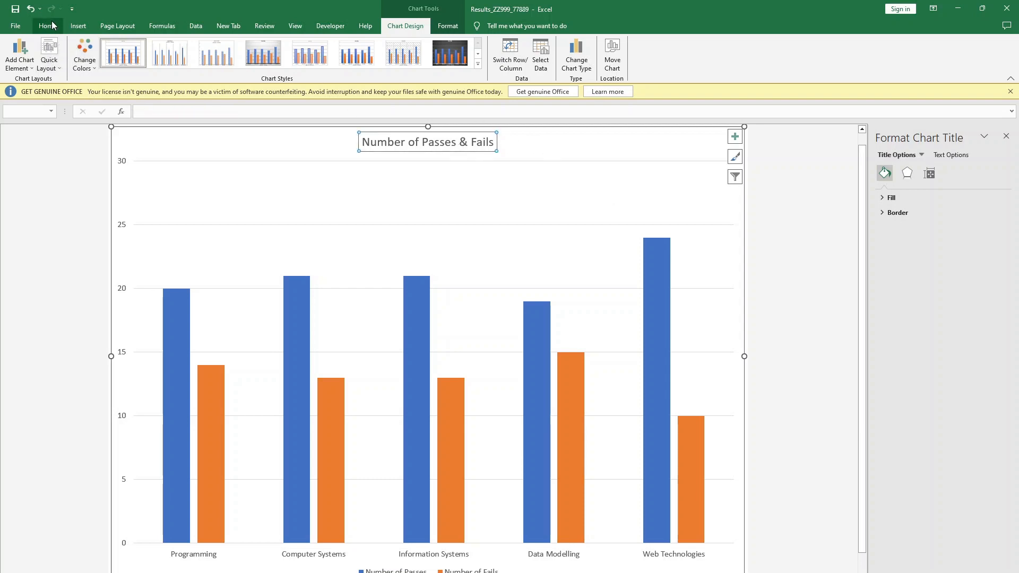
pyautogui.hotkey('ctrl', 'b')
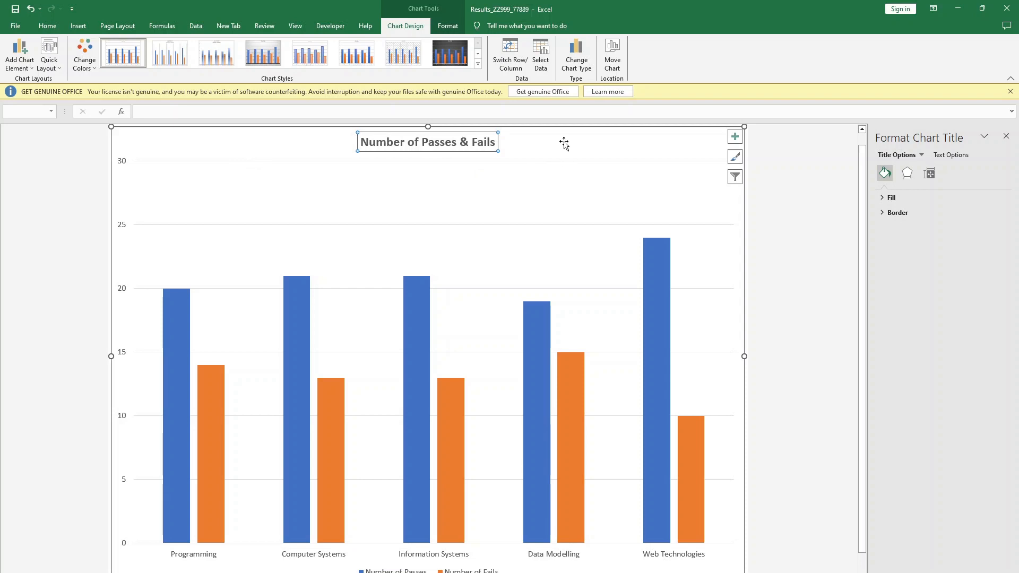
# - Add axis titles to both axes of the chart
pyautogui.click(741, 160)
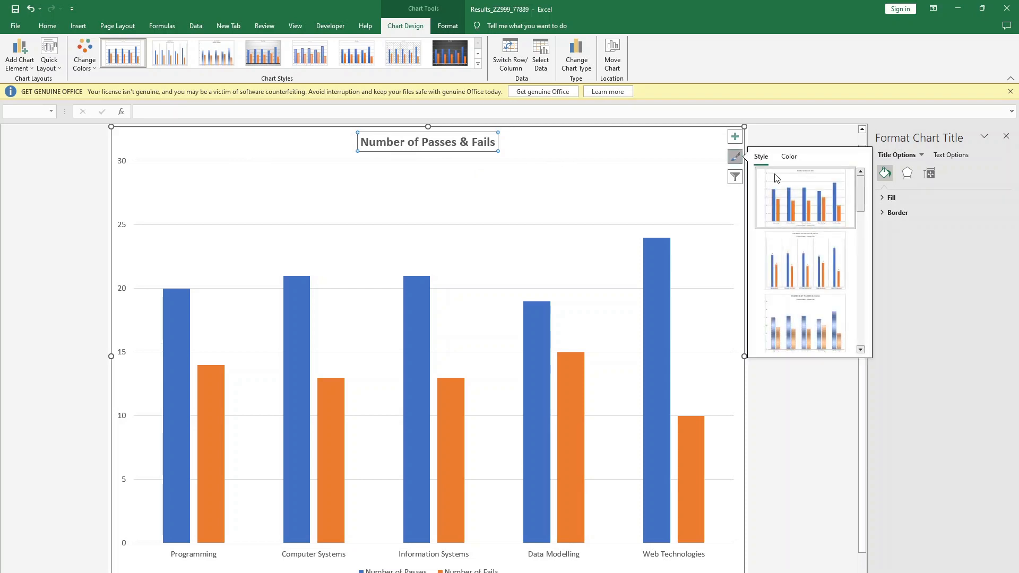
pyautogui.click(734, 140)
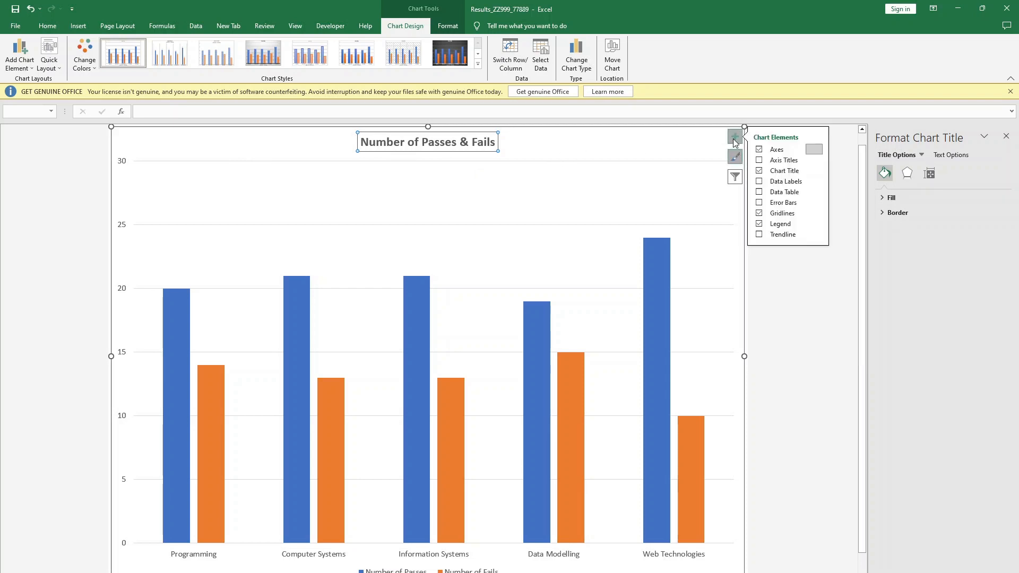
pyautogui.click(778, 161)
pyautogui.click(130, 337)
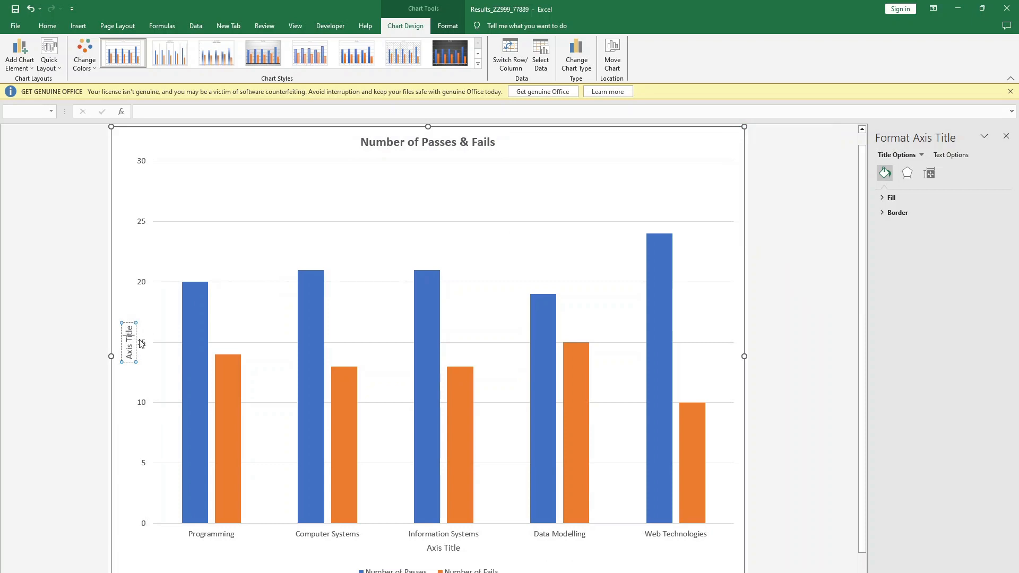
pyautogui.write('nUMBRs')
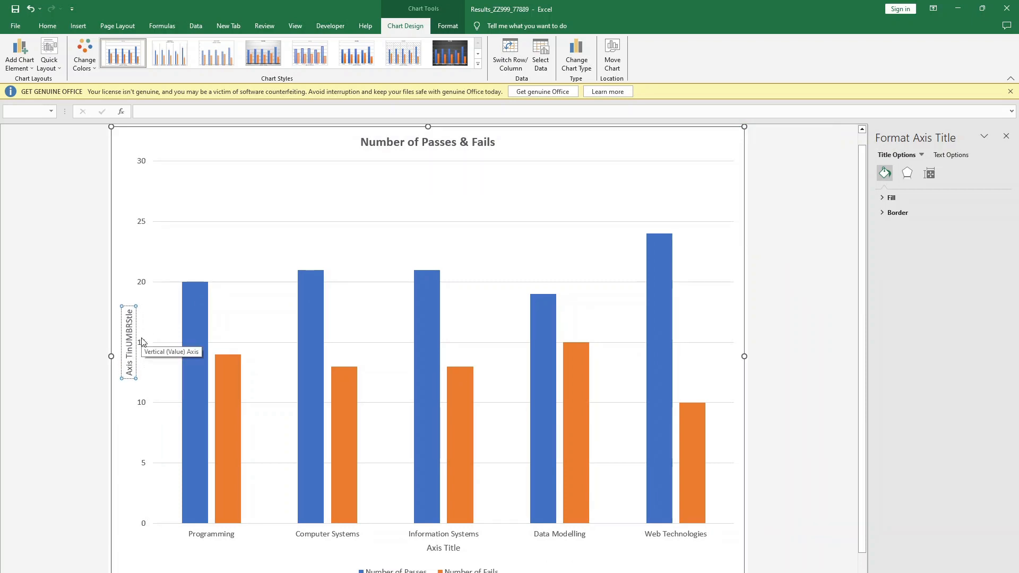
pyautogui.press('BackSpace')
pyautogui.press('BackSpace')
pyautogui.press('BackSpace')
pyautogui.press('BackSpace')
pyautogui.press('BackSpace')
pyautogui.press('BackSpace')
pyautogui.press('BackSpace')
pyautogui.press('BackSpace')
pyautogui.press('BackSpace')
pyautogui.press('BackSpace')
pyautogui.press('BackSpace')
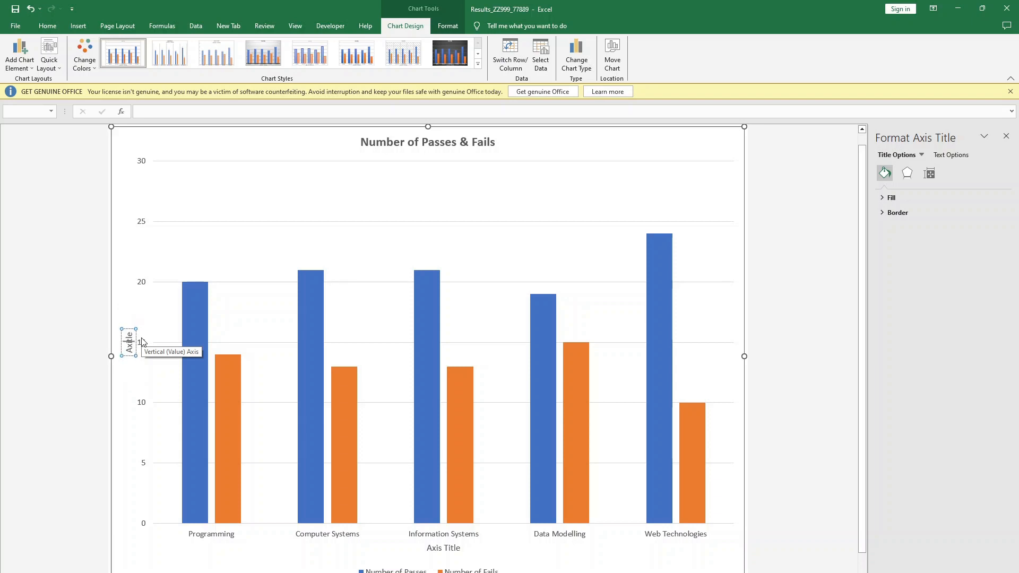
pyautogui.press('BackSpace')
pyautogui.press('BackSpace')
pyautogui.press('Delete')
pyautogui.write('nUMBERS')
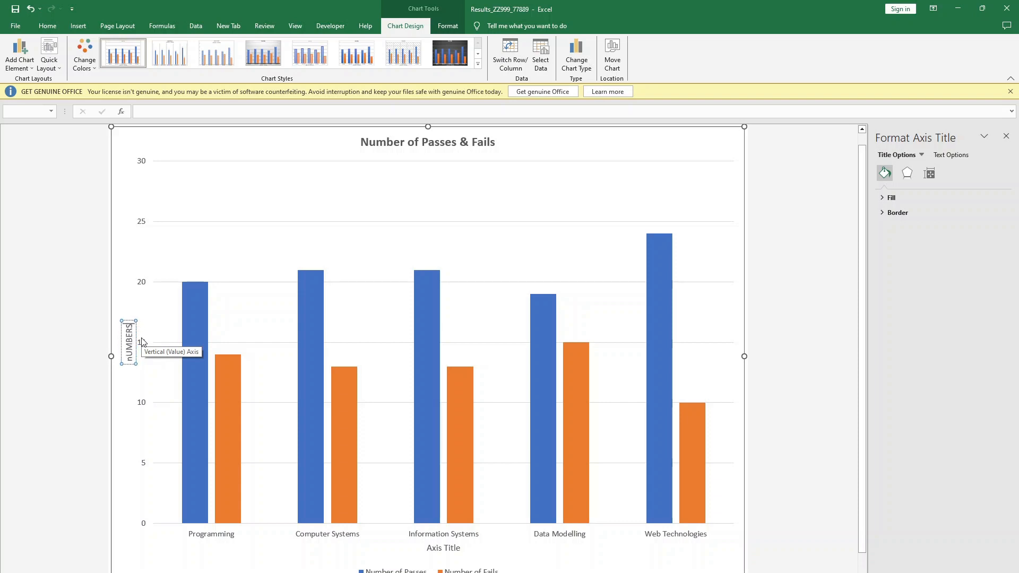
pyautogui.click(776, 301)
# - Set the vertical axis title to "Numbers"
pyautogui.click(130, 333)
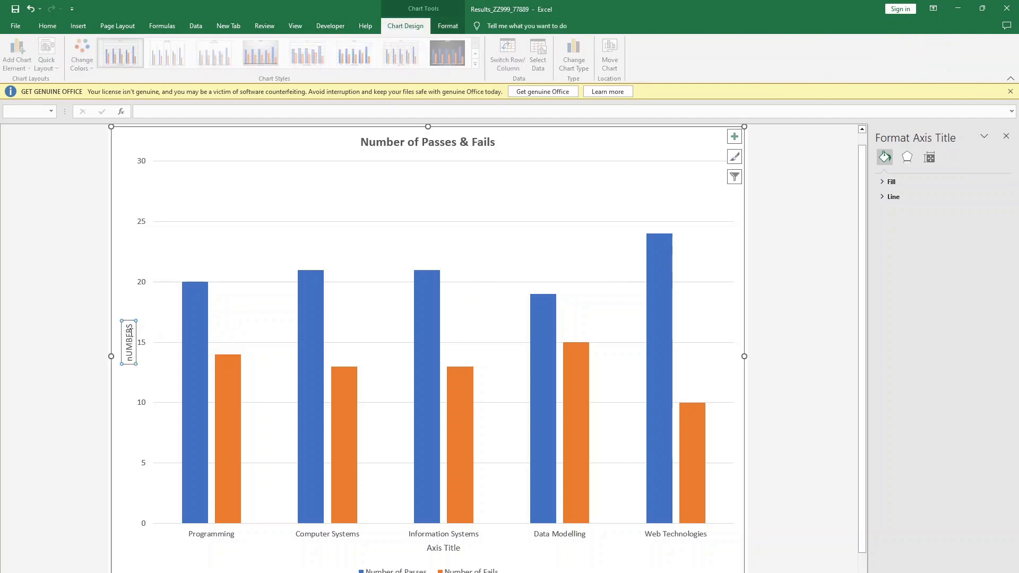
pyautogui.click(165, 111)
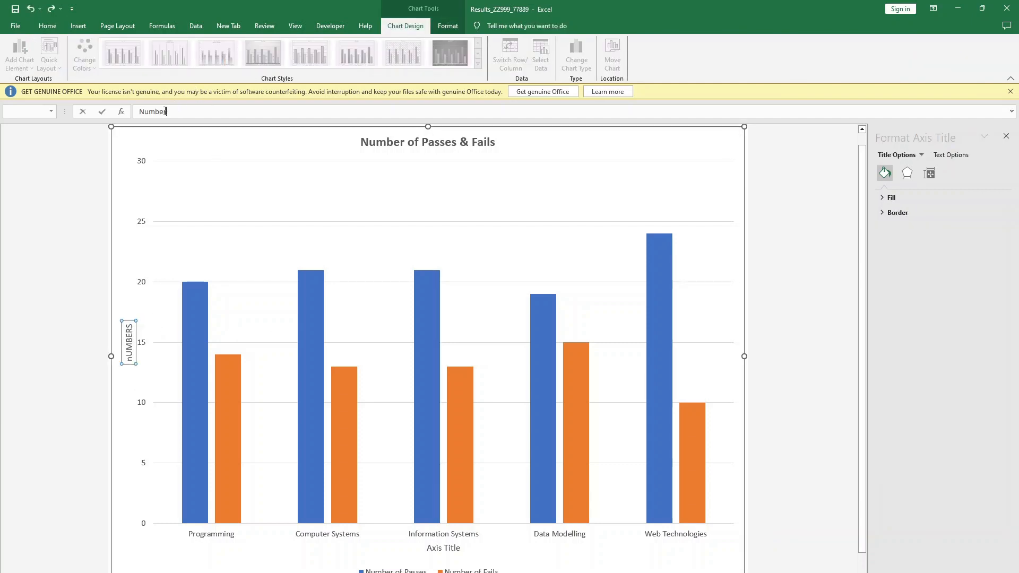
pyautogui.press('Return')
# - Set the horizontal axis title to "Modules"
pyautogui.click(451, 549)
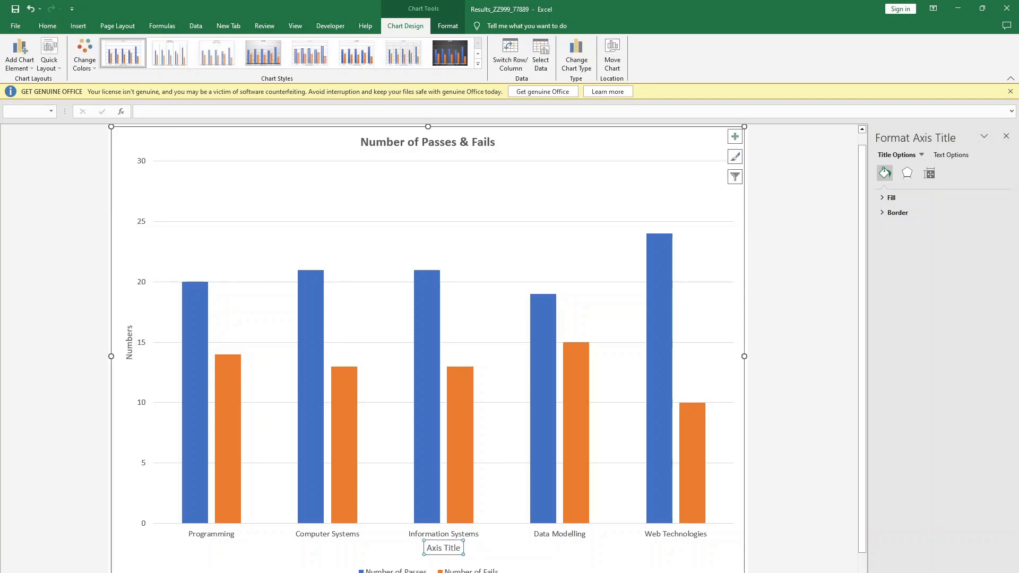
pyautogui.write('Mudules')
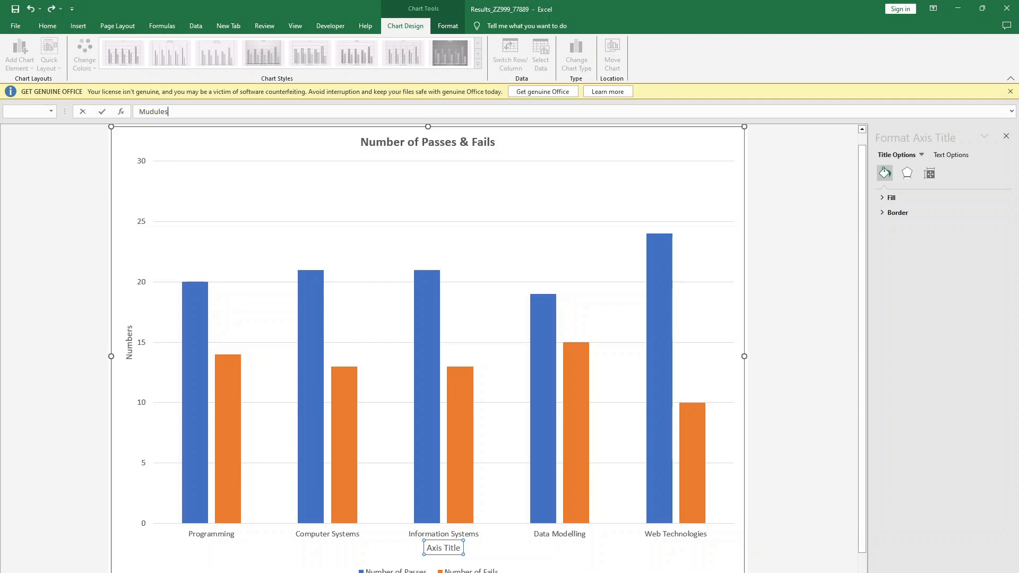
pyautogui.press('BackSpace')
pyautogui.press('BackSpace')
pyautogui.press('BackSpace')
pyautogui.press('Return')
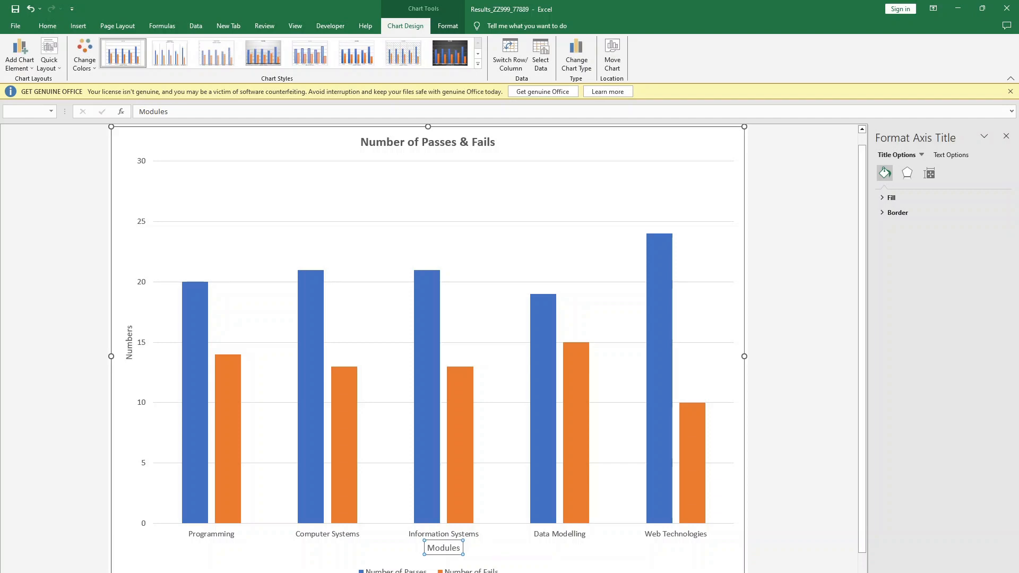
# - Make the horizontal and vertical axis titles bold
pyautogui.click(571, 550)
pyautogui.click(452, 552)
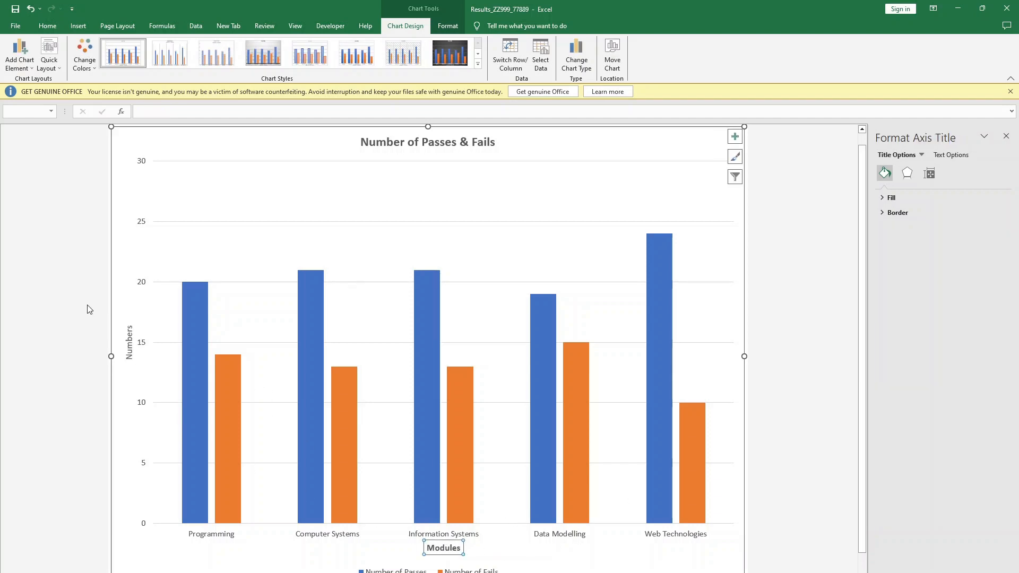
pyautogui.click(128, 344)
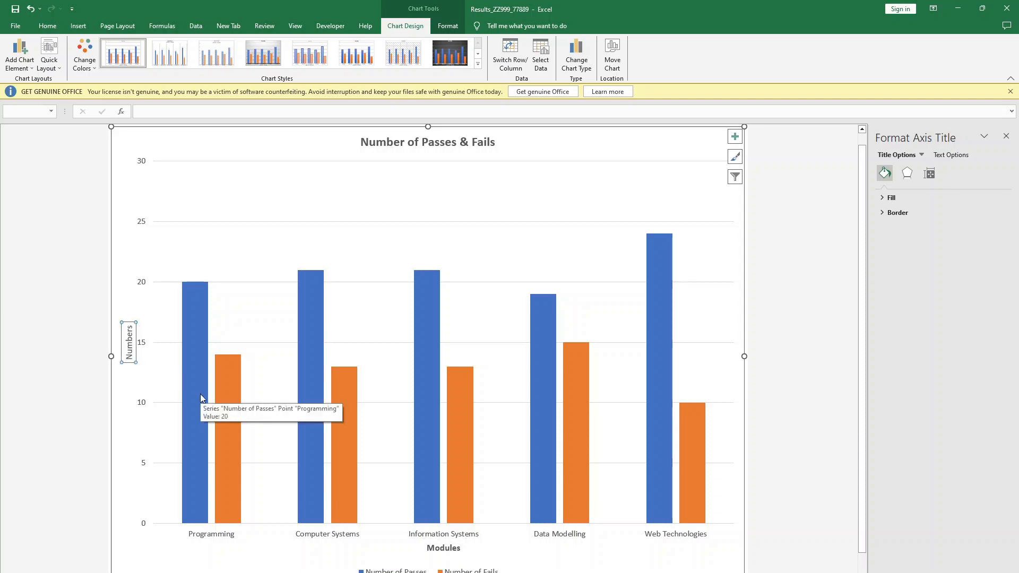
pyautogui.hotkey('ctrl', 'b')
pyautogui.click(249, 552)
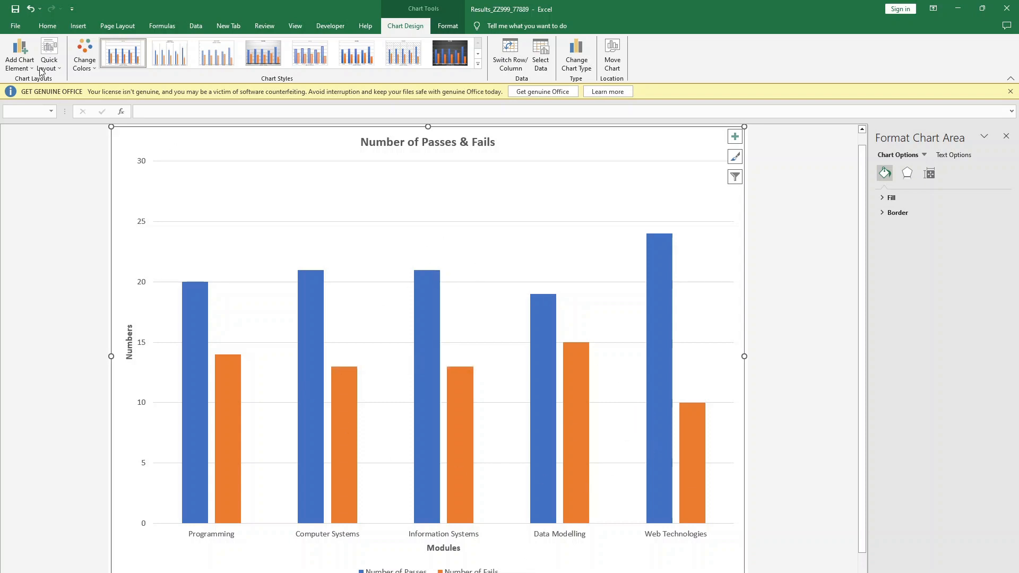
# - Switch to the exam paper in the browser and check the chart export instruction on page 5
pyautogui.click(16, 28)
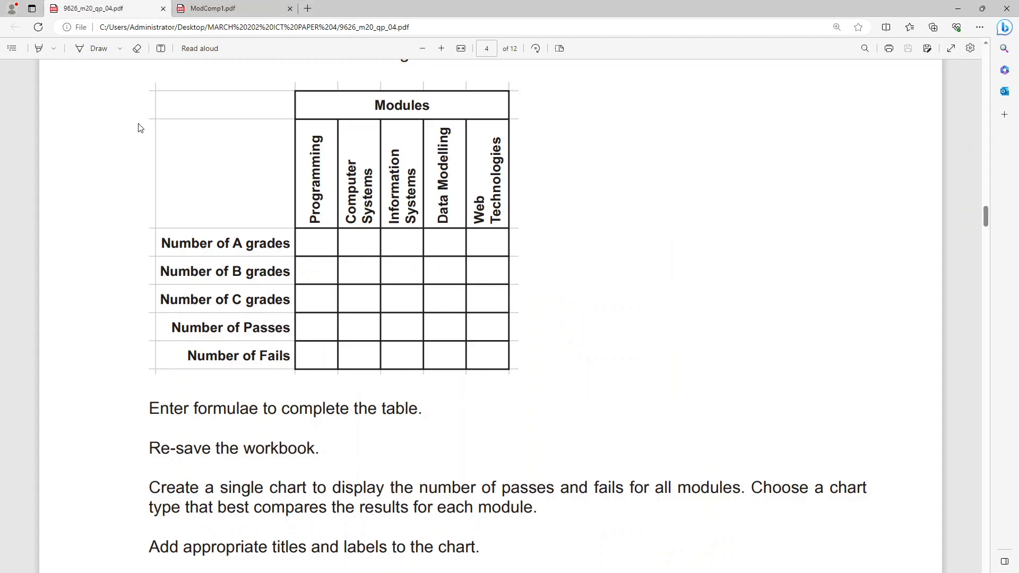
pyautogui.scroll(-10, 291, 171)
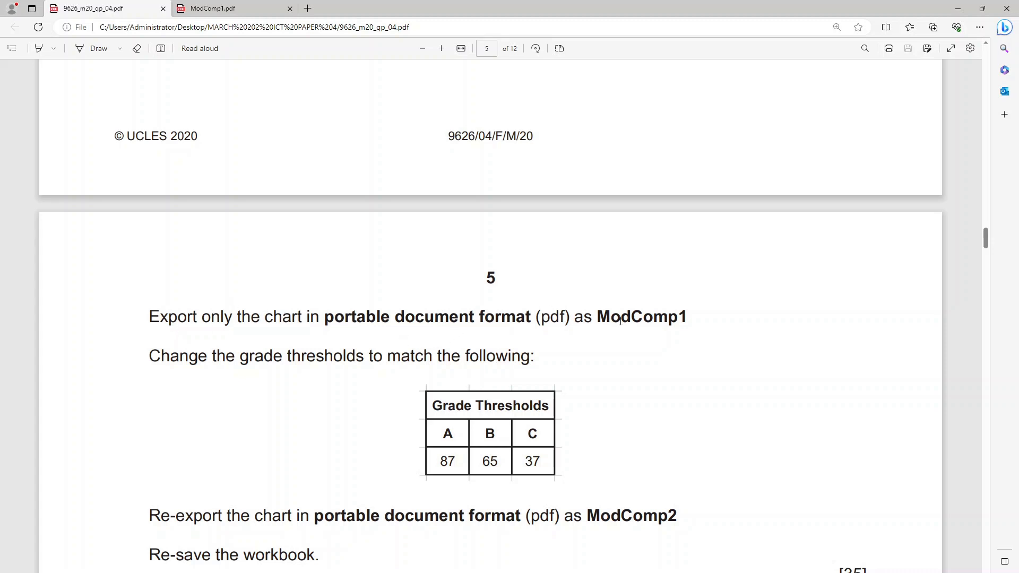
# - Export the passes and fails chart as a PDF named ModComp1, as the exam paper instructs
pyautogui.moveTo(685, 315); pyautogui.dragTo(592, 314)
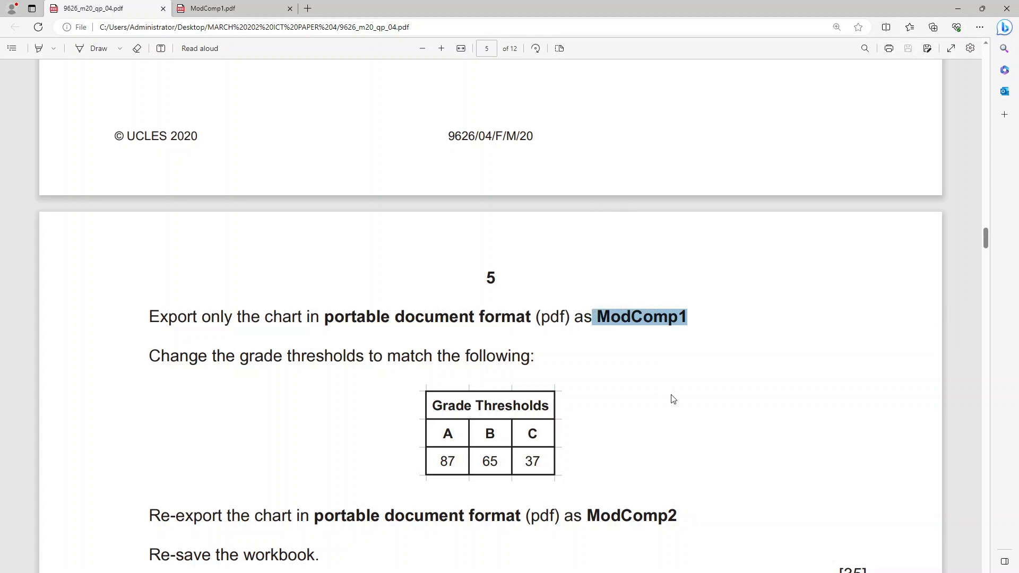
pyautogui.hotkey('alt', 'Tab')
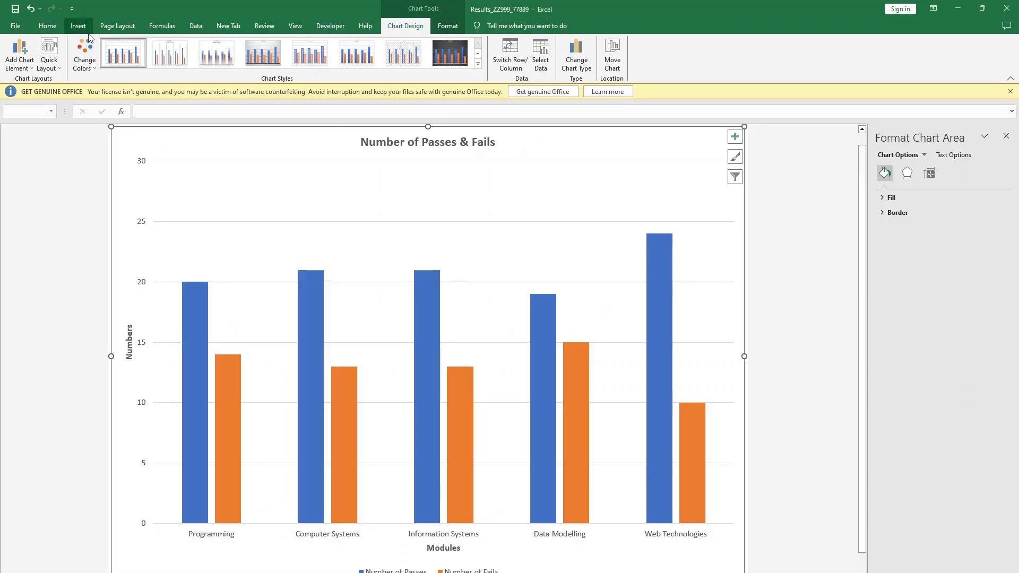
pyautogui.click(15, 29)
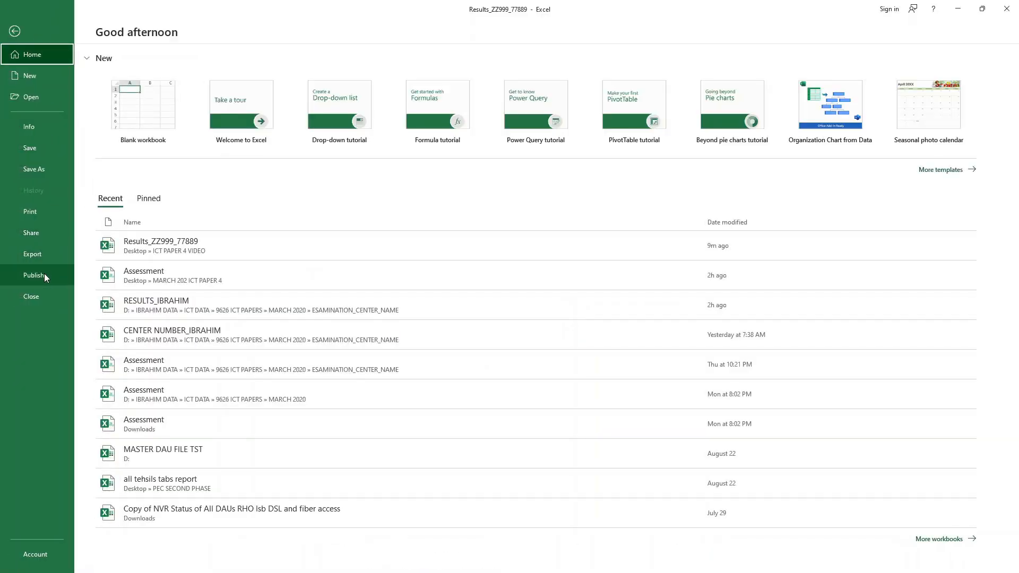
pyautogui.click(43, 251)
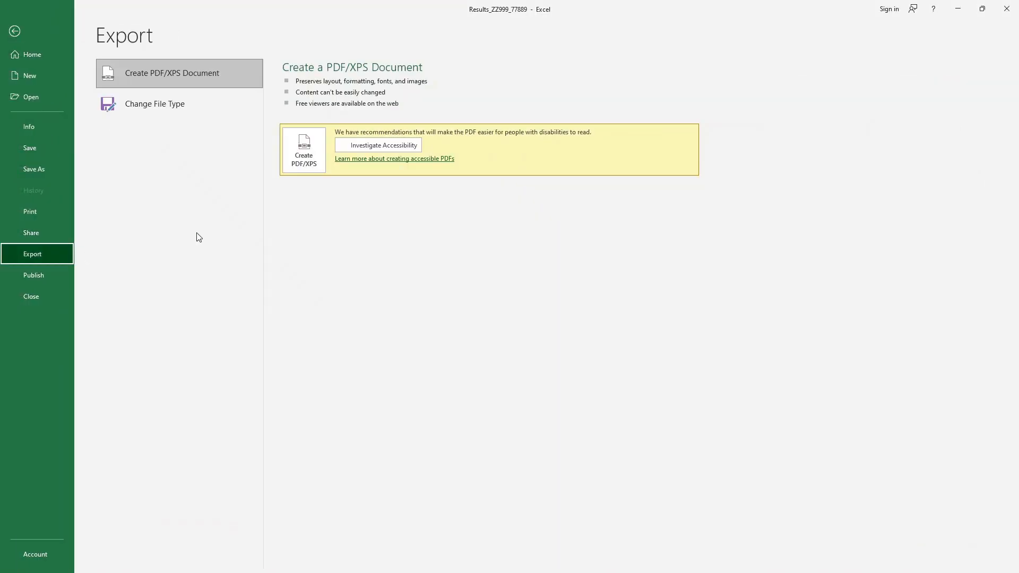
pyautogui.click(311, 150)
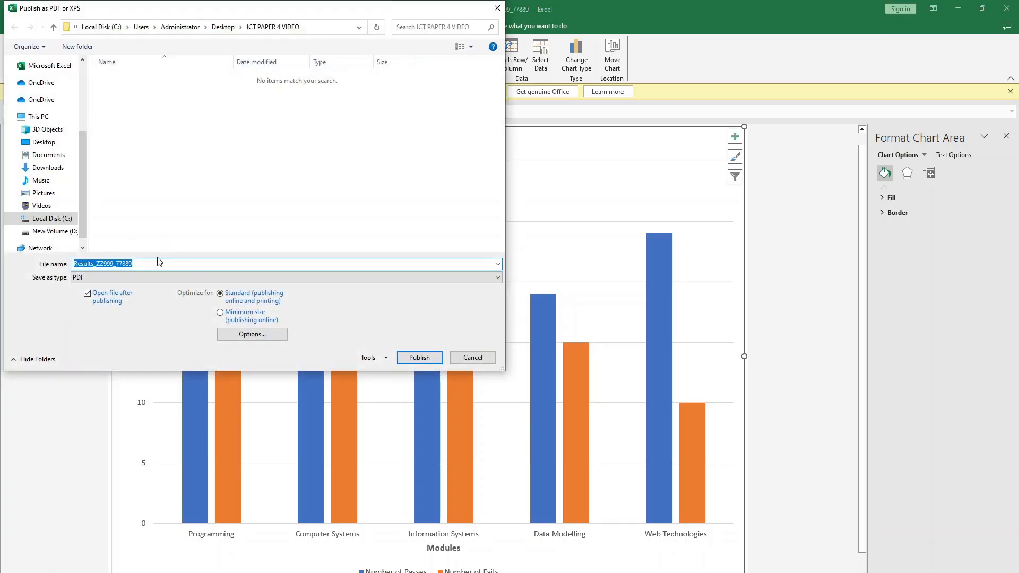
pyautogui.write('ModComp1')
pyautogui.click(419, 357)
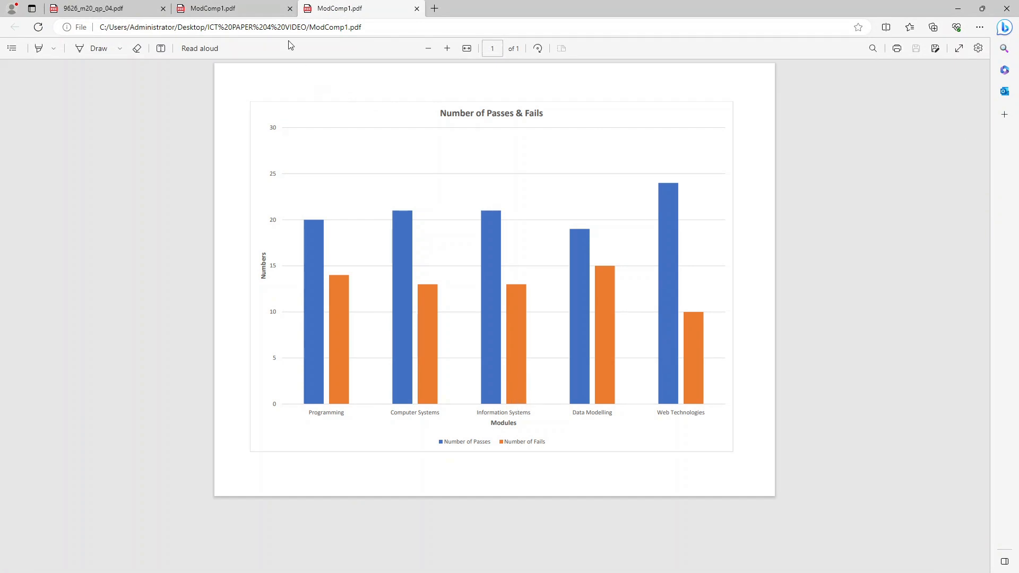
# - Close the older ModComp1.pdf in the browser, keeping the new export open, and return to the workbook
pyautogui.click(257, 11)
pyautogui.click(290, 9)
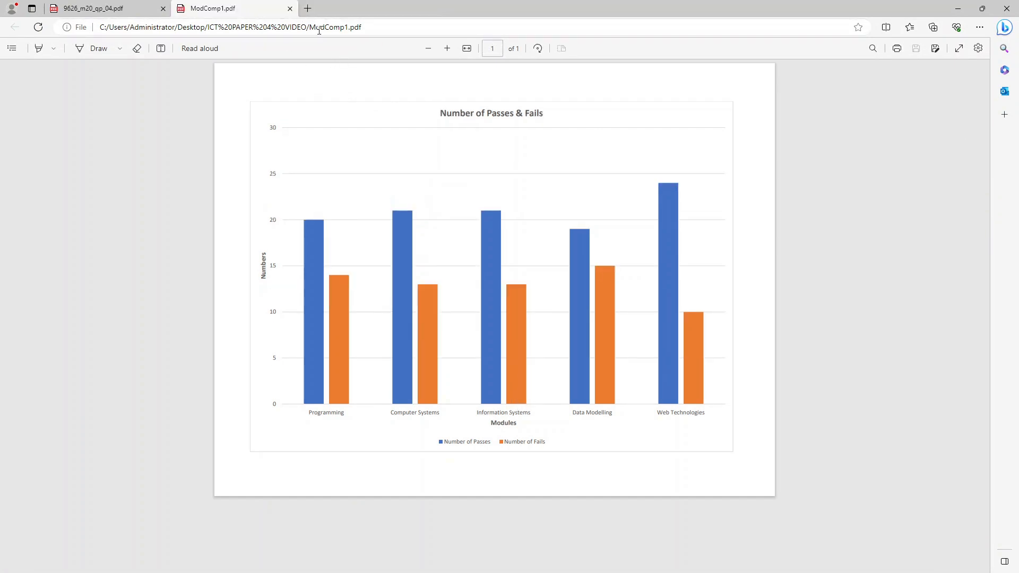
pyautogui.click(955, 8)
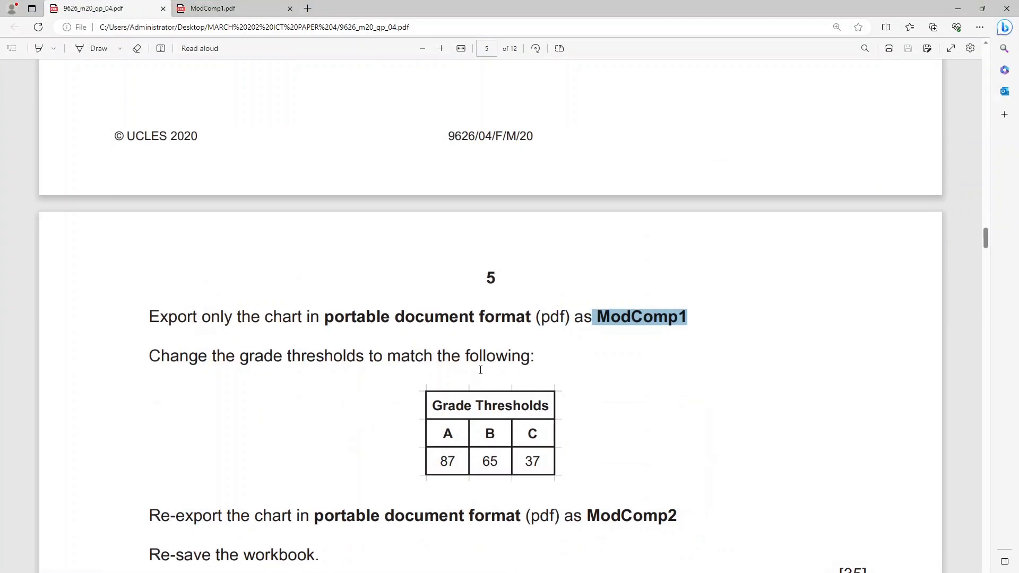
# - Check the new grade thresholds on page 5 of the exam paper and set the A threshold in E4 to 87
pyautogui.scroll(-3, 211, 210)
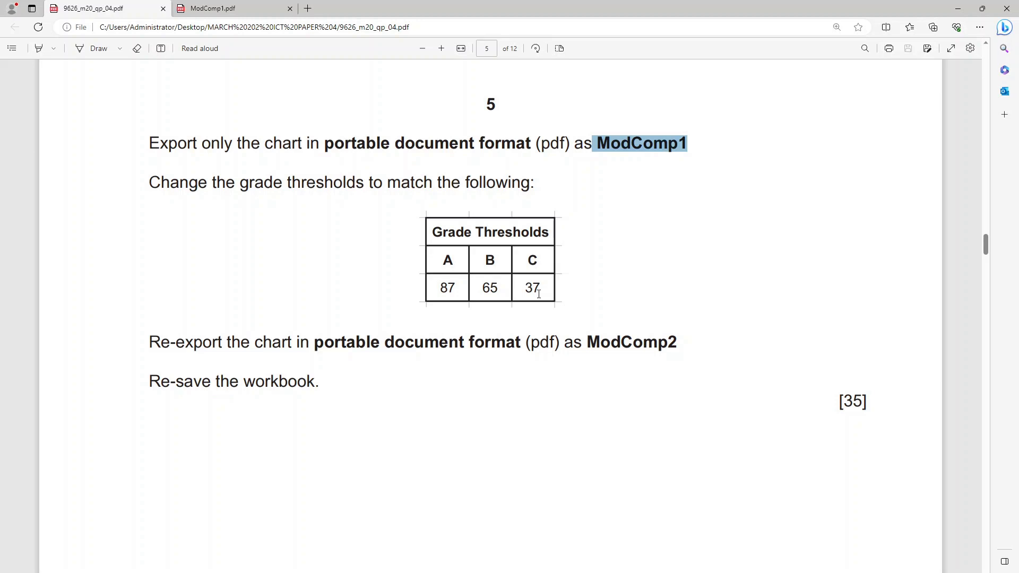
pyautogui.hotkey('alt', 'Tab')
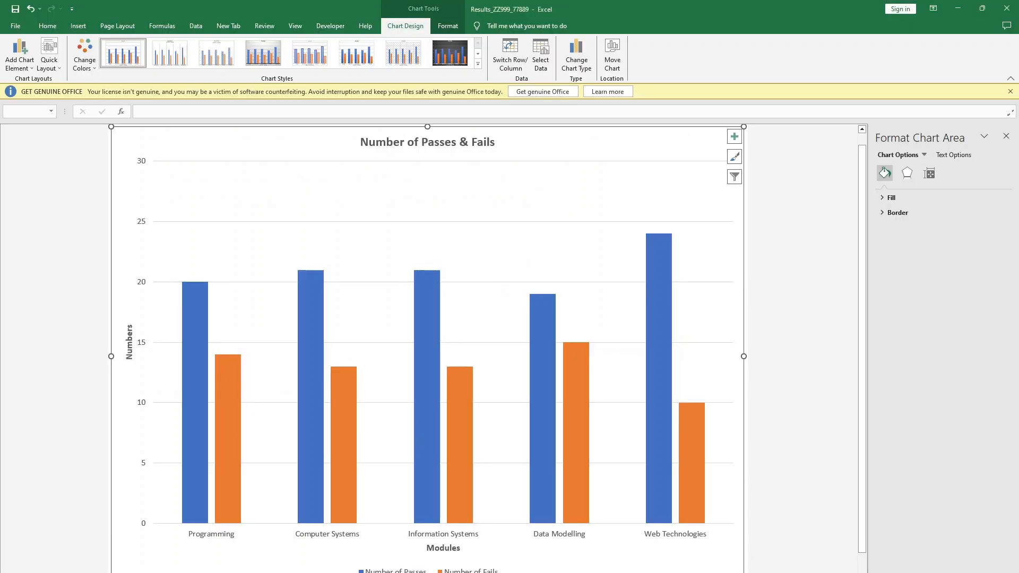
pyautogui.click(164, 572)
pyautogui.click(217, 210)
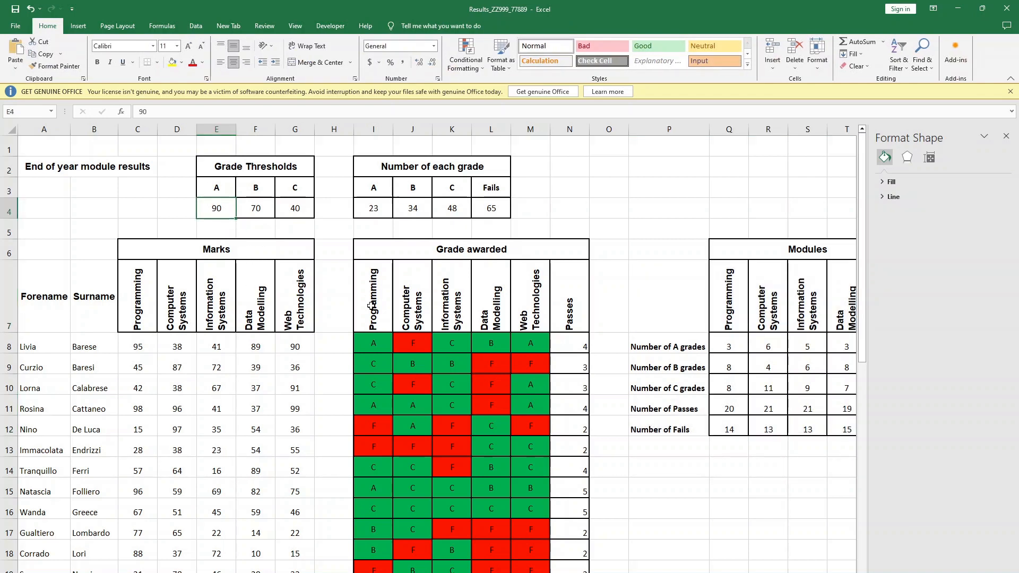
pyautogui.hotkey('alt', 'Tab')
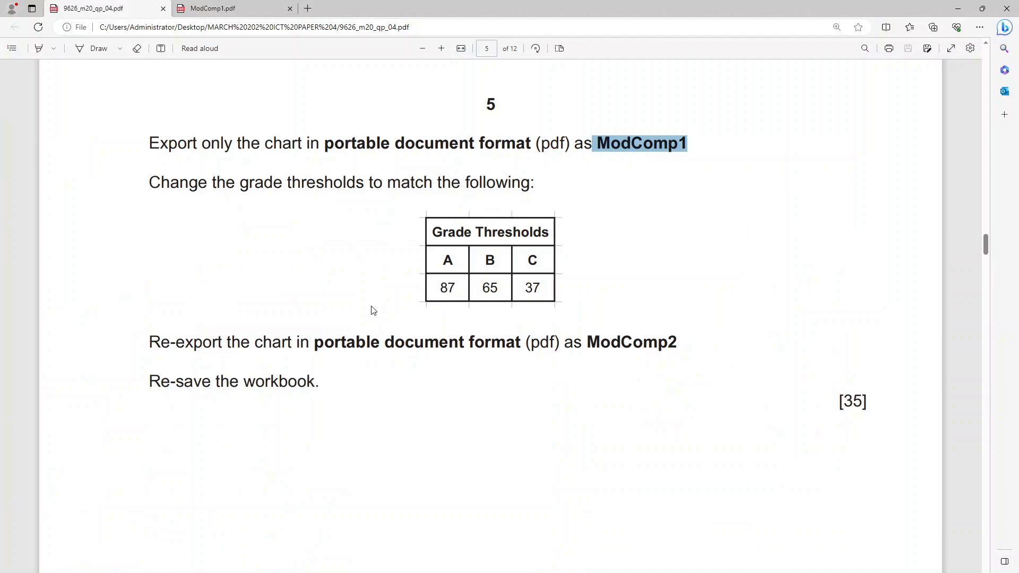
pyautogui.hotkey('alt', 'Tab')
pyautogui.write('87')
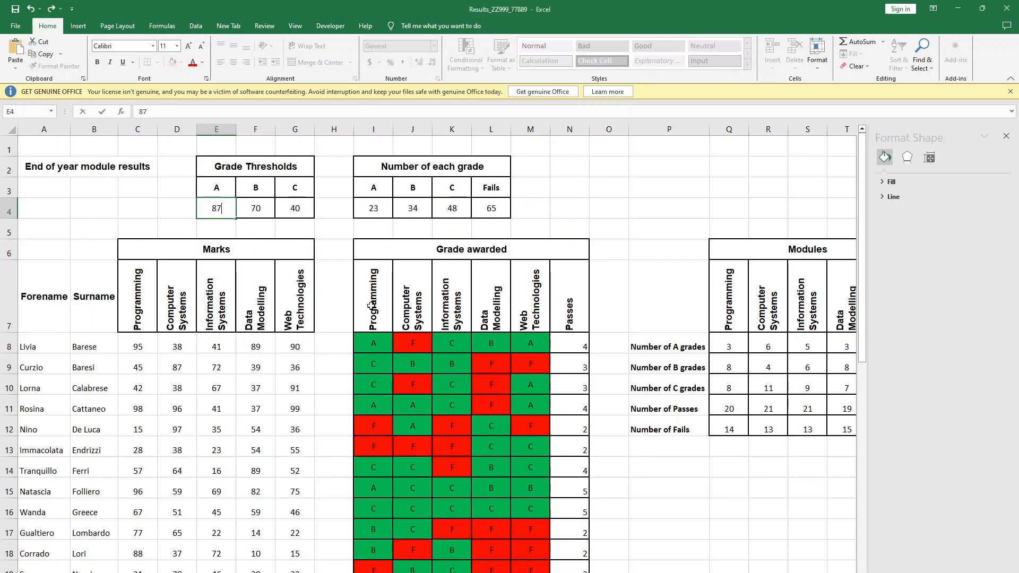
pyautogui.press('Tab')
# - Set the B grade threshold to 65 and the C grade threshold to 37
pyautogui.write('6')
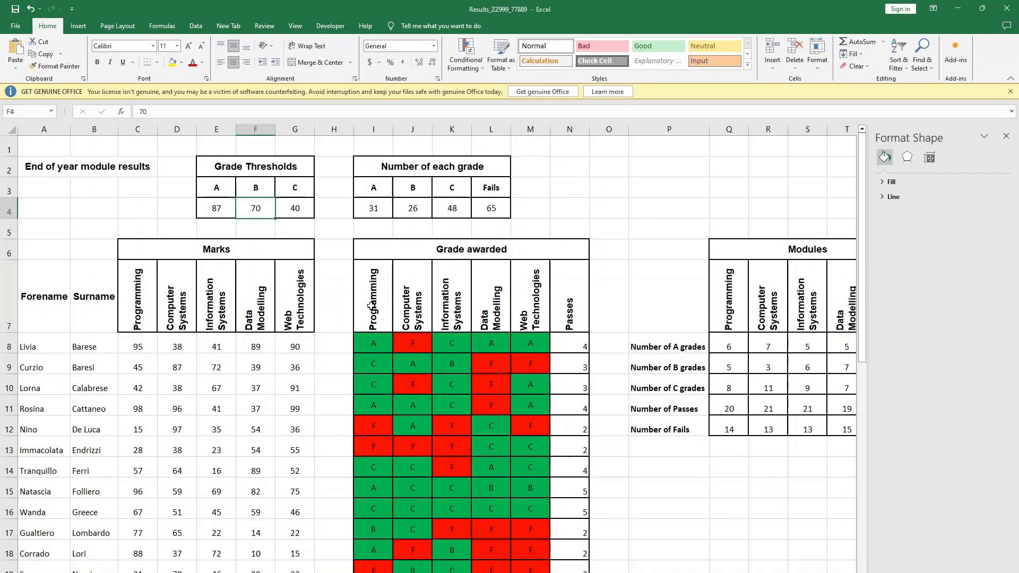
pyautogui.write('5')
pyautogui.press('Tab')
pyautogui.hotkey('alt', 'Tab')
pyautogui.hotkey('alt', 'Tab')
pyautogui.write('347')
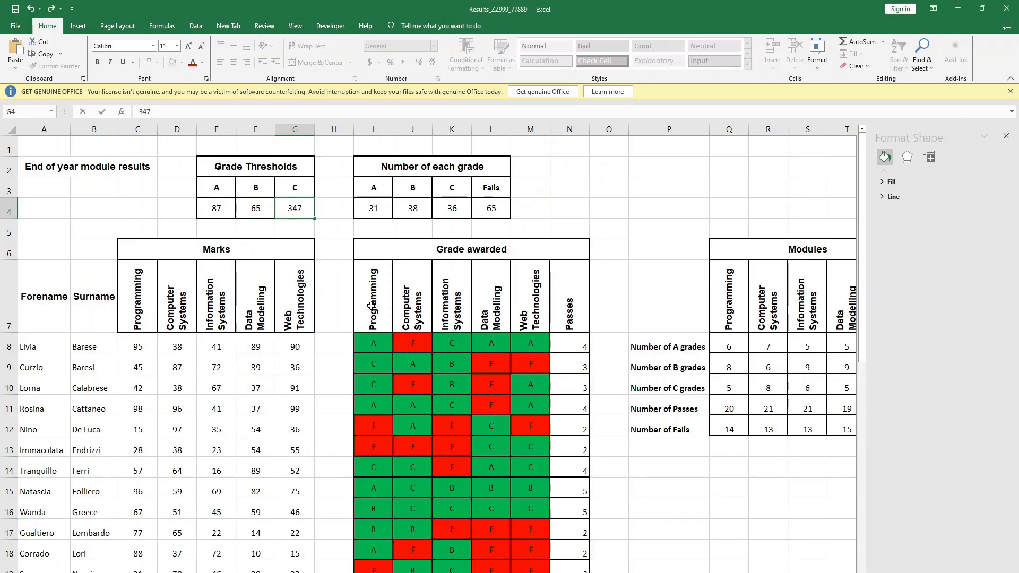
pyautogui.press('BackSpace')
pyautogui.press('Return')
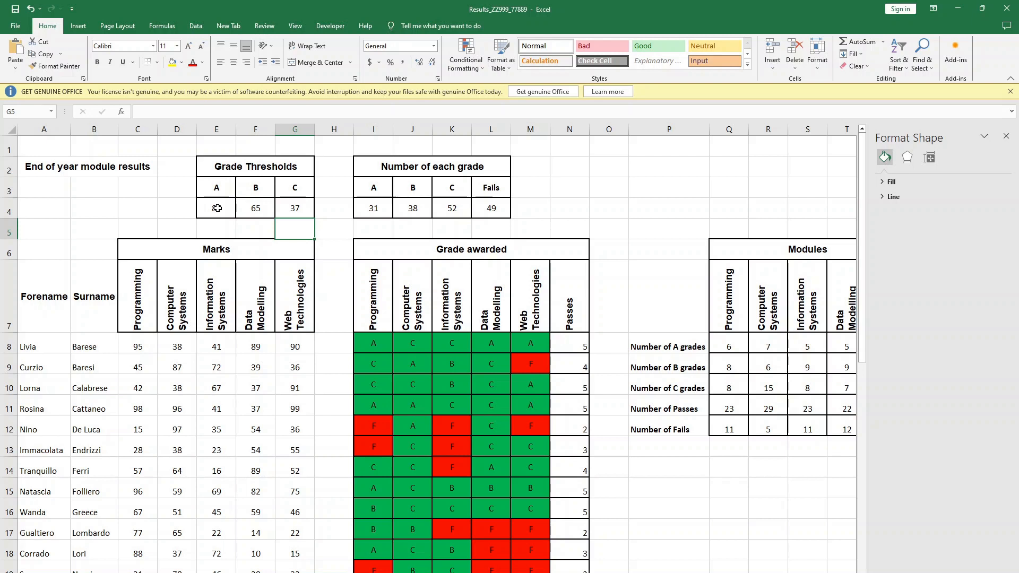
# - Review the changed thresholds and the passes and fails chart, and check the re-export instruction in the exam paper
pyautogui.moveTo(212, 208); pyautogui.dragTo(295, 207)
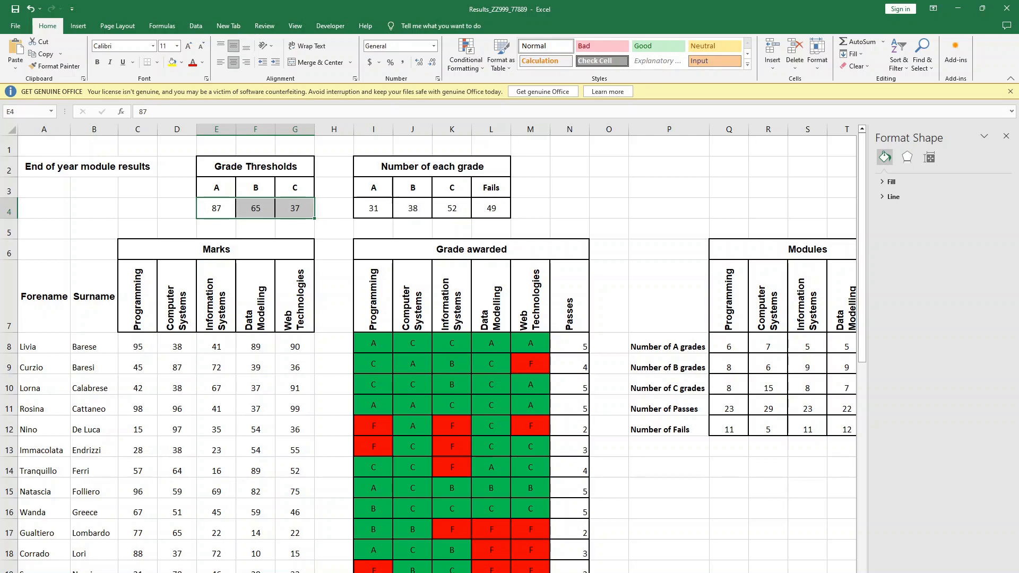
pyautogui.click(154, 572)
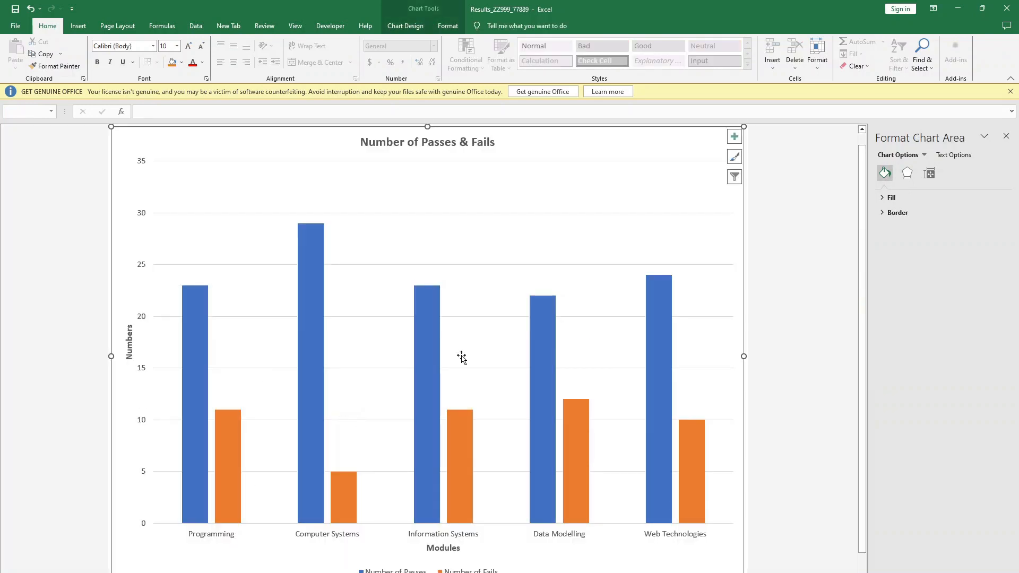
pyautogui.hotkey('alt', 'Tab')
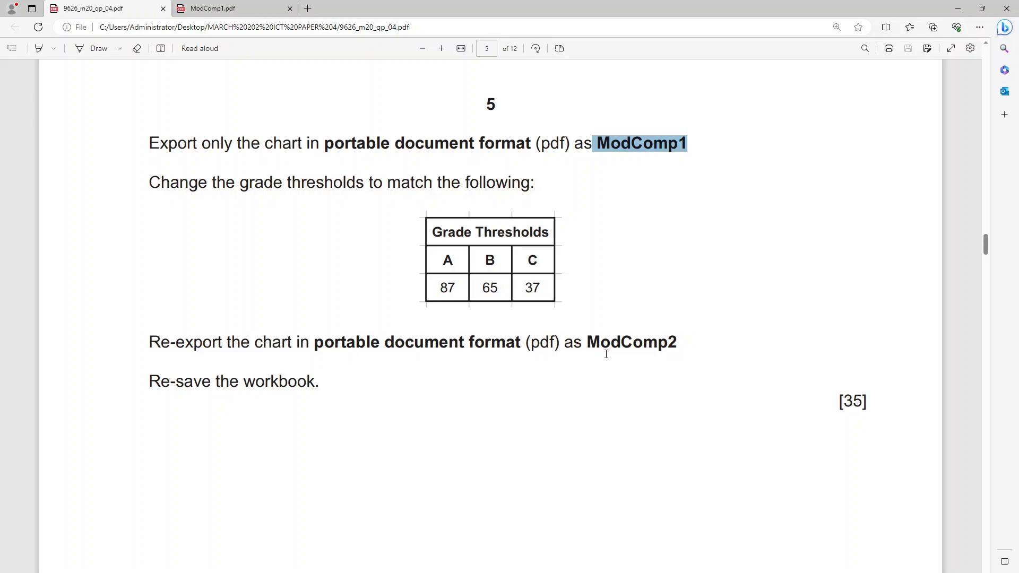
# - Export the updated passes and fails chart as a PDF named ModComp2, and return to the workbook
pyautogui.hotkey('alt', 'Tab')
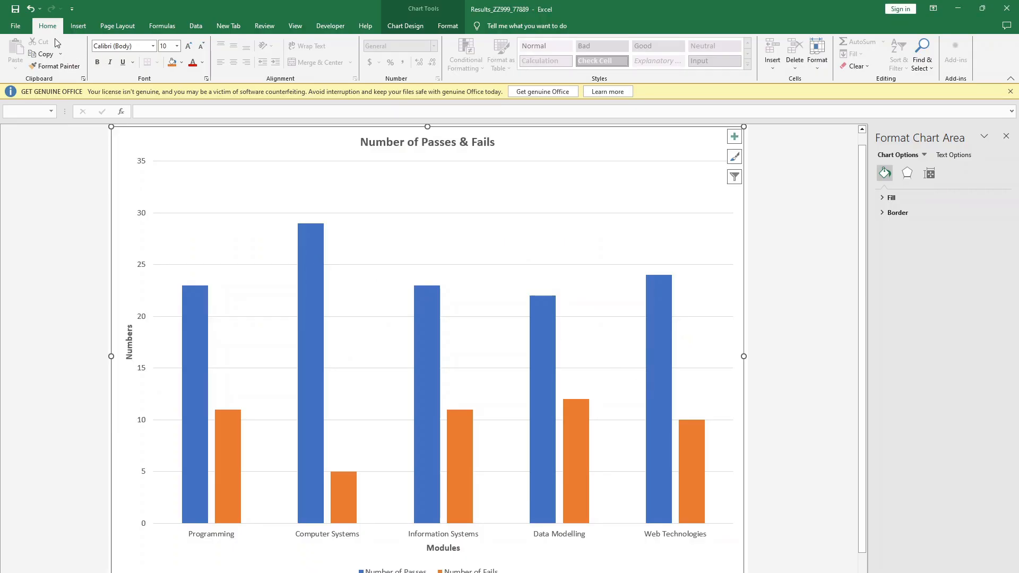
pyautogui.click(16, 26)
pyautogui.click(37, 170)
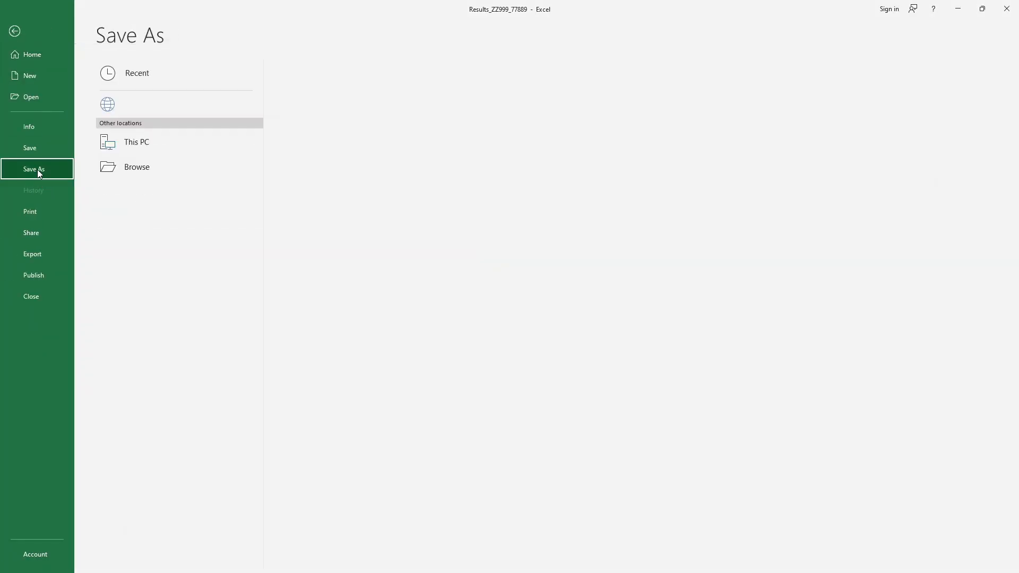
pyautogui.click(33, 254)
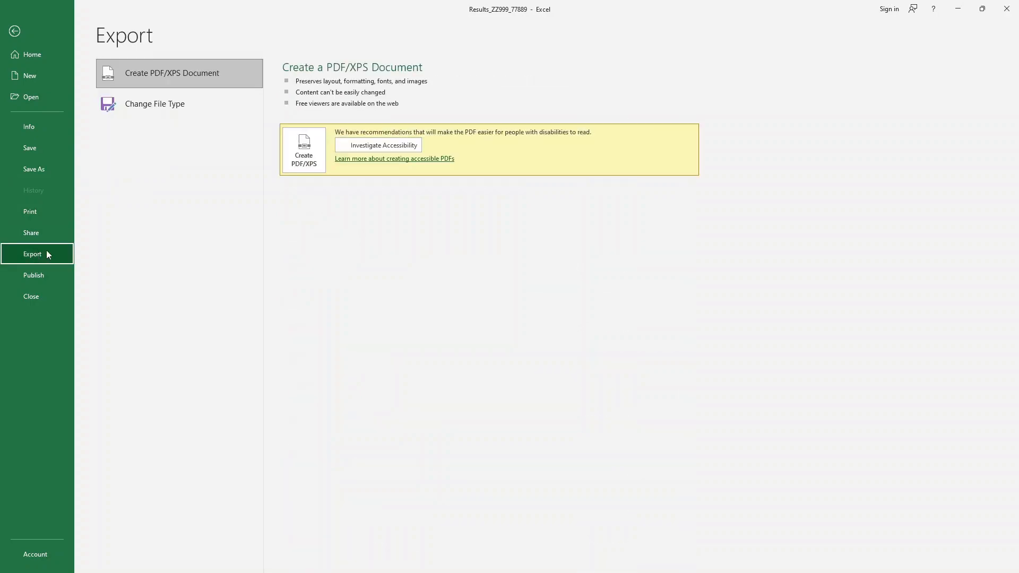
pyautogui.click(303, 149)
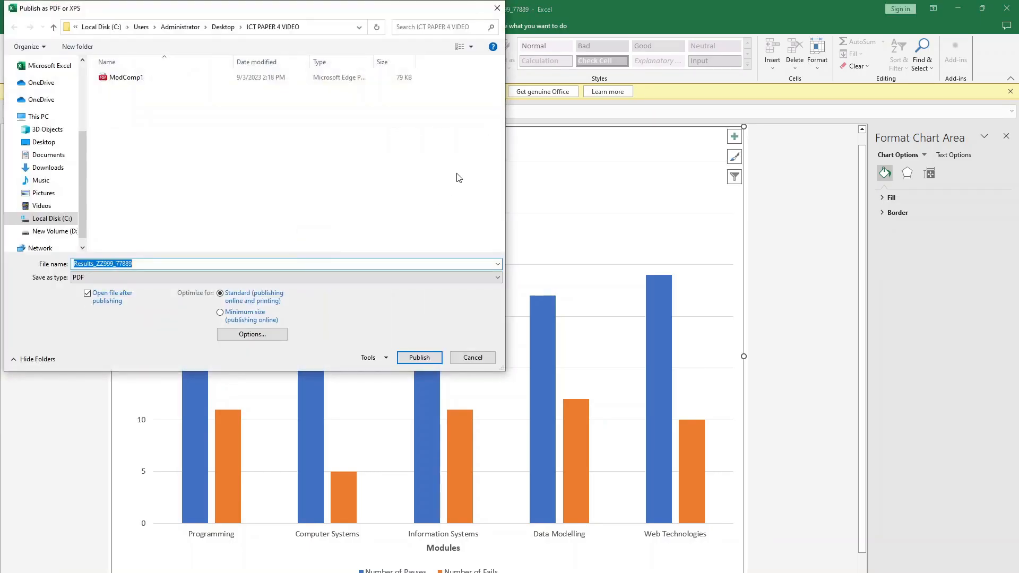
pyautogui.click(142, 78)
pyautogui.click(118, 263)
pyautogui.click(120, 263)
pyautogui.press('BackSpace')
pyautogui.write('2')
pyautogui.click(412, 361)
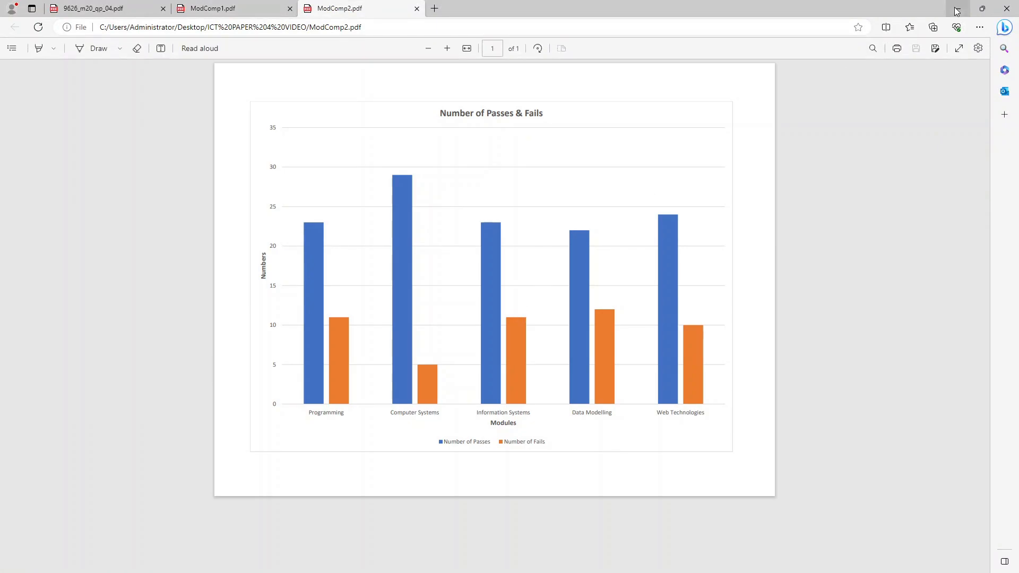
pyautogui.click(956, 11)
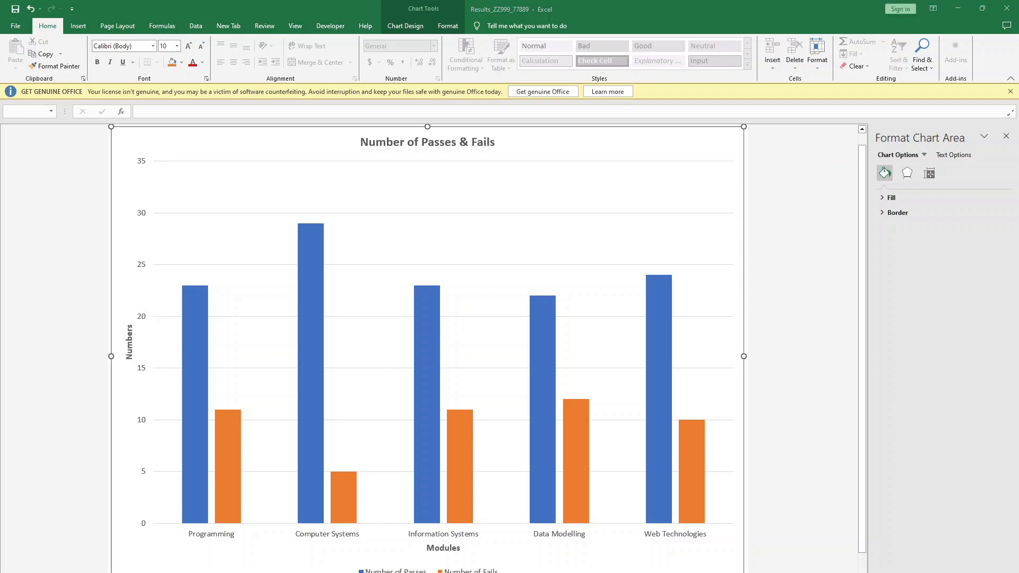
# - Switch to the exam paper in the browser and review the remaining instructions on page 5
pyautogui.click(206, 495)
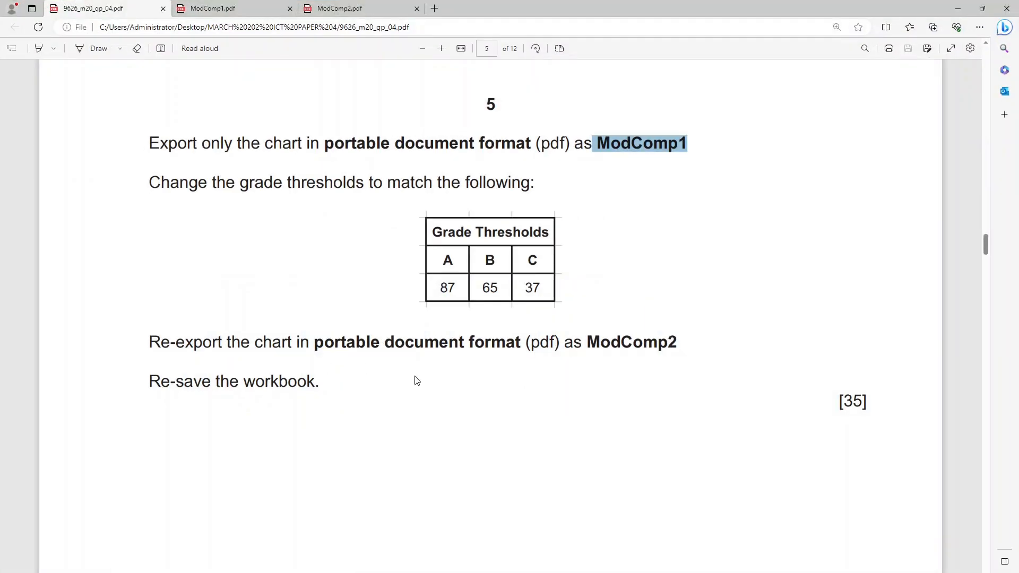
pyautogui.scroll(-10, 416, 380)
pyautogui.scroll(20, 416, 380)
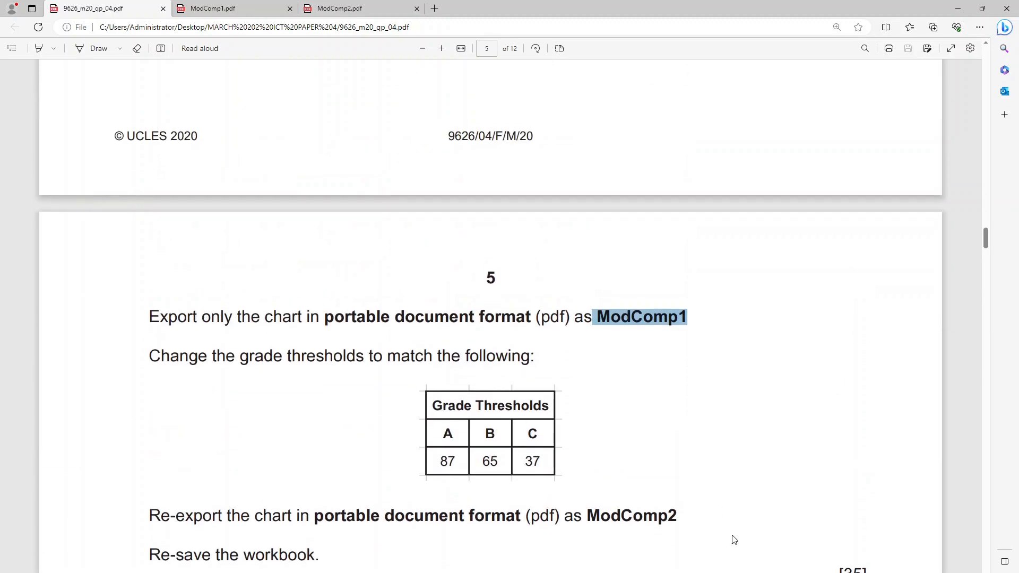
pyautogui.scroll(-10, 527, 418)
pyautogui.scroll(-8, 528, 419)
pyautogui.scroll(10, 525, 417)
pyautogui.scroll(5, 524, 416)
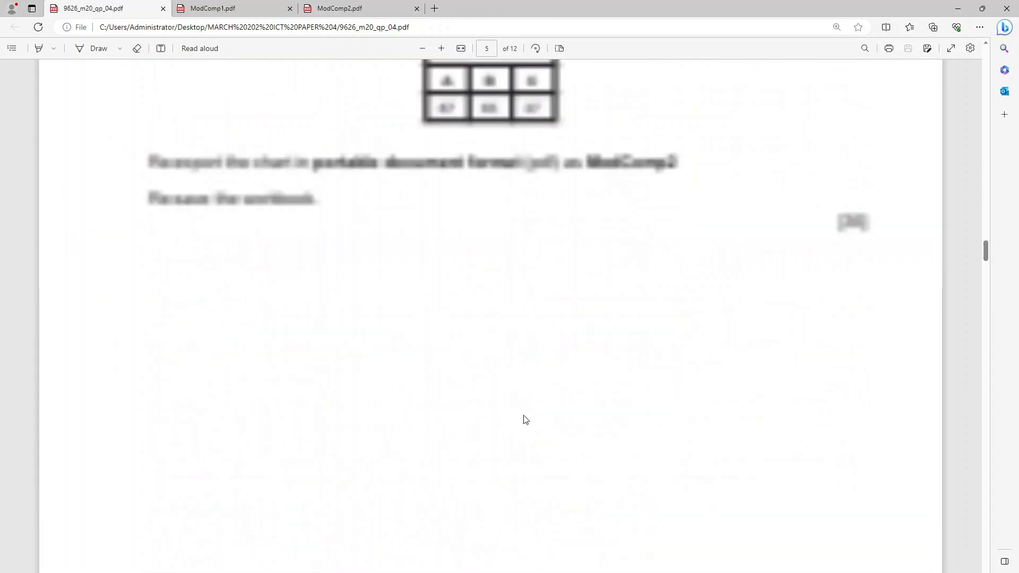